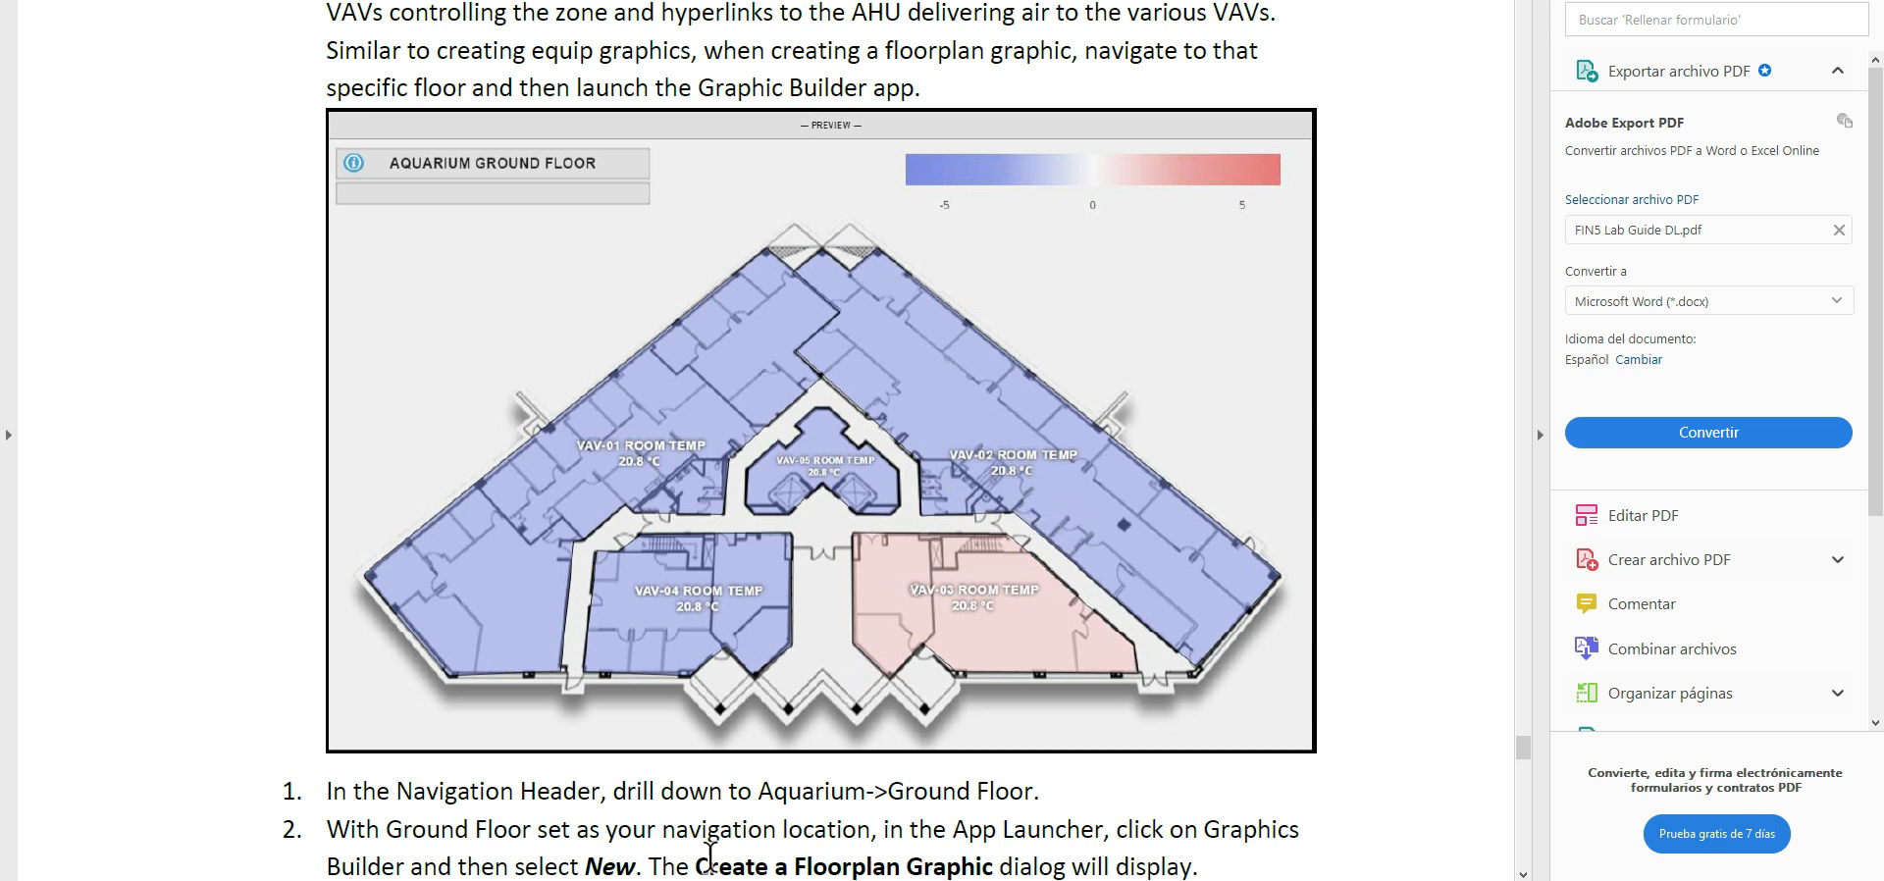
Switch to the Orbit building management site and make Aquarium's Ground Floor in the Equip Tree the current context.
mouse_move(556, 879)
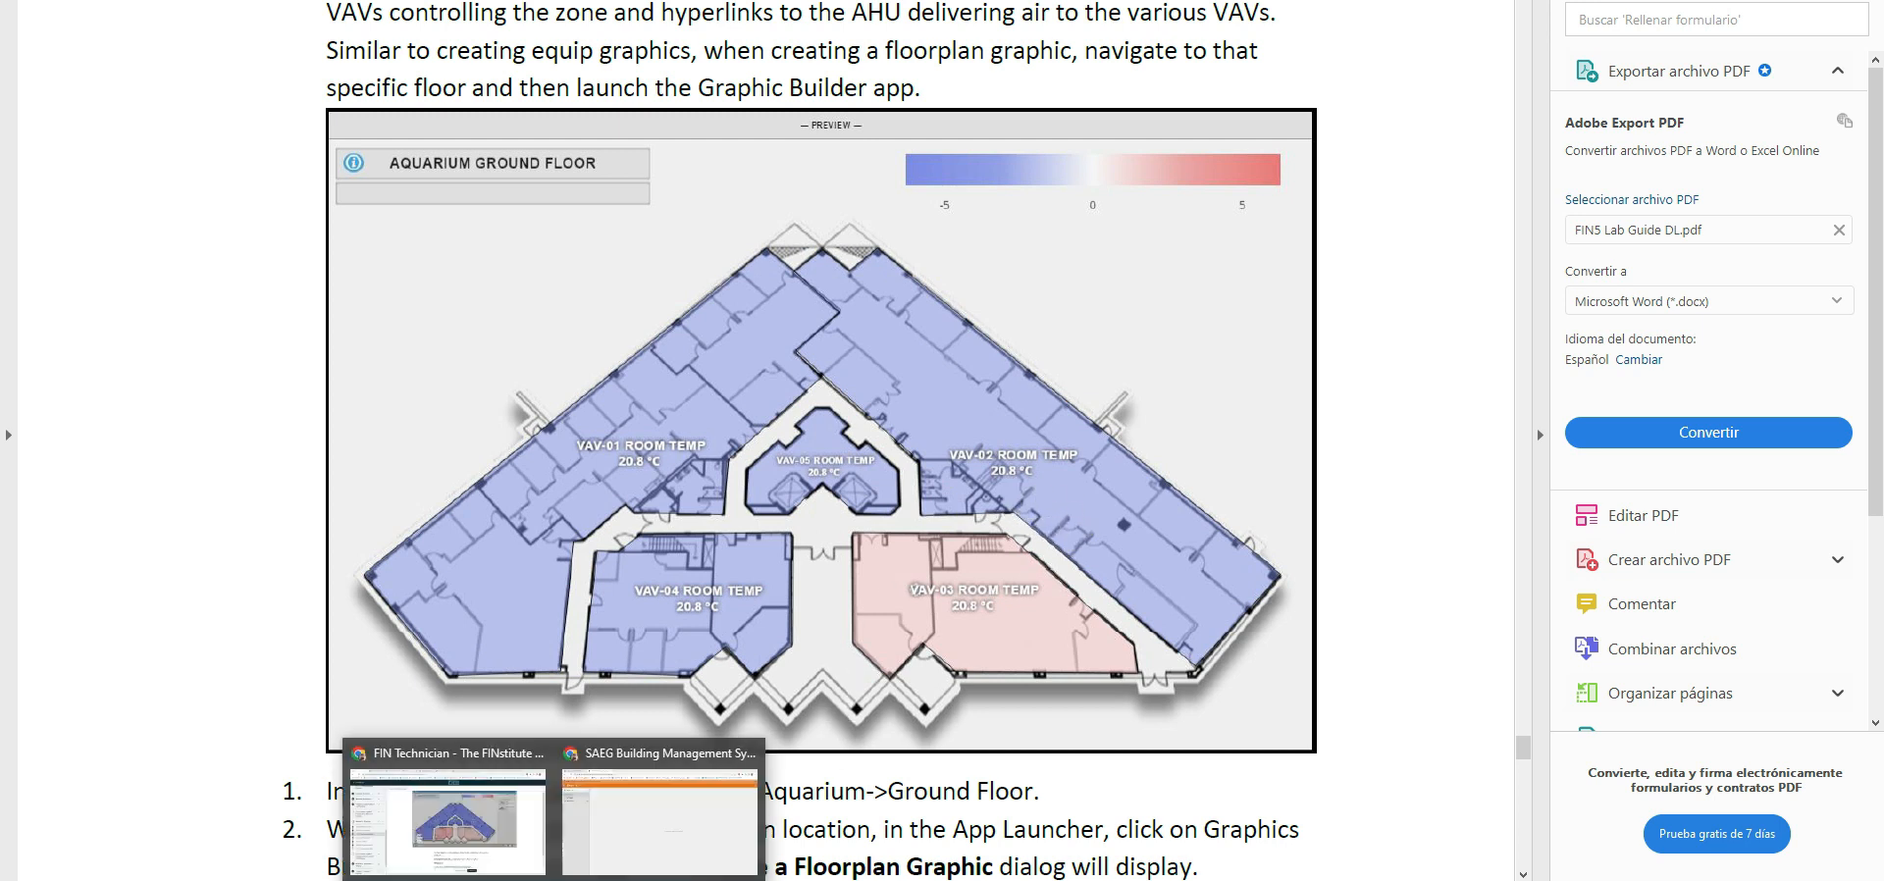
left_click(613, 859)
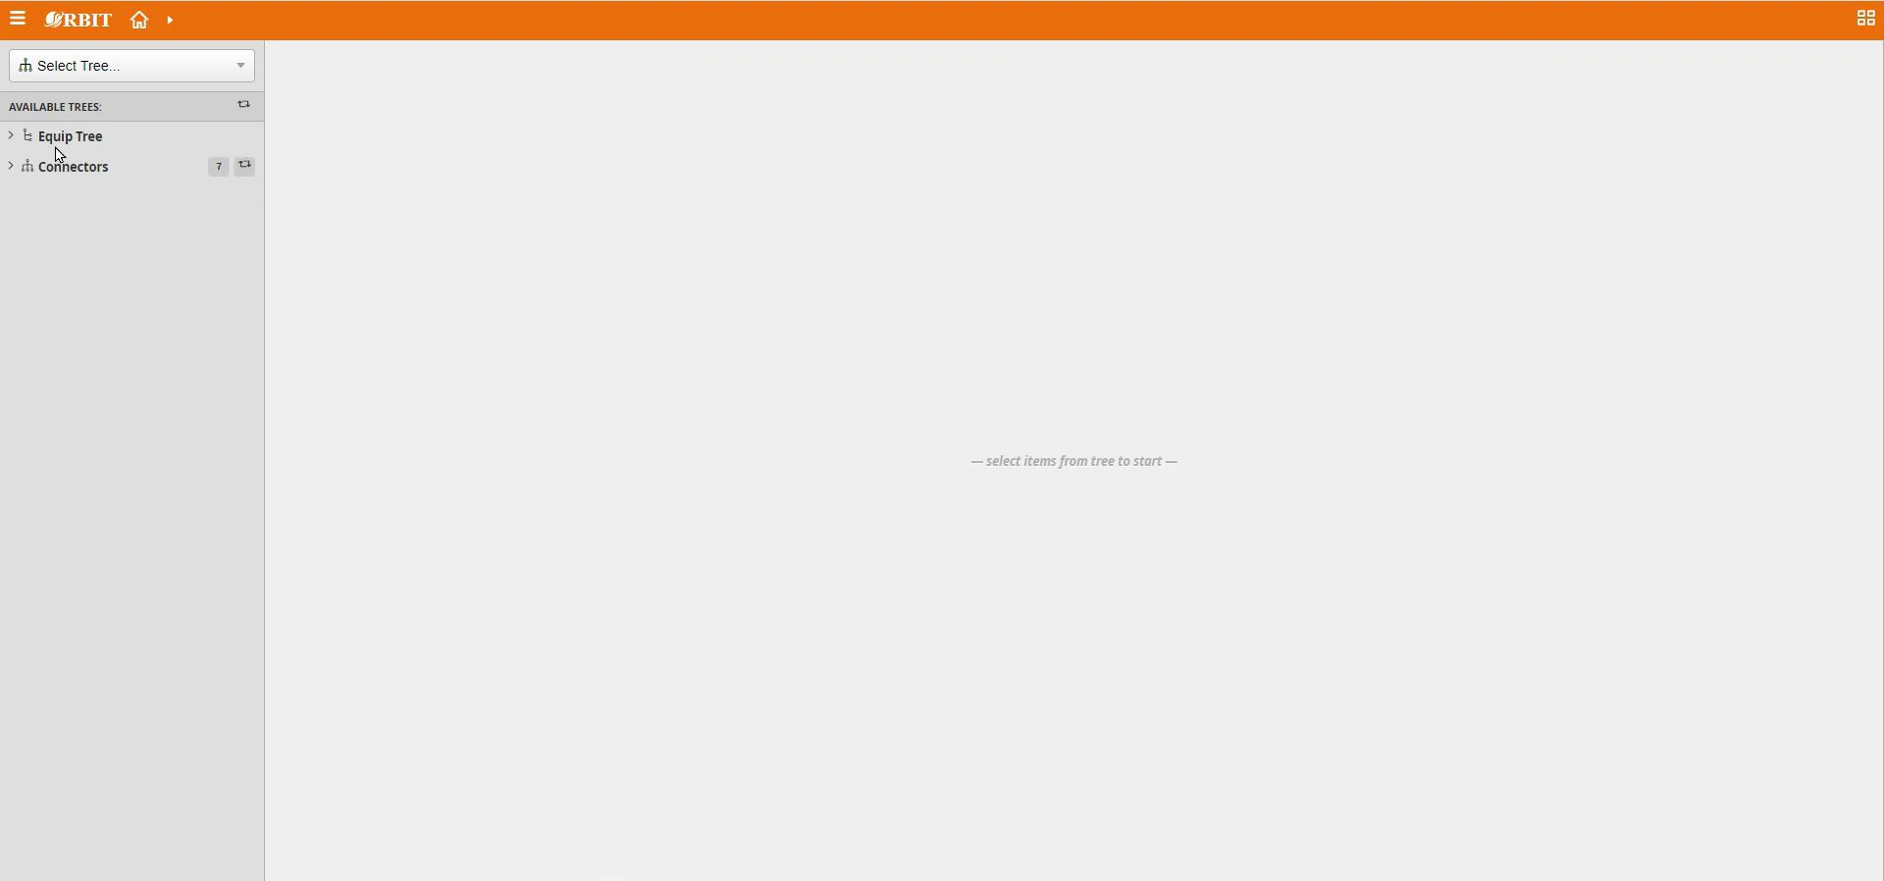
left_click(11, 137)
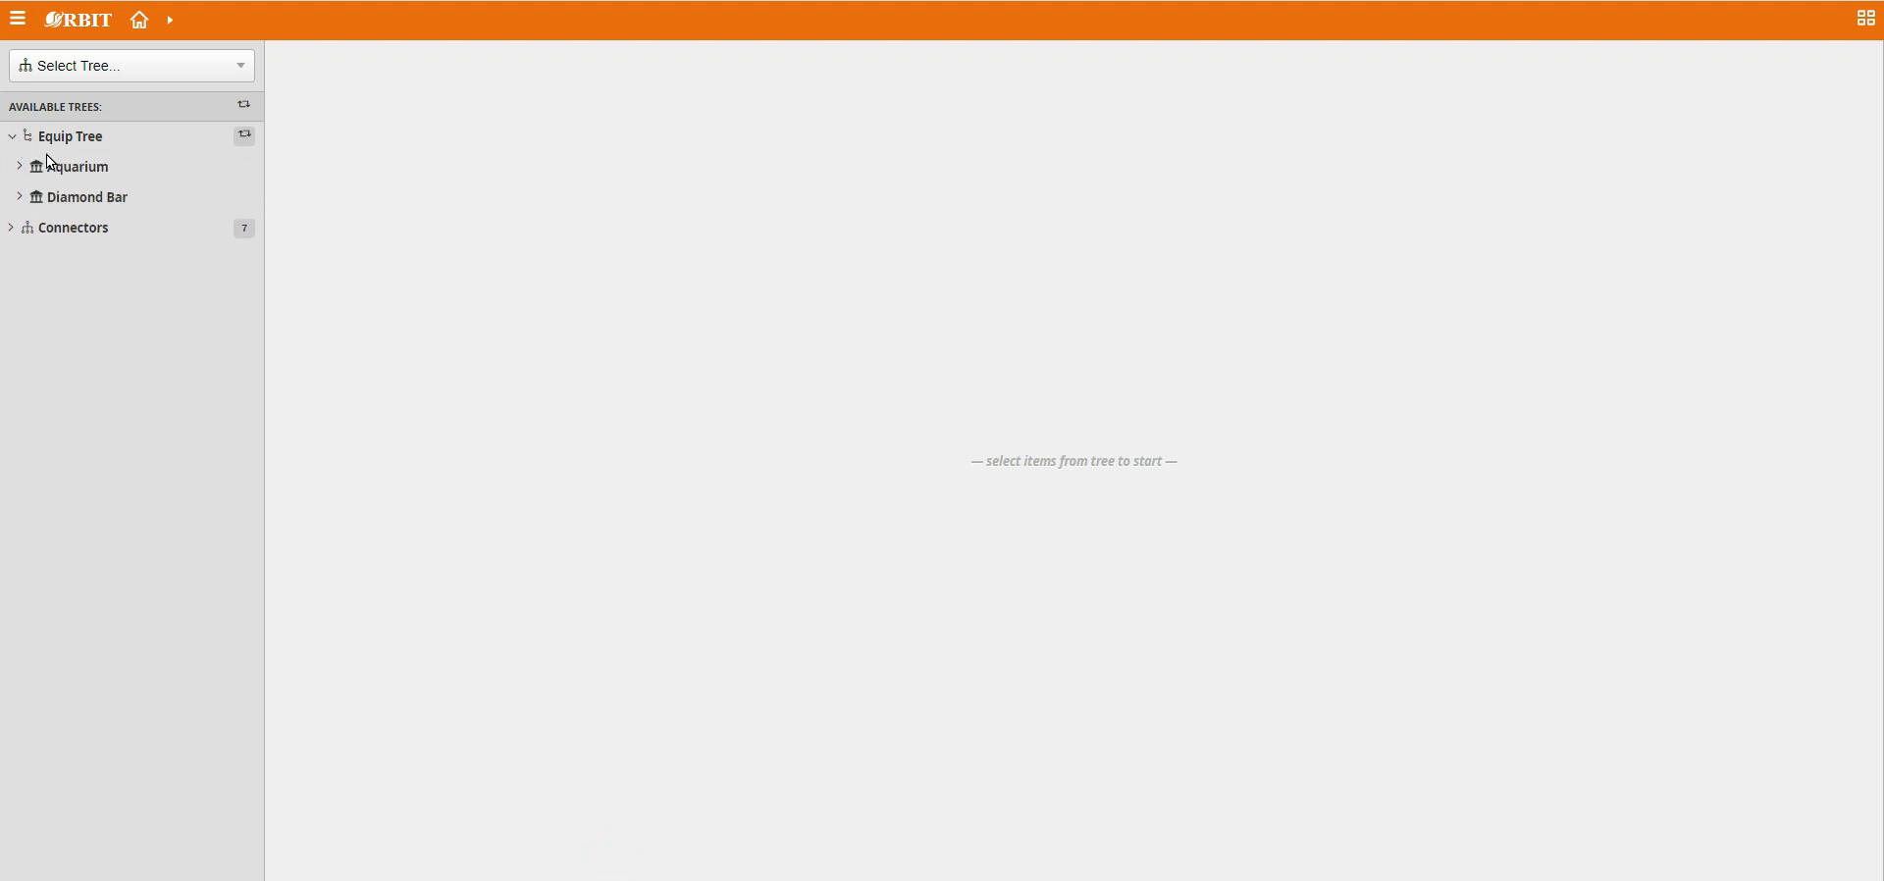
left_click(96, 198)
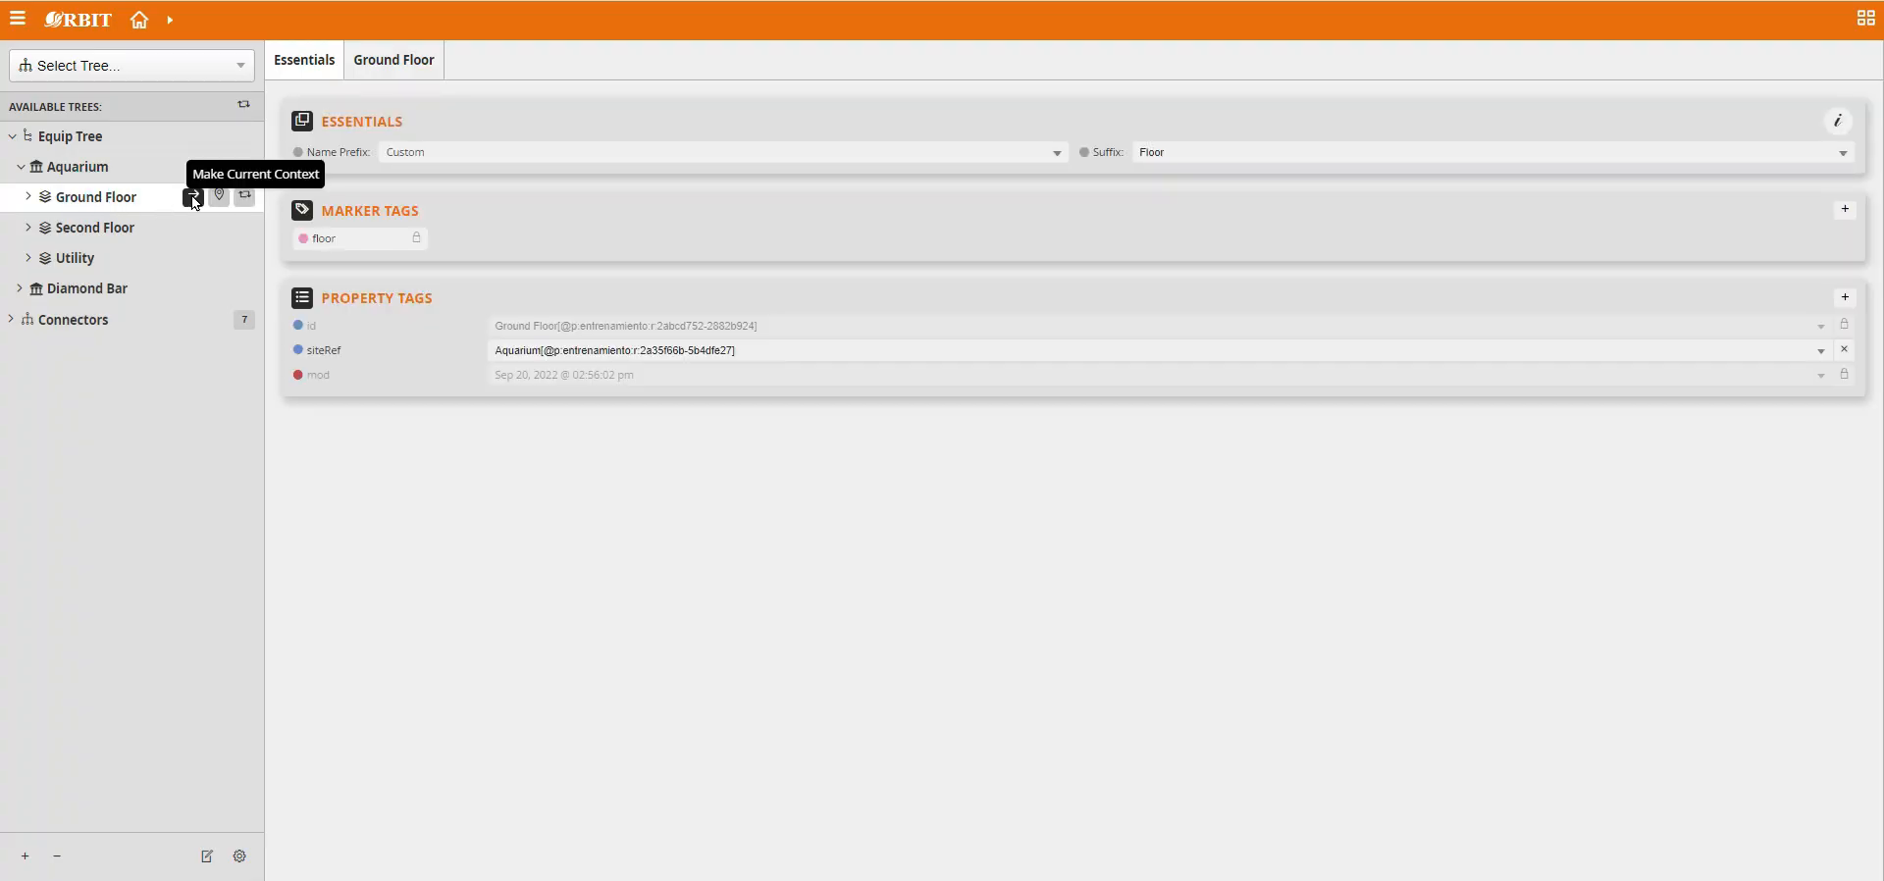
left_click(193, 196)
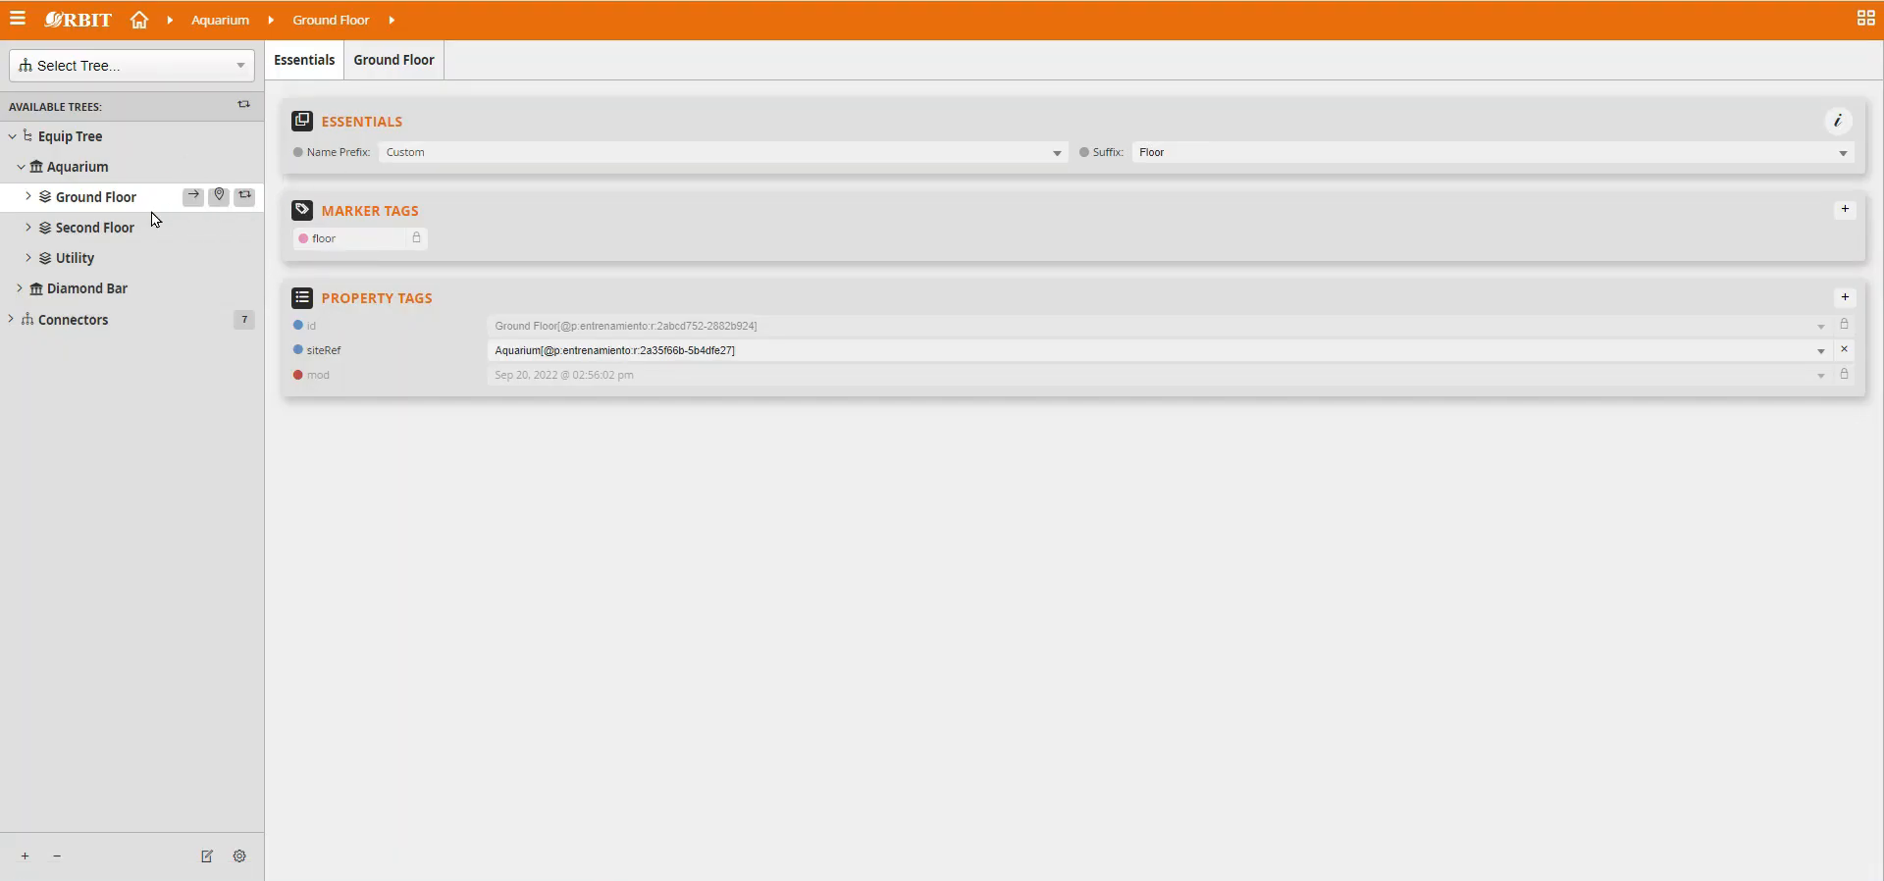
Launch Graphics Builder for the Ground Floor and start a new floorplan graphic.
left_click(21, 24)
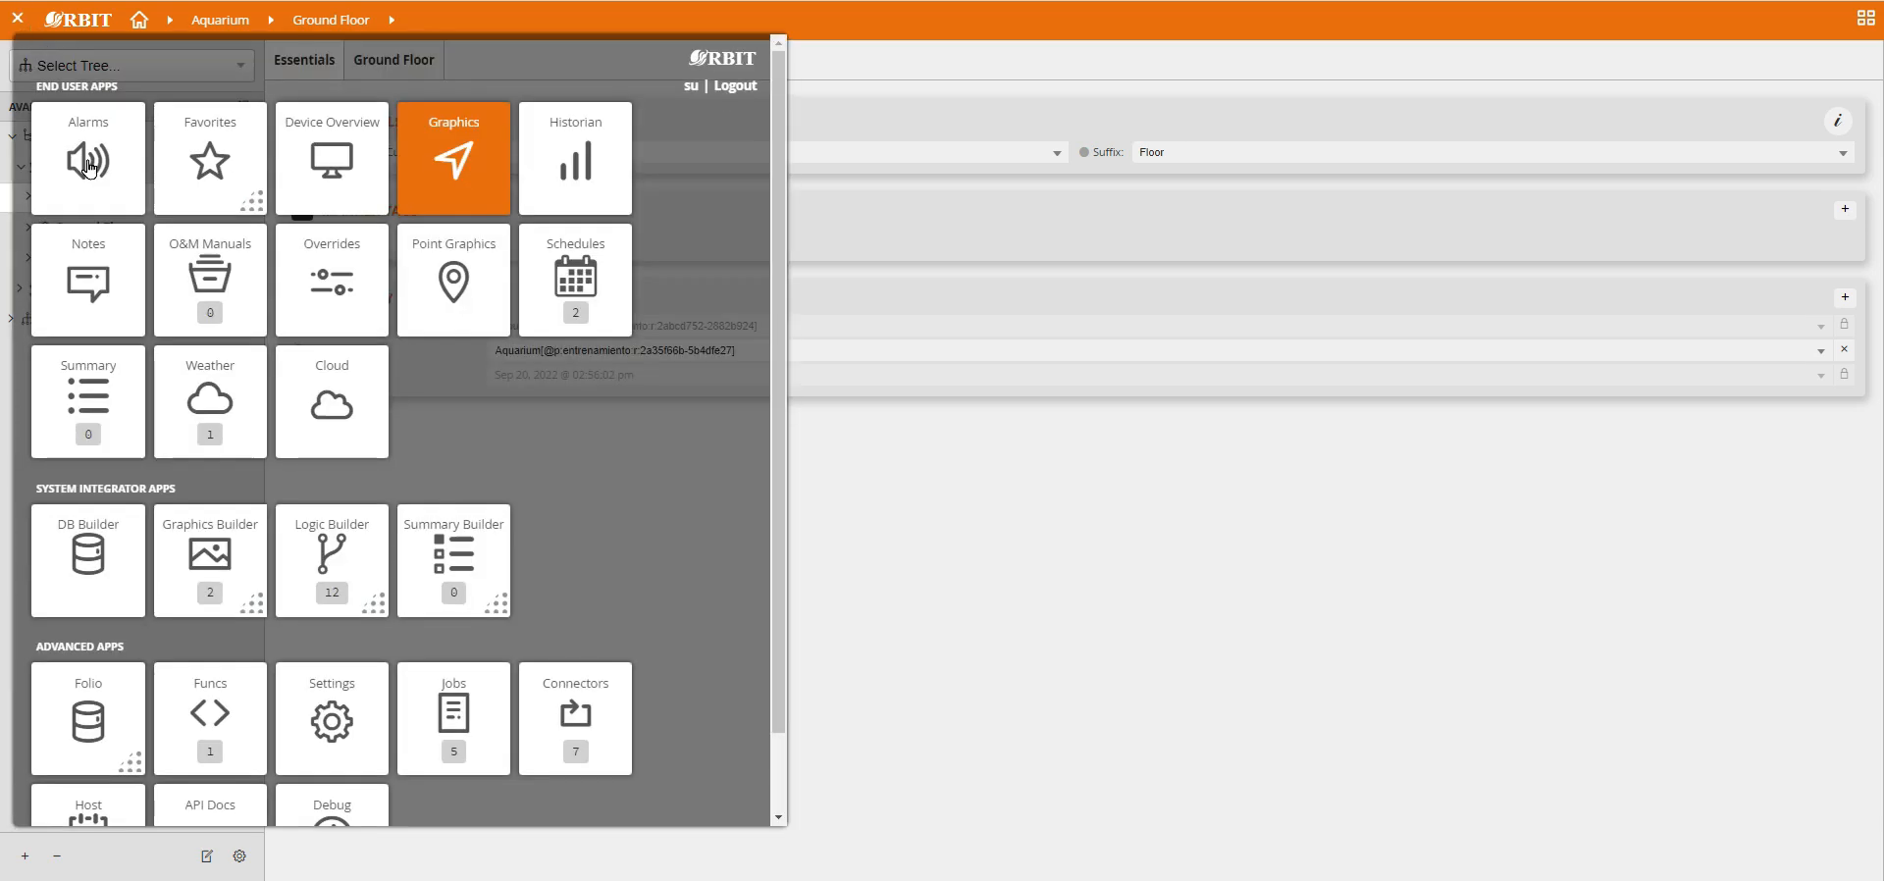
left_click(210, 558)
left_click(220, 594)
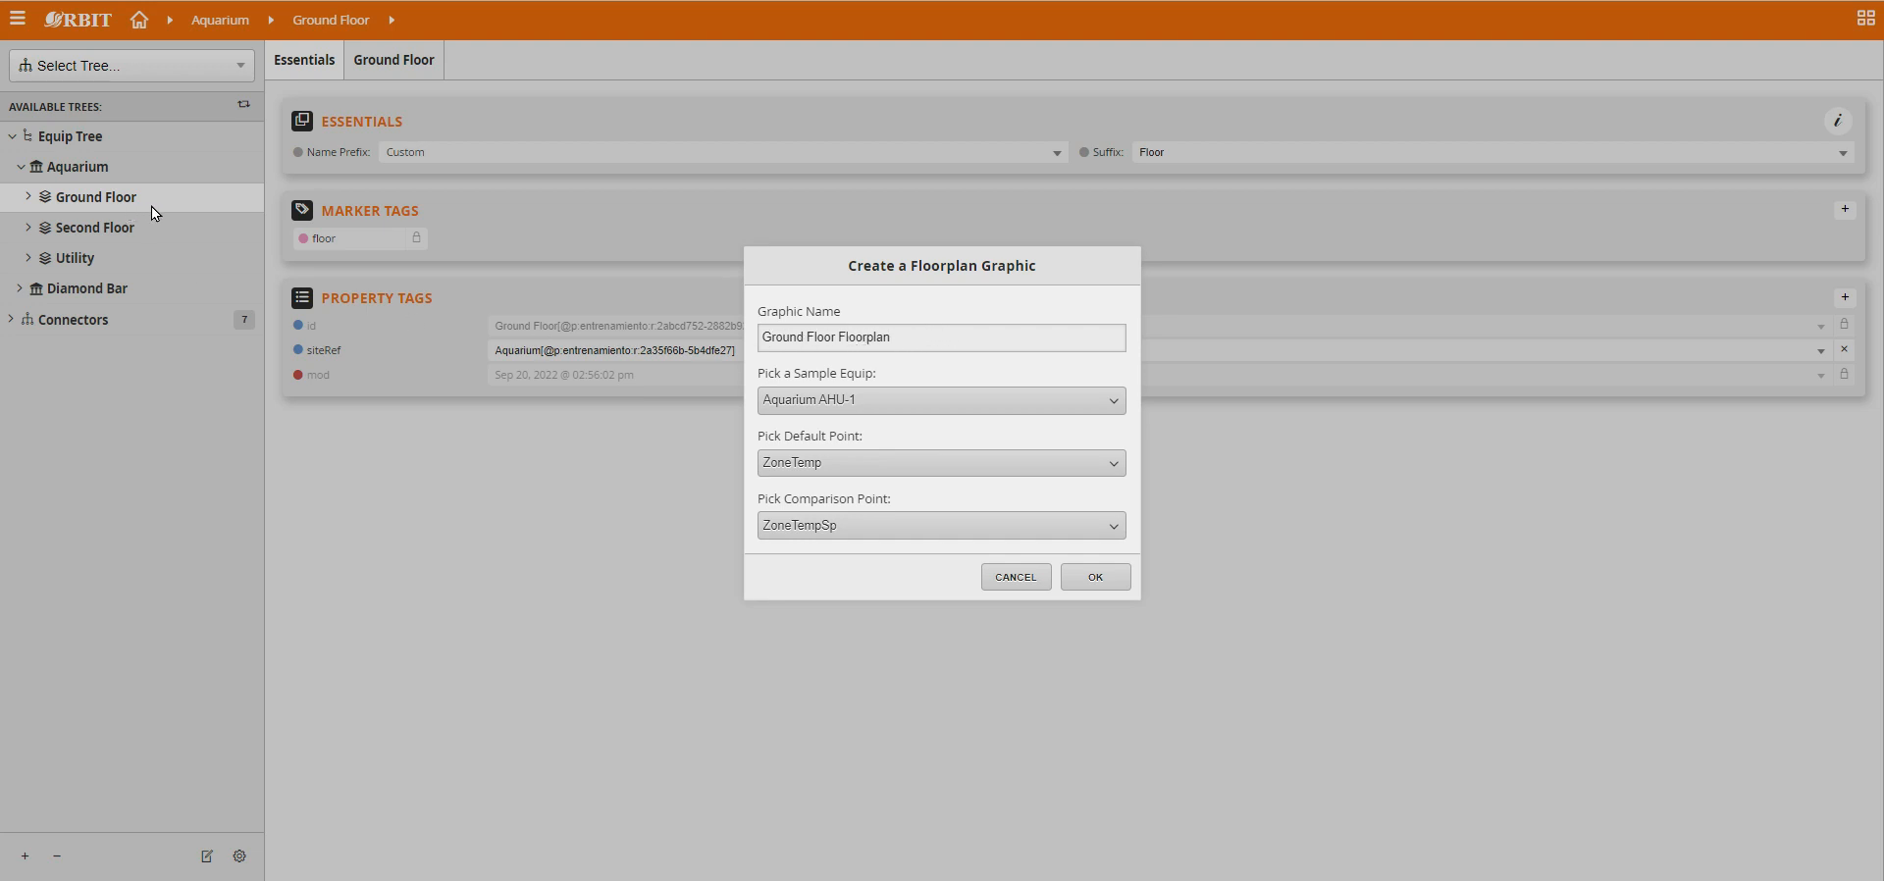
Set Aquarium Vav-01 as sample equip with Room Temp as default point and Room Setpoint as comparison point, and accept.
left_click(819, 404)
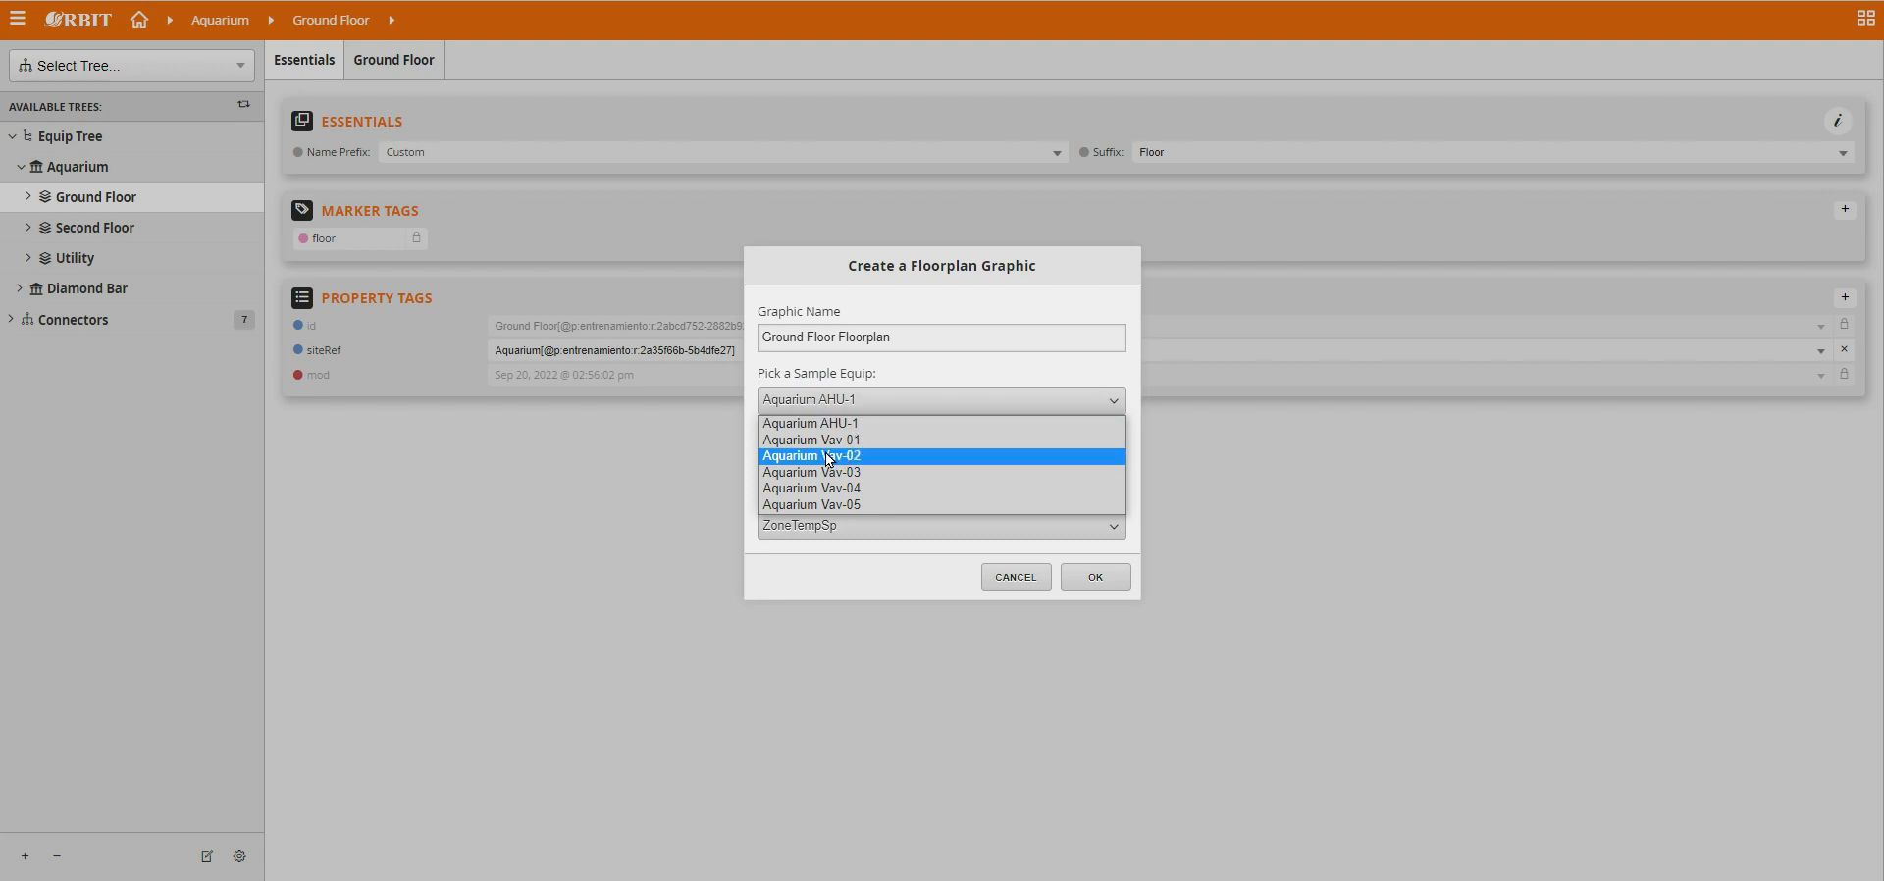
left_click(832, 444)
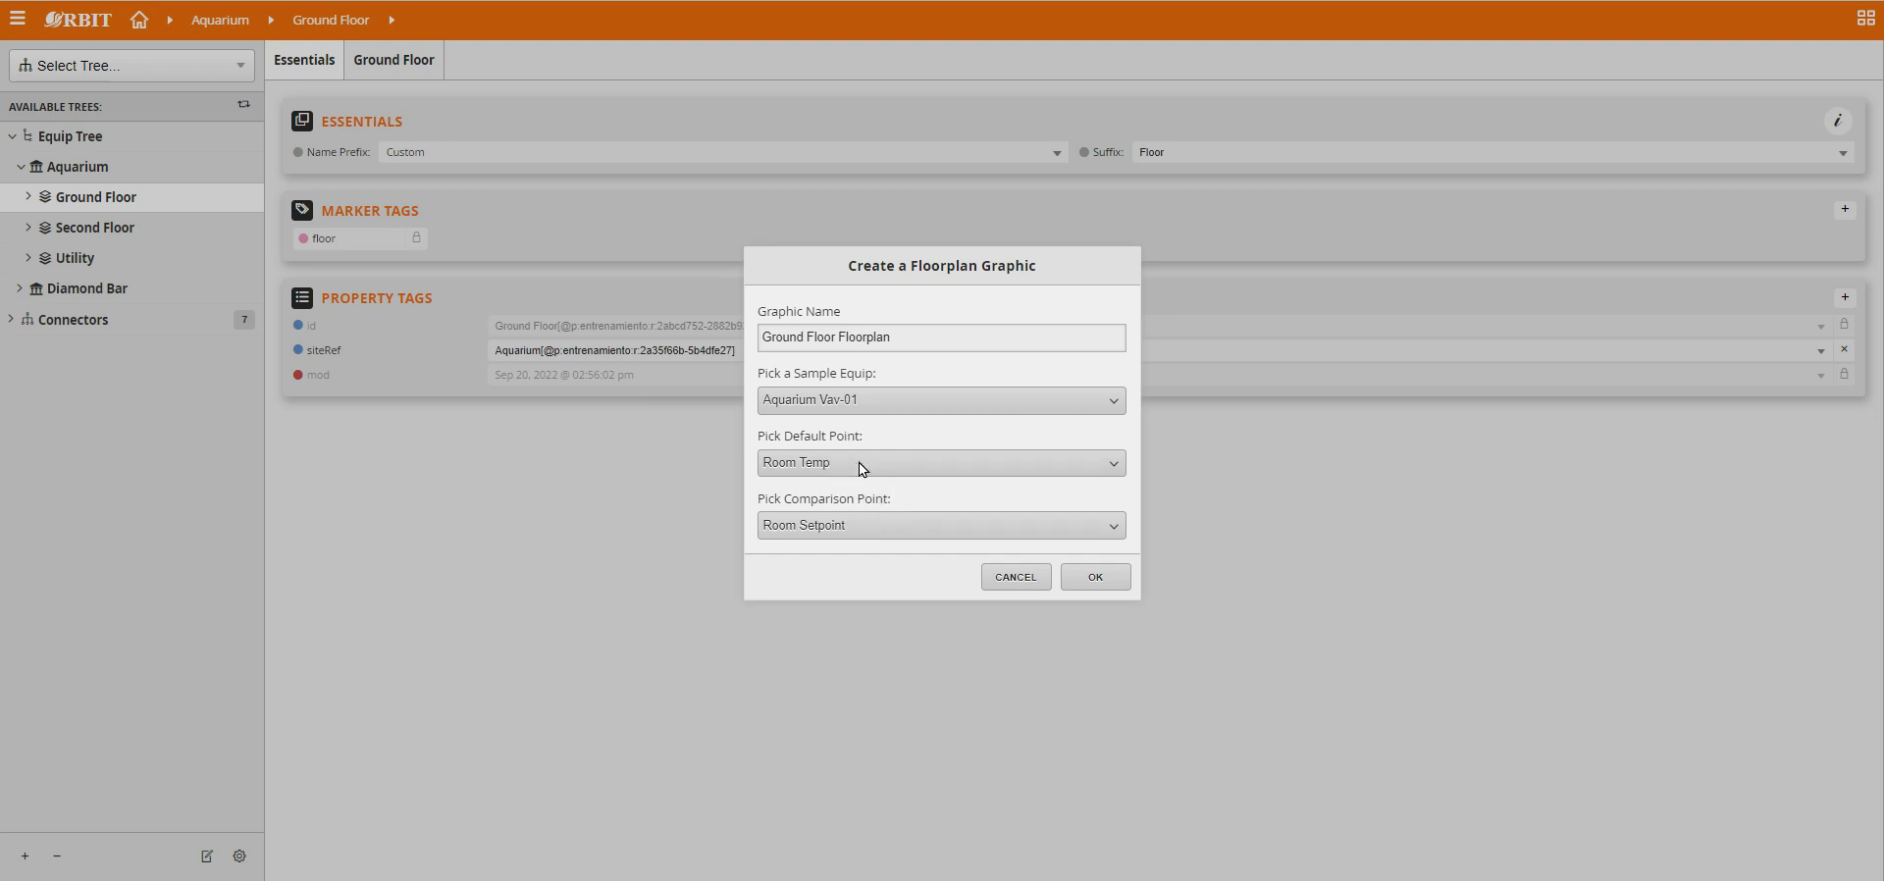
left_click(1112, 466)
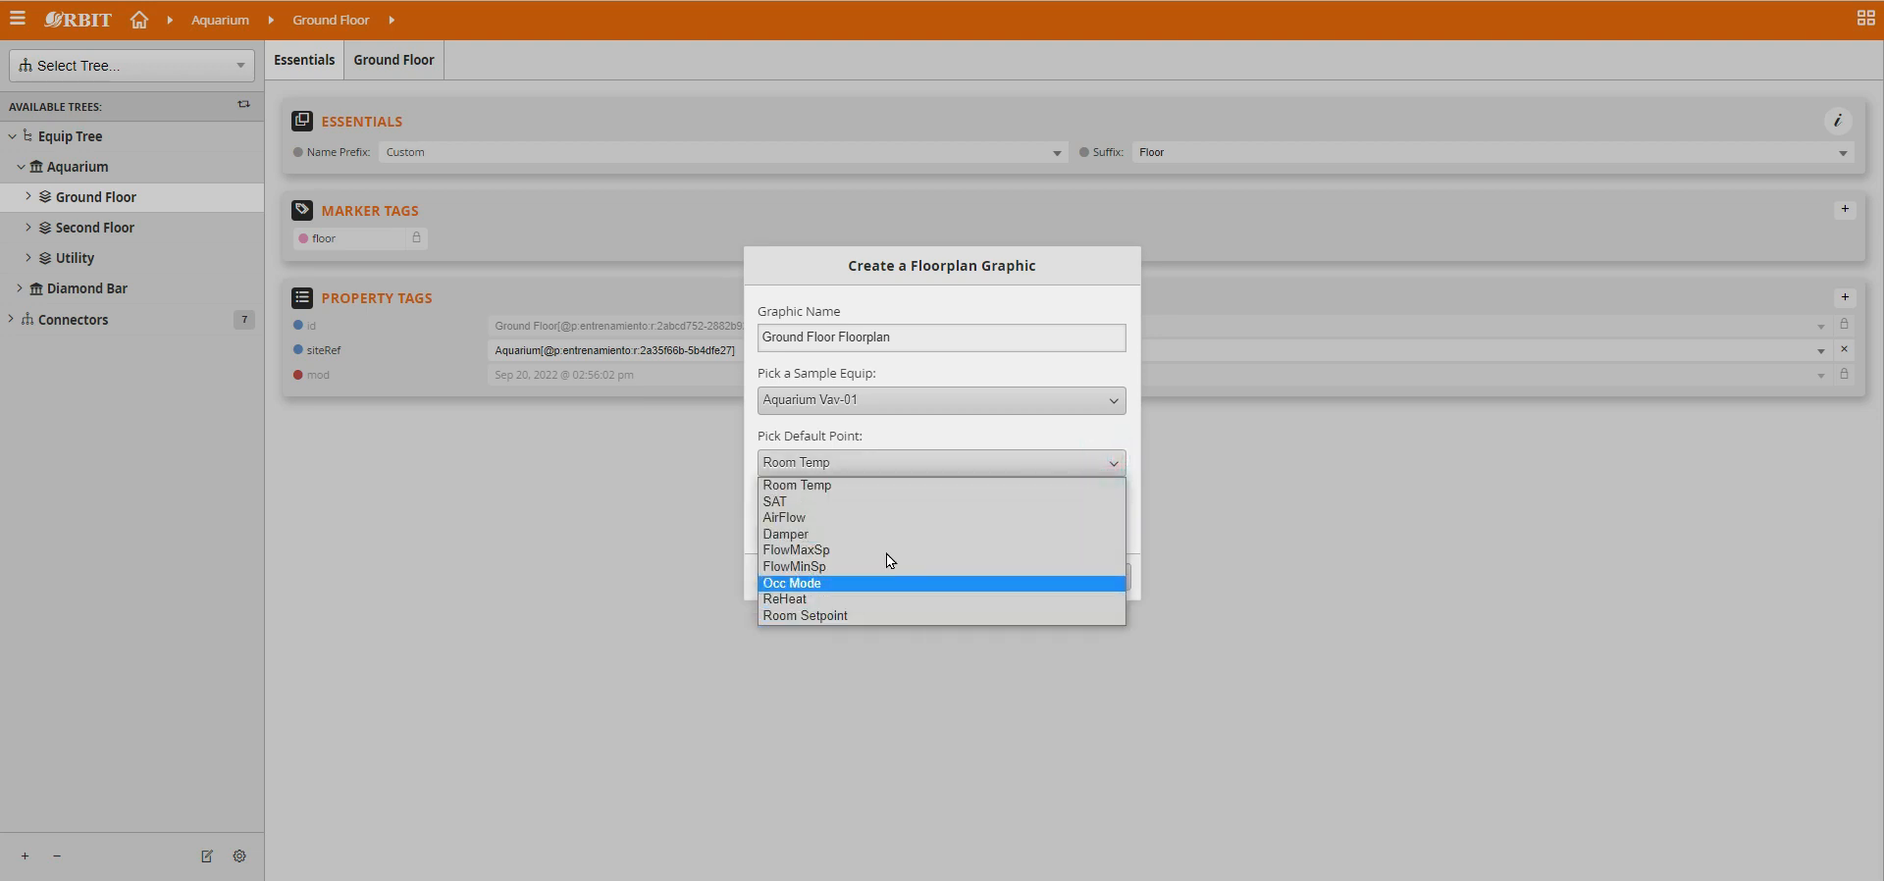
left_click(1119, 485)
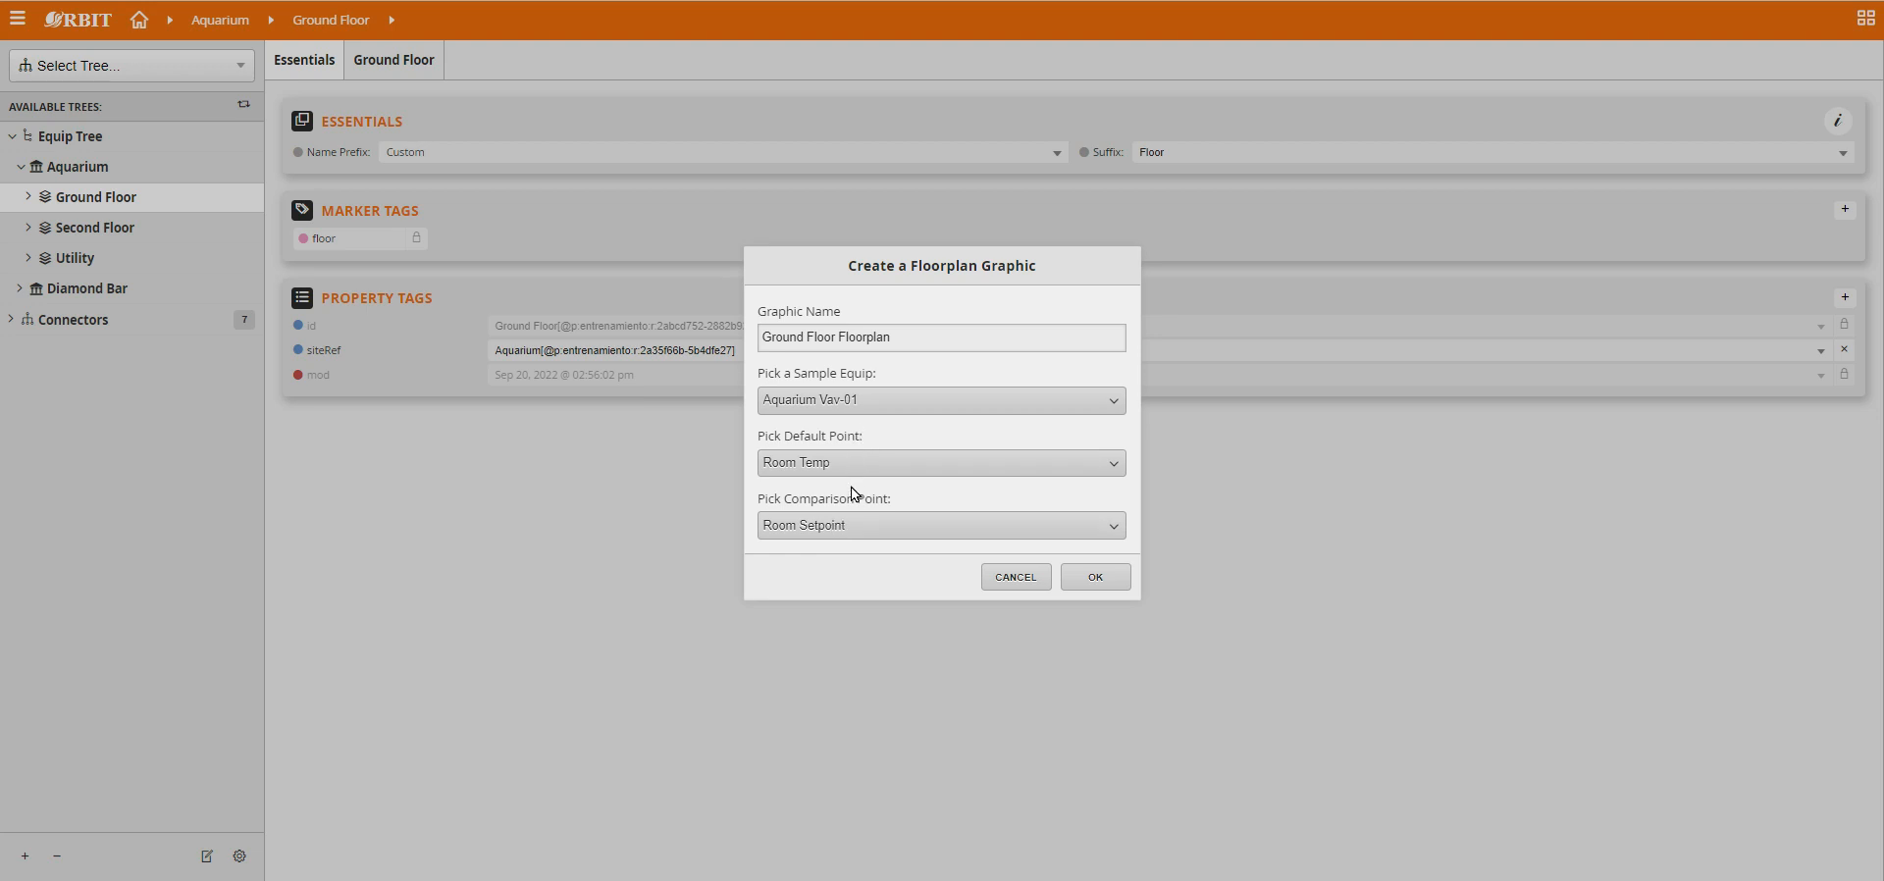
left_click(1094, 581)
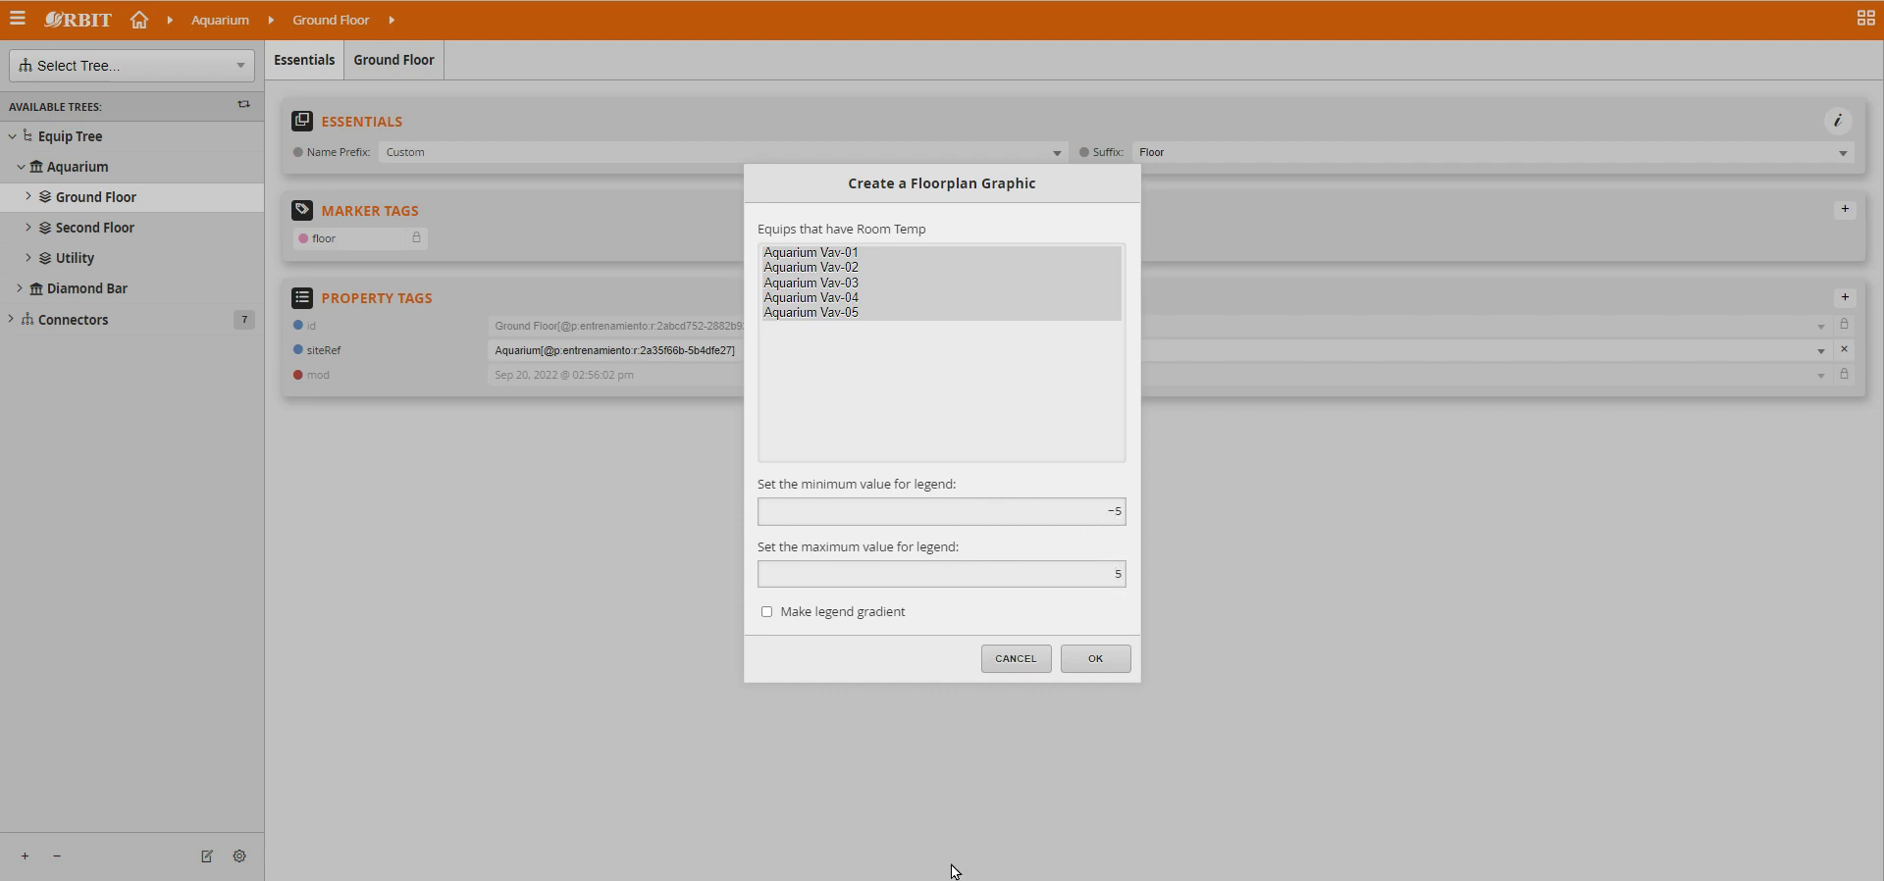
Make the legend a gradient, keep its range from -5 to 5, and create the Ground Floor Floorplan graphic.
left_click(1043, 867)
left_click(768, 614)
key("alt+Tab")
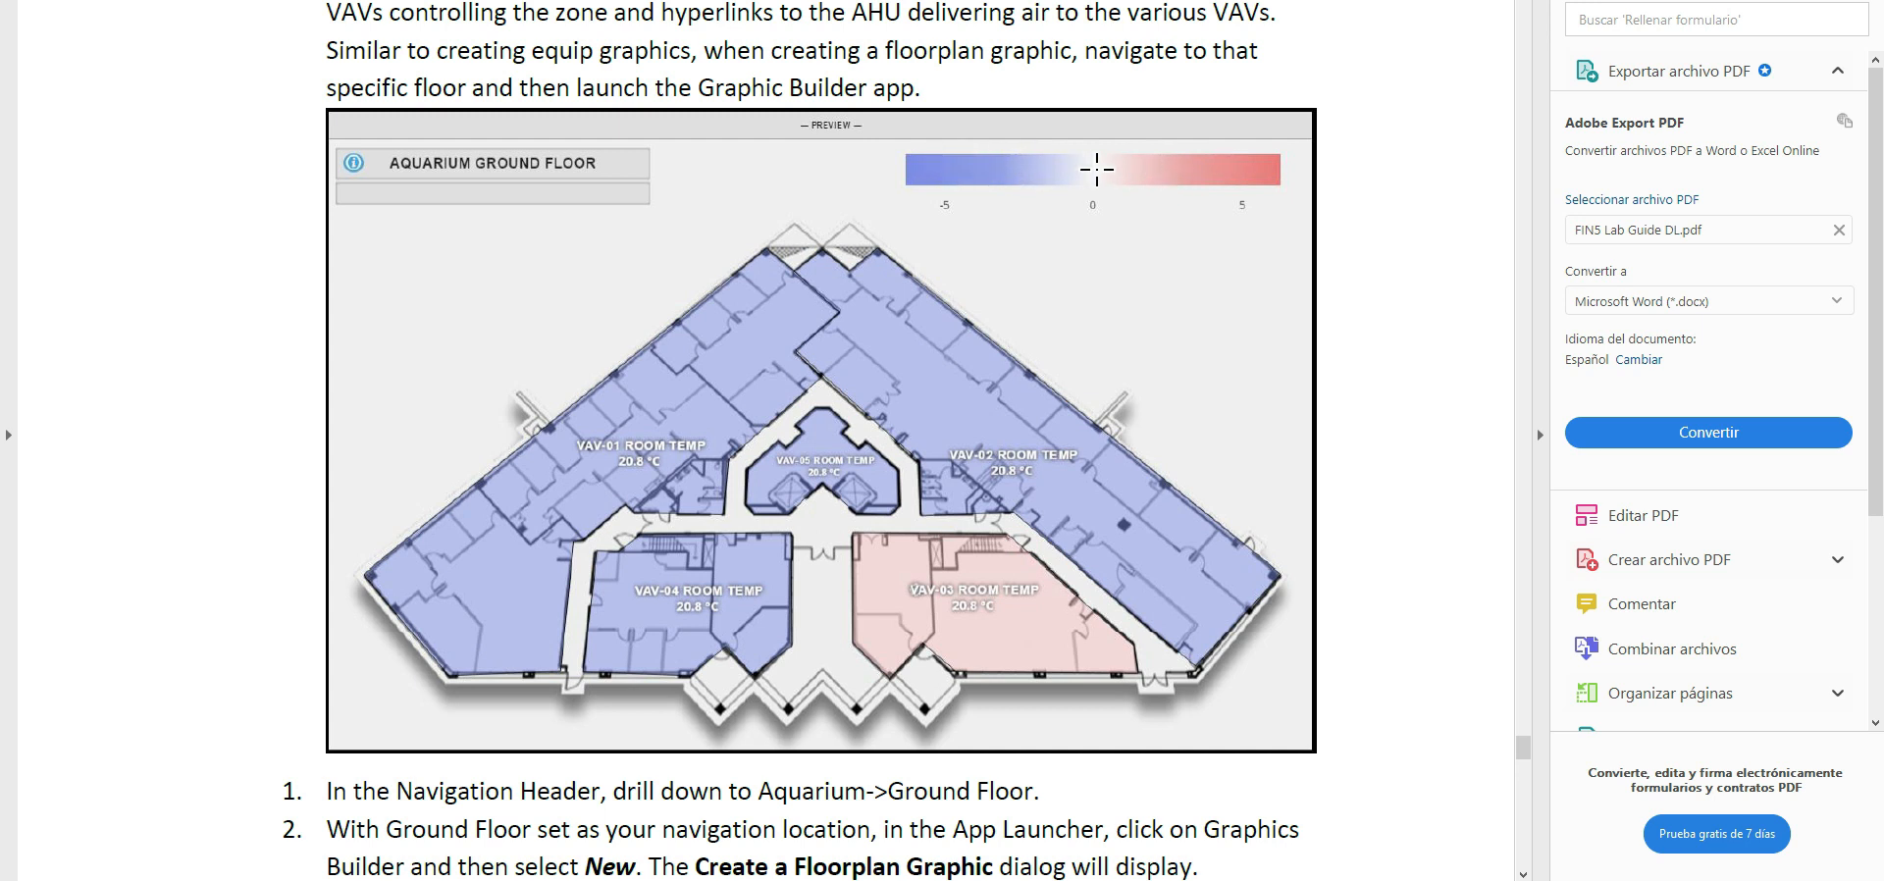
key("alt+Tab")
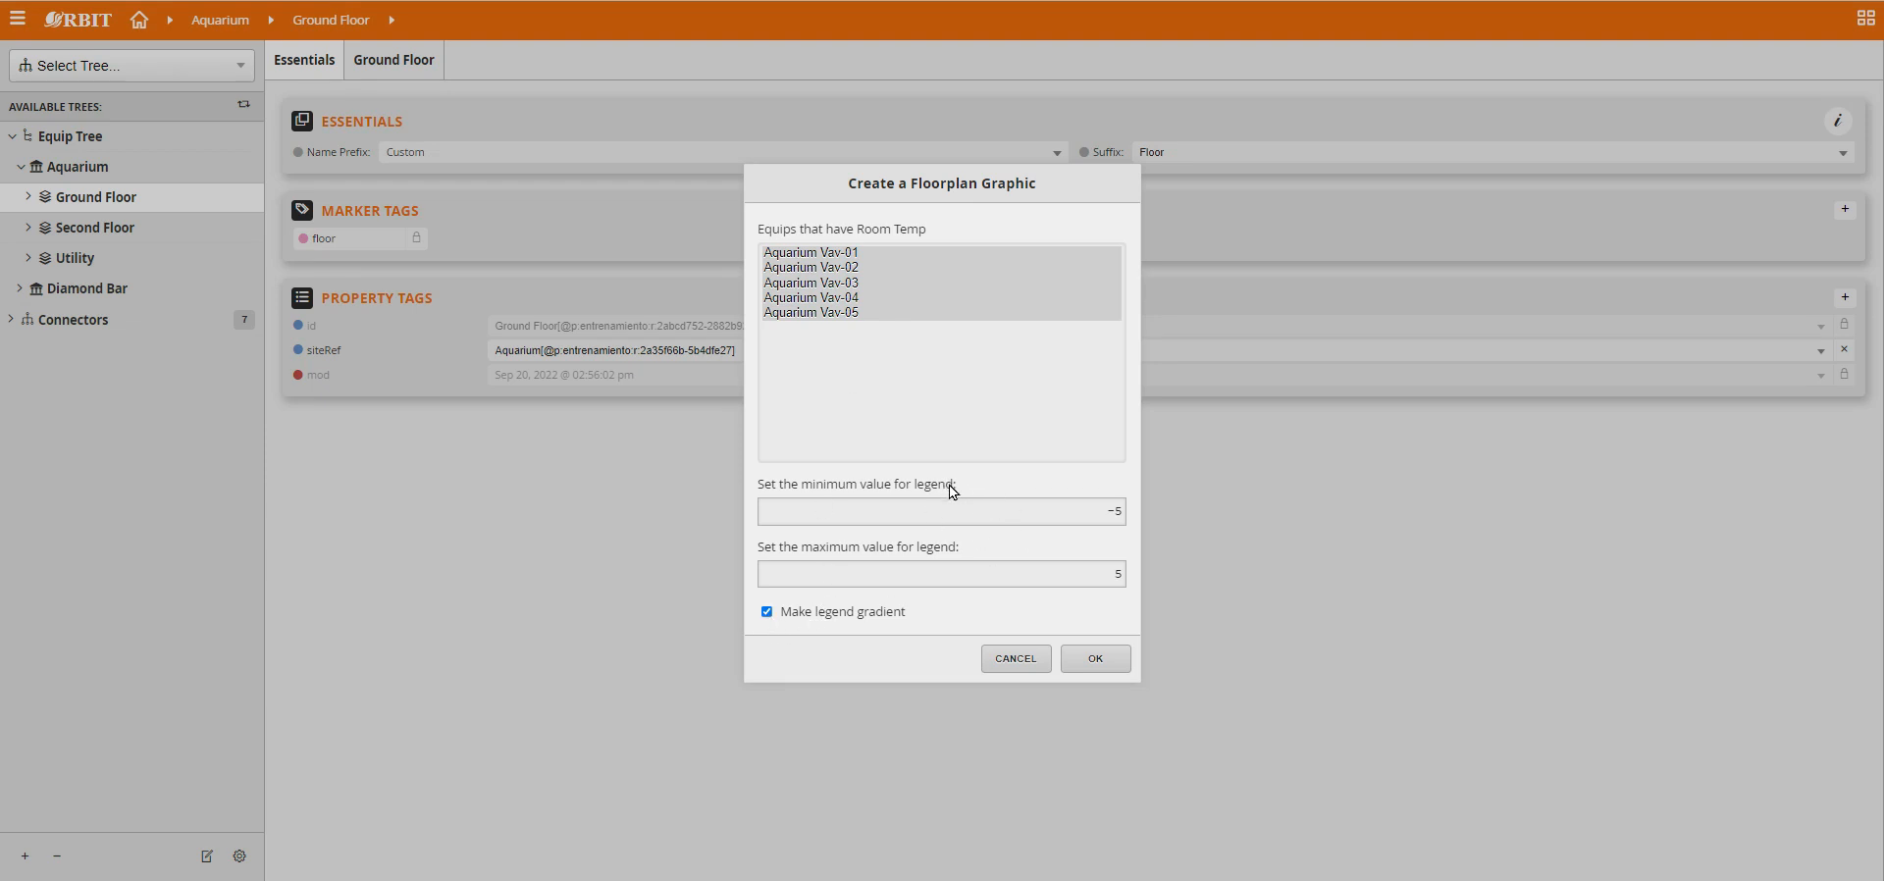
left_click(1099, 664)
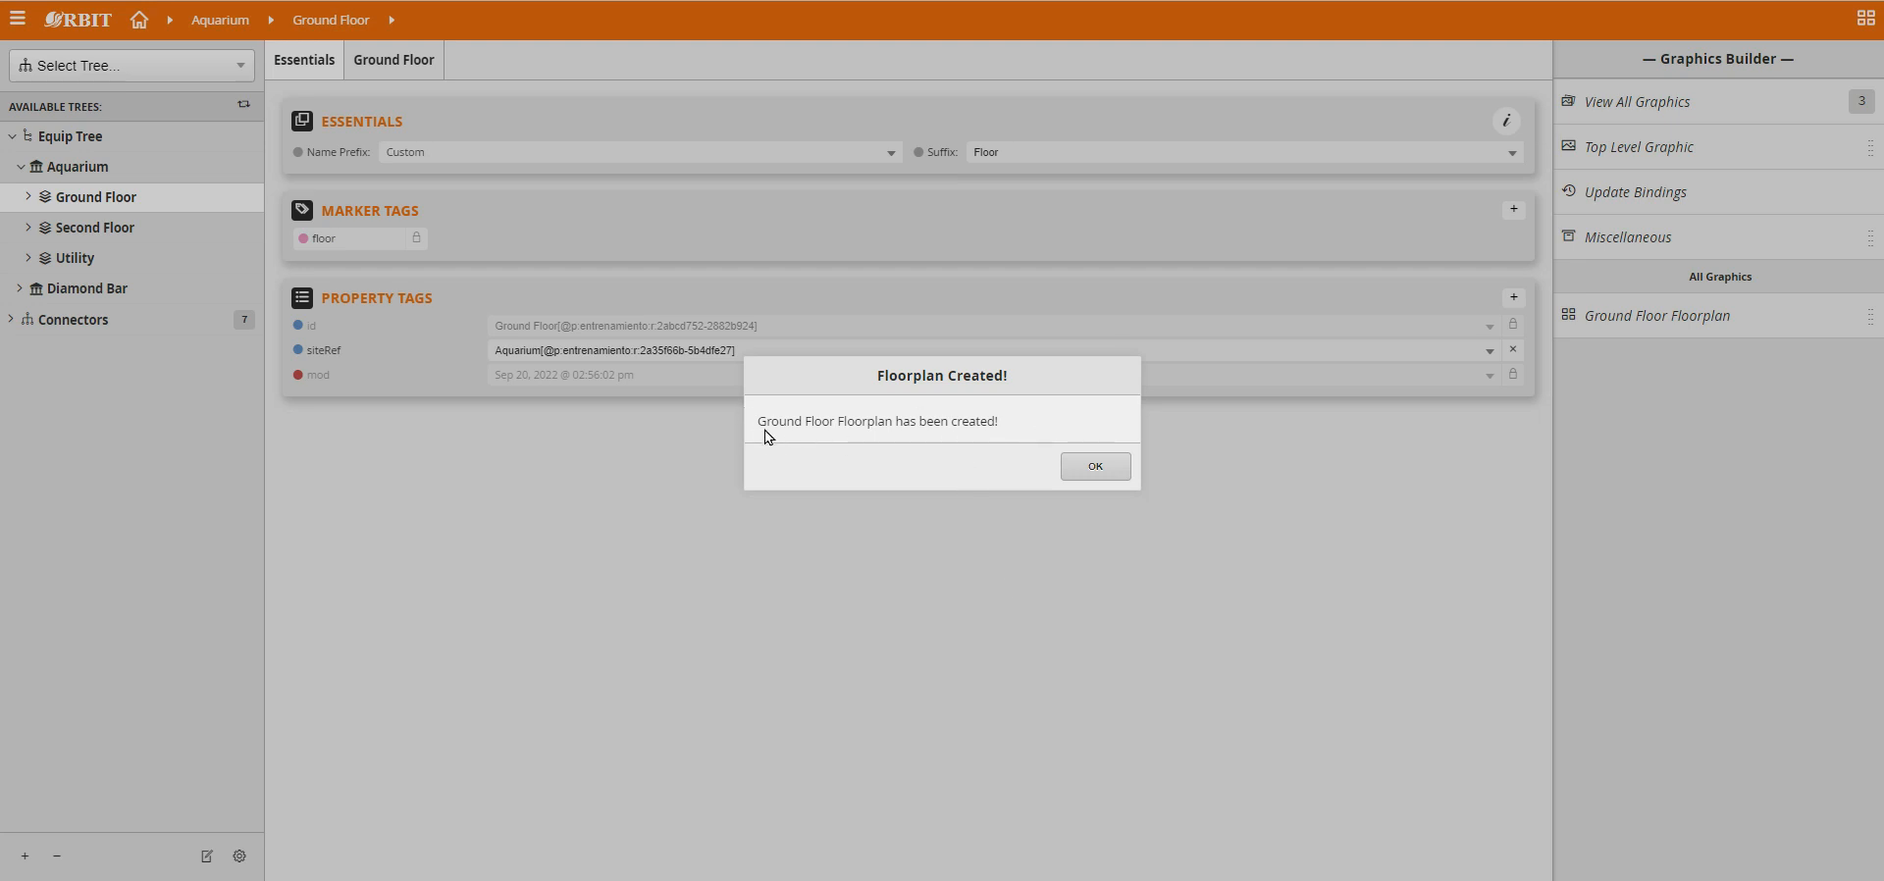
left_click(1083, 471)
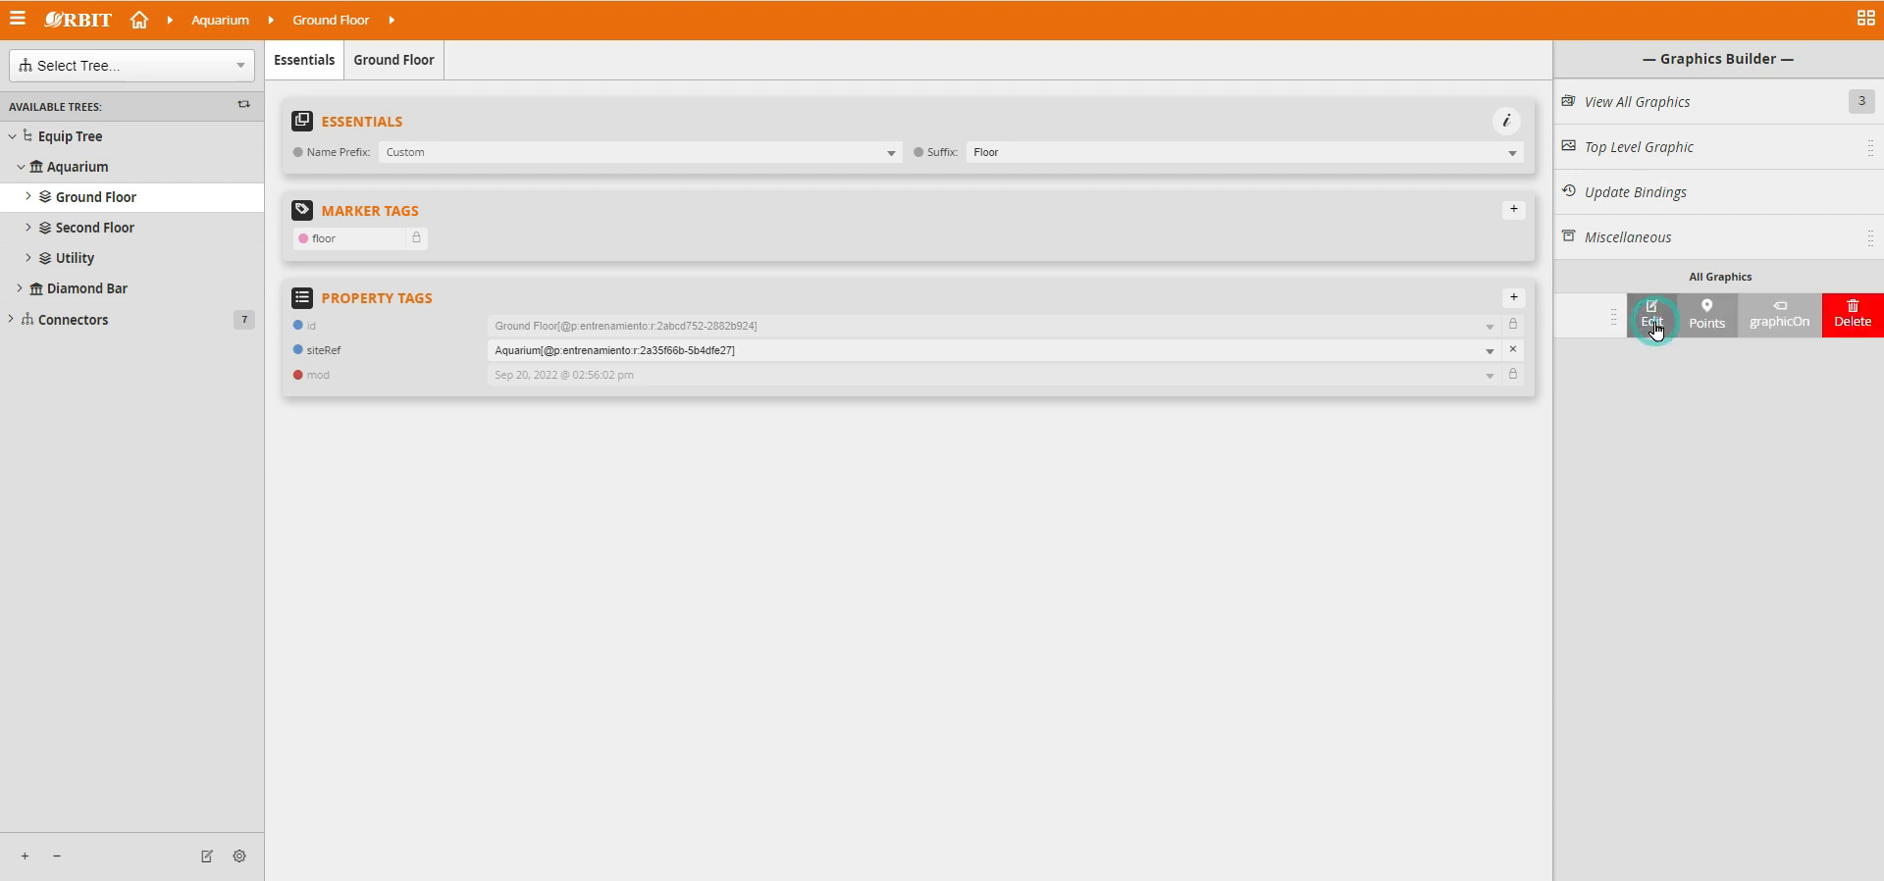
Open Ground Floor Floorplan for editing and spread the stacked VAV labels out between the title box and the legend.
left_click(1655, 319)
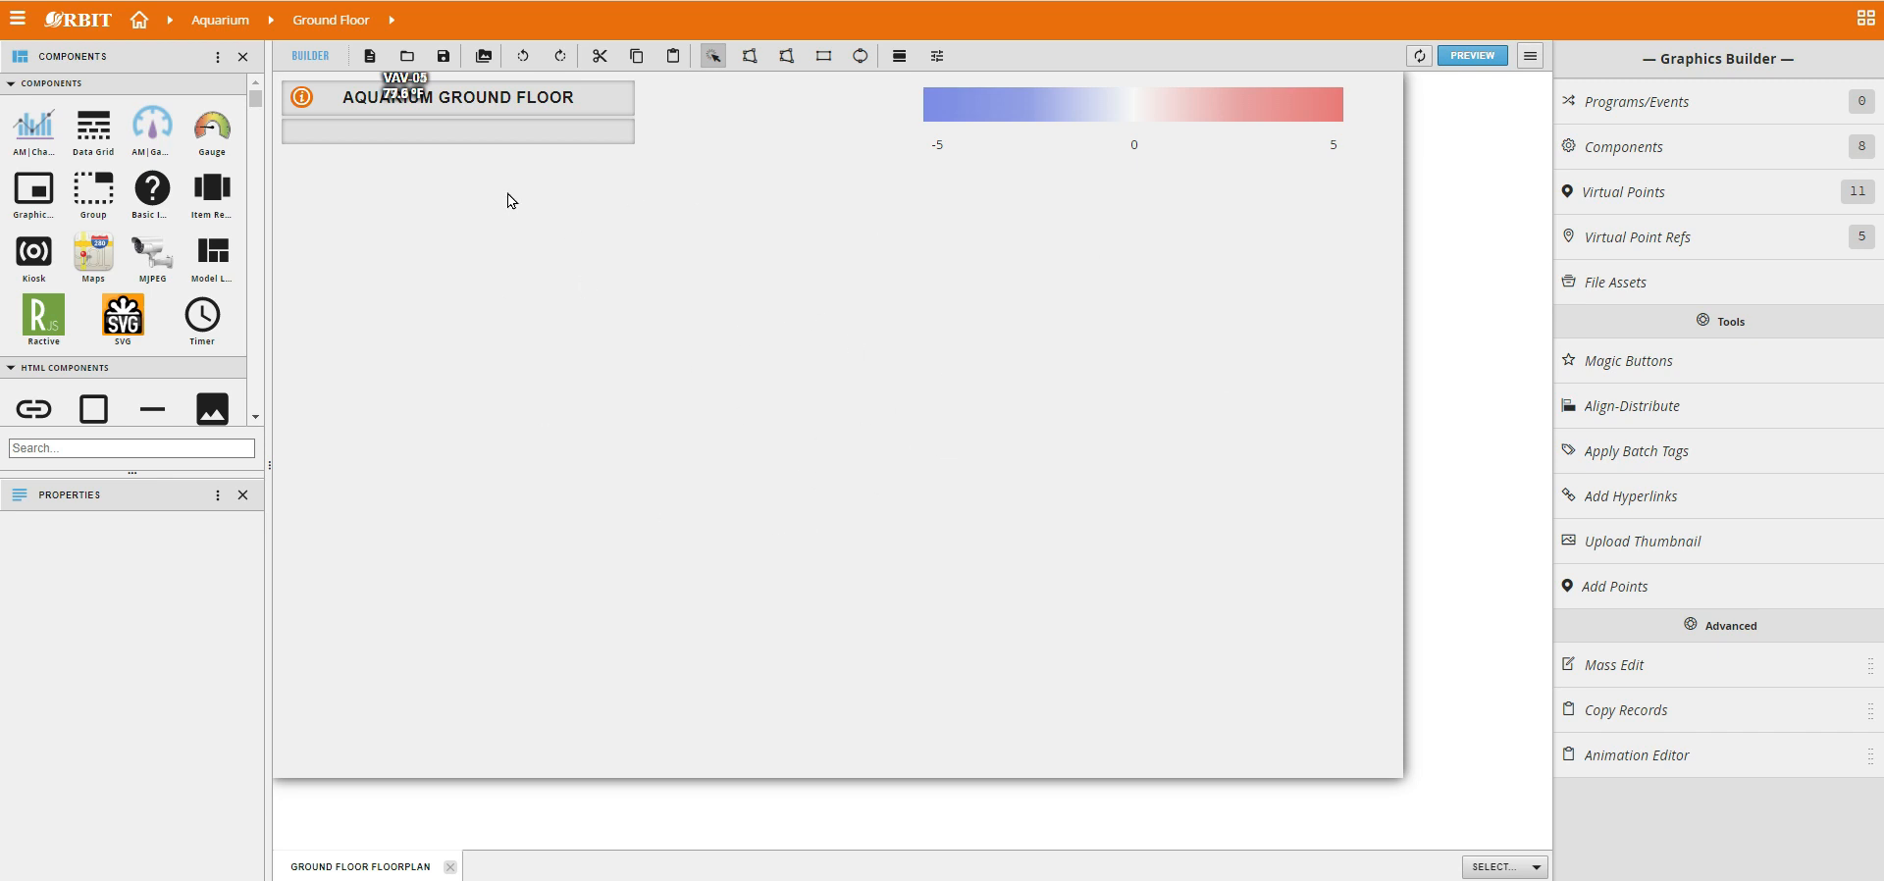
left_click_drag(417, 92, 769, 102)
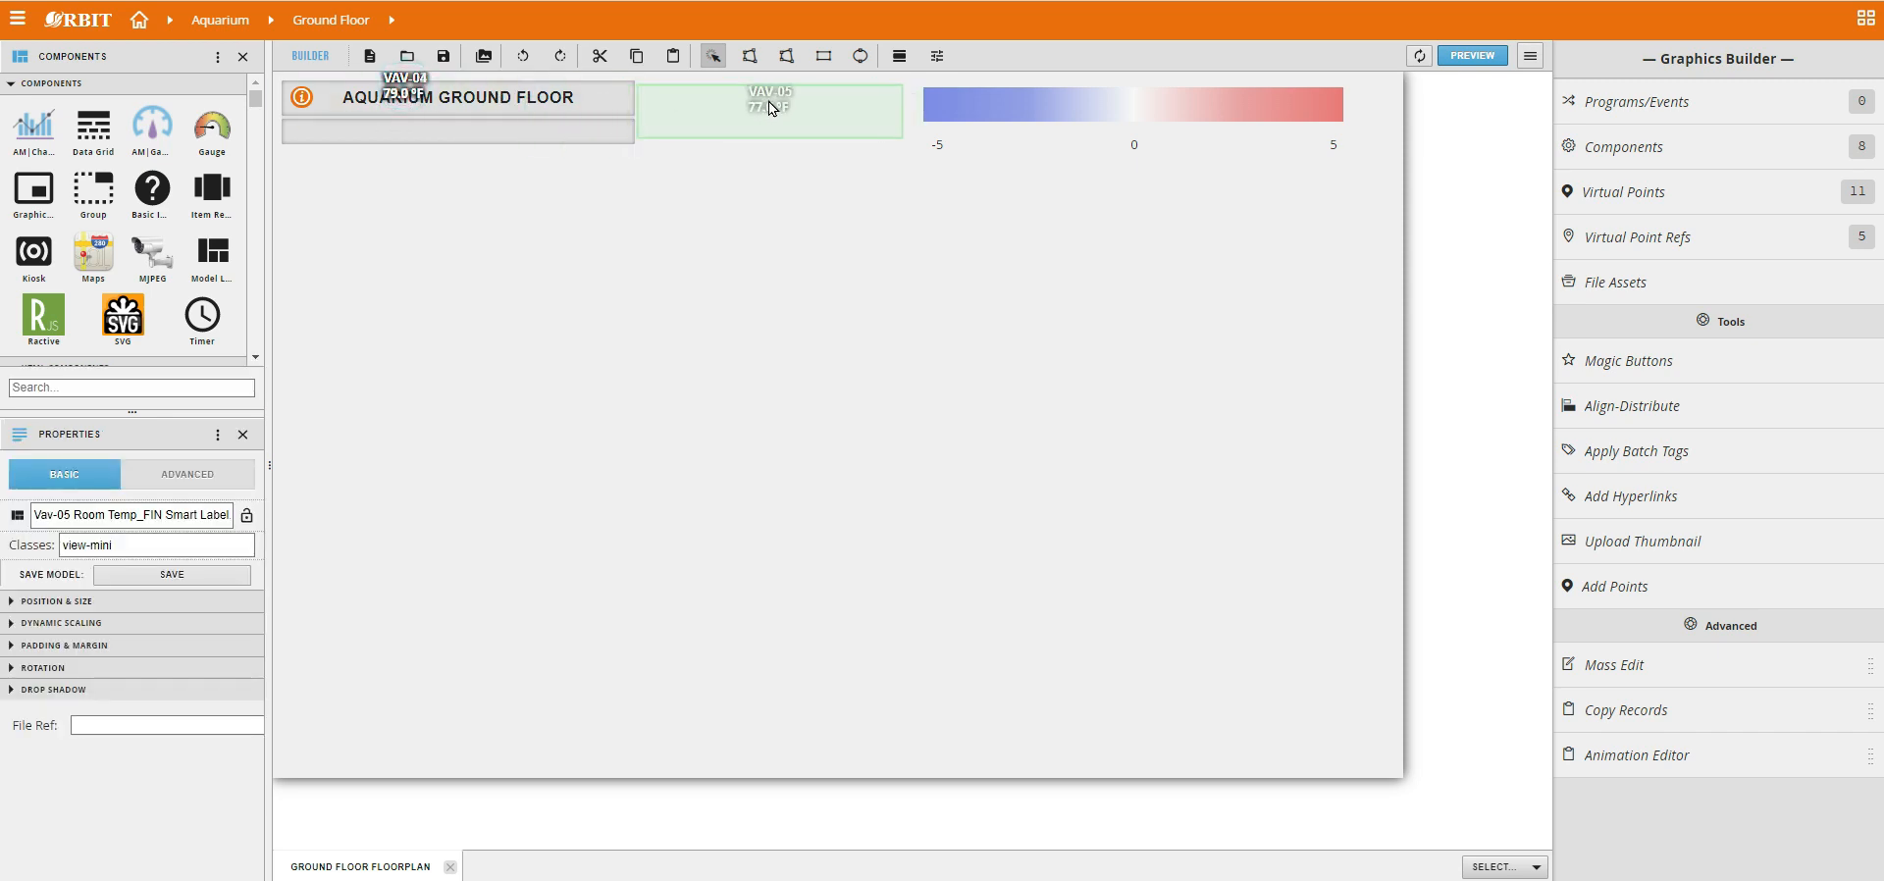
left_click_drag(402, 86, 817, 111)
left_click_drag(423, 93, 714, 111)
left_click(413, 88)
left_click_drag(414, 89, 749, 138)
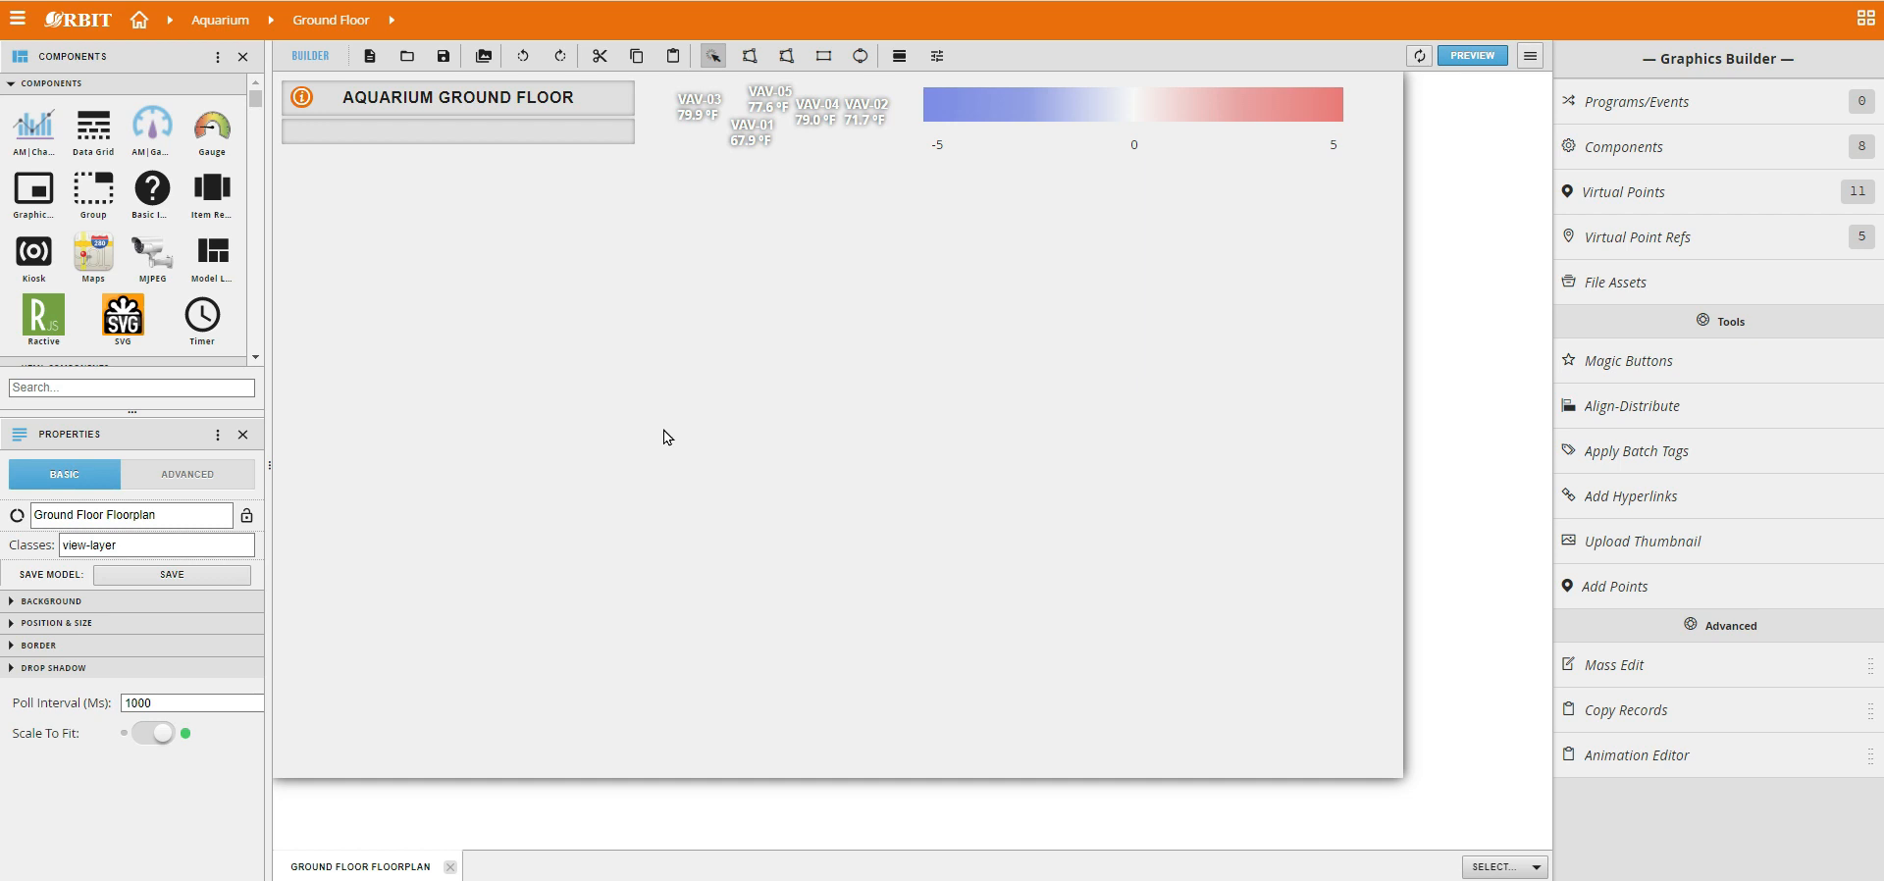
Insert the floor1 image from the ClassResources Images folder onto the floorplan canvas.
mouse_move(506, 769)
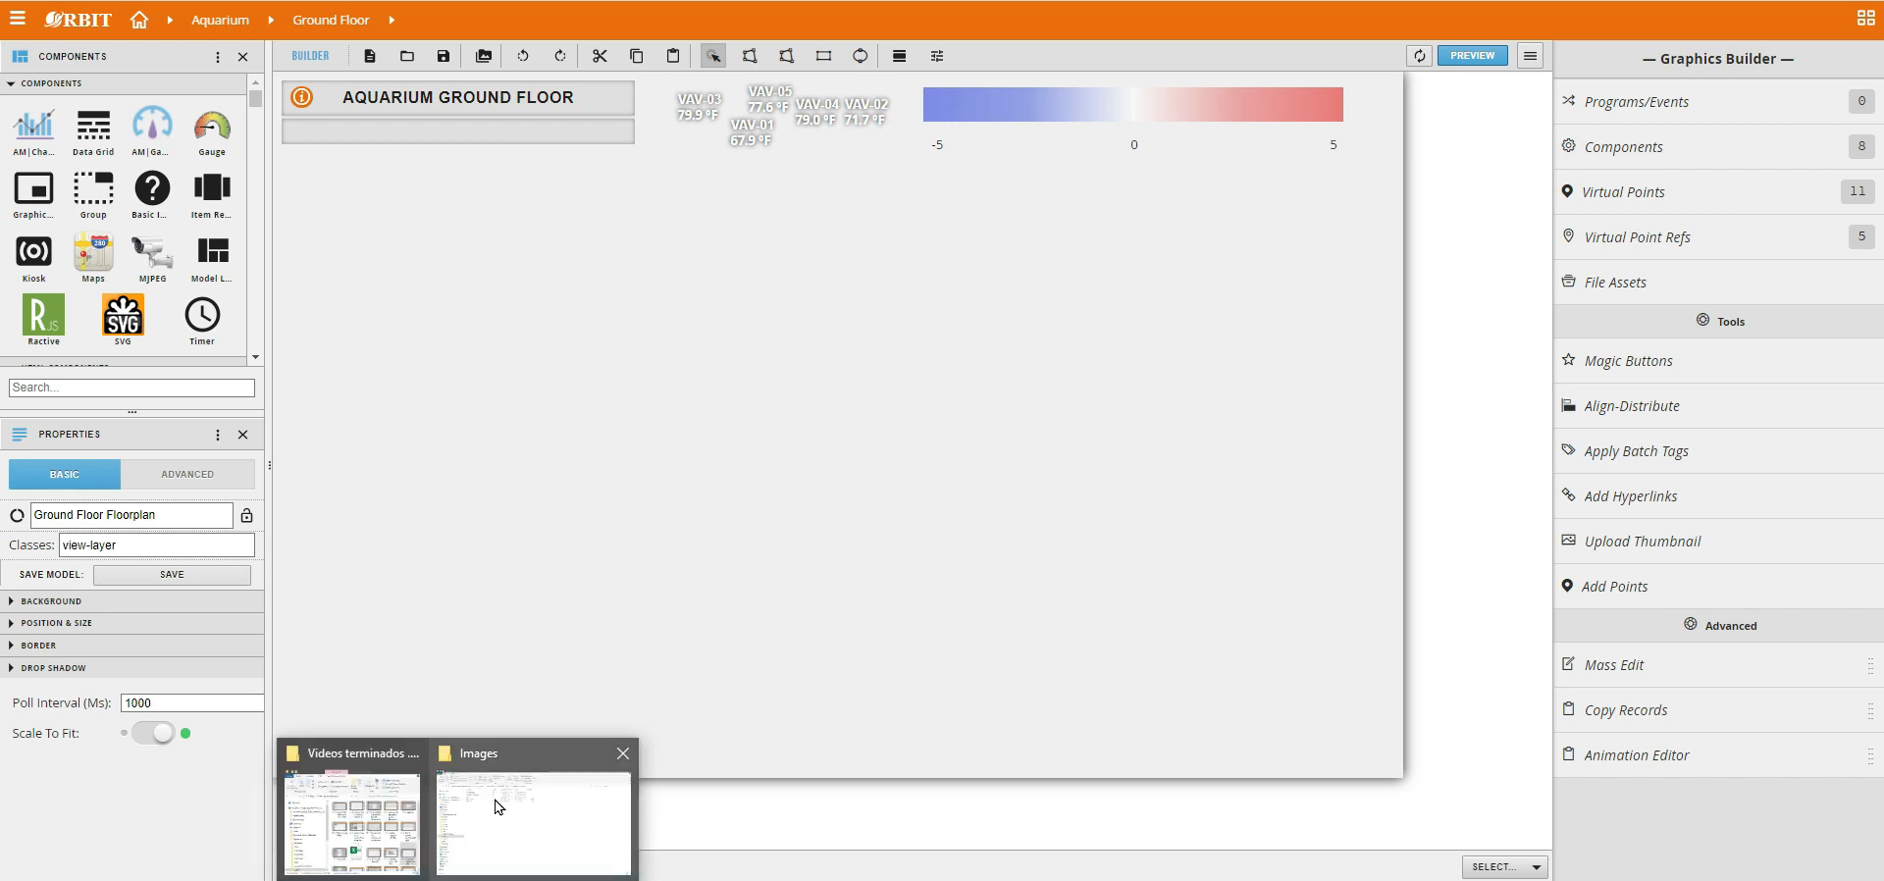
left_click(498, 805)
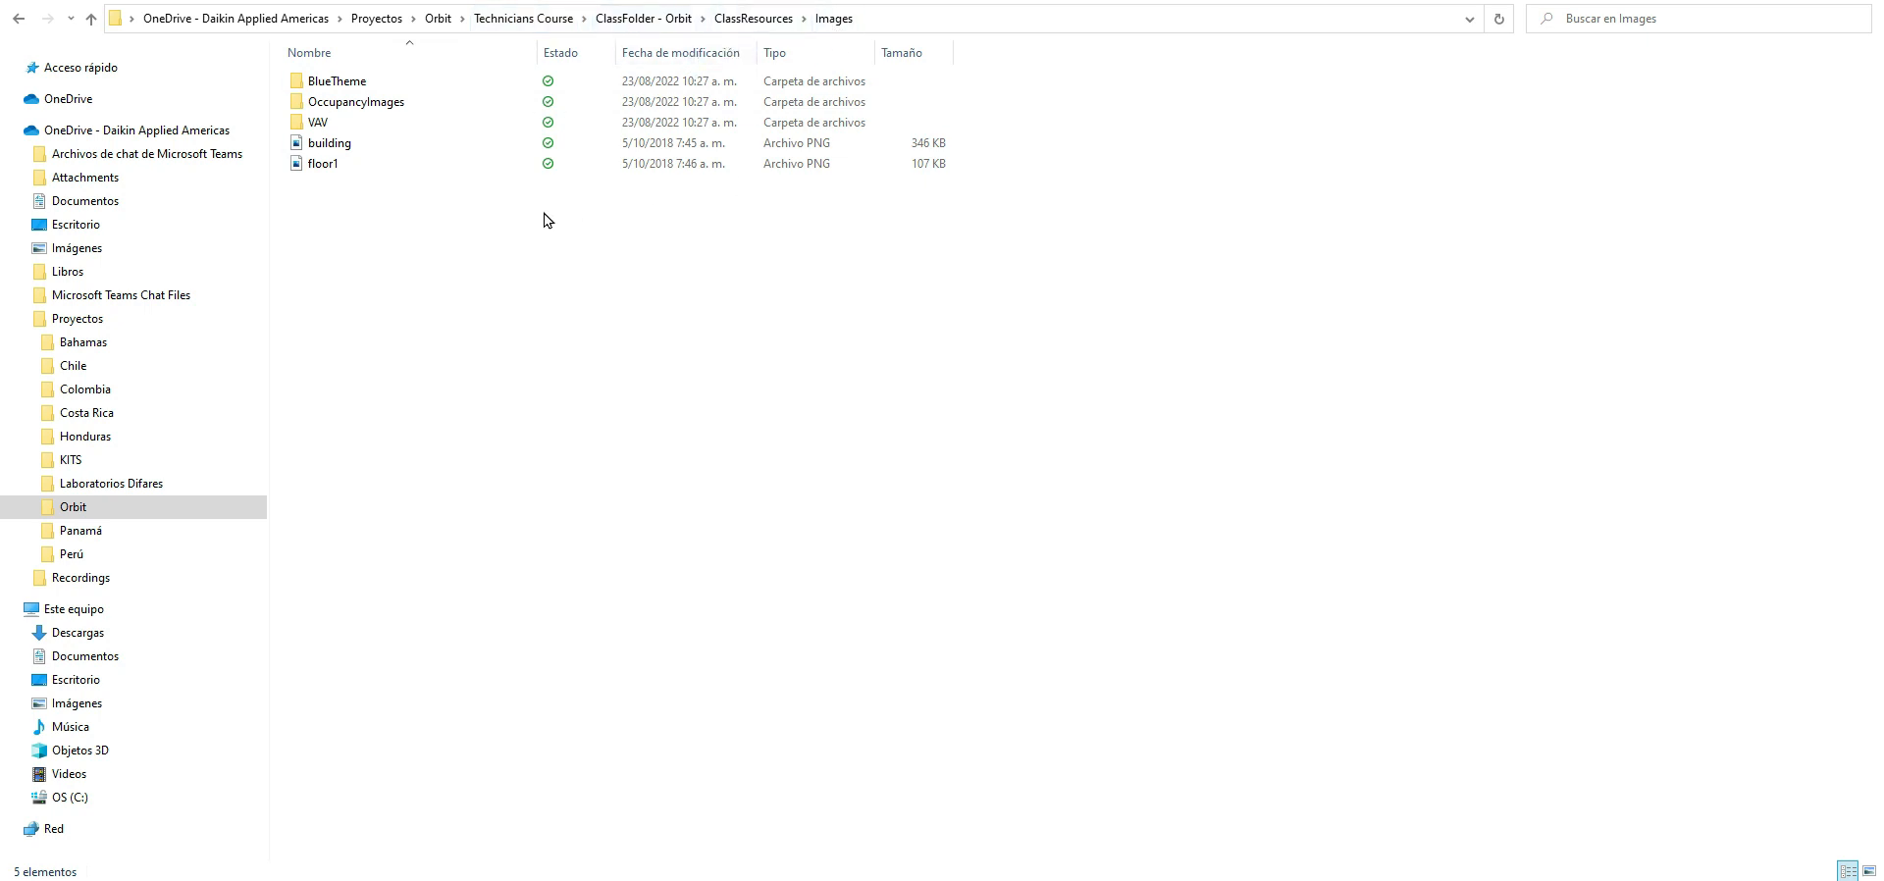
mouse_move(325, 178)
left_click(1814, 0)
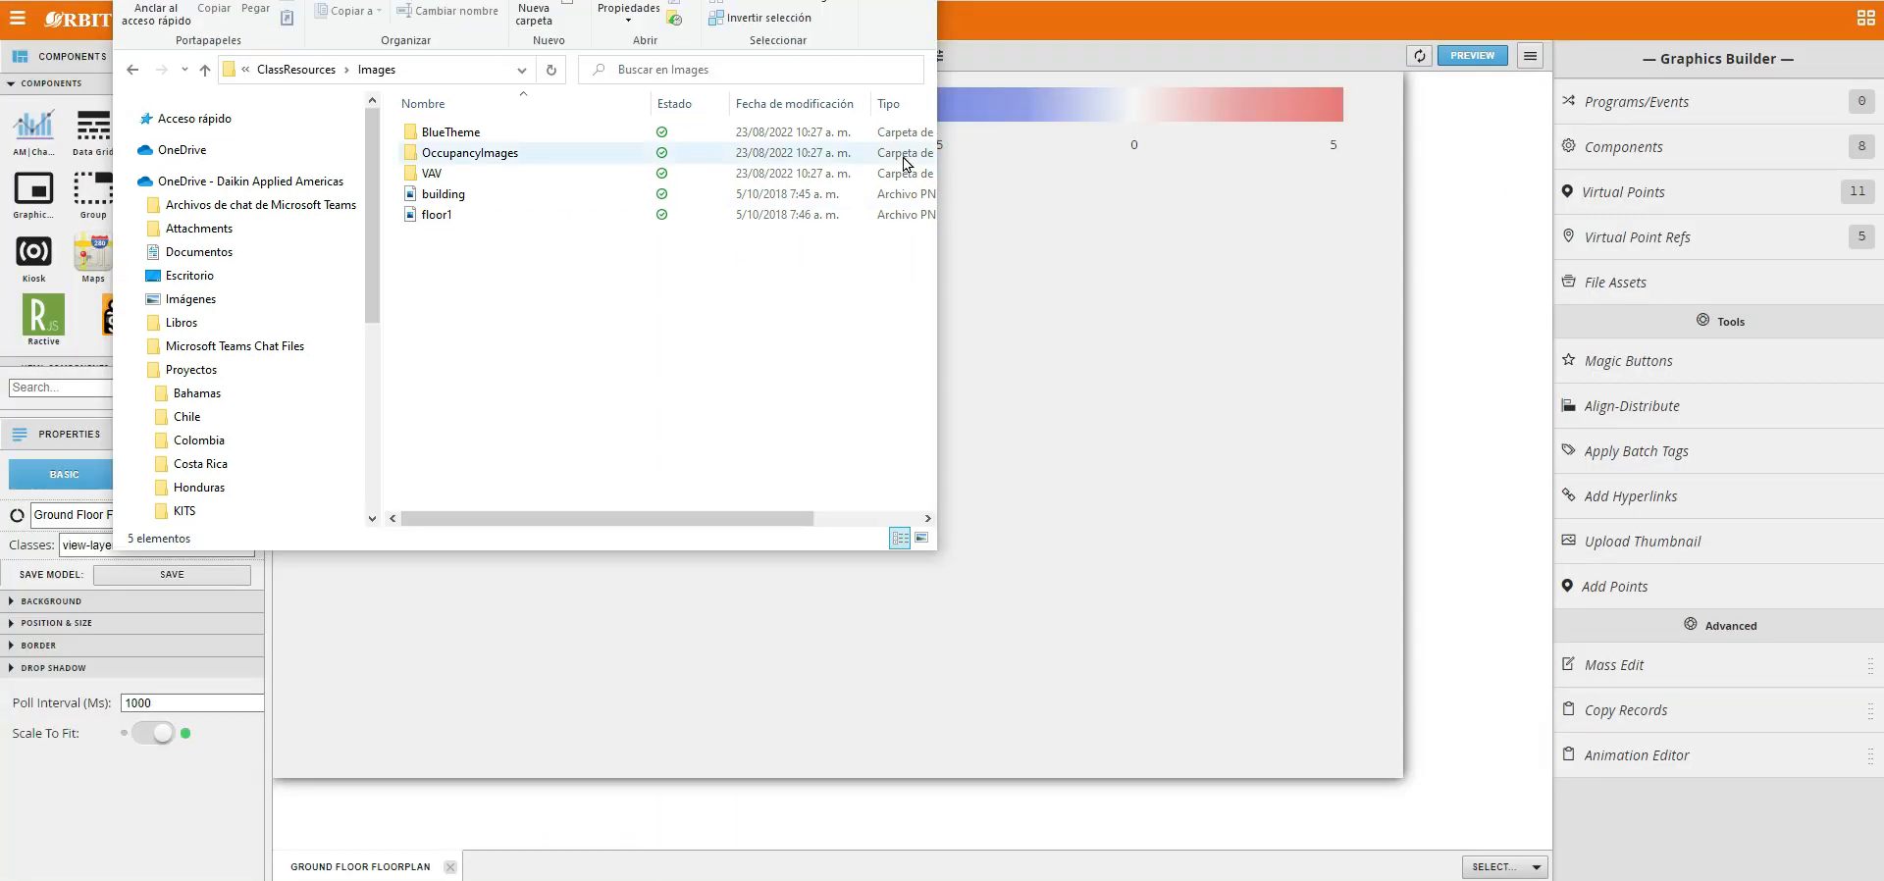
left_click_drag(562, 2, 471, 0)
left_click_drag(354, 214, 932, 403)
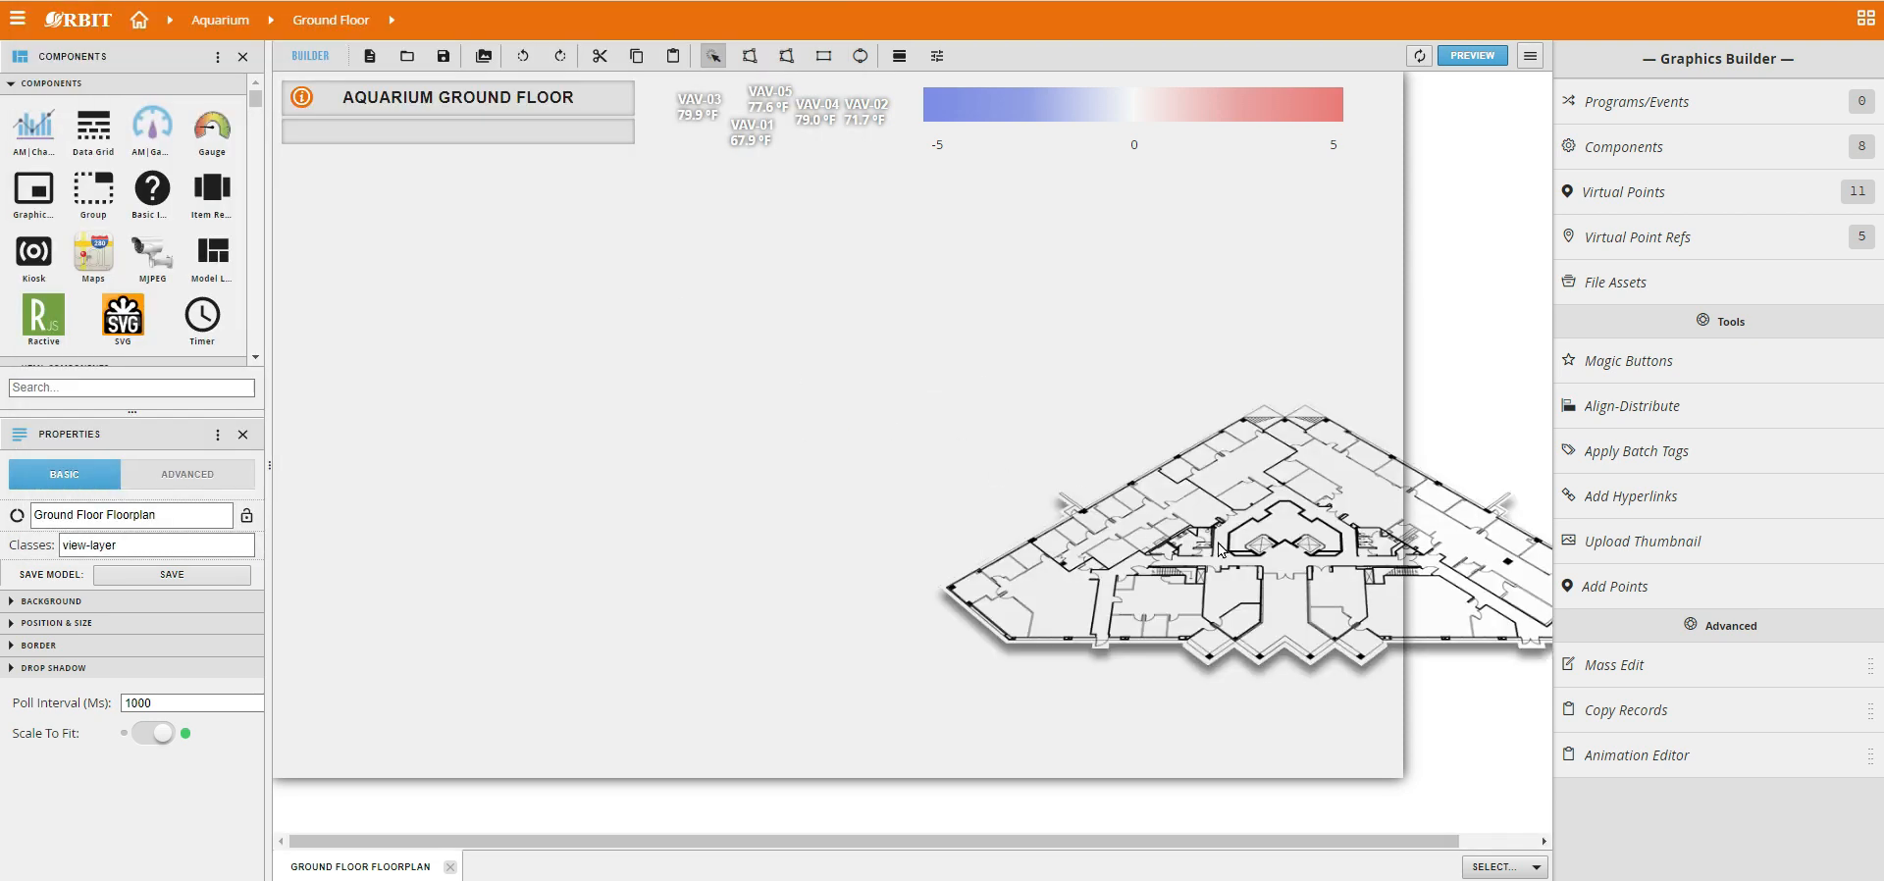
Place the floor image just below the title box and enlarge it to fill the rest of the canvas.
left_click_drag(1217, 544, 1050, 493)
left_click_drag(811, 473, 601, 356)
left_click_drag(593, 302, 600, 244)
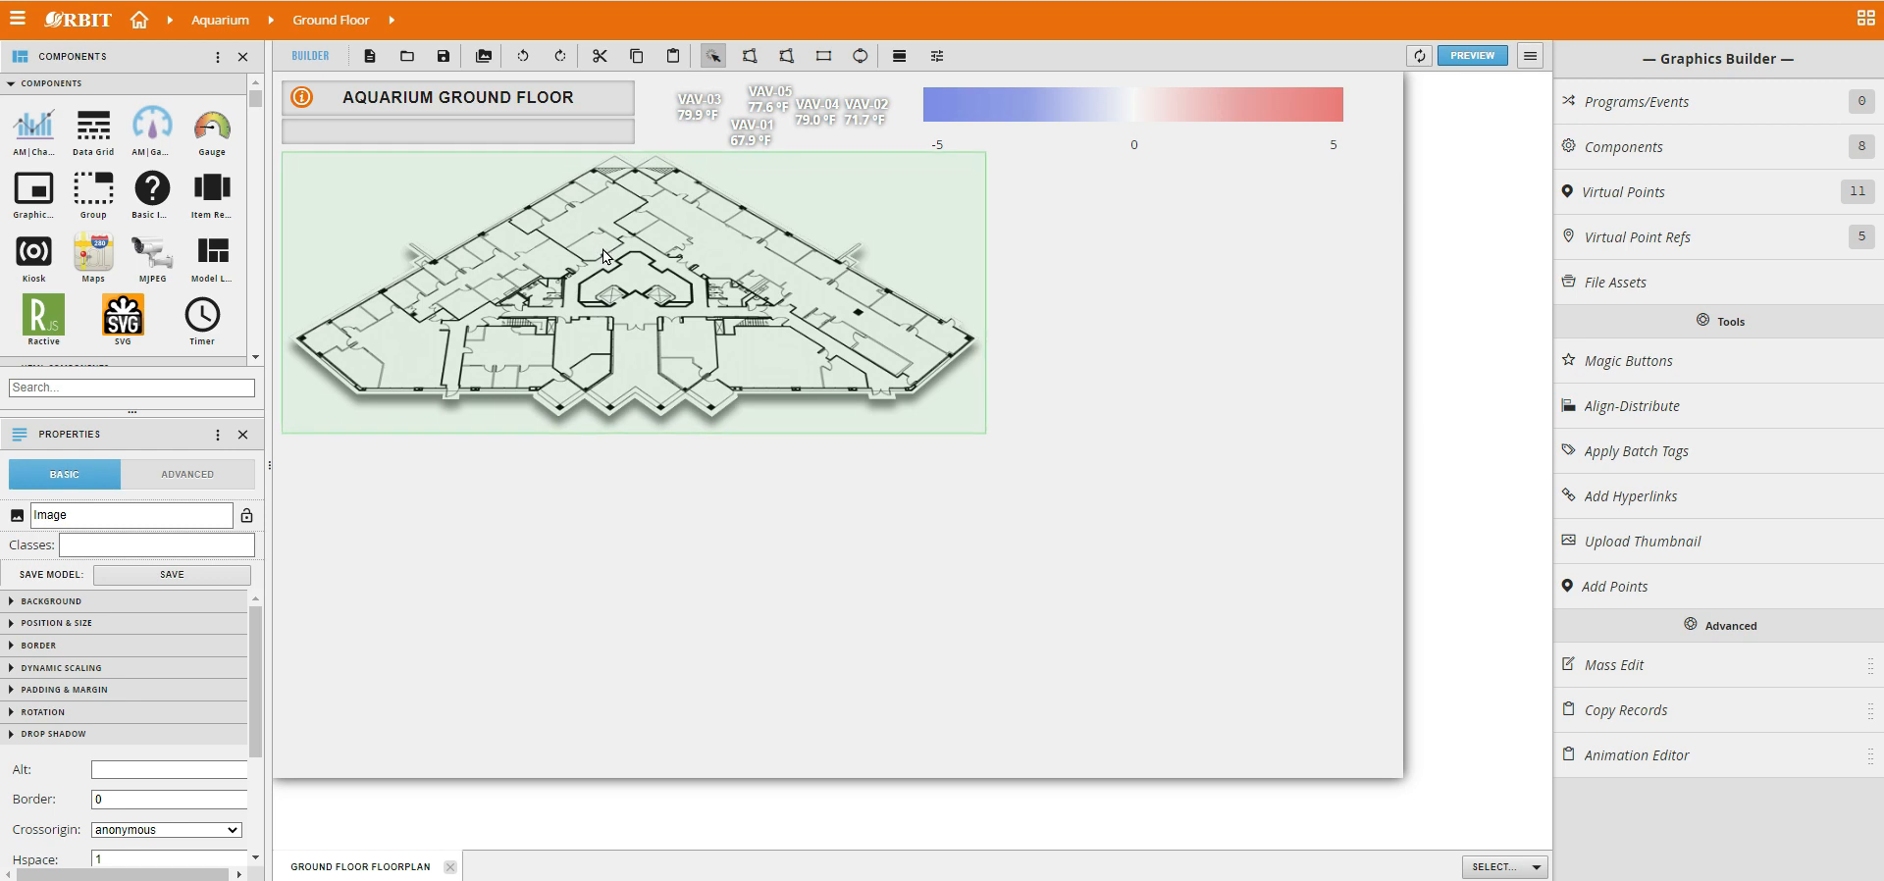
left_click_drag(982, 432, 1391, 768)
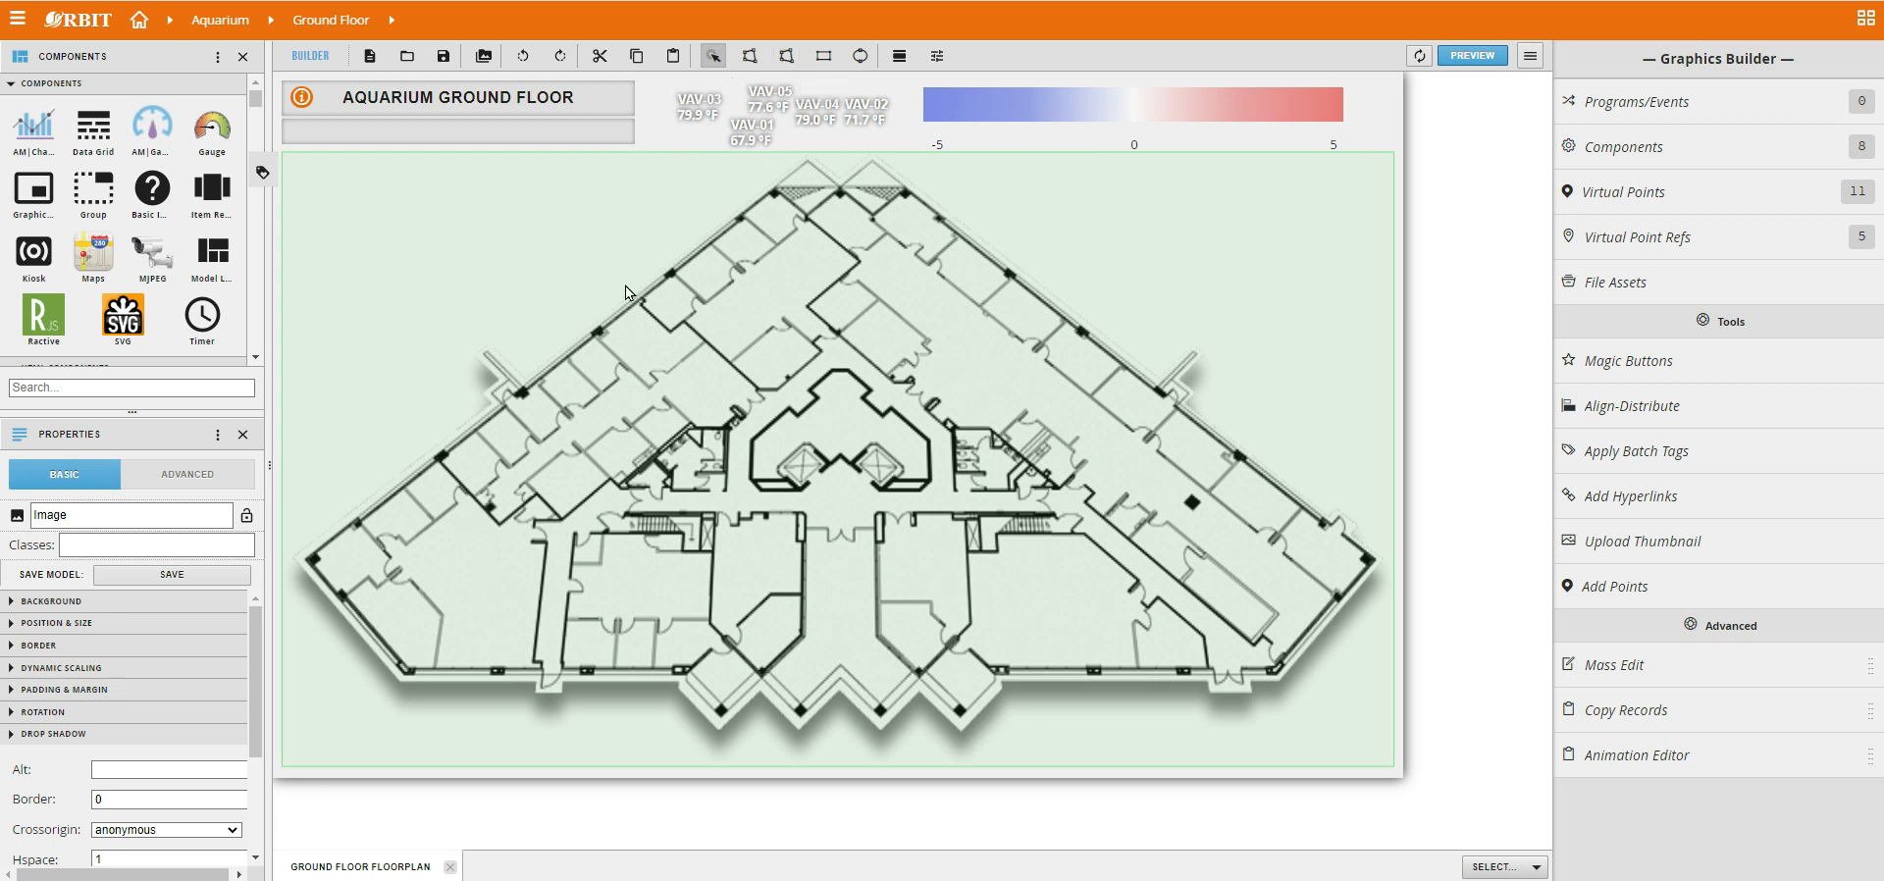
Send the floor image to the back of the graphic.
right_click(738, 304)
mouse_move(786, 346)
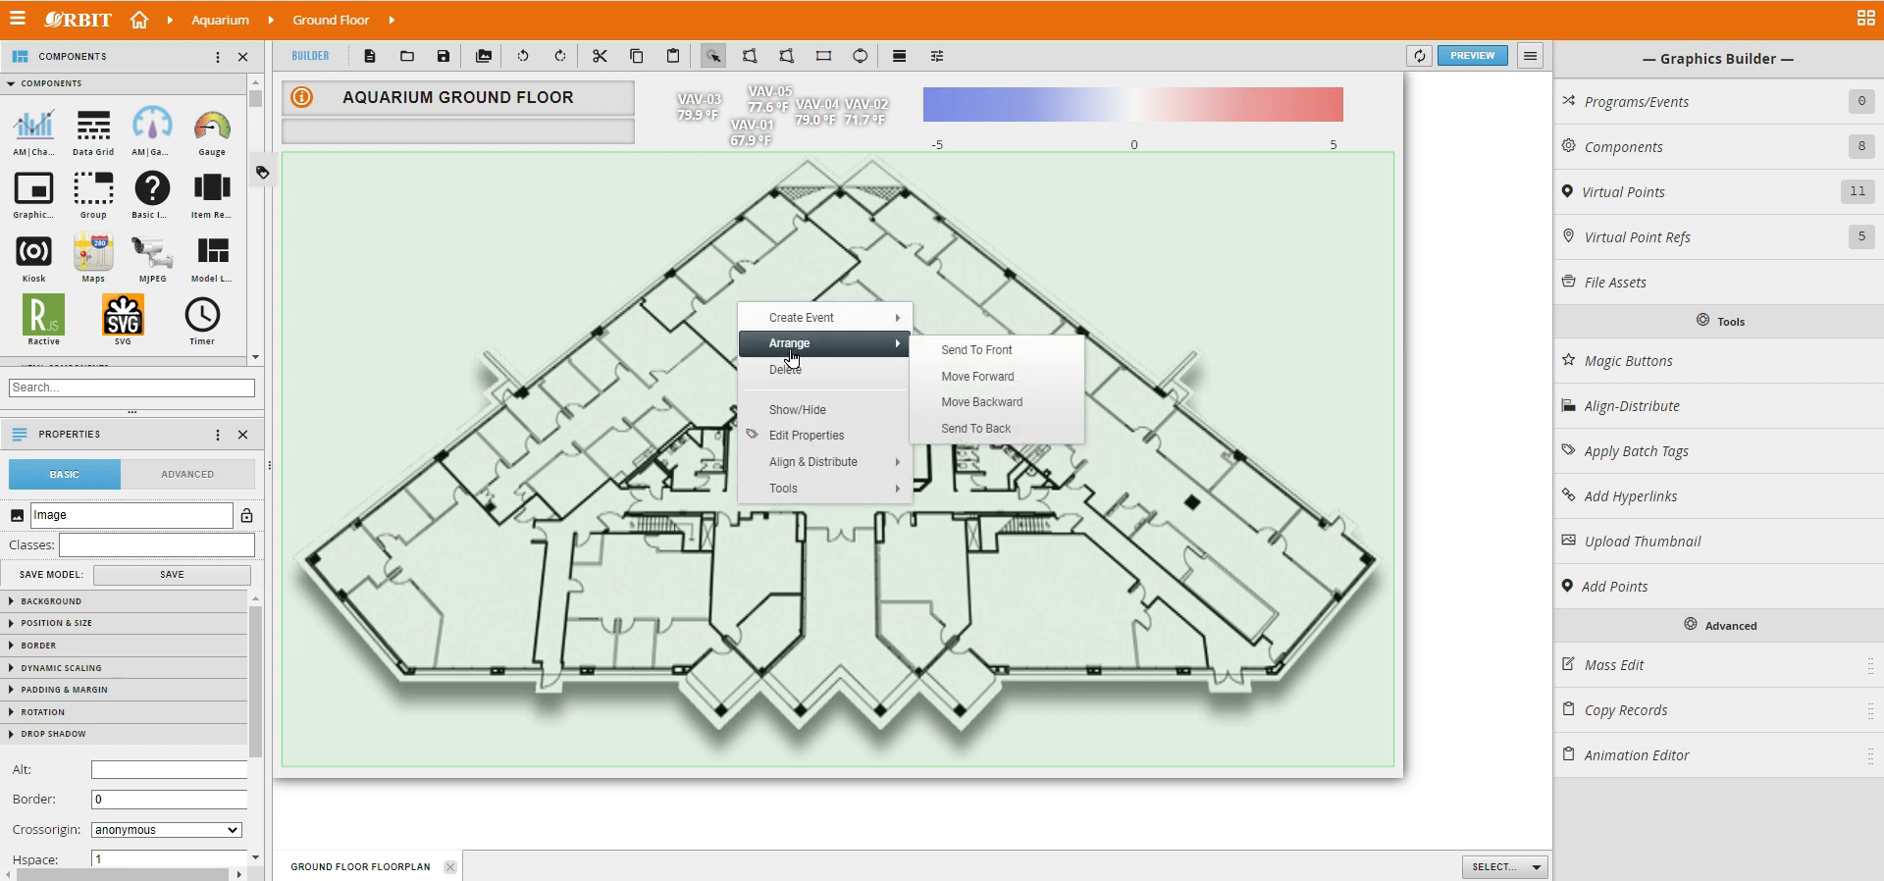
left_click(977, 431)
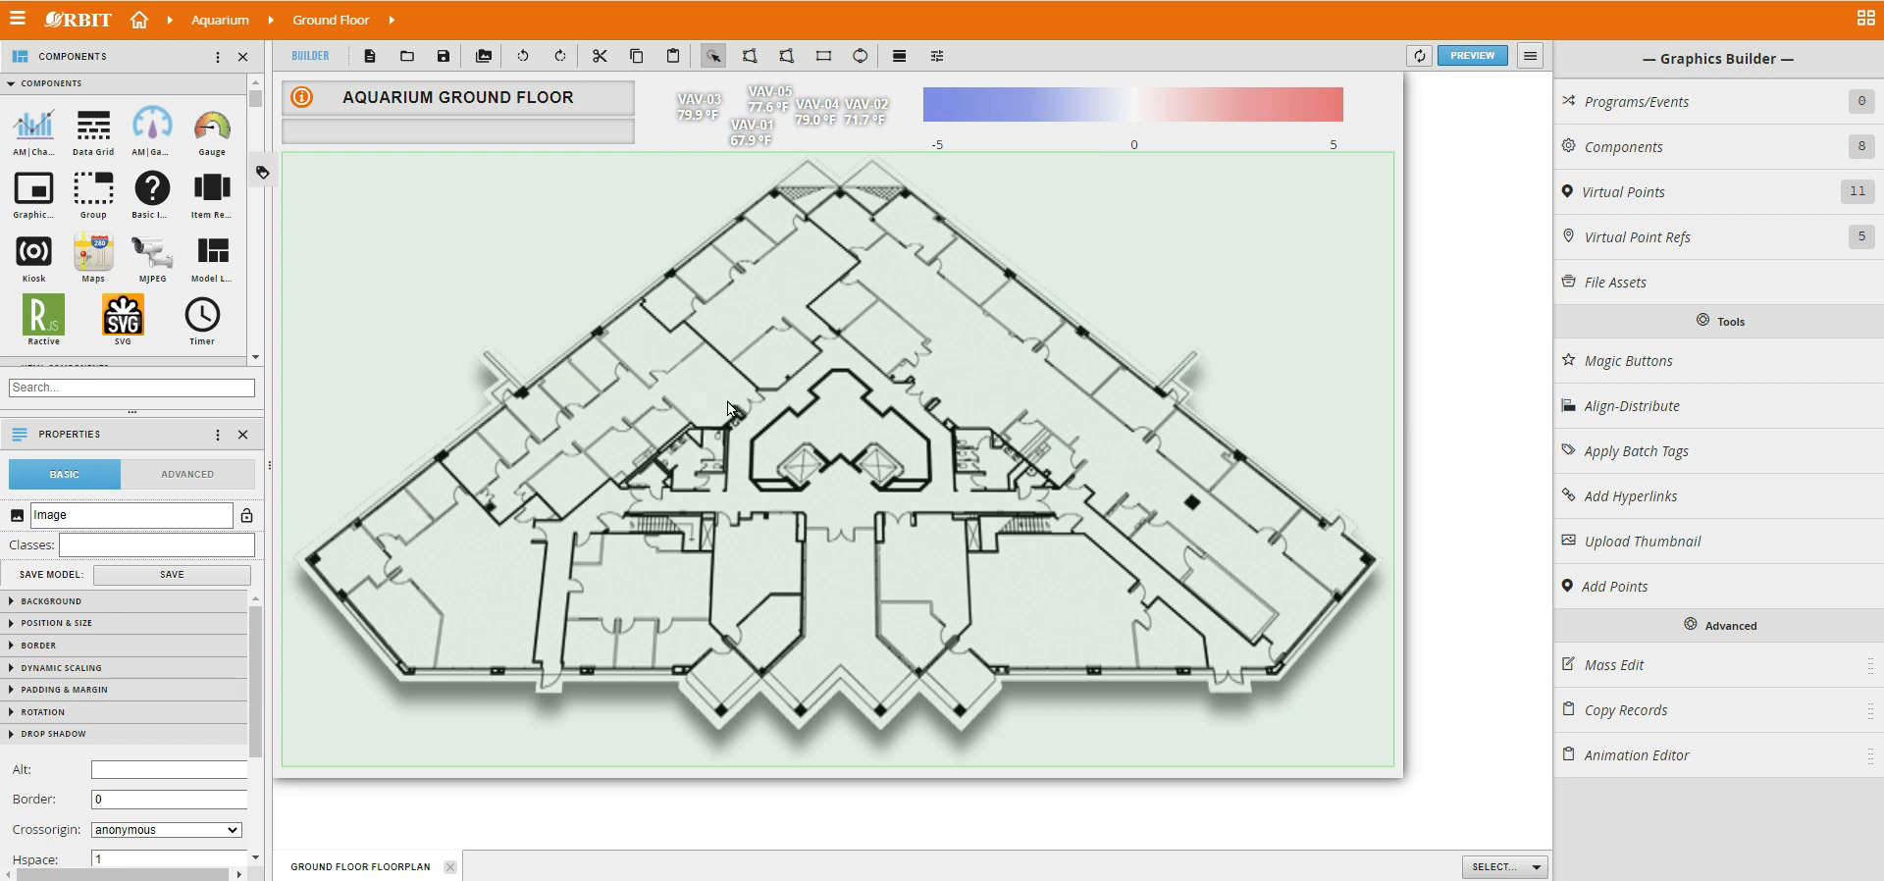
mouse_move(728, 410)
left_mouse_down()
mouse_move(469, 401)
mouse_move(751, 408)
mouse_move(735, 413)
left_mouse_up()
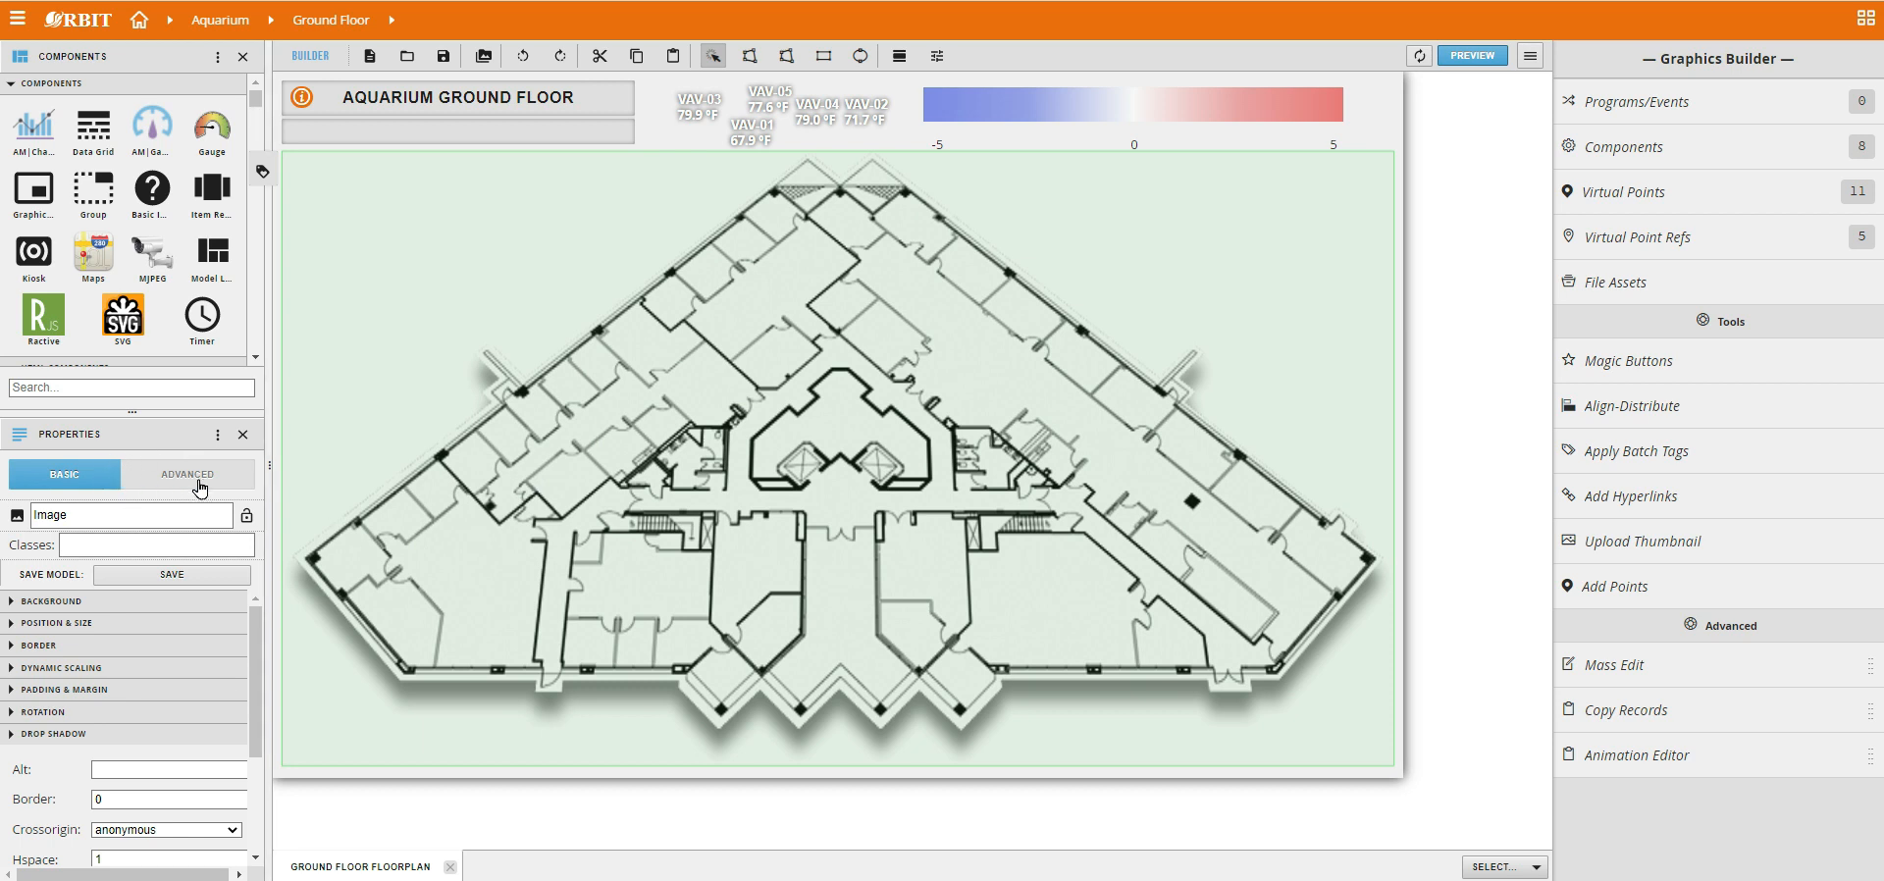
Rename the floor image to Floor Plant Image and lock it.
left_click(160, 515)
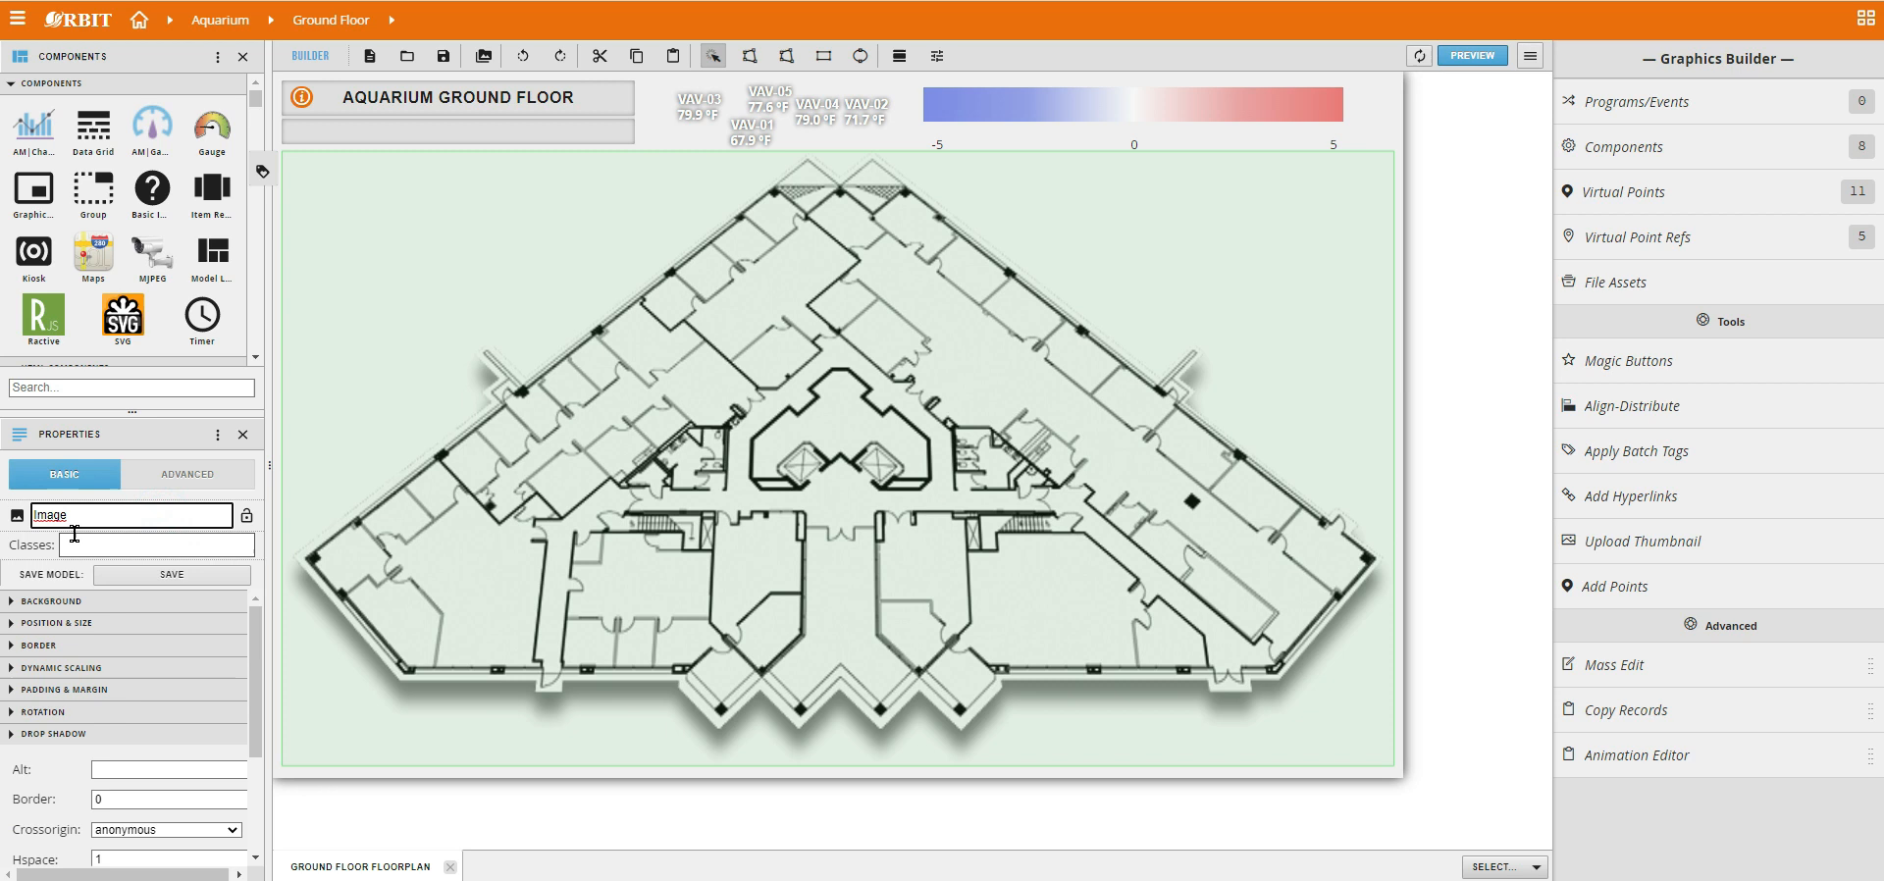
double_click(111, 518)
type("Fk")
key("BackSpace")
key("BackSpace")
type("loor Plant Image")
left_click(246, 521)
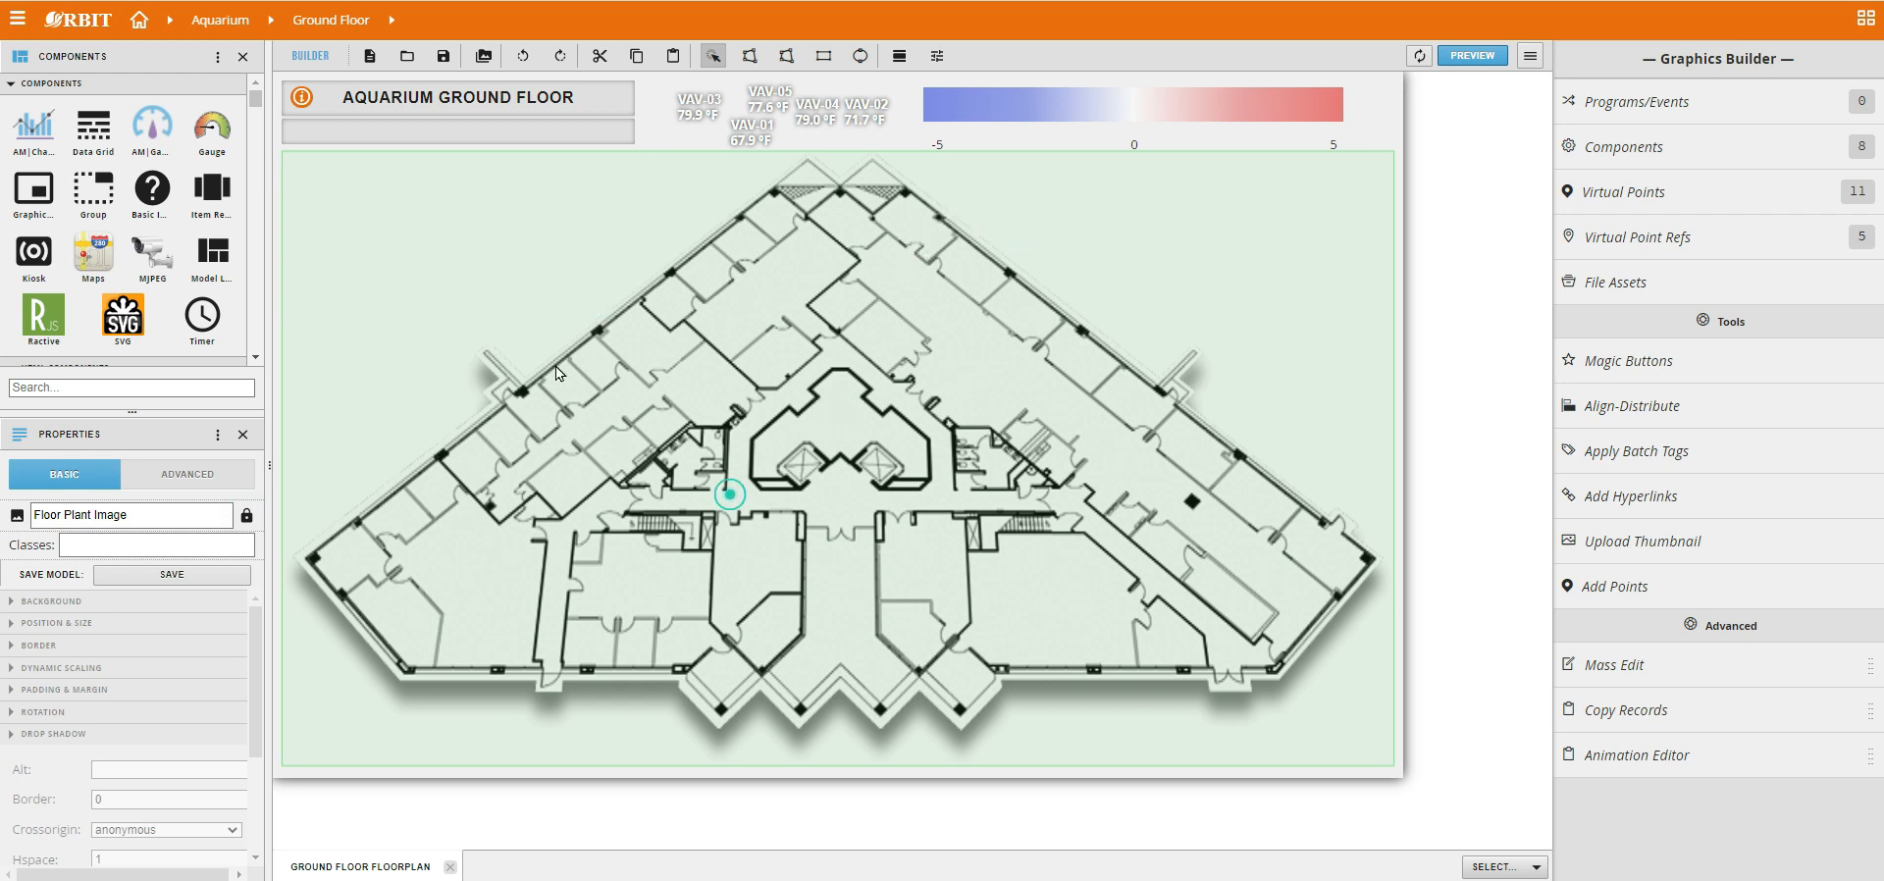
Test selecting the floorplan legend and the locked floor image on the canvas.
left_click(1251, 145)
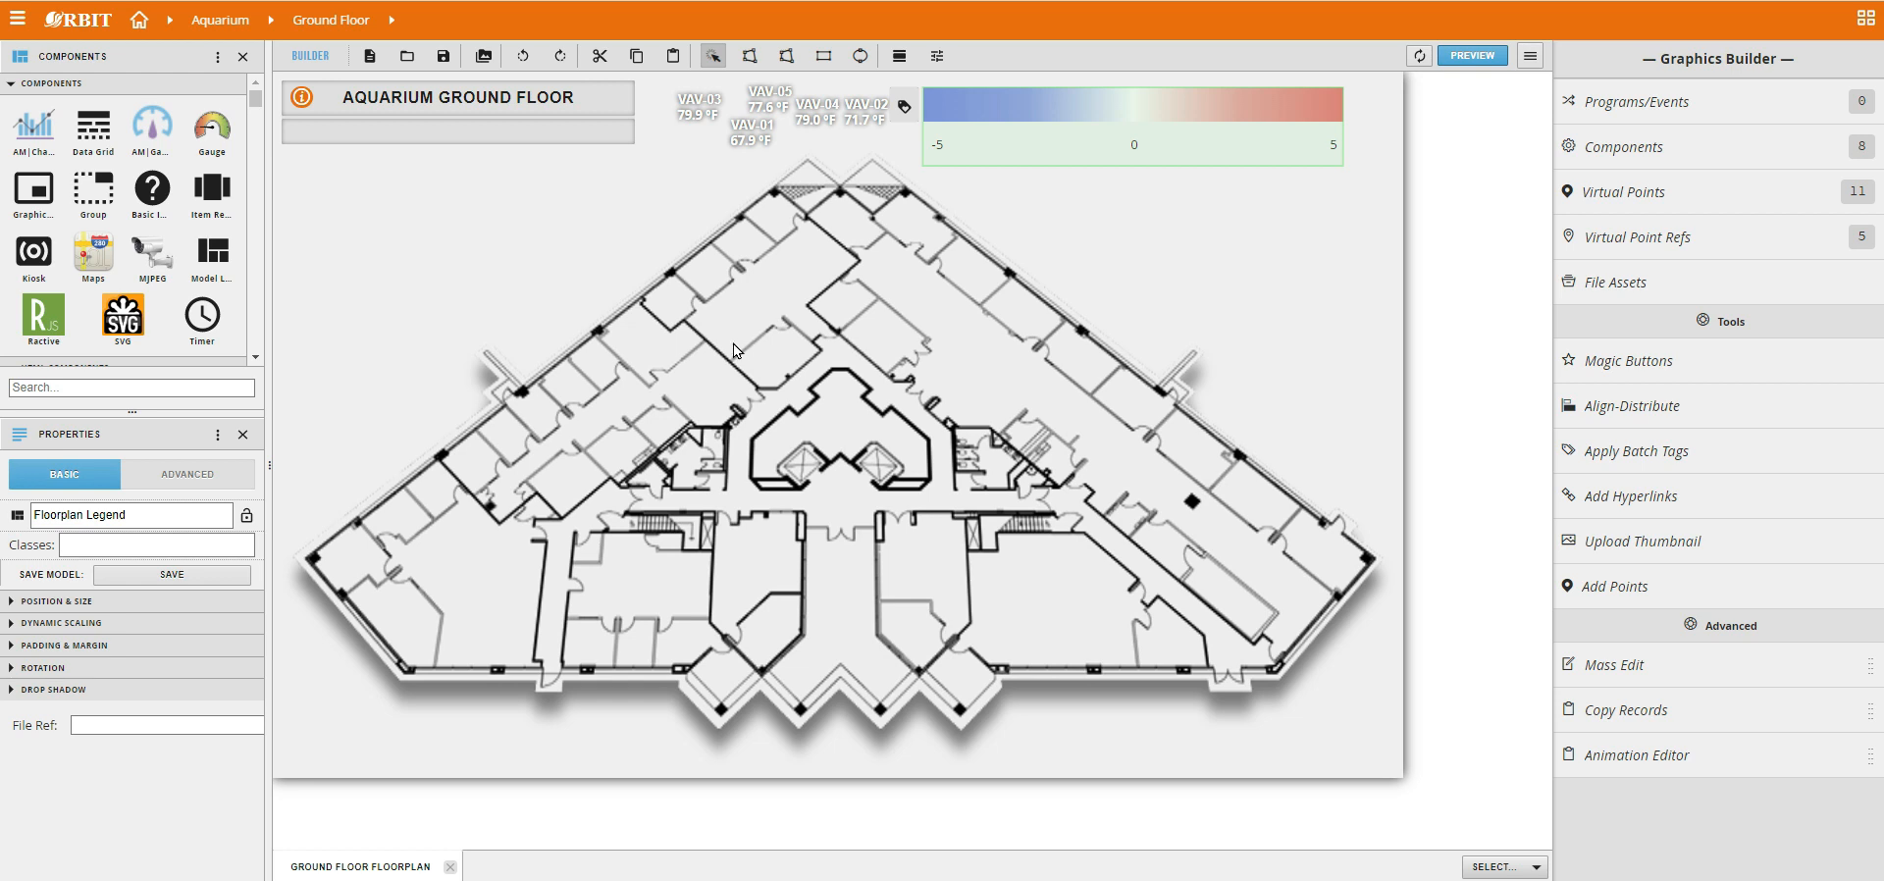
left_click(608, 282)
left_click(783, 348)
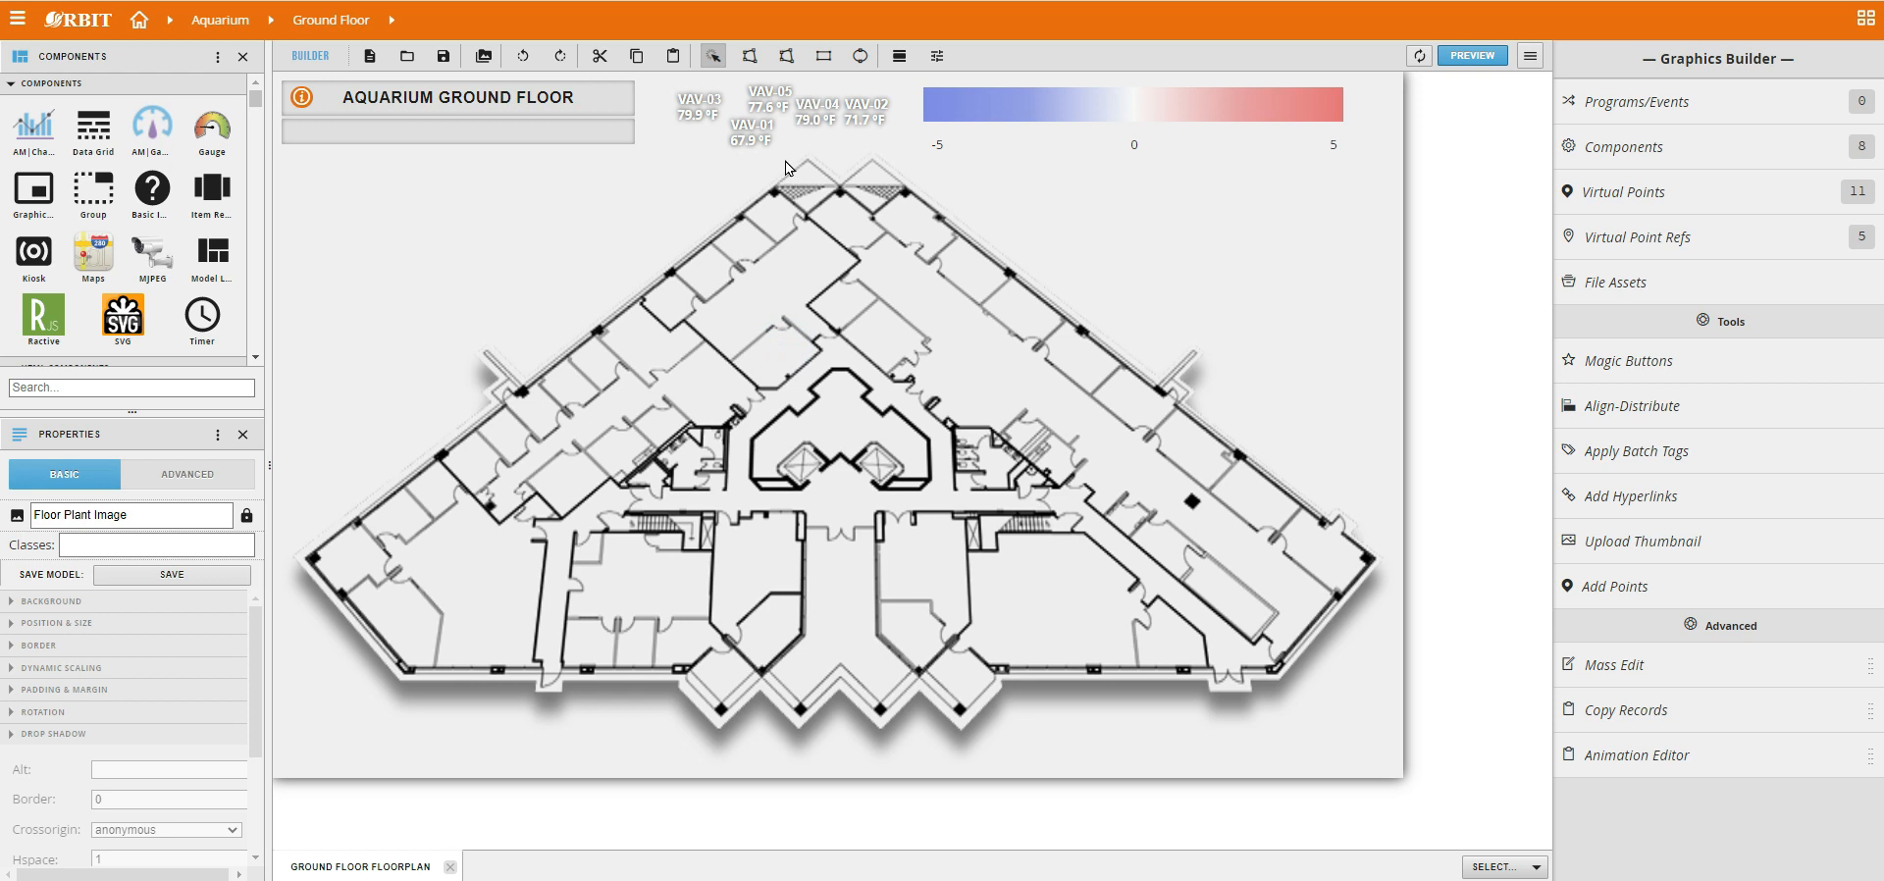
Draw a five-sided polygon in the blank area above the floorplan's left wing and a triangle above its right wing.
left_click(750, 56)
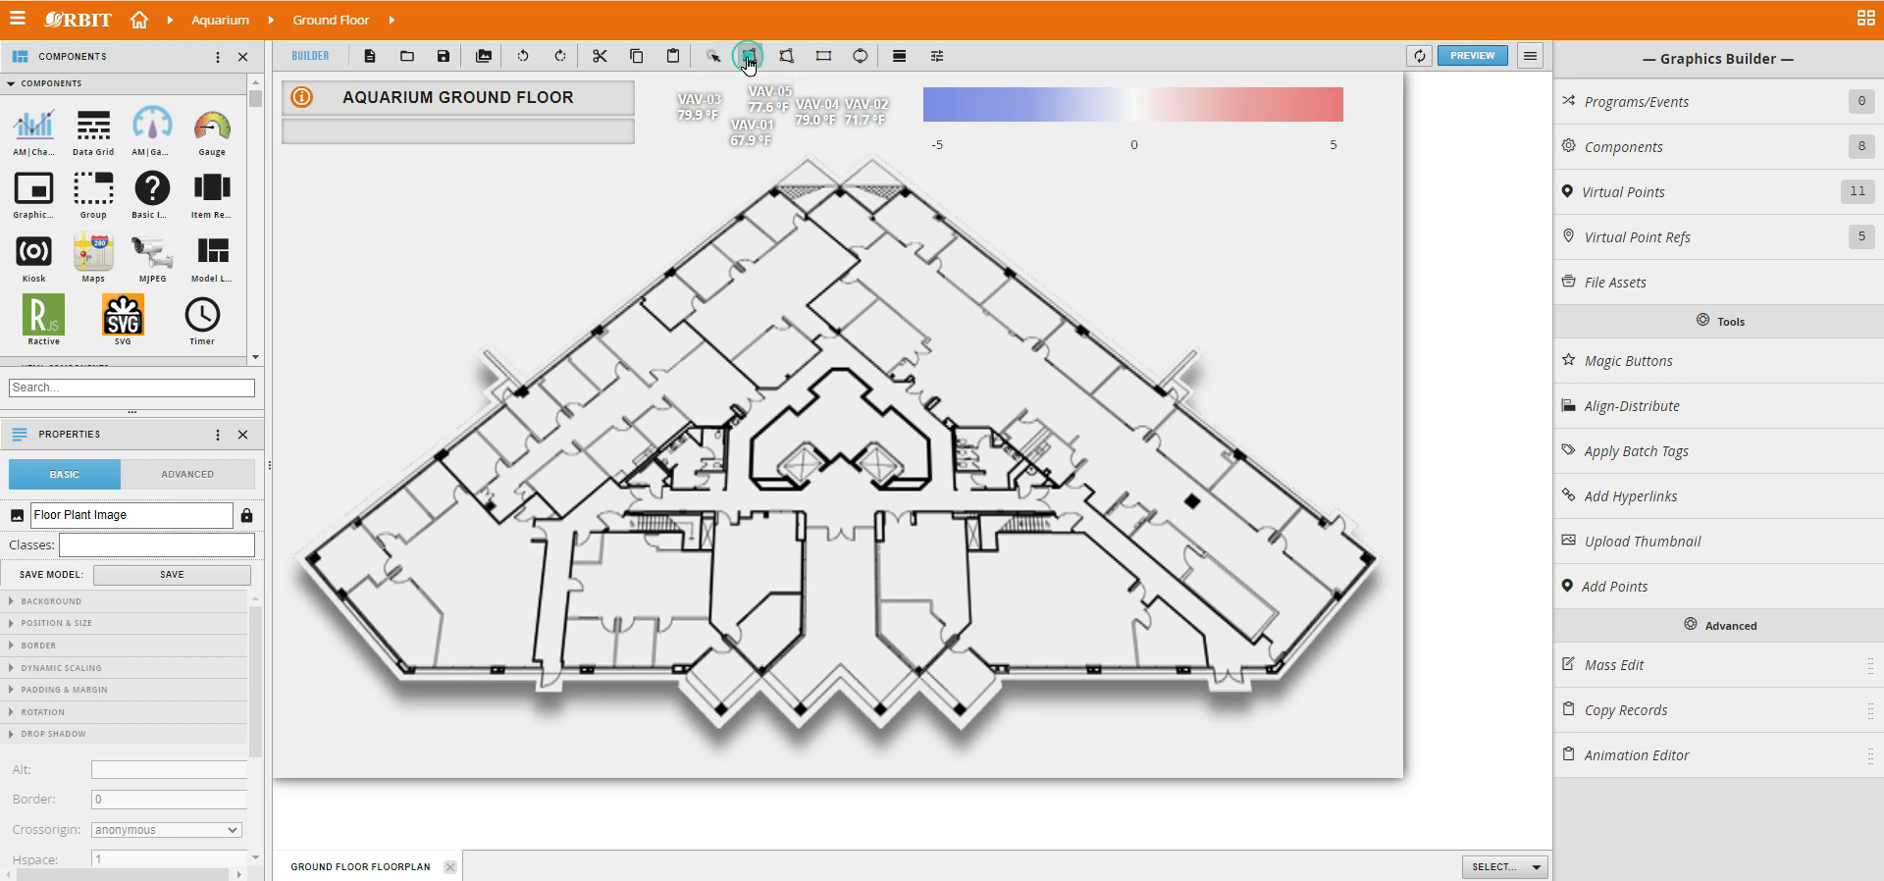
left_click(351, 191)
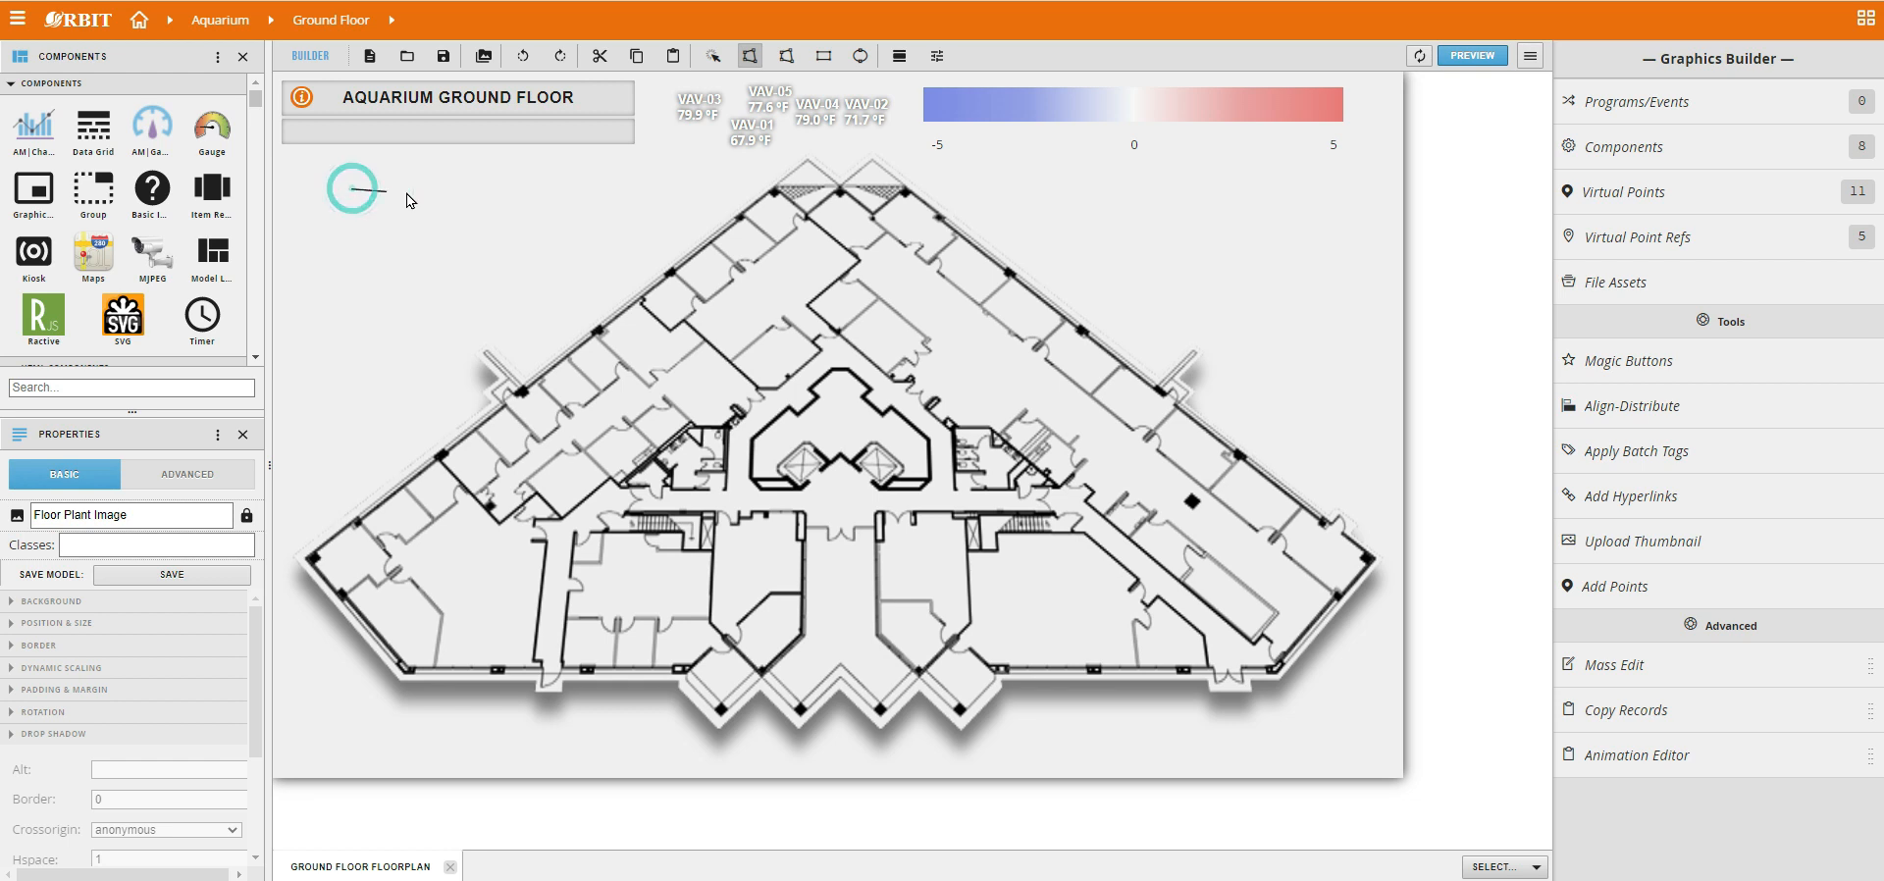
left_click(526, 192)
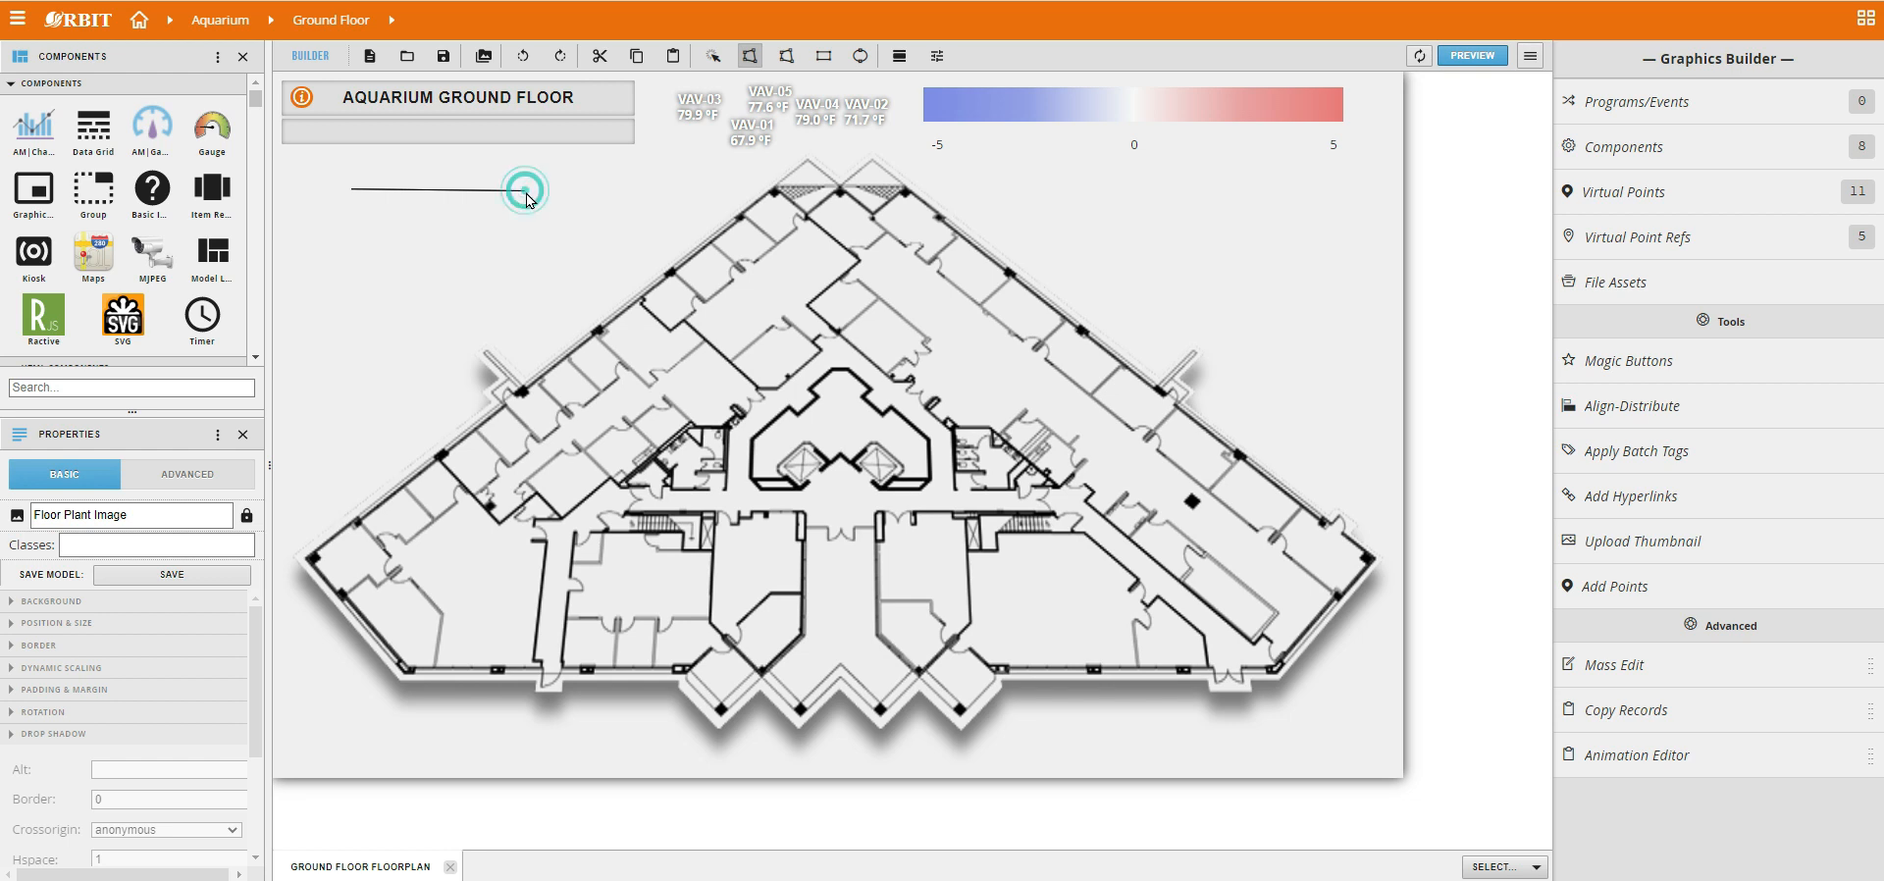
left_click(525, 296)
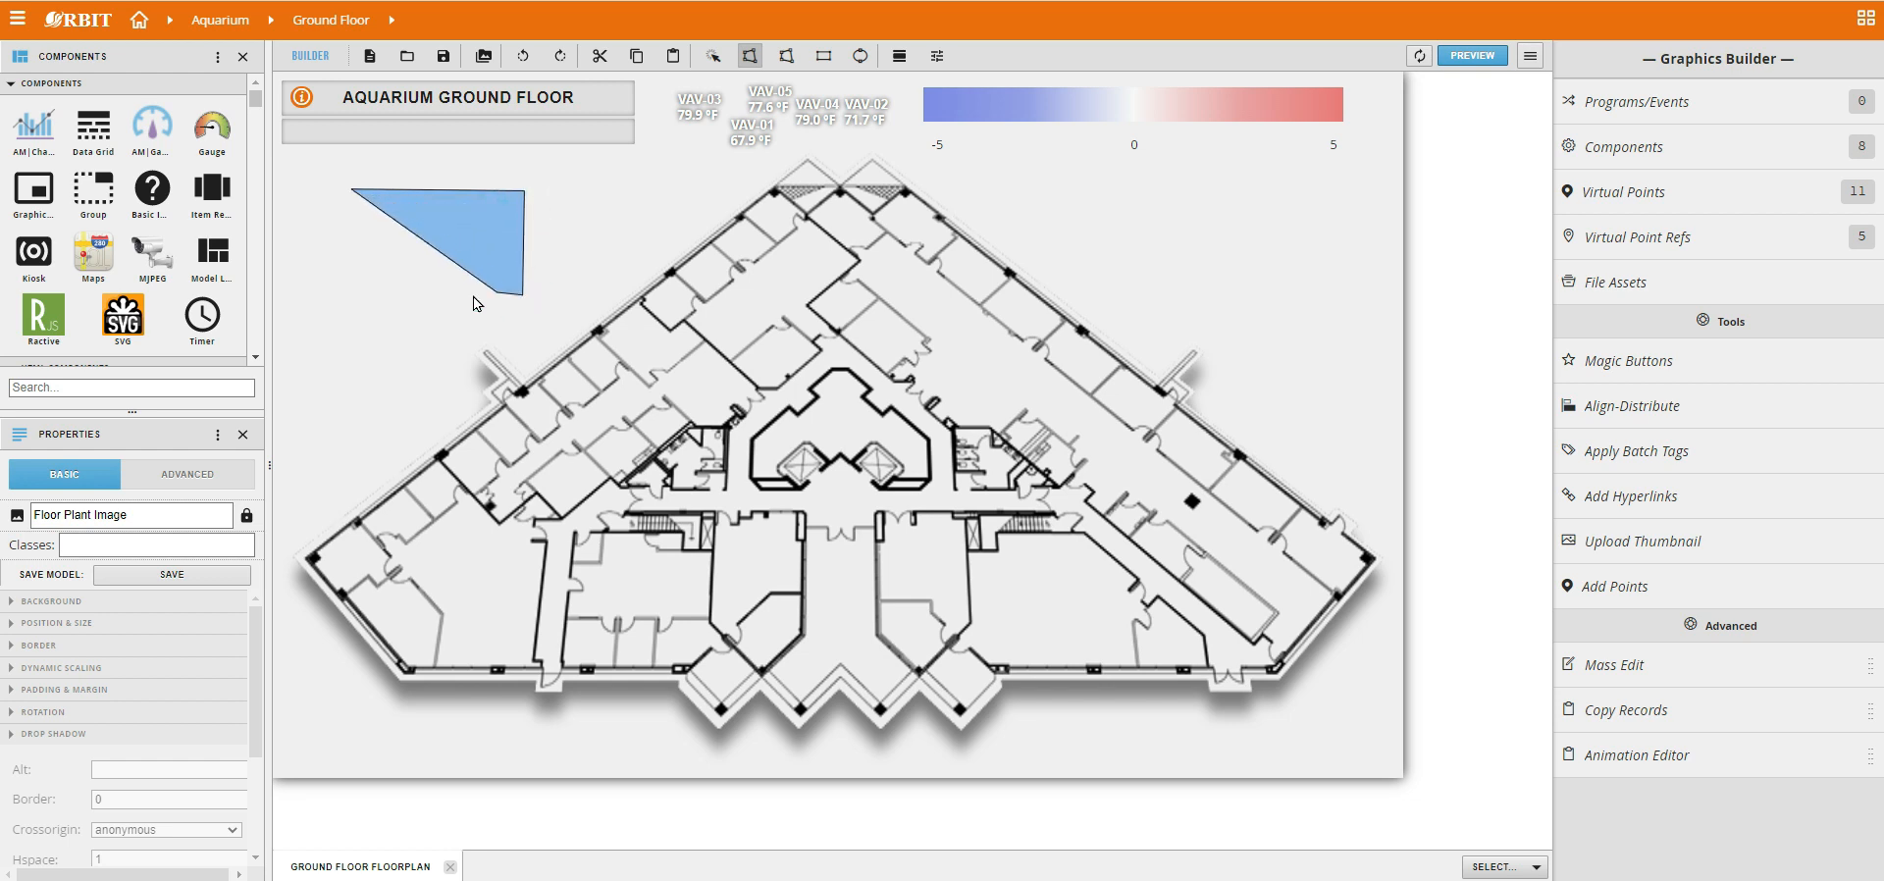
left_click(349, 293)
left_click(304, 238)
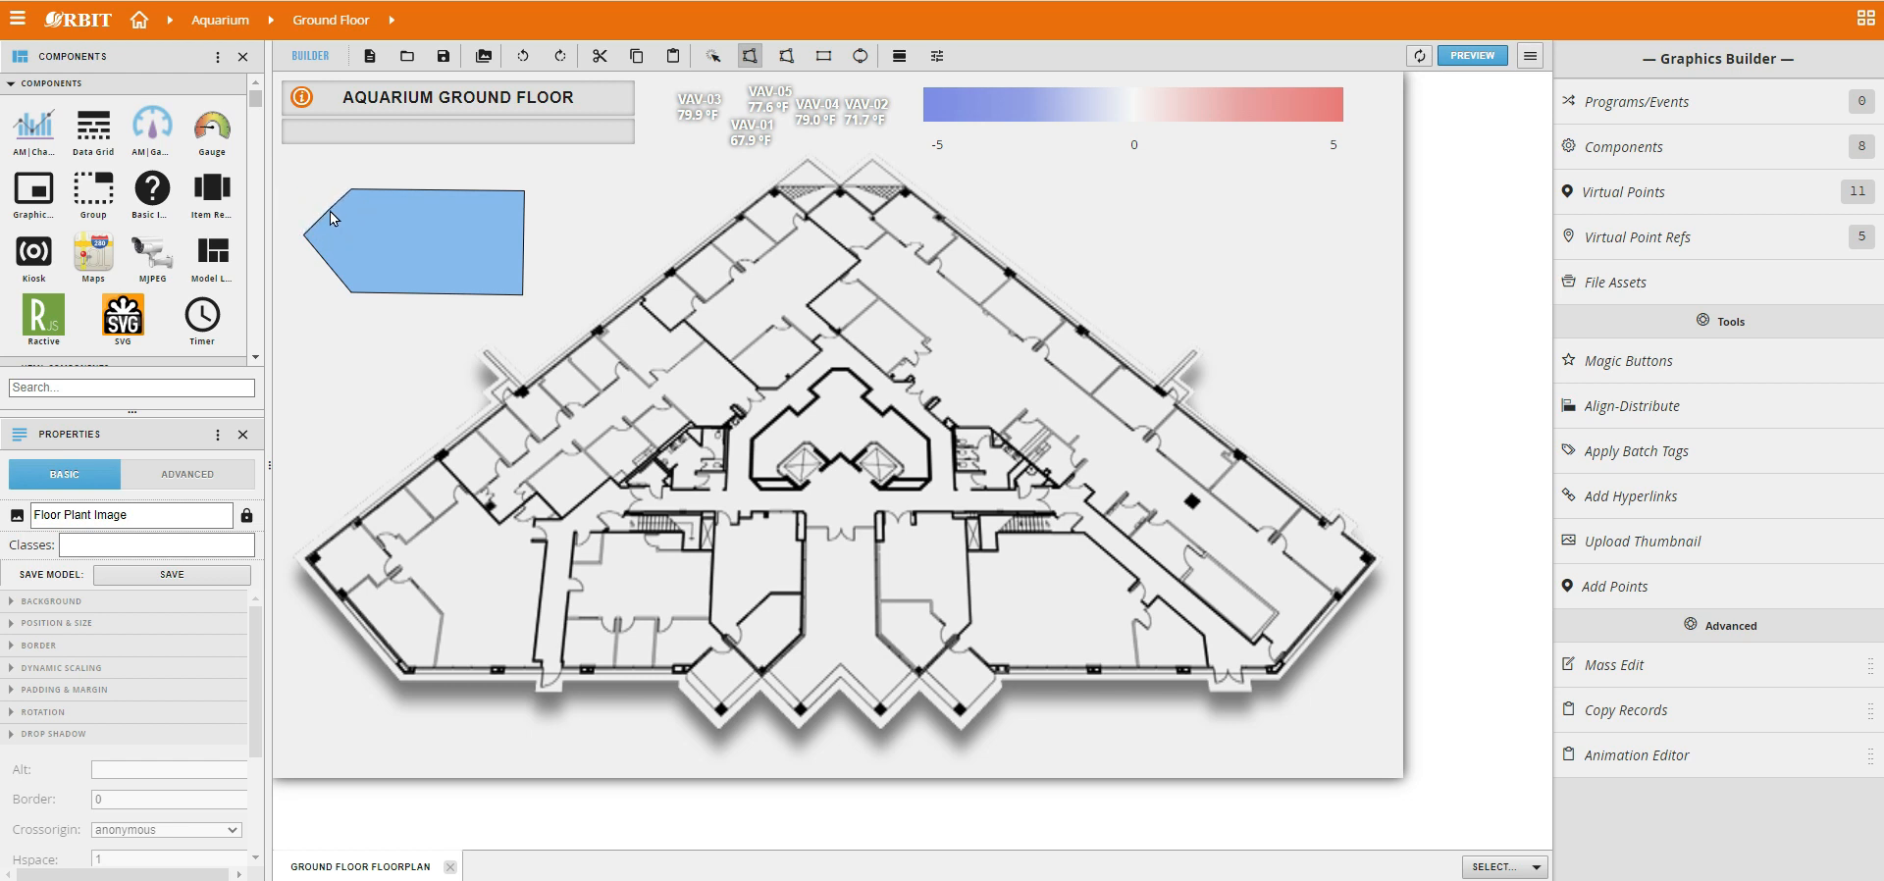
key("Return")
left_click(1240, 292)
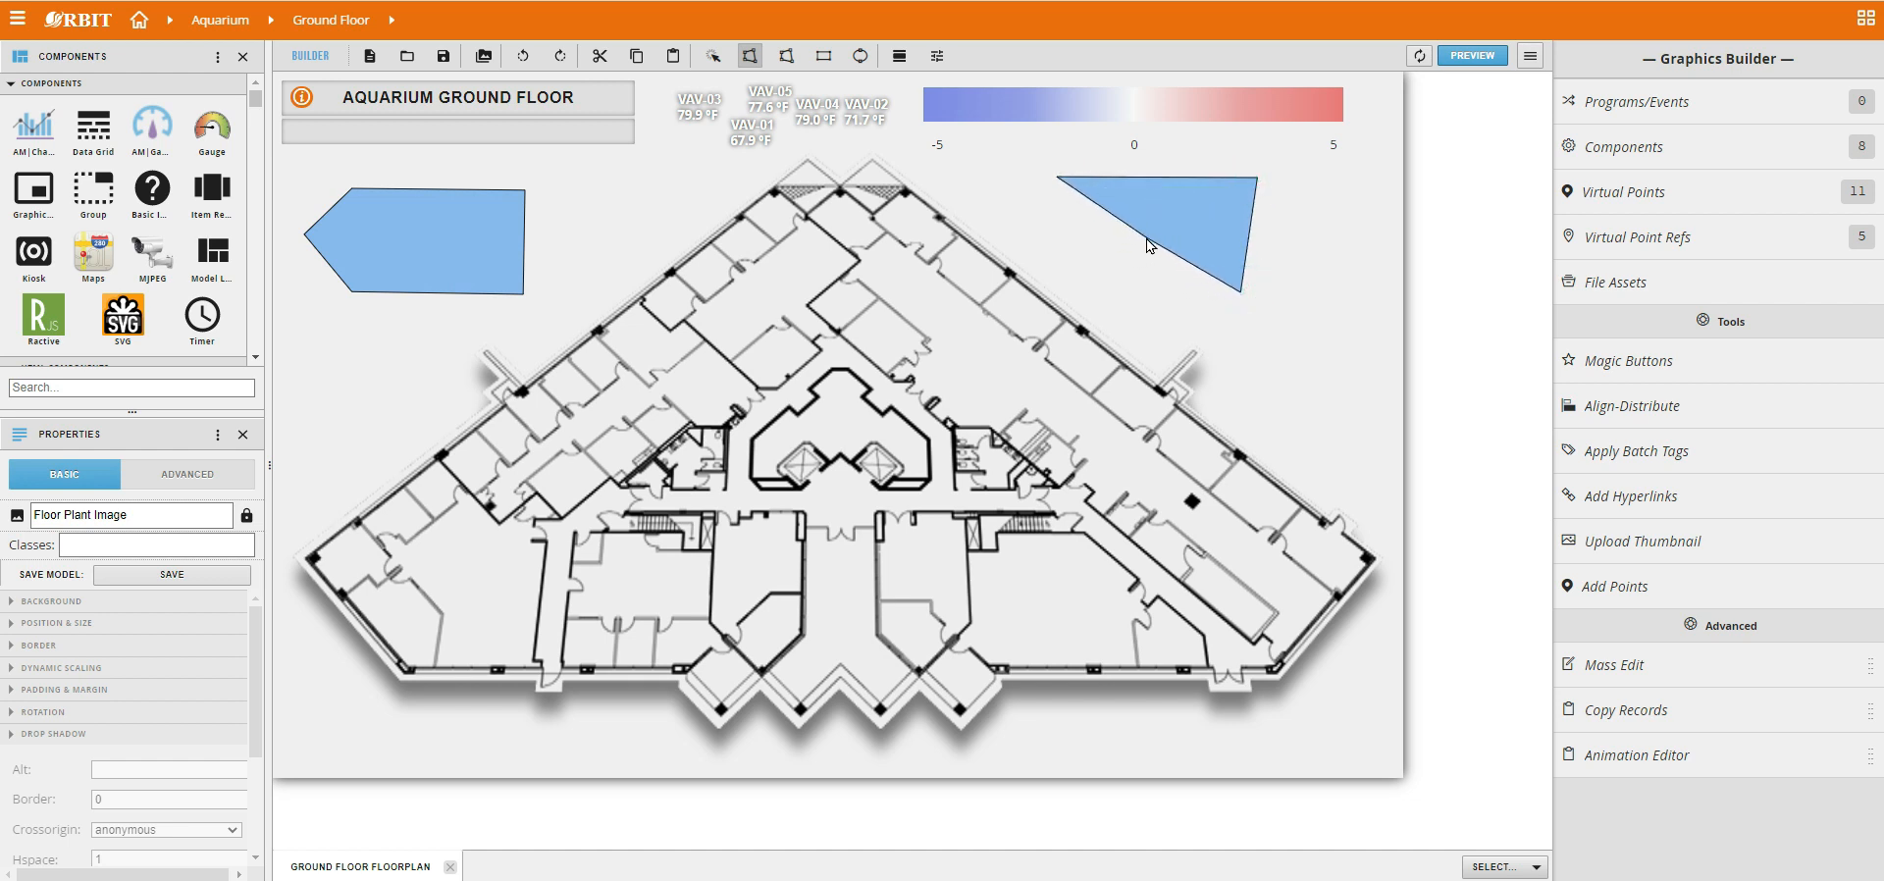
key("Return")
Select the five-sided polygon and the triangle together, move them slightly to the right, and deselect them.
left_click(714, 56)
left_click(434, 245)
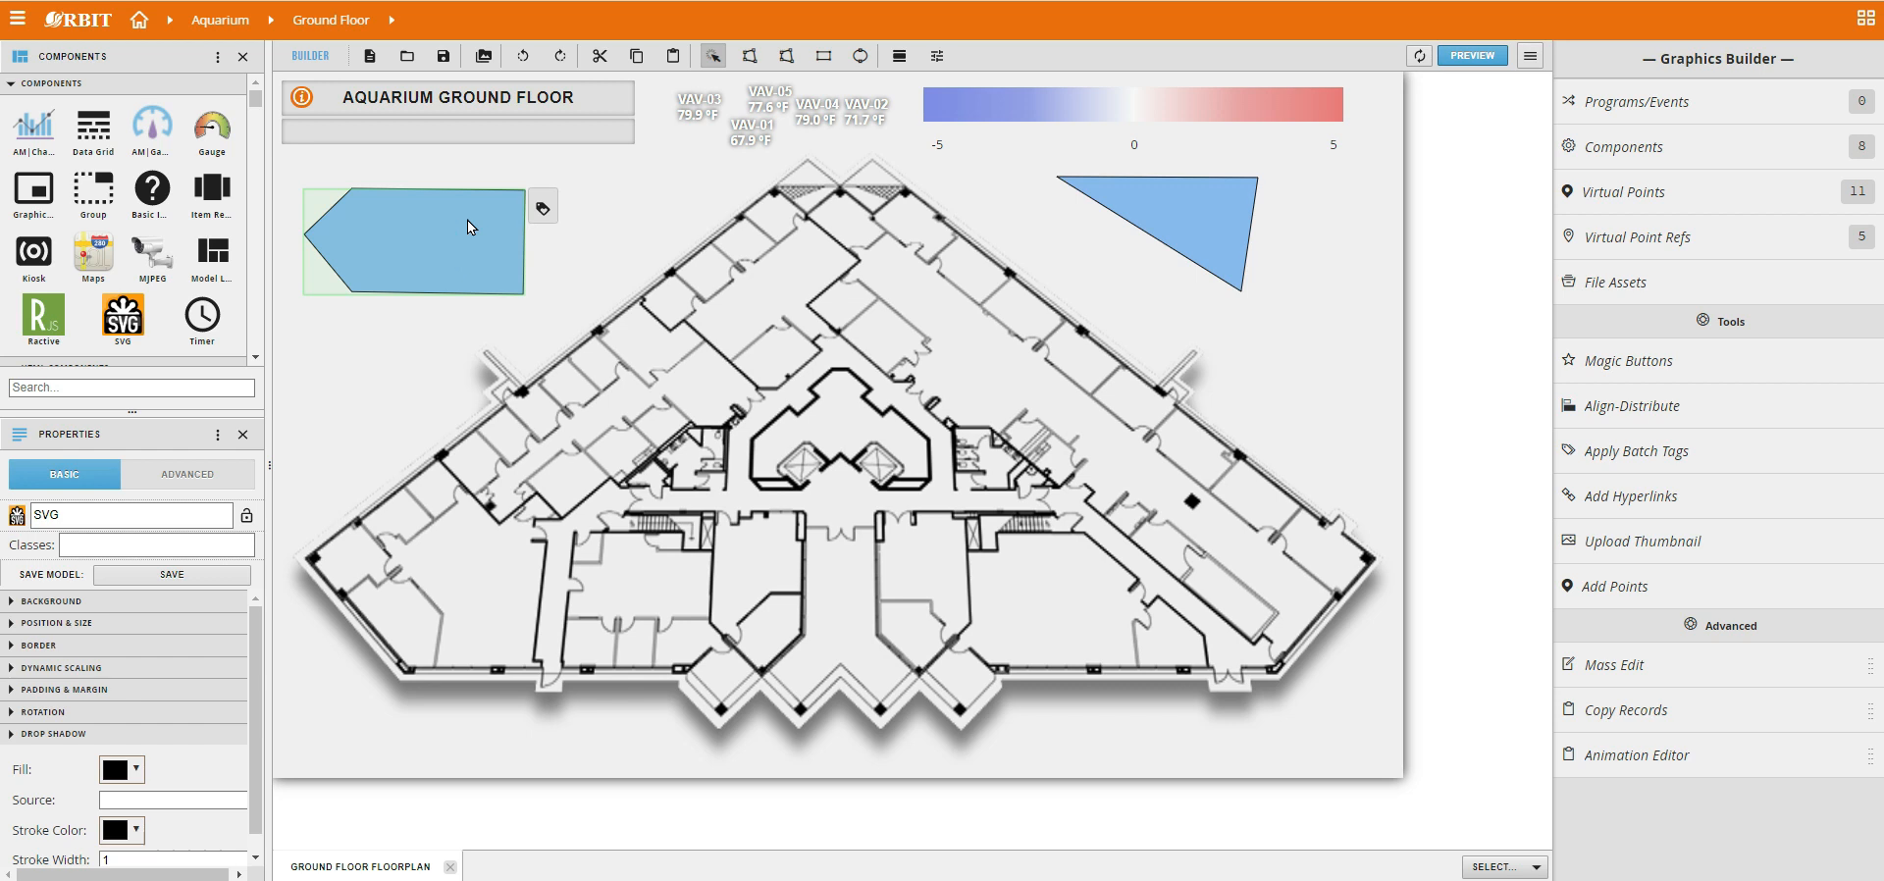
left_click(1242, 232, "shift")
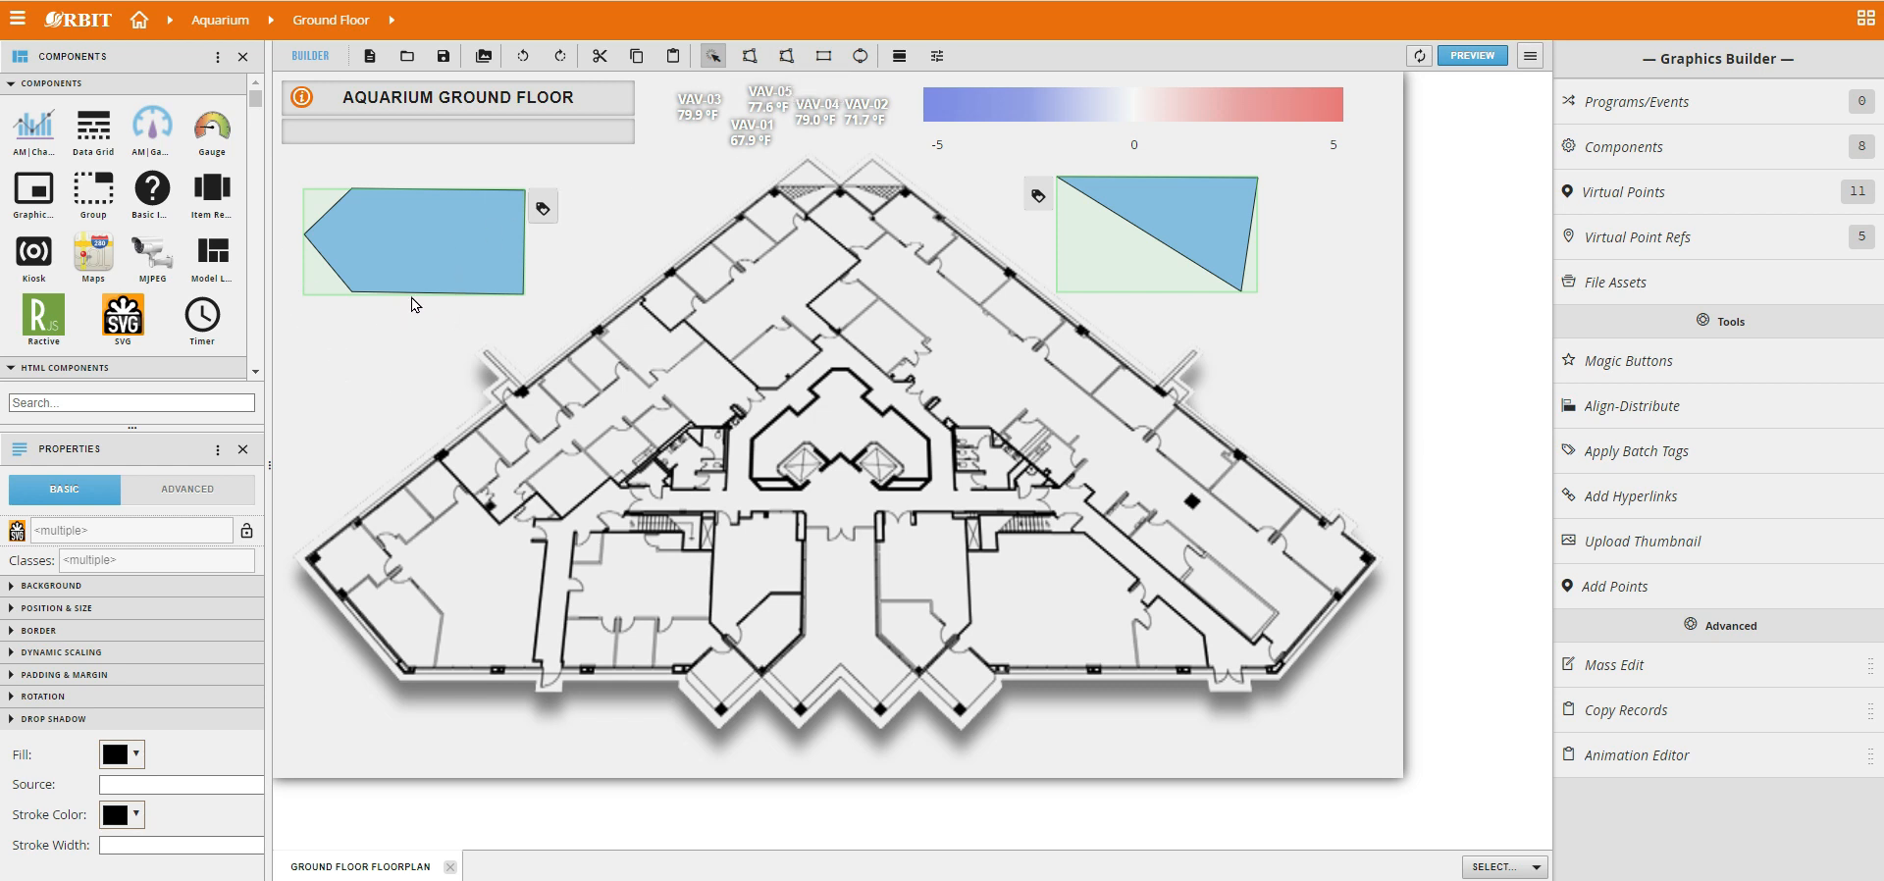
left_click_drag(423, 236, 499, 234)
left_click(379, 356)
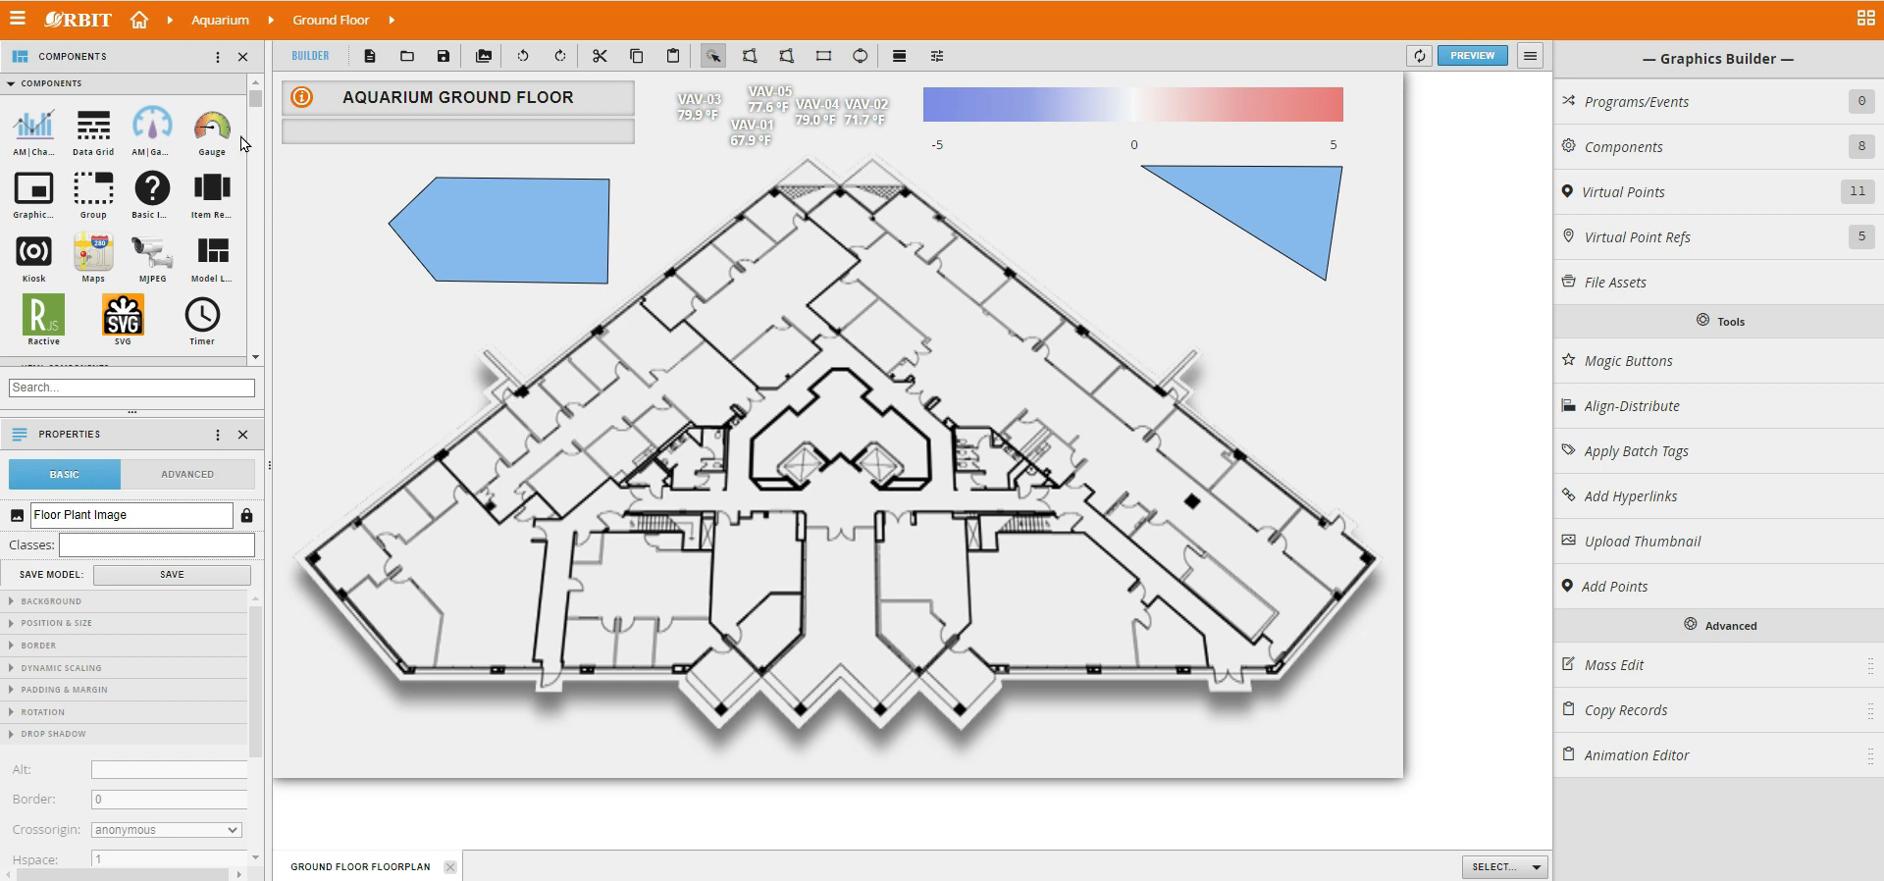
Show the virtual points in place of the component library and enlarge the list to fit all VAV points.
left_click(217, 56)
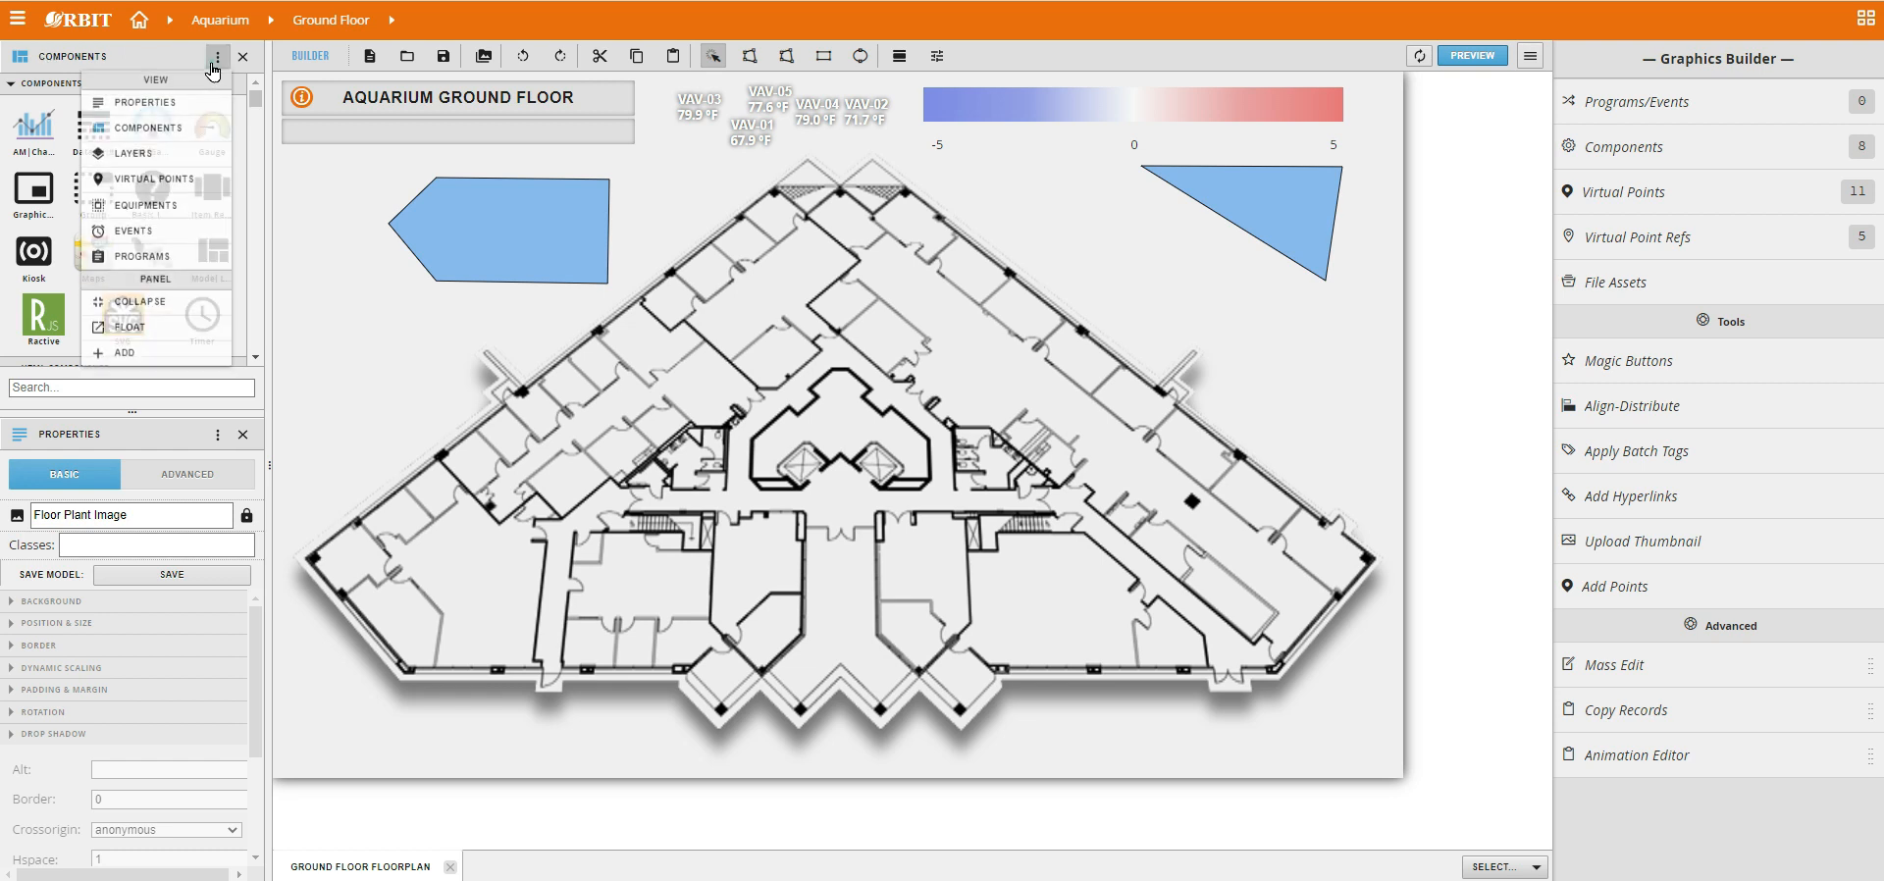
left_click(154, 177)
left_click_drag(255, 173, 256, 139)
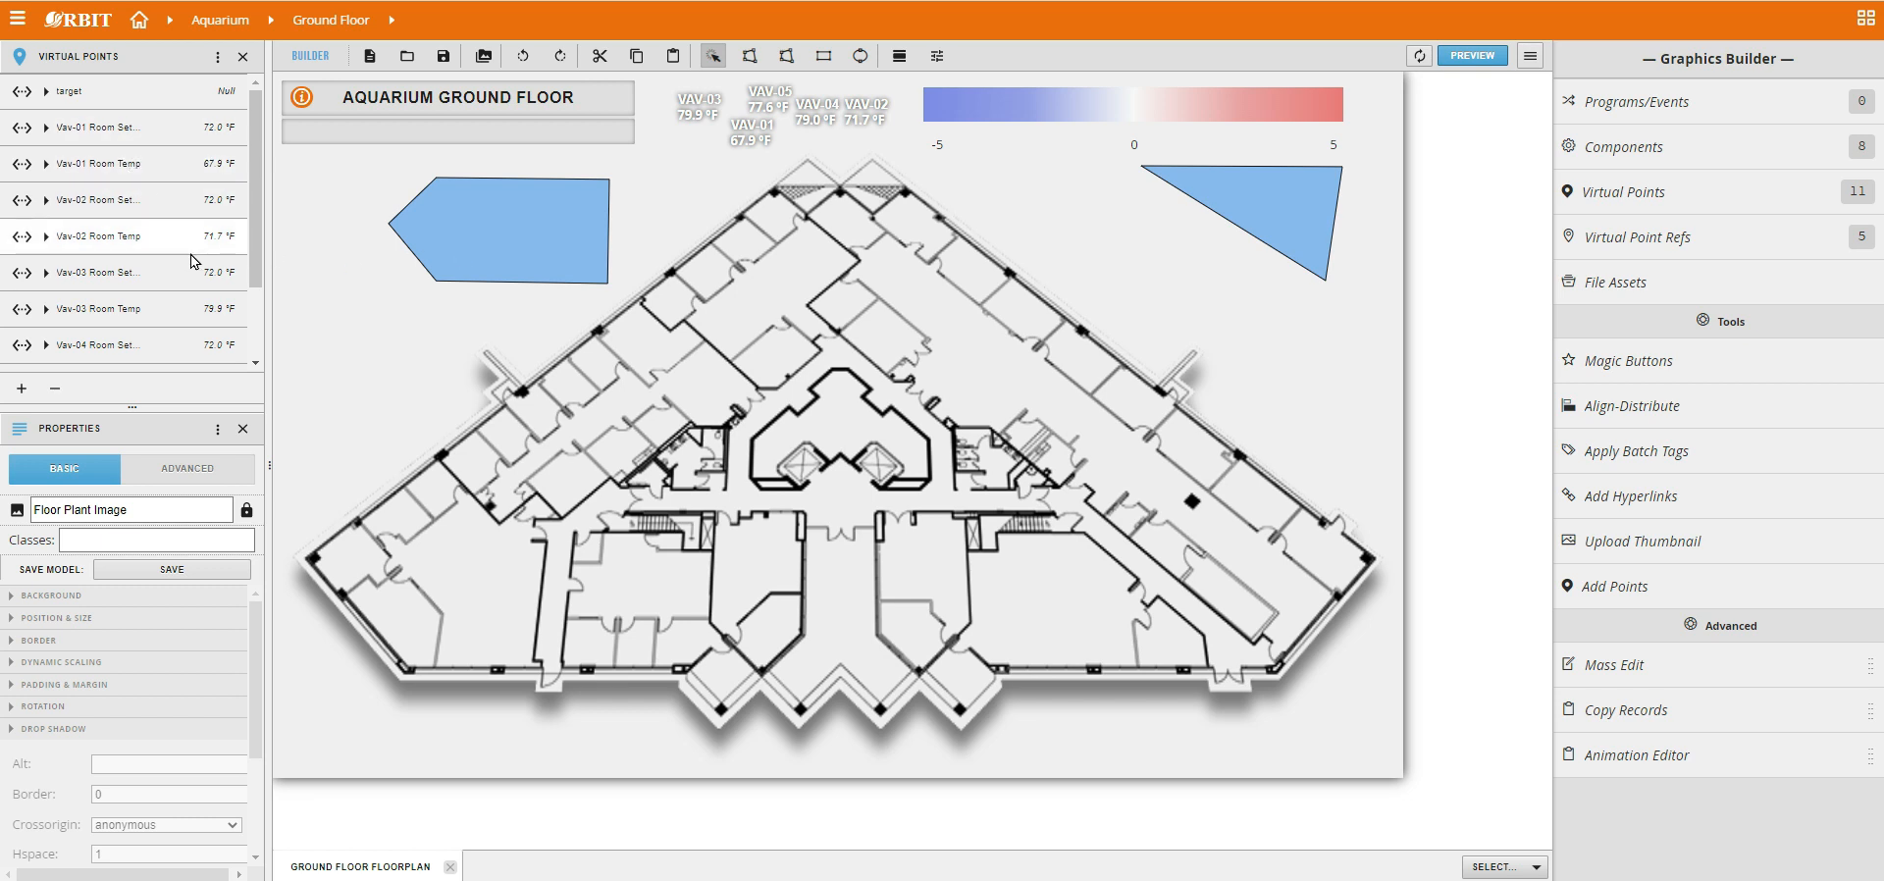
scroll(192, 261, "down", 2)
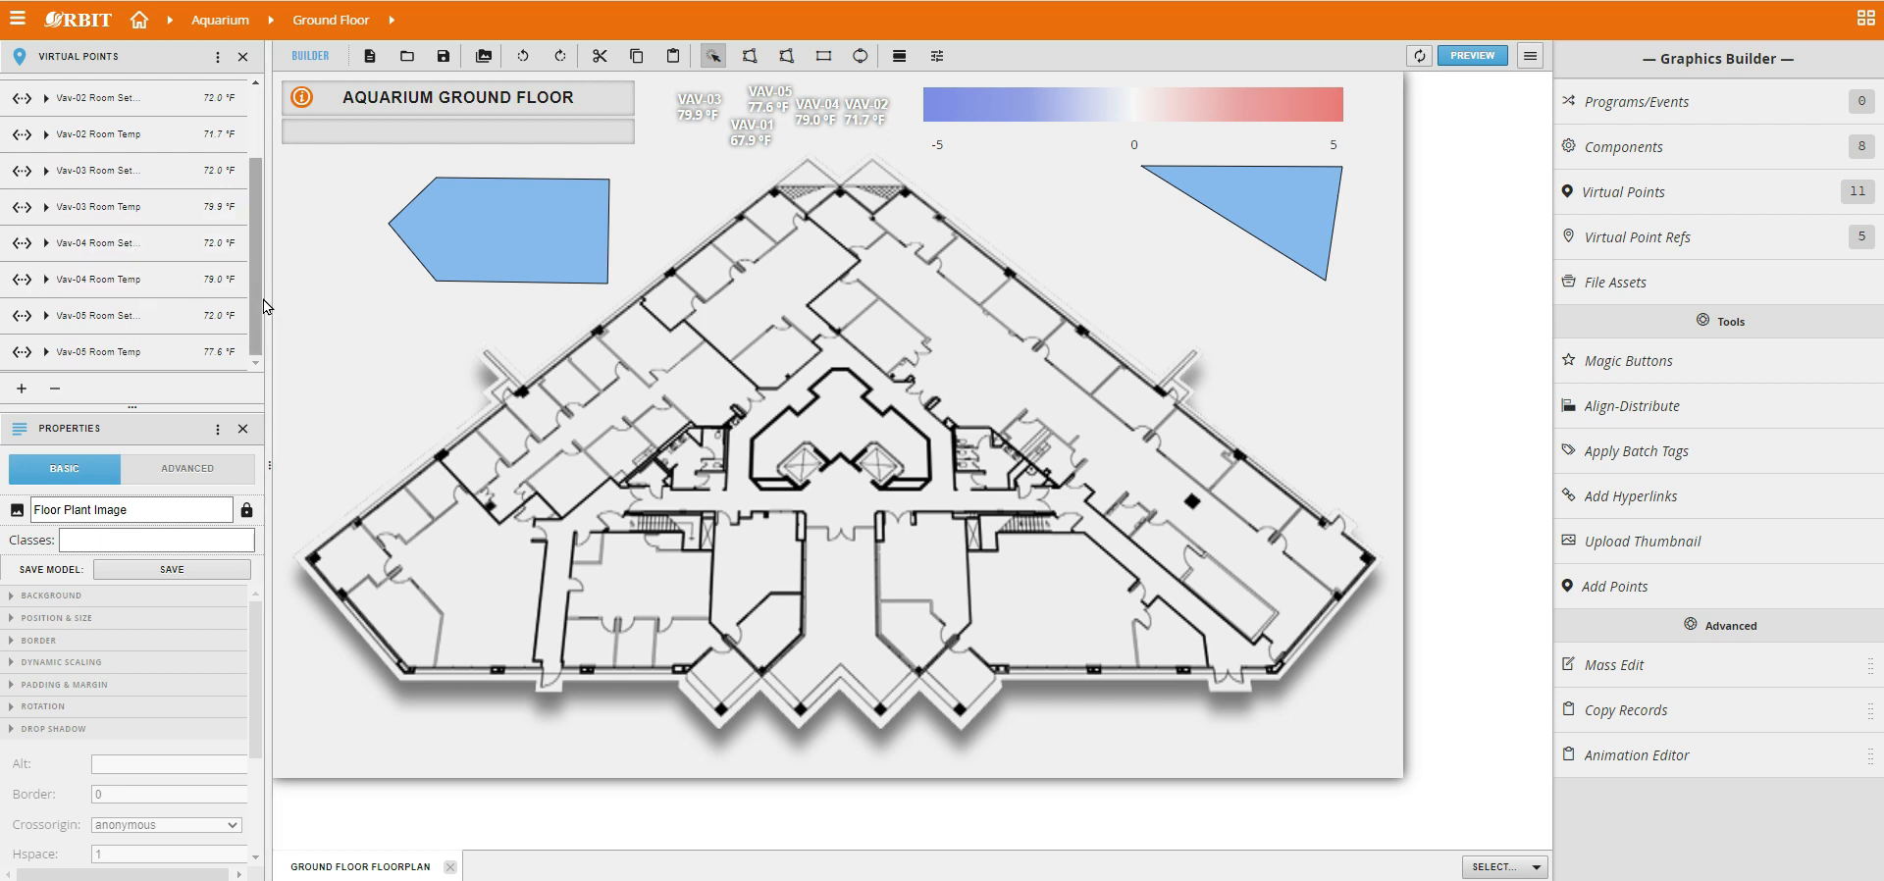
left_click_drag(259, 303, 267, 202)
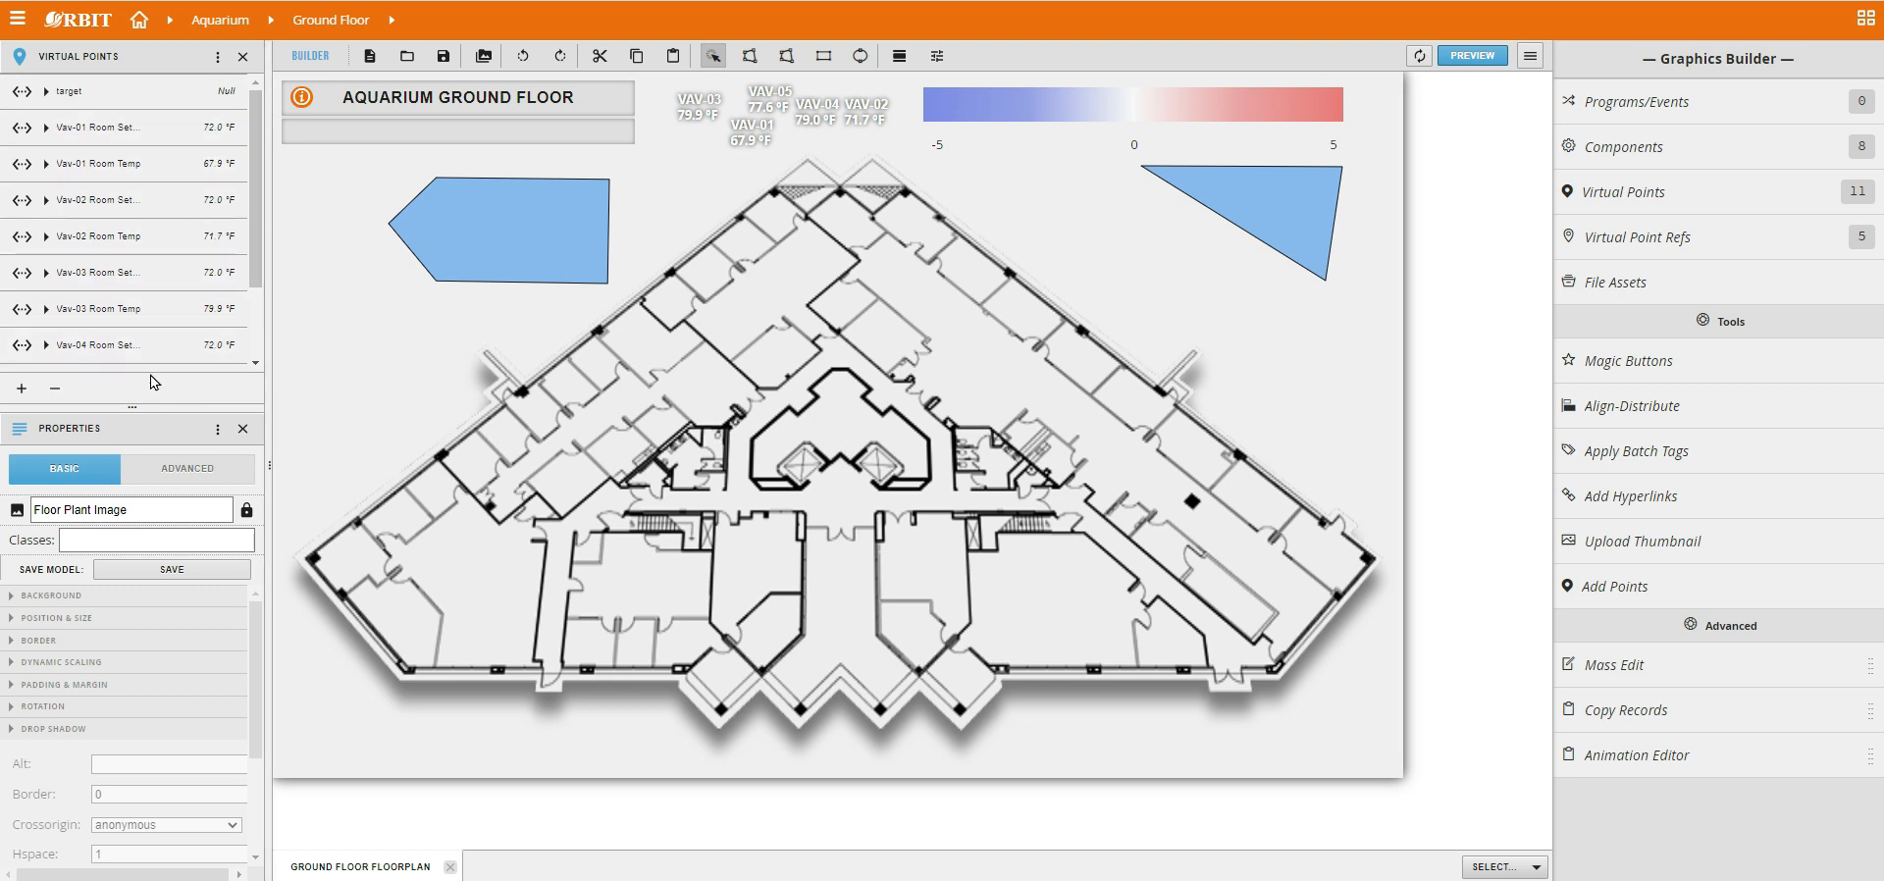
left_click_drag(123, 408, 111, 663)
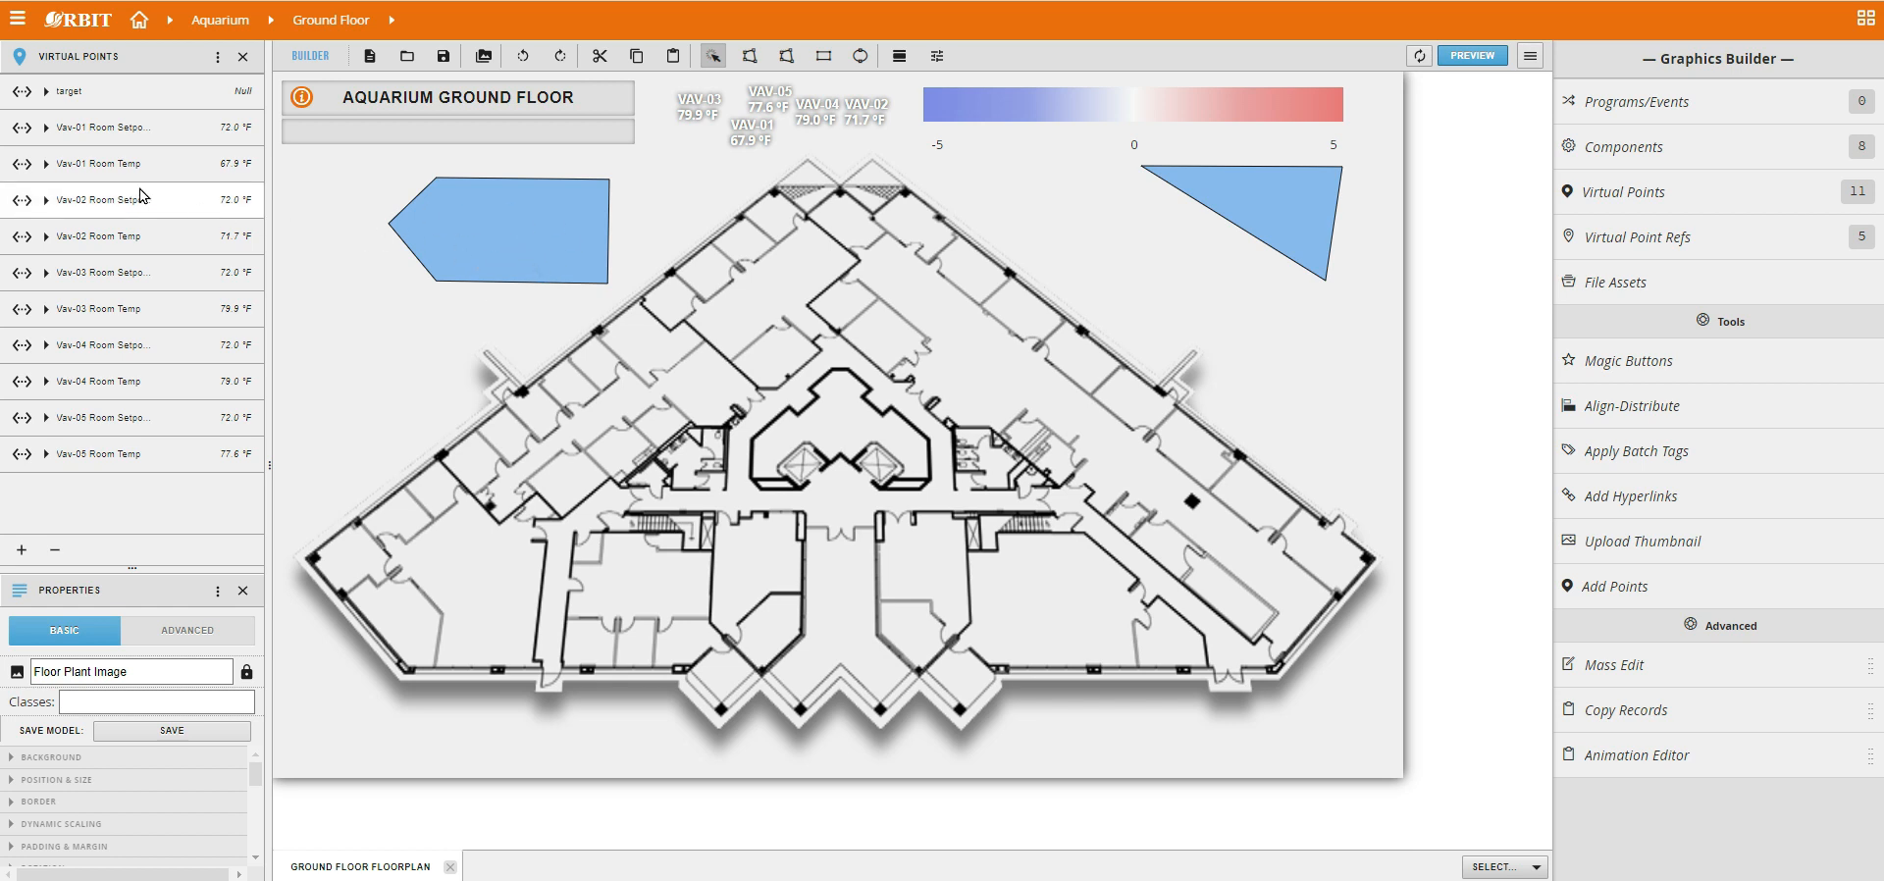
Bind the Vav-01 Room Temp point to the five-sided polygon and check its colour in the graphic preview.
left_click_drag(110, 173, 486, 221)
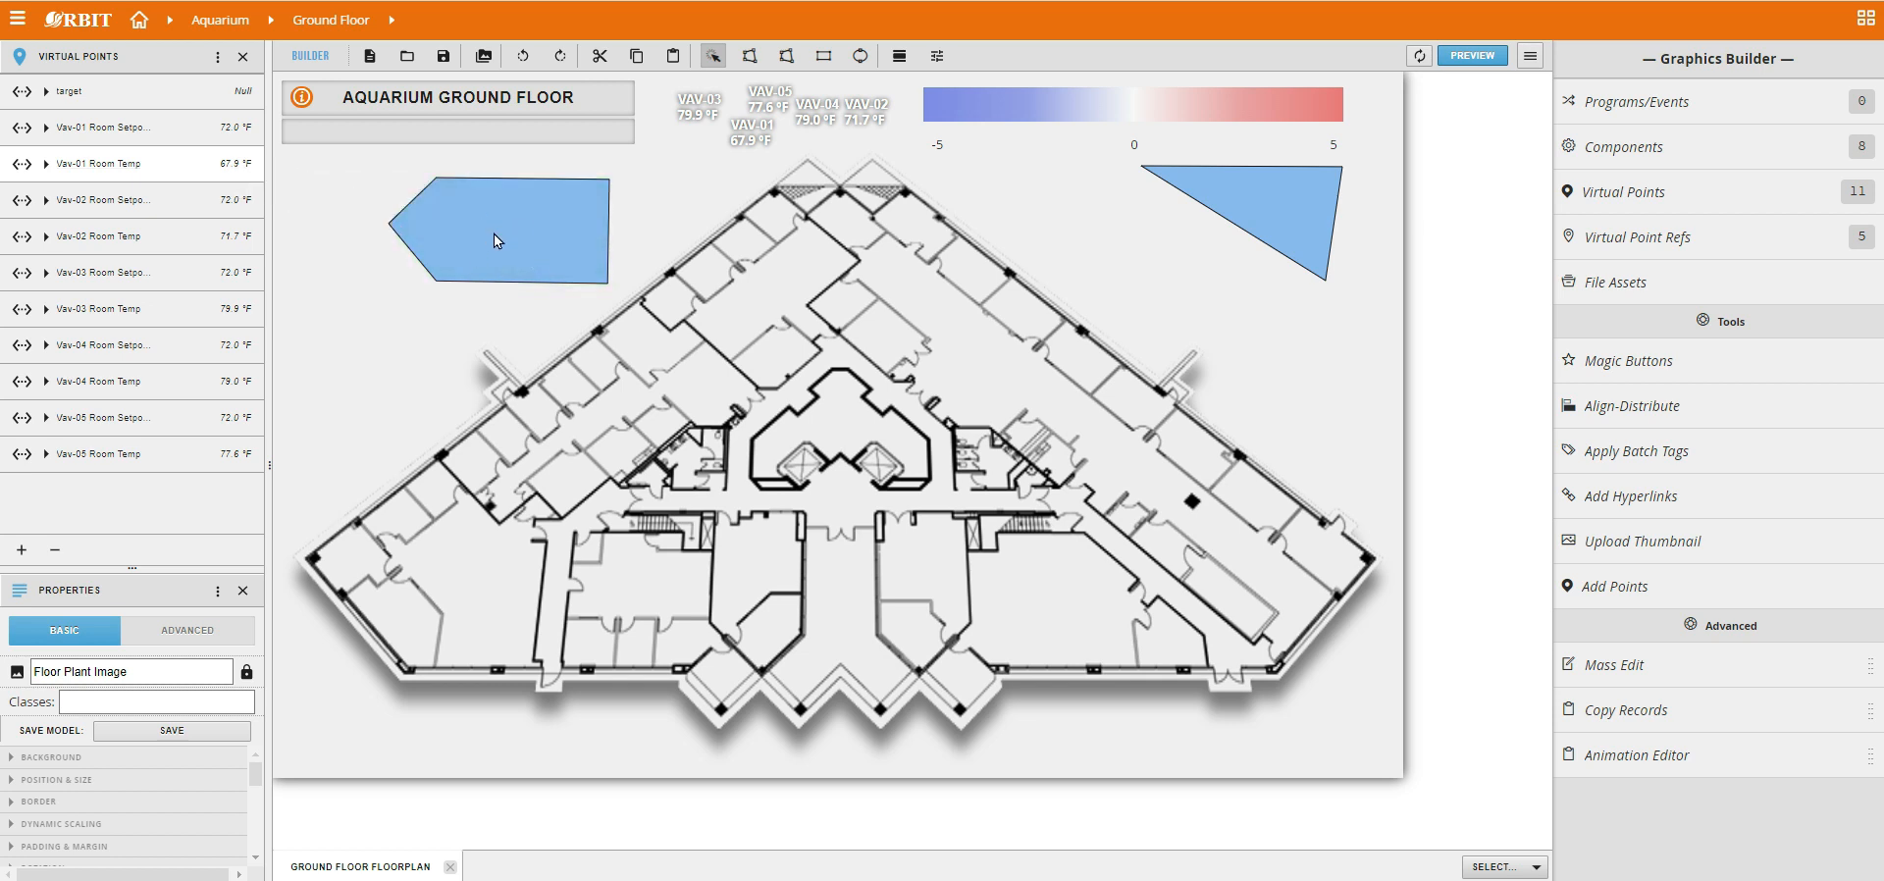
mouse_move(463, 231)
left_mouse_down()
mouse_move(430, 272)
mouse_move(454, 241)
mouse_move(438, 247)
left_mouse_up()
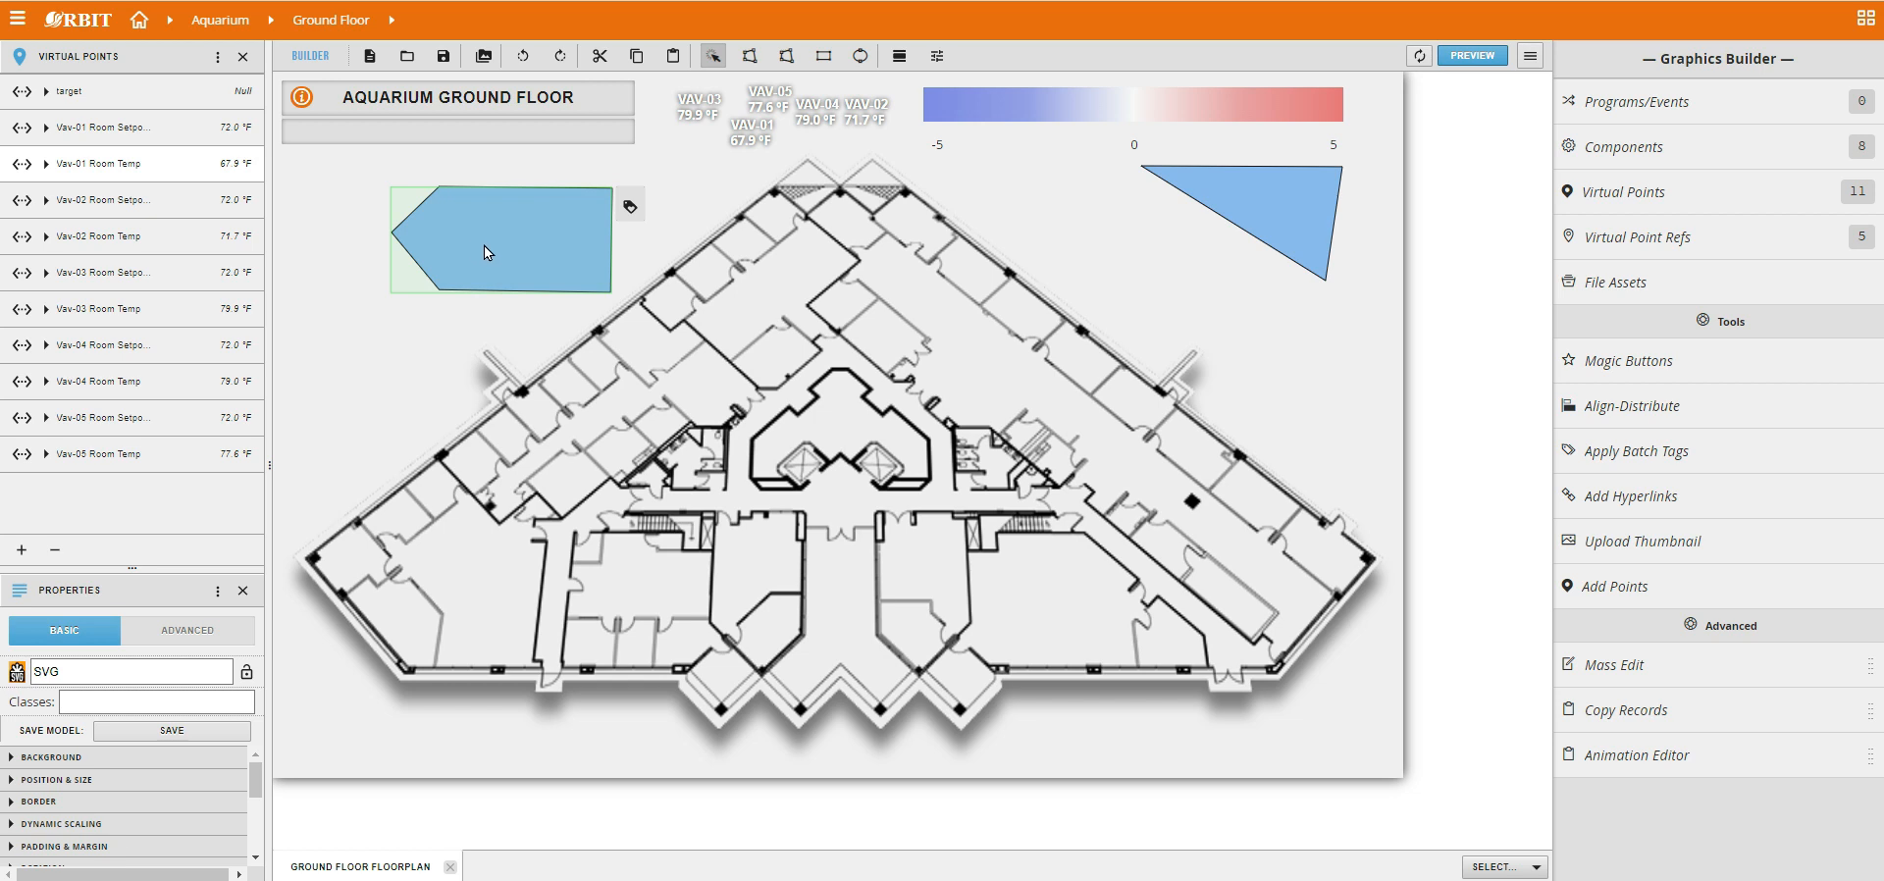
left_click(1480, 59)
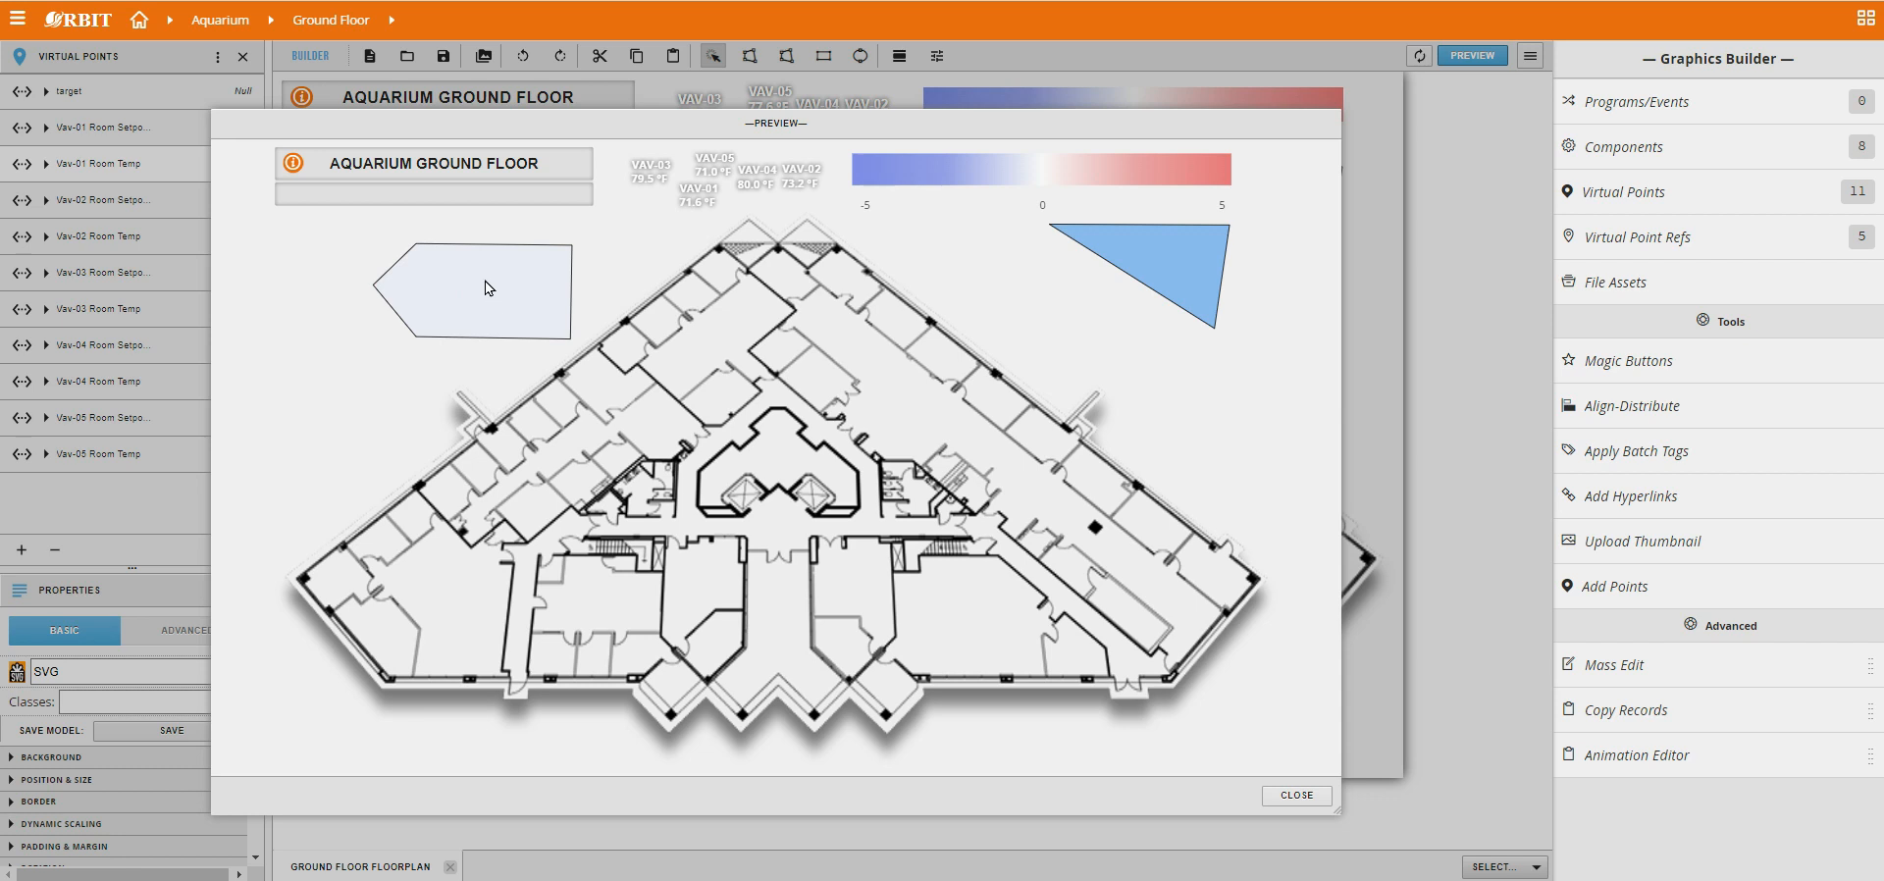
left_click(1296, 795)
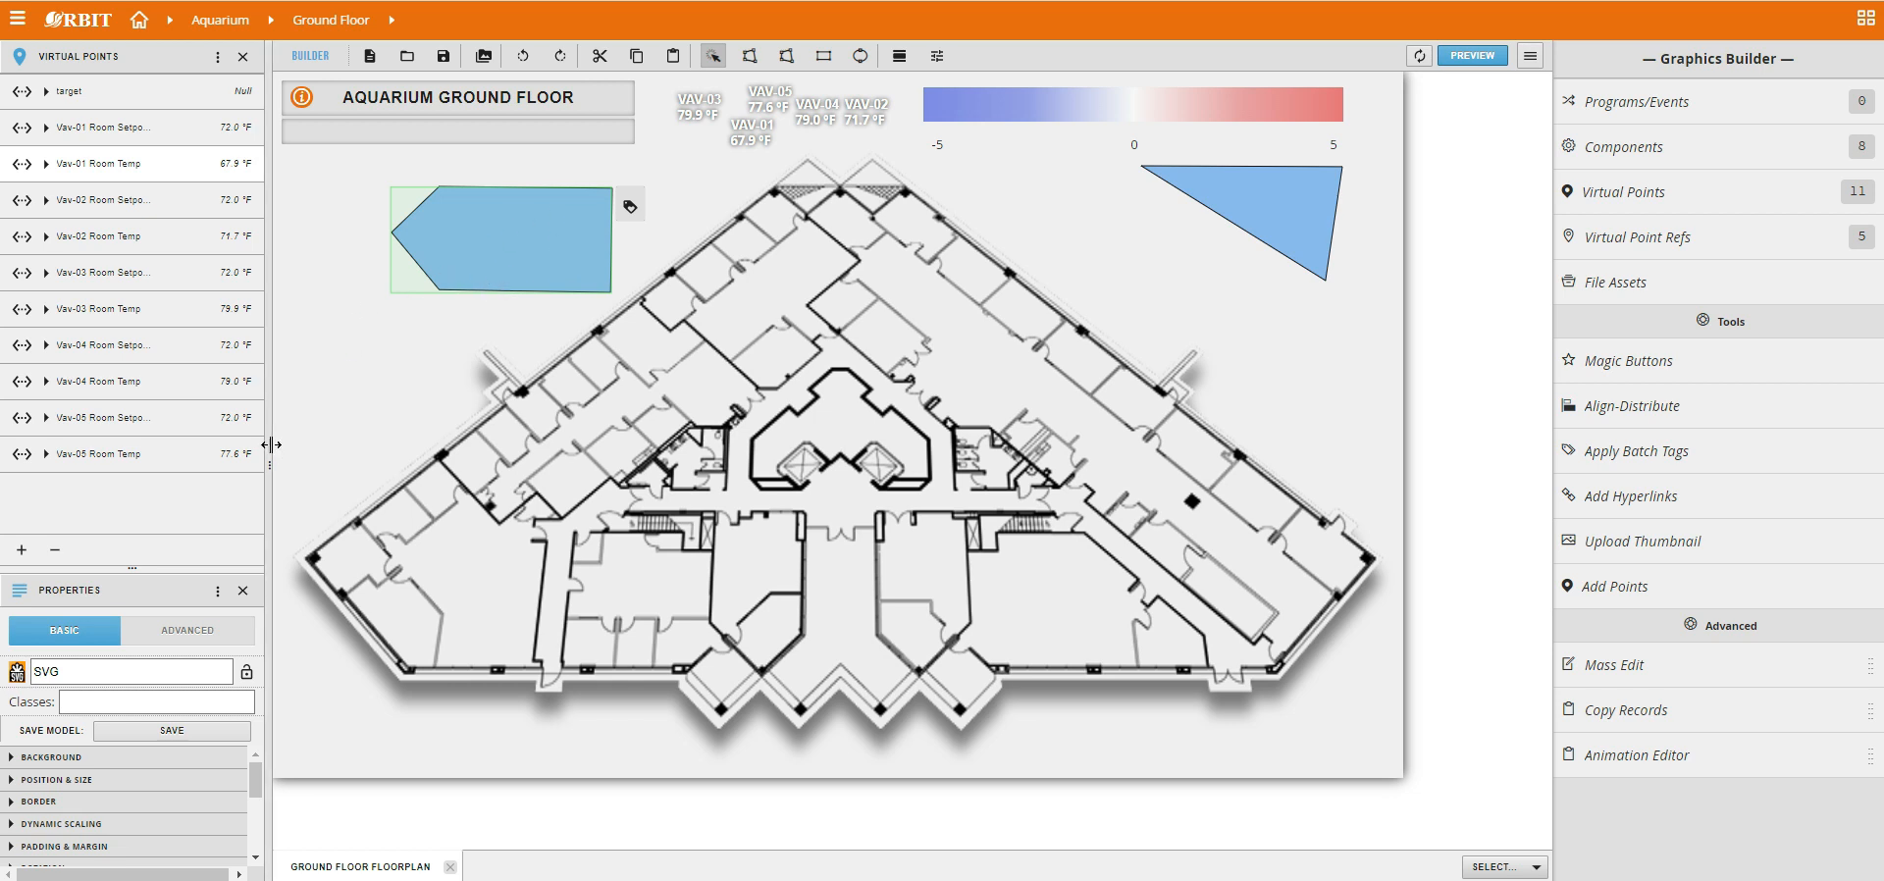
Display the five-sided polygon's advanced properties and rebind the shape to the Vav-02 Room Setpoint point.
left_click(137, 569)
left_click_drag(163, 390, 155, 528)
left_click(195, 282)
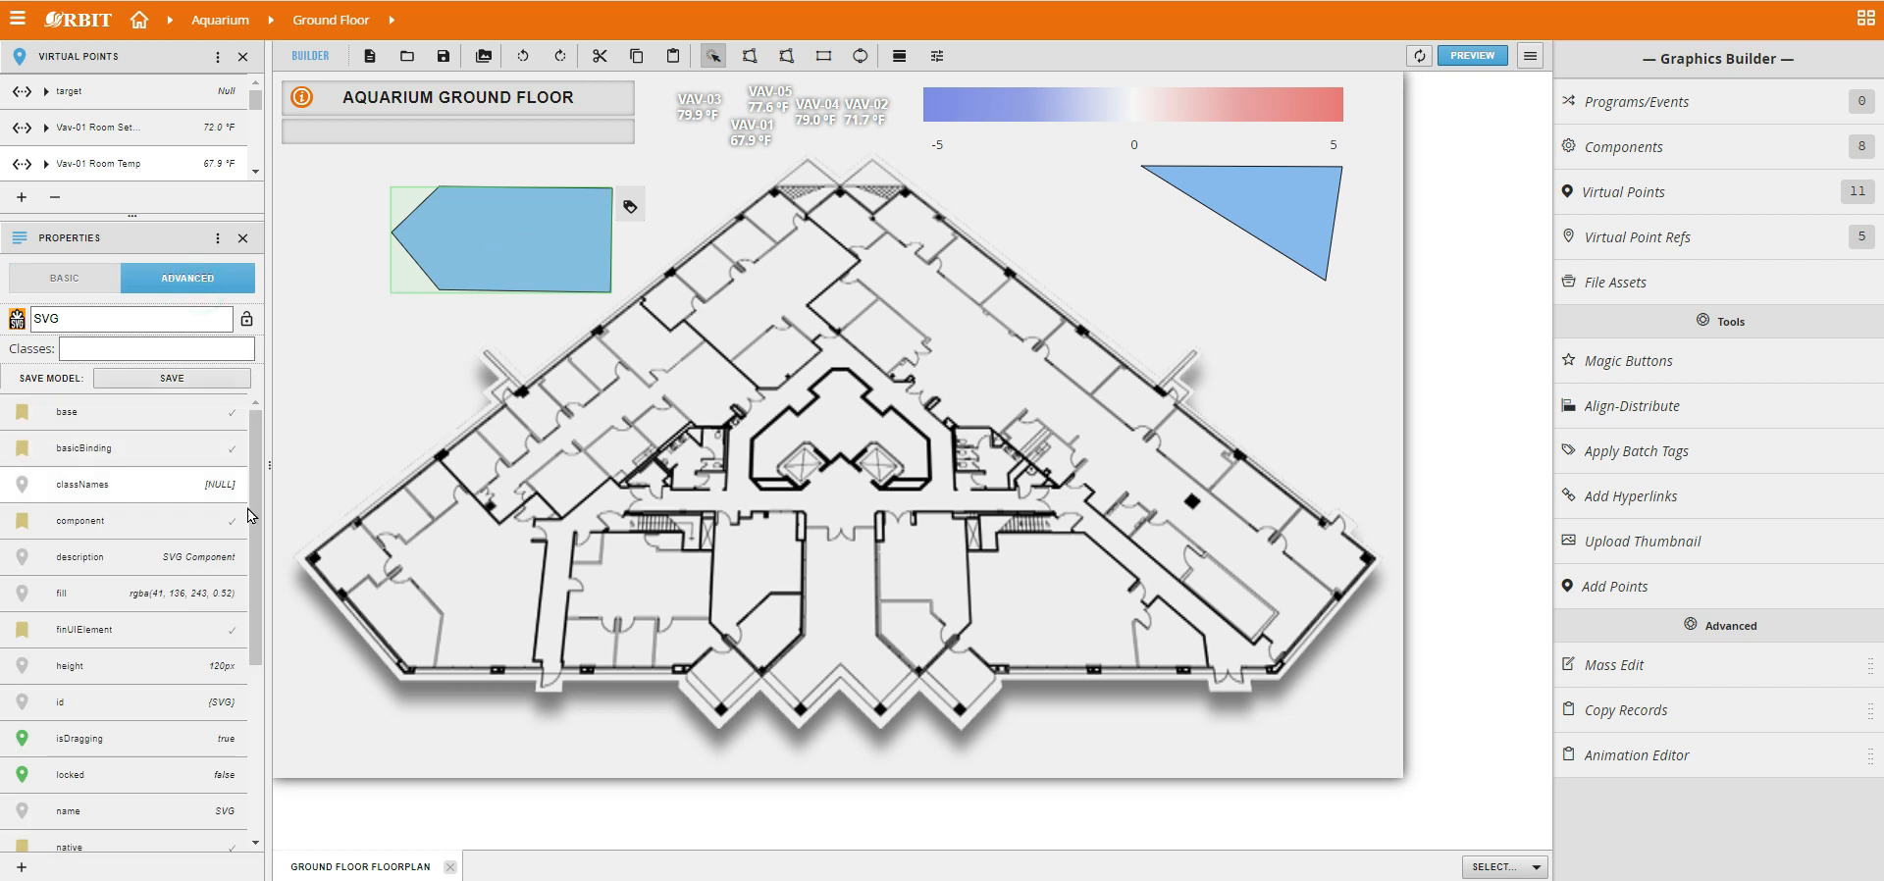
left_click_drag(250, 520, 228, 670)
scroll(228, 670, "down", 1)
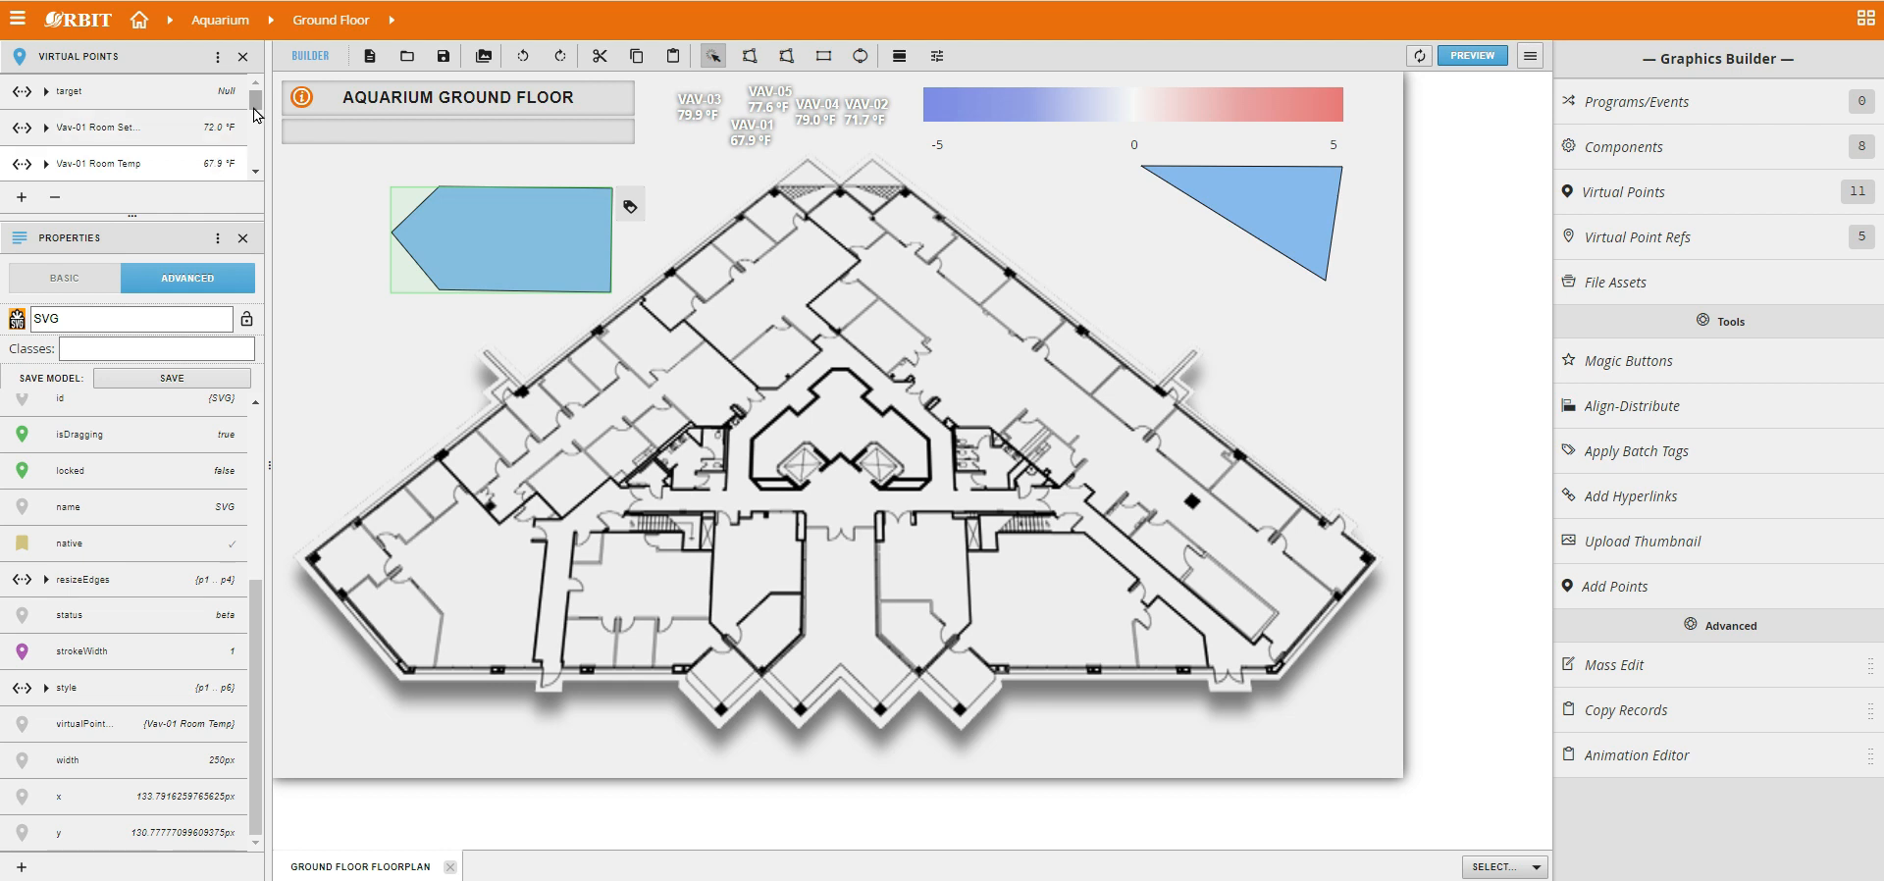
left_click_drag(254, 107, 255, 121)
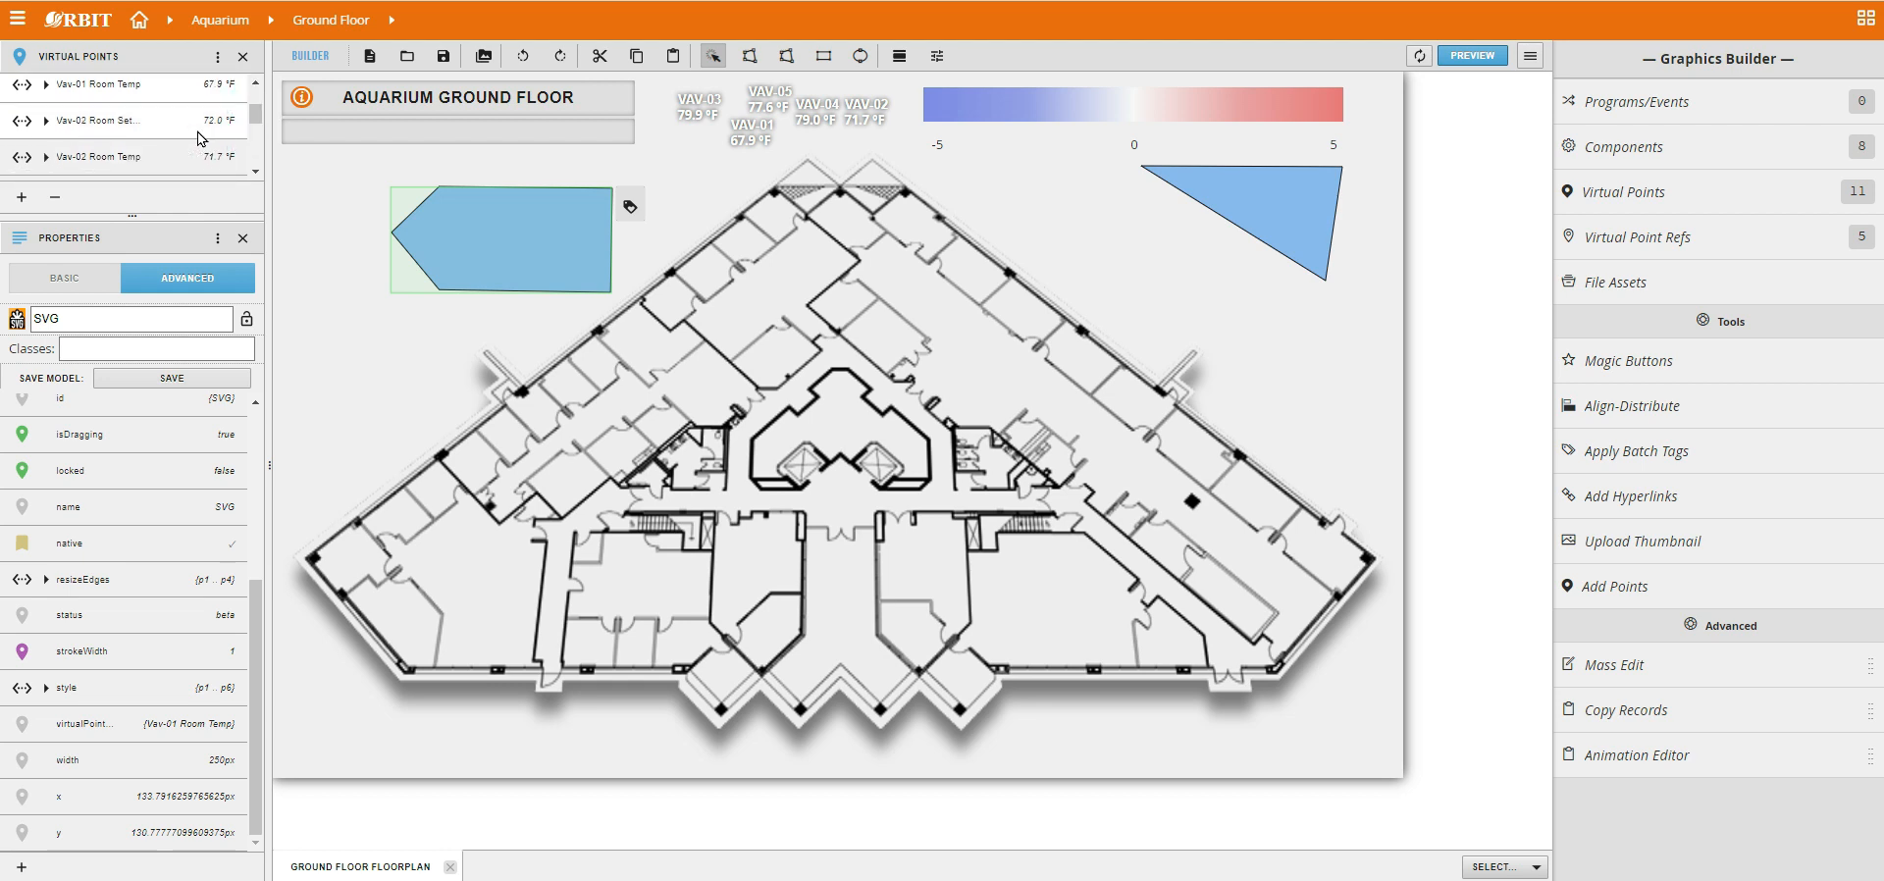
left_click_drag(124, 129, 492, 236)
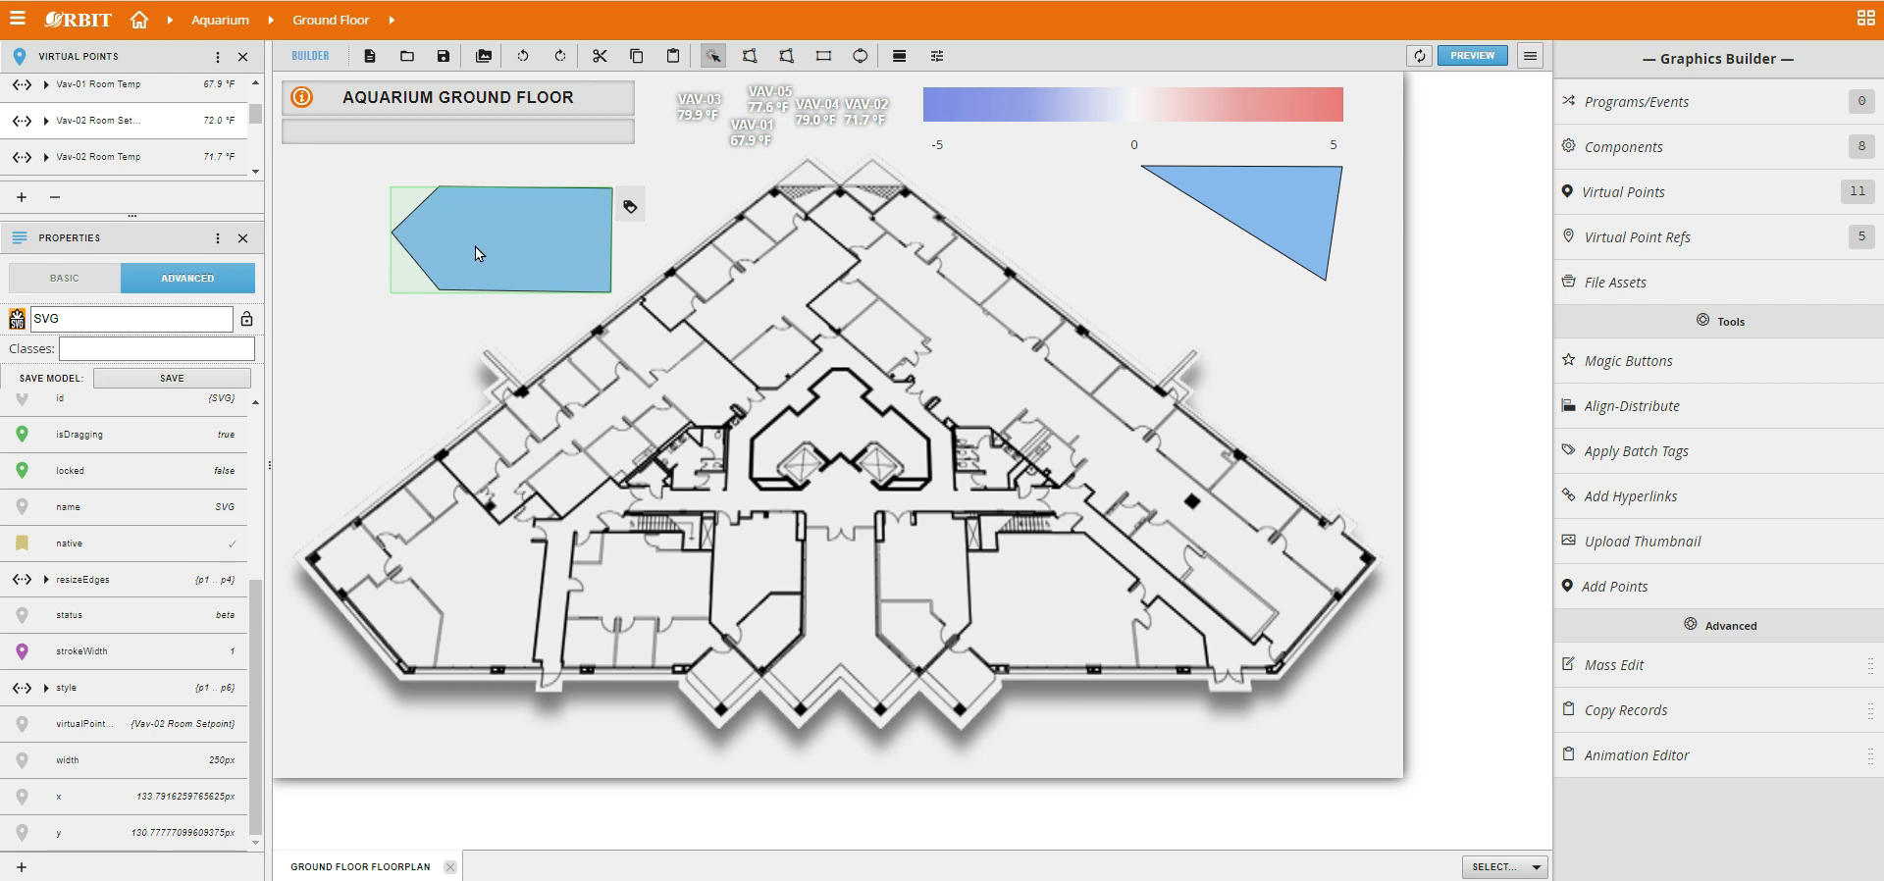
Delete the five-sided polygon and the triangle from the graphic.
key("Delete")
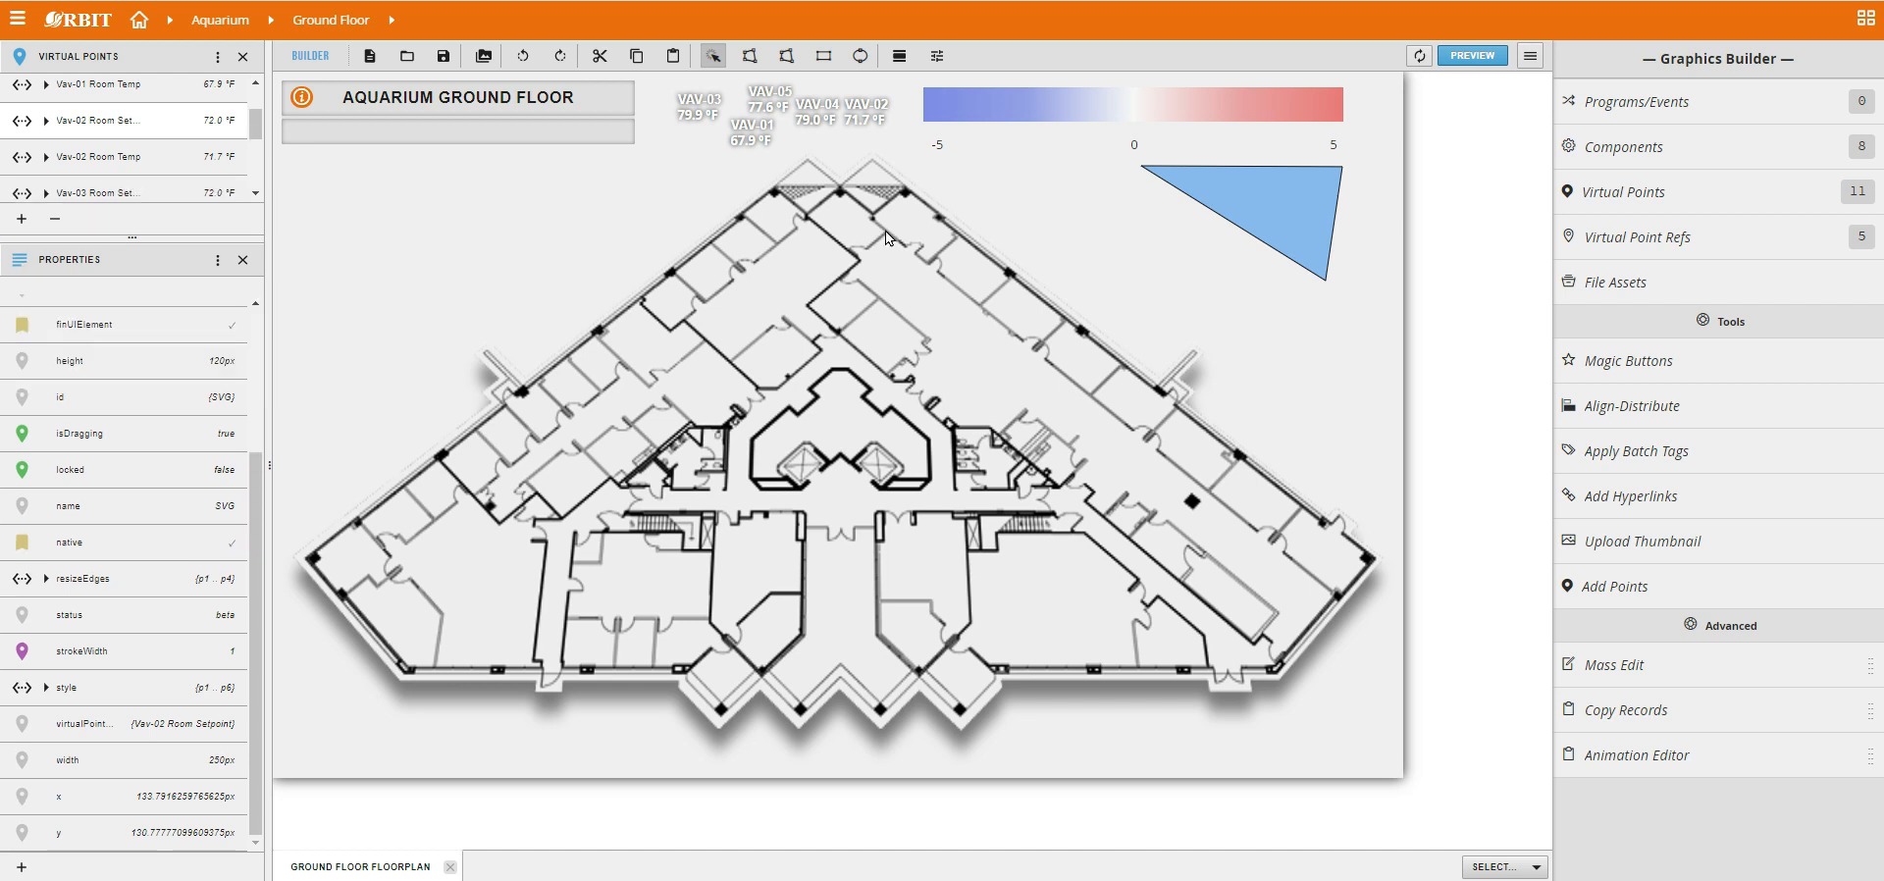
left_click(1253, 227)
key("Delete")
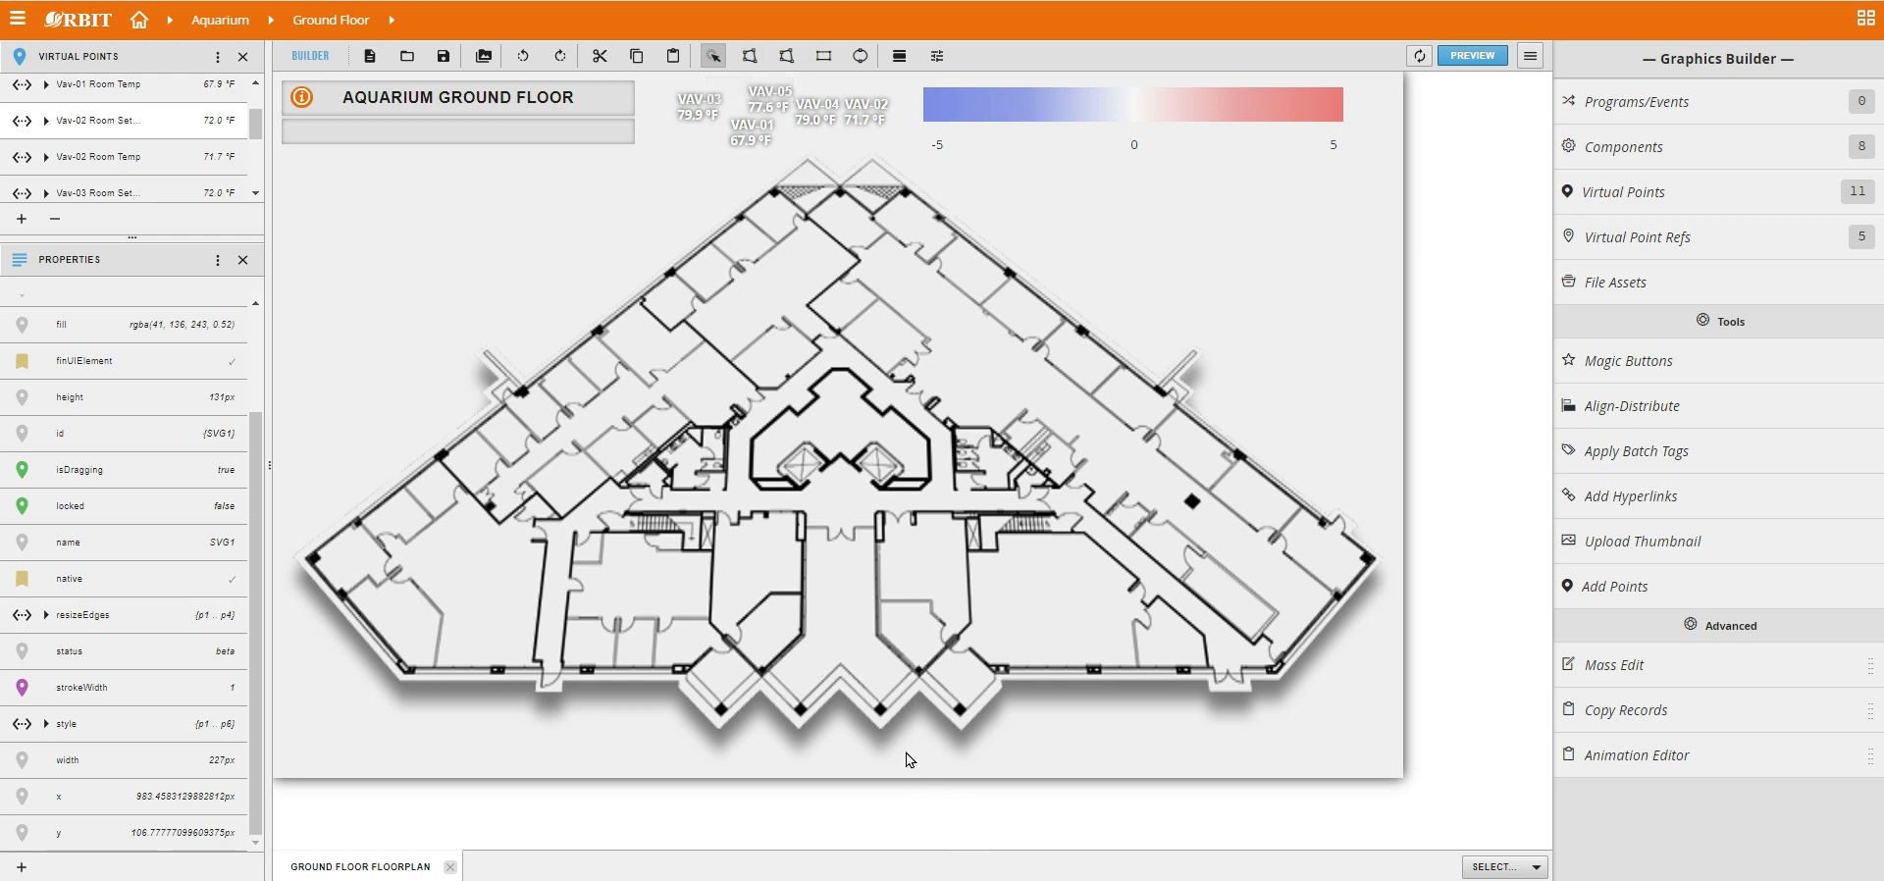
key("alt+Tab")
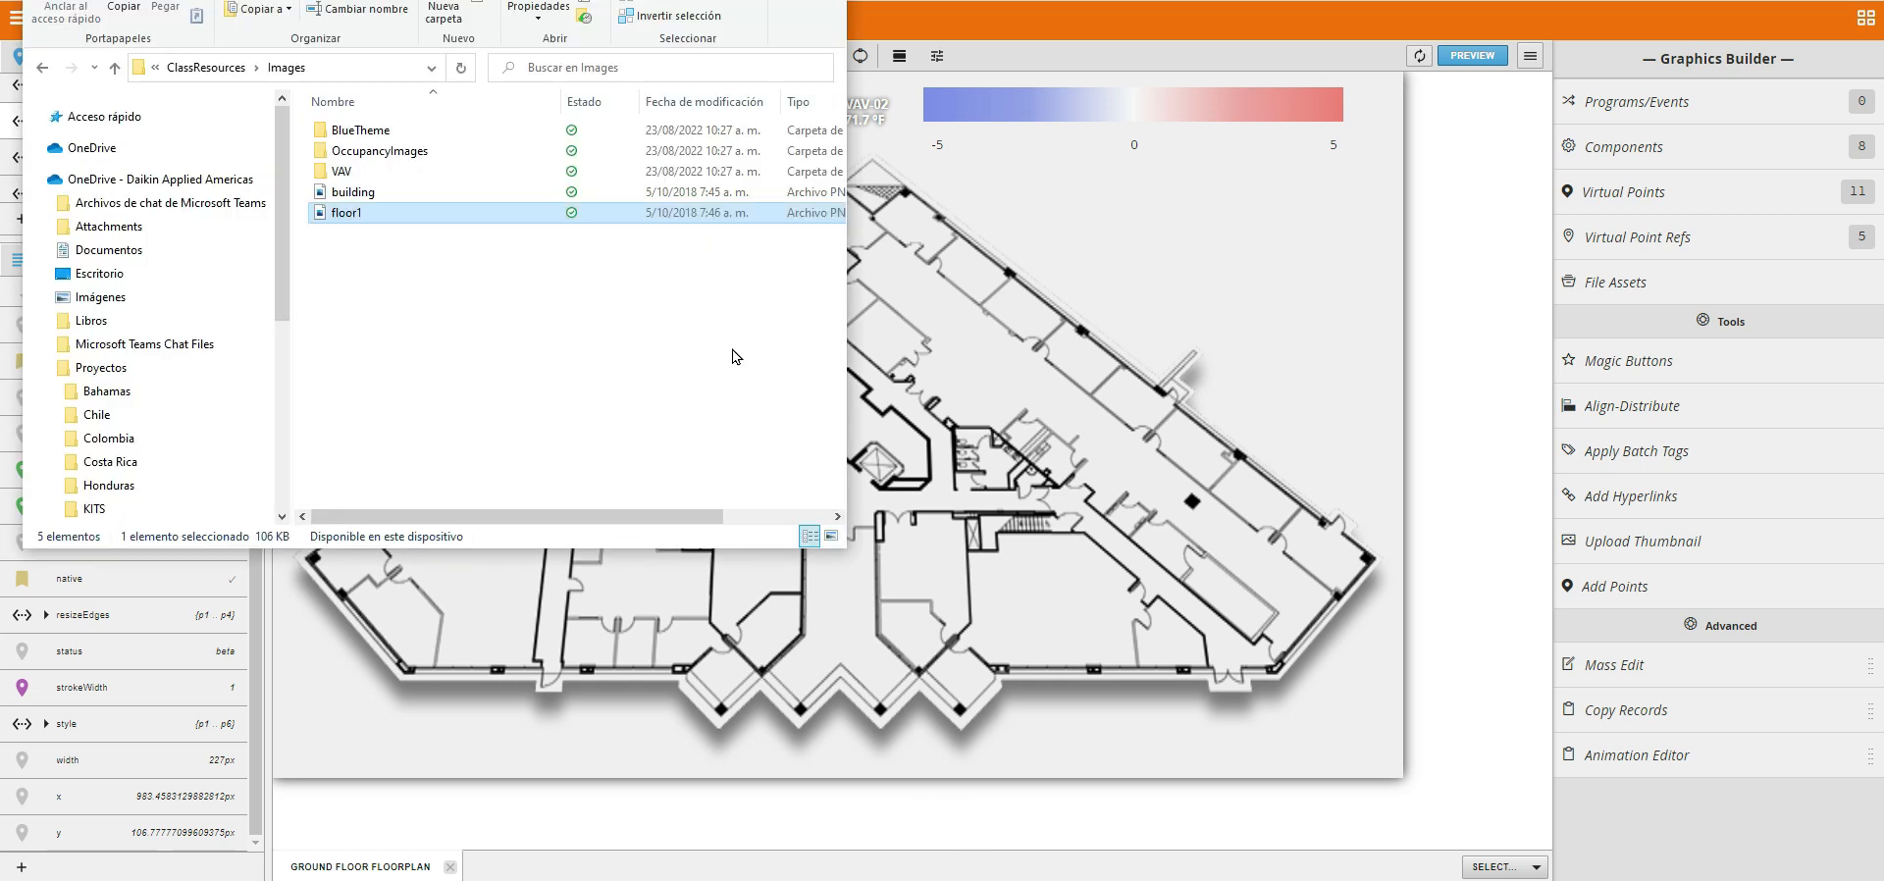
left_click(852, 3)
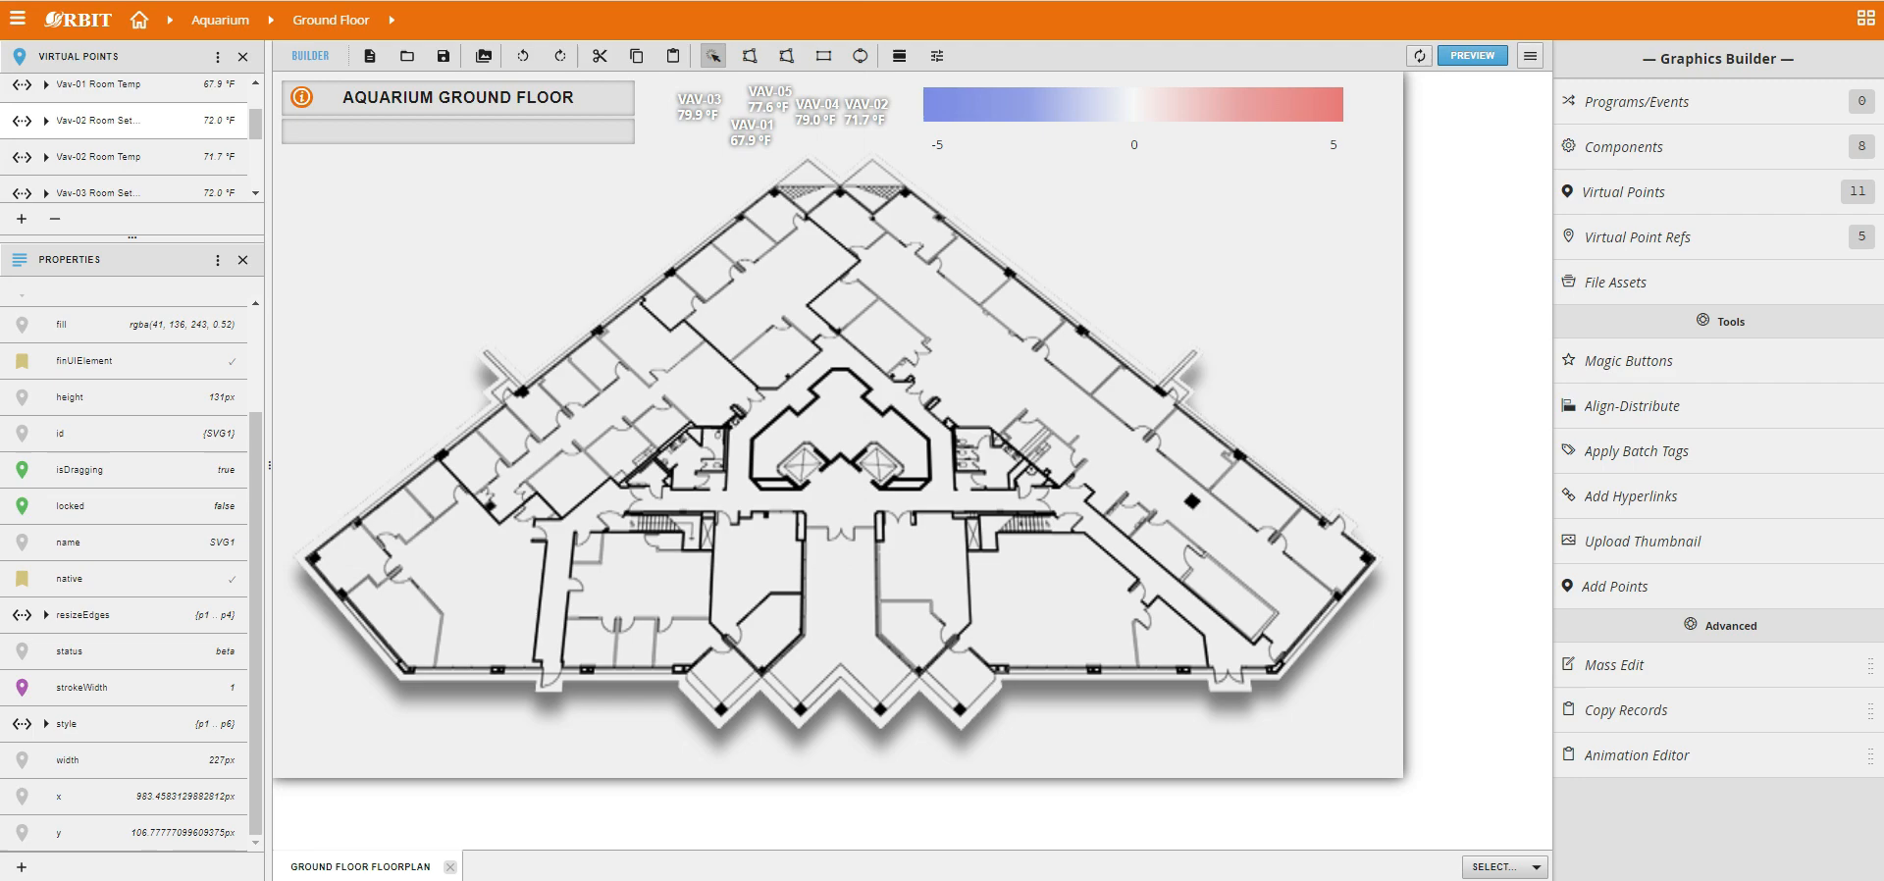
left_click(1093, 815)
Draw a polygon tracing the entire left wing of the floorplan, from the roof peak down to the lower-left rooms.
left_click(749, 56)
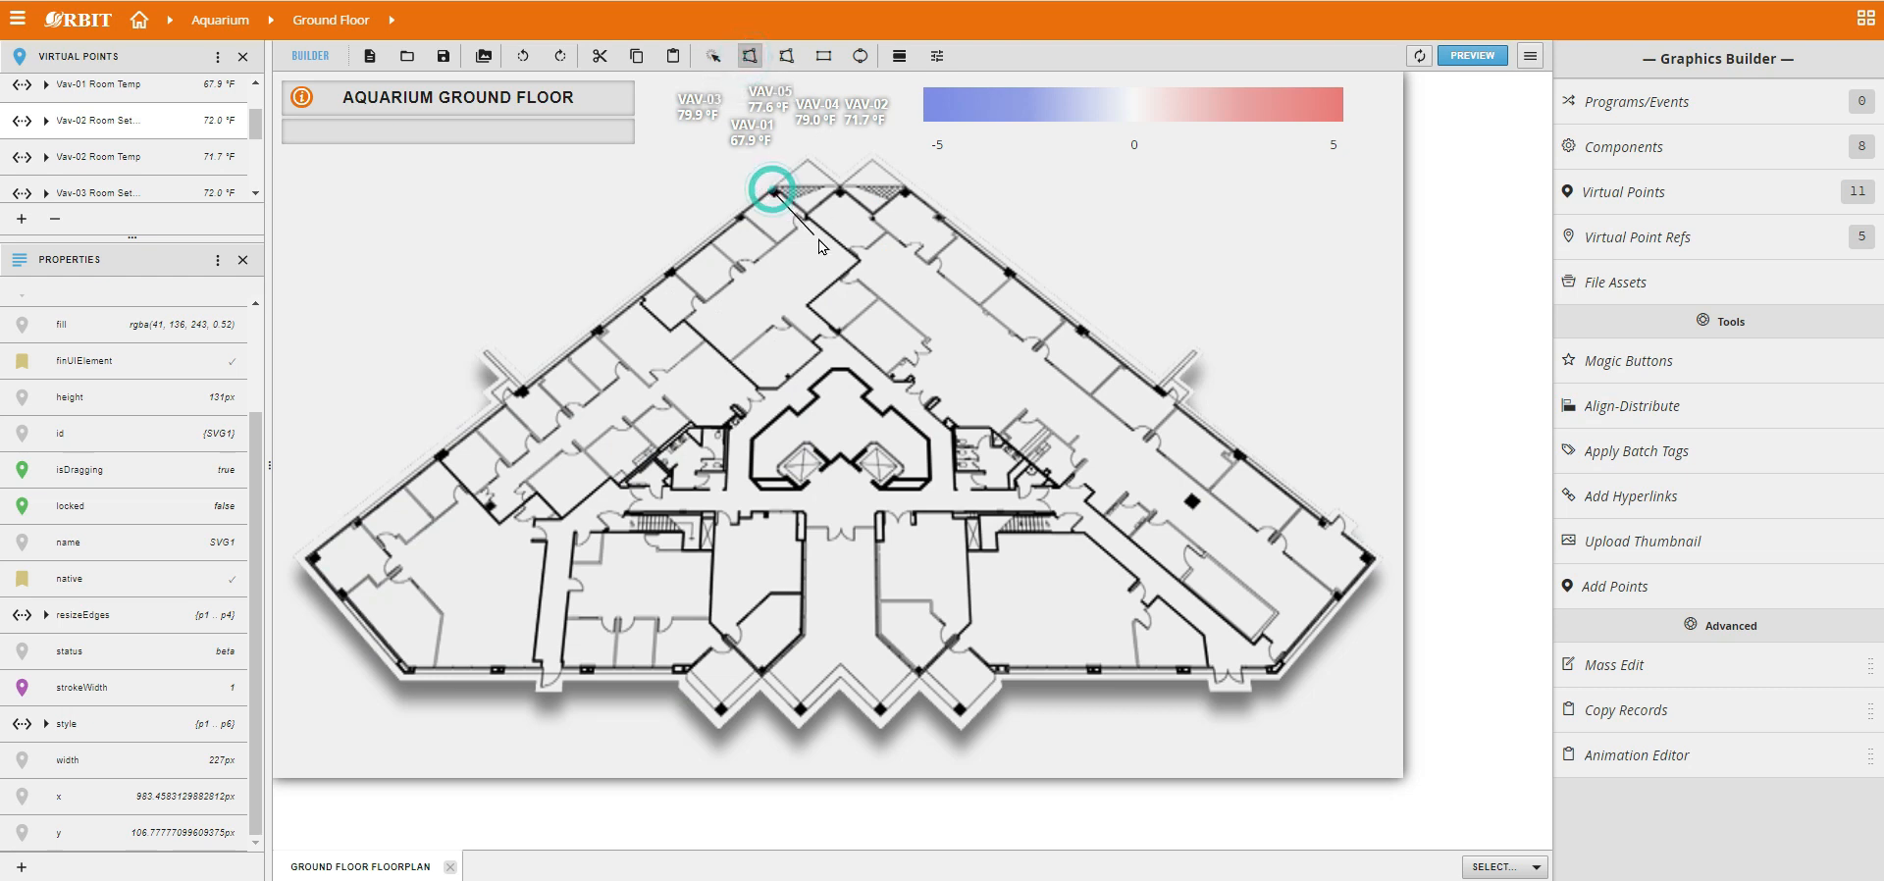
left_click(858, 262)
left_click(808, 305)
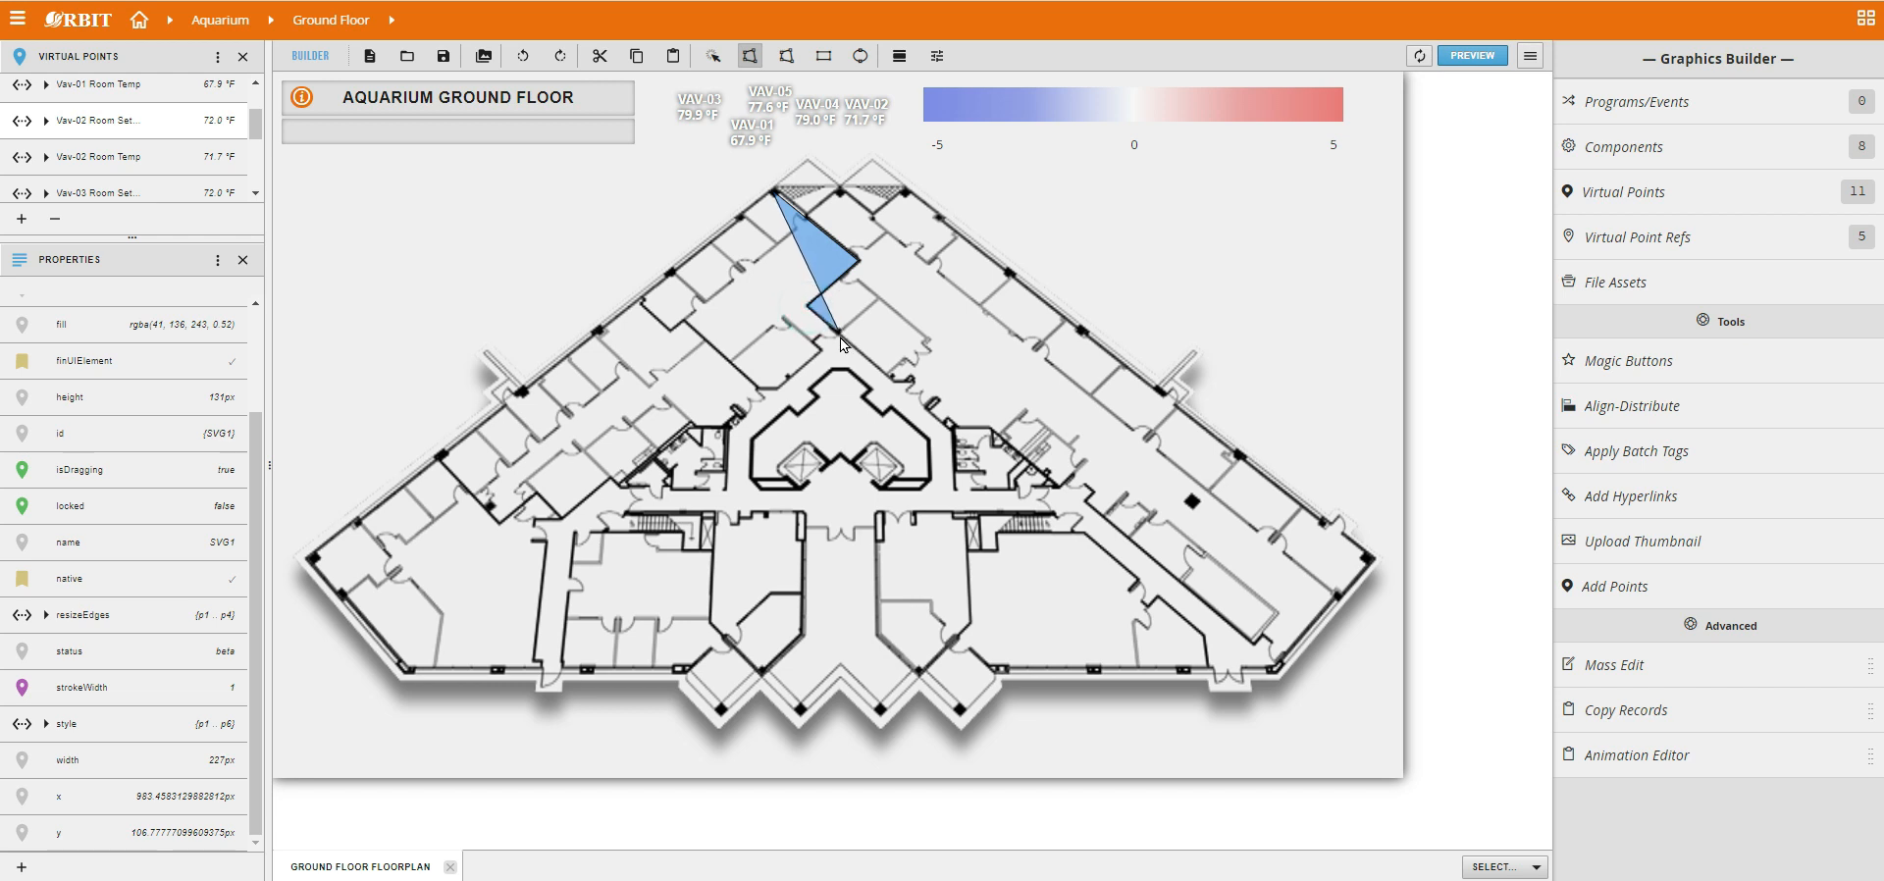
left_click(838, 338)
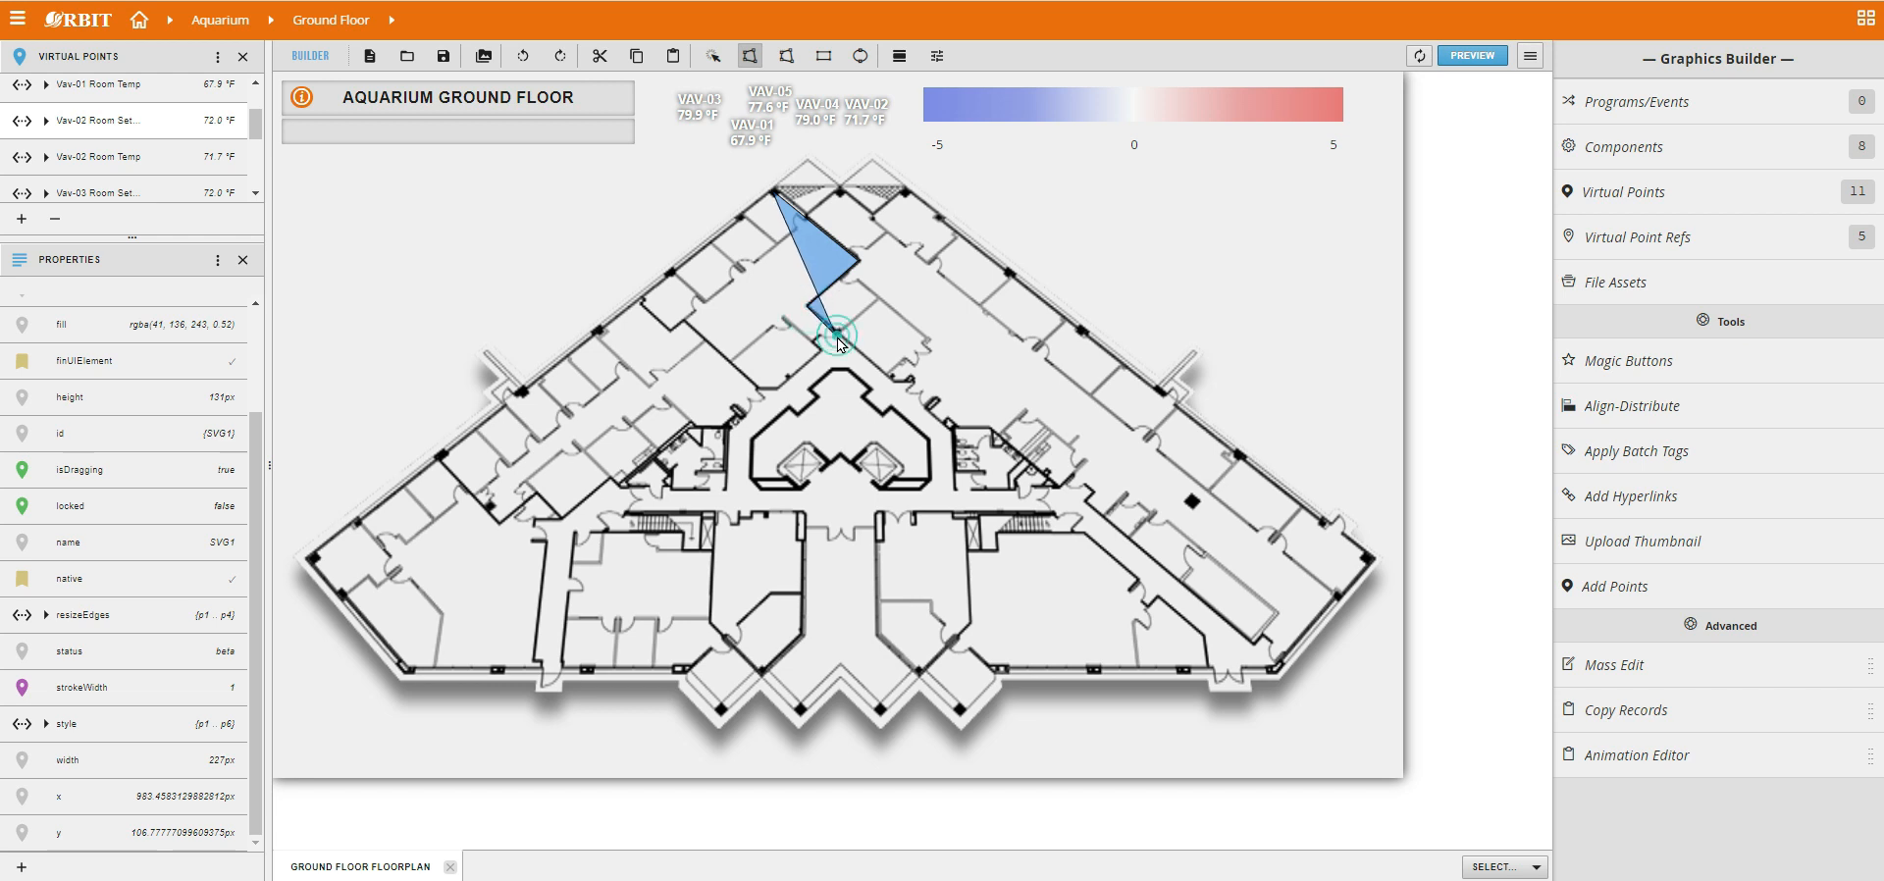
left_click(757, 388)
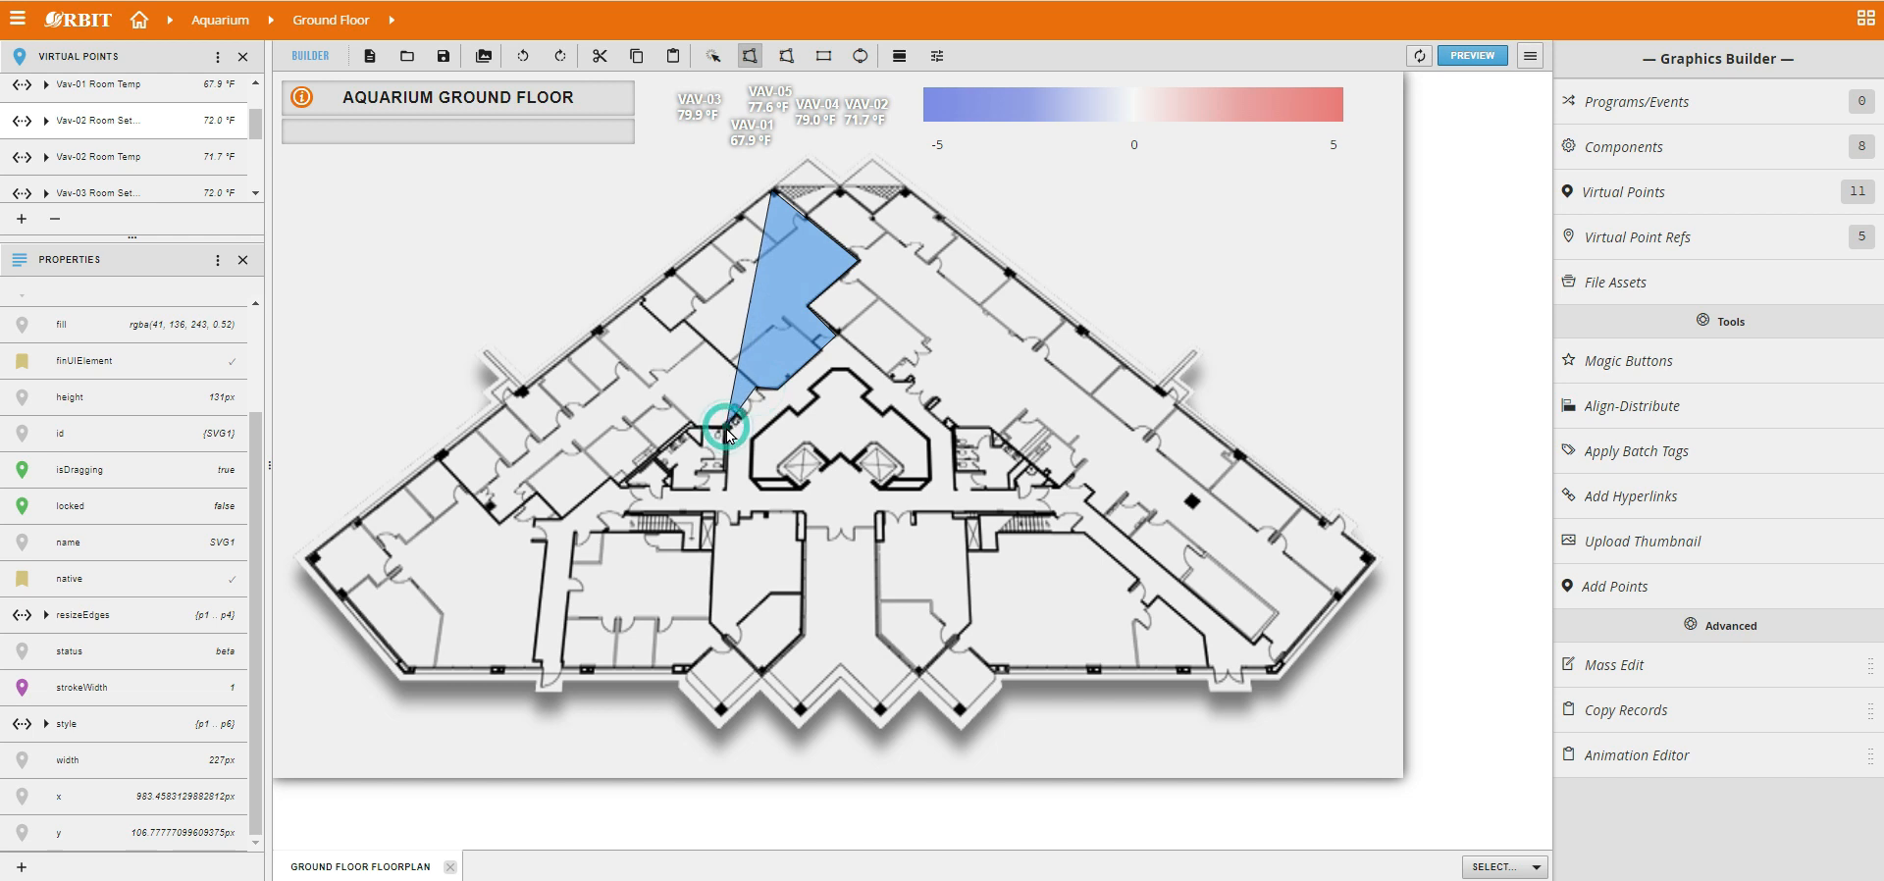
left_click(691, 426)
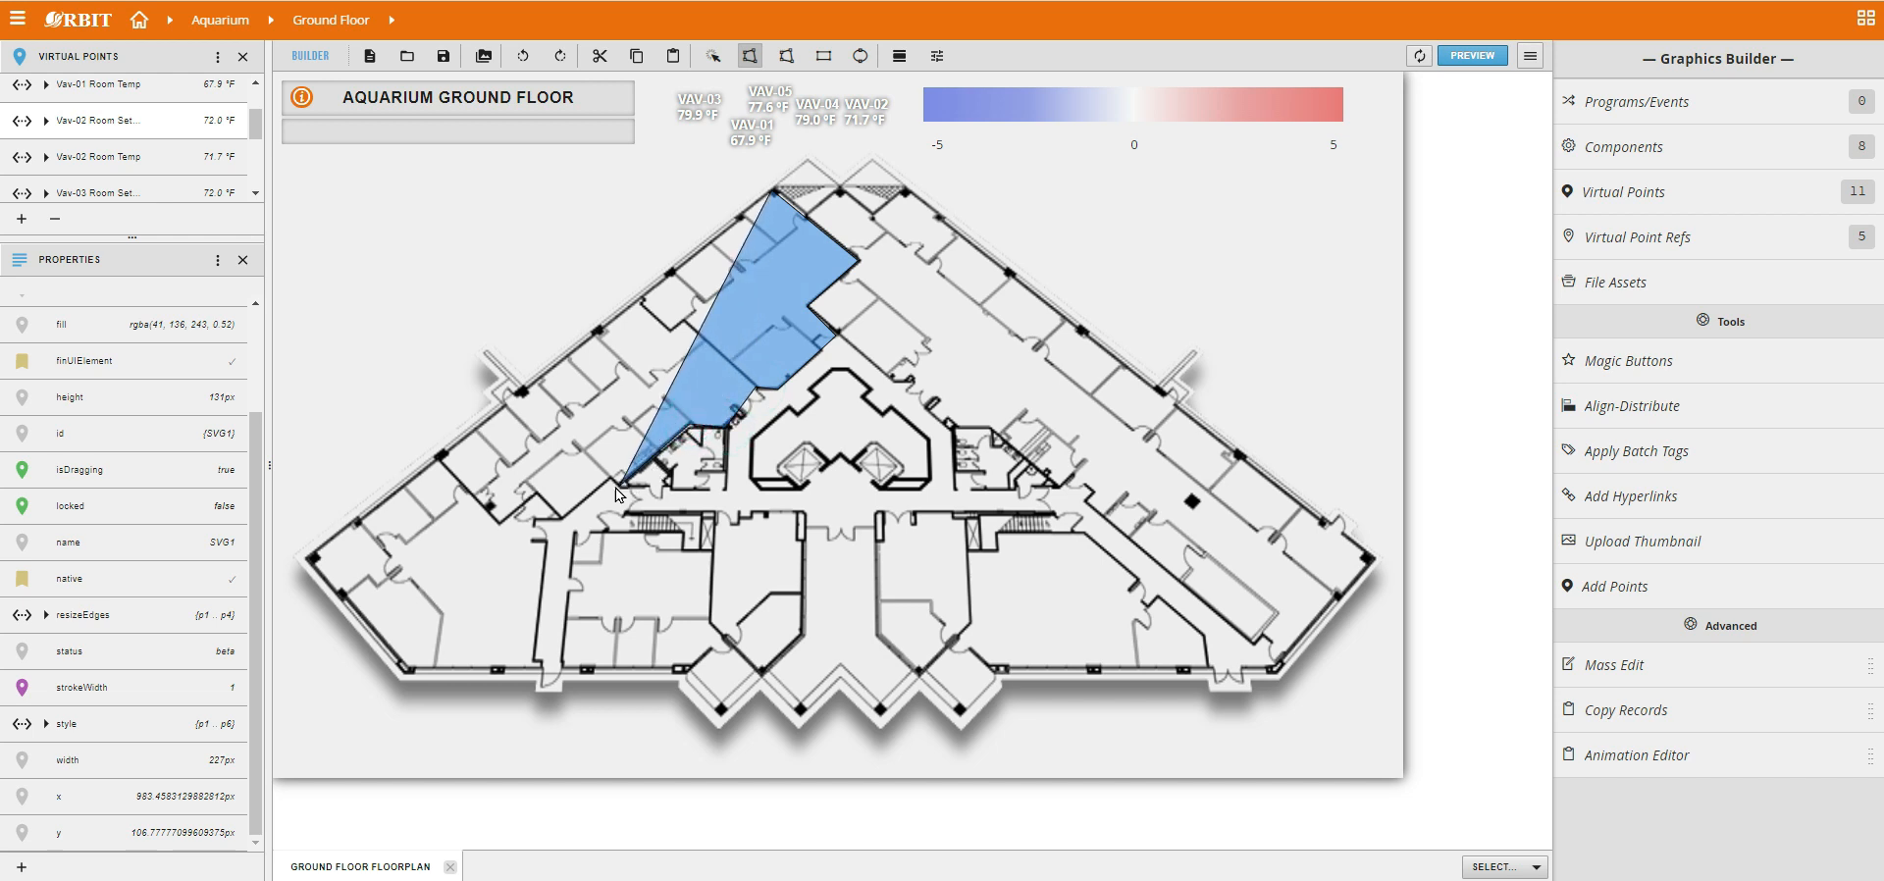
left_click(610, 481)
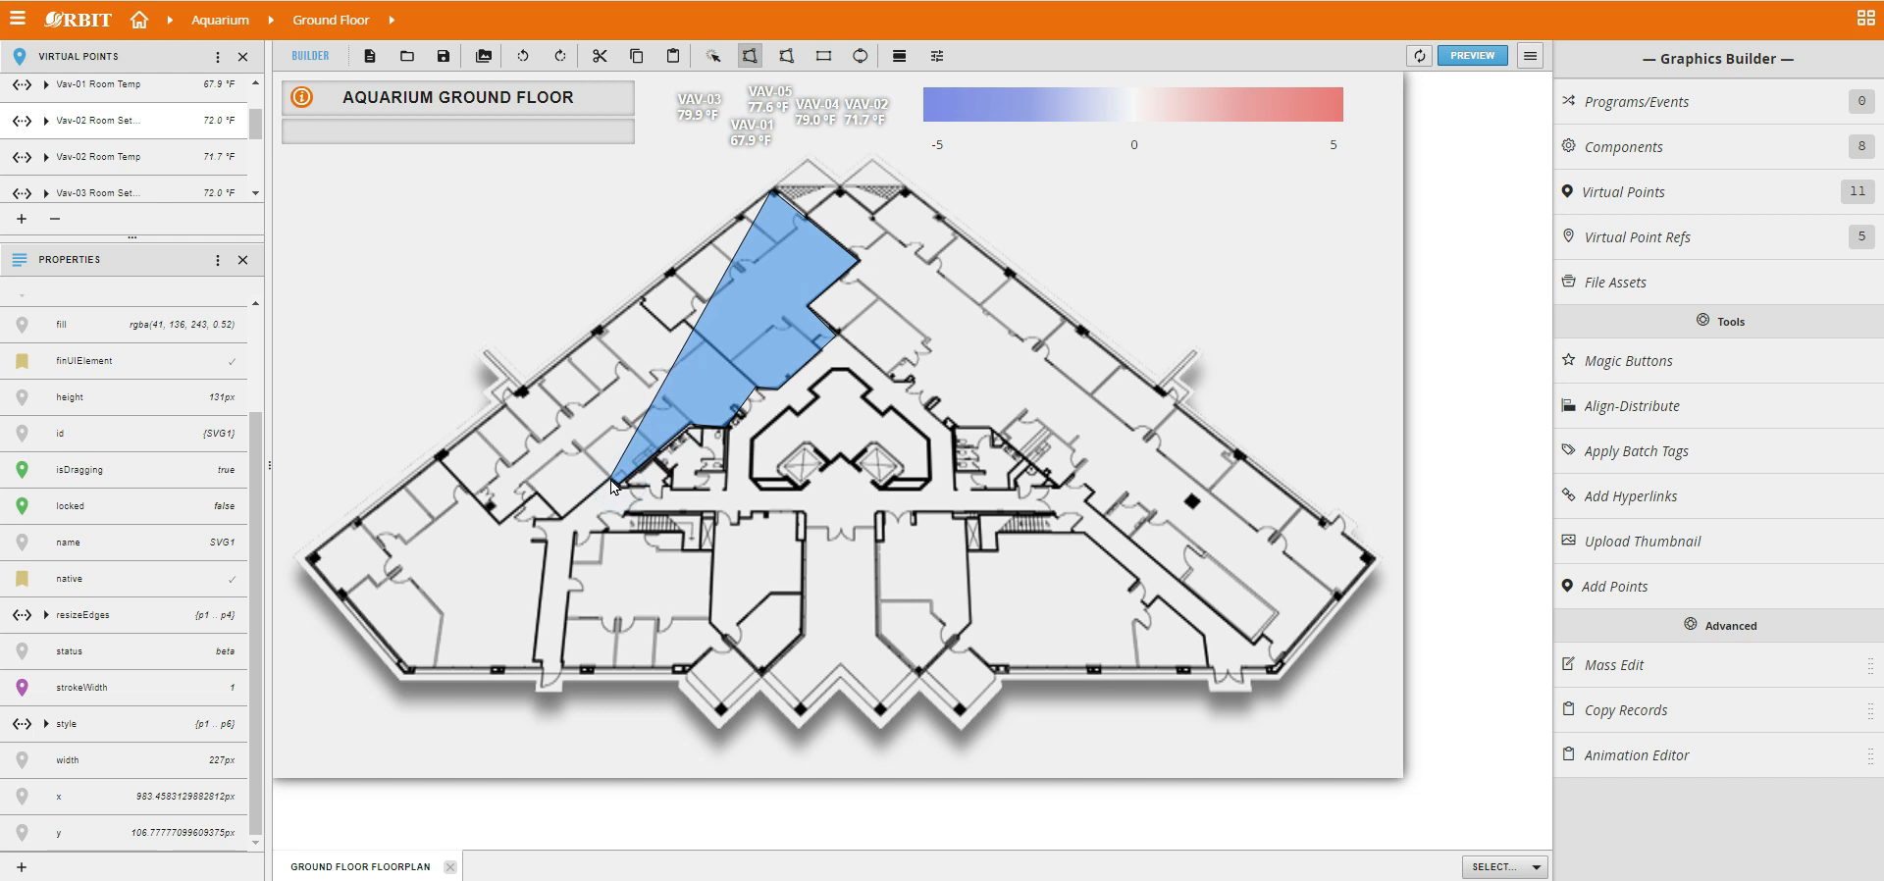
left_click(562, 518)
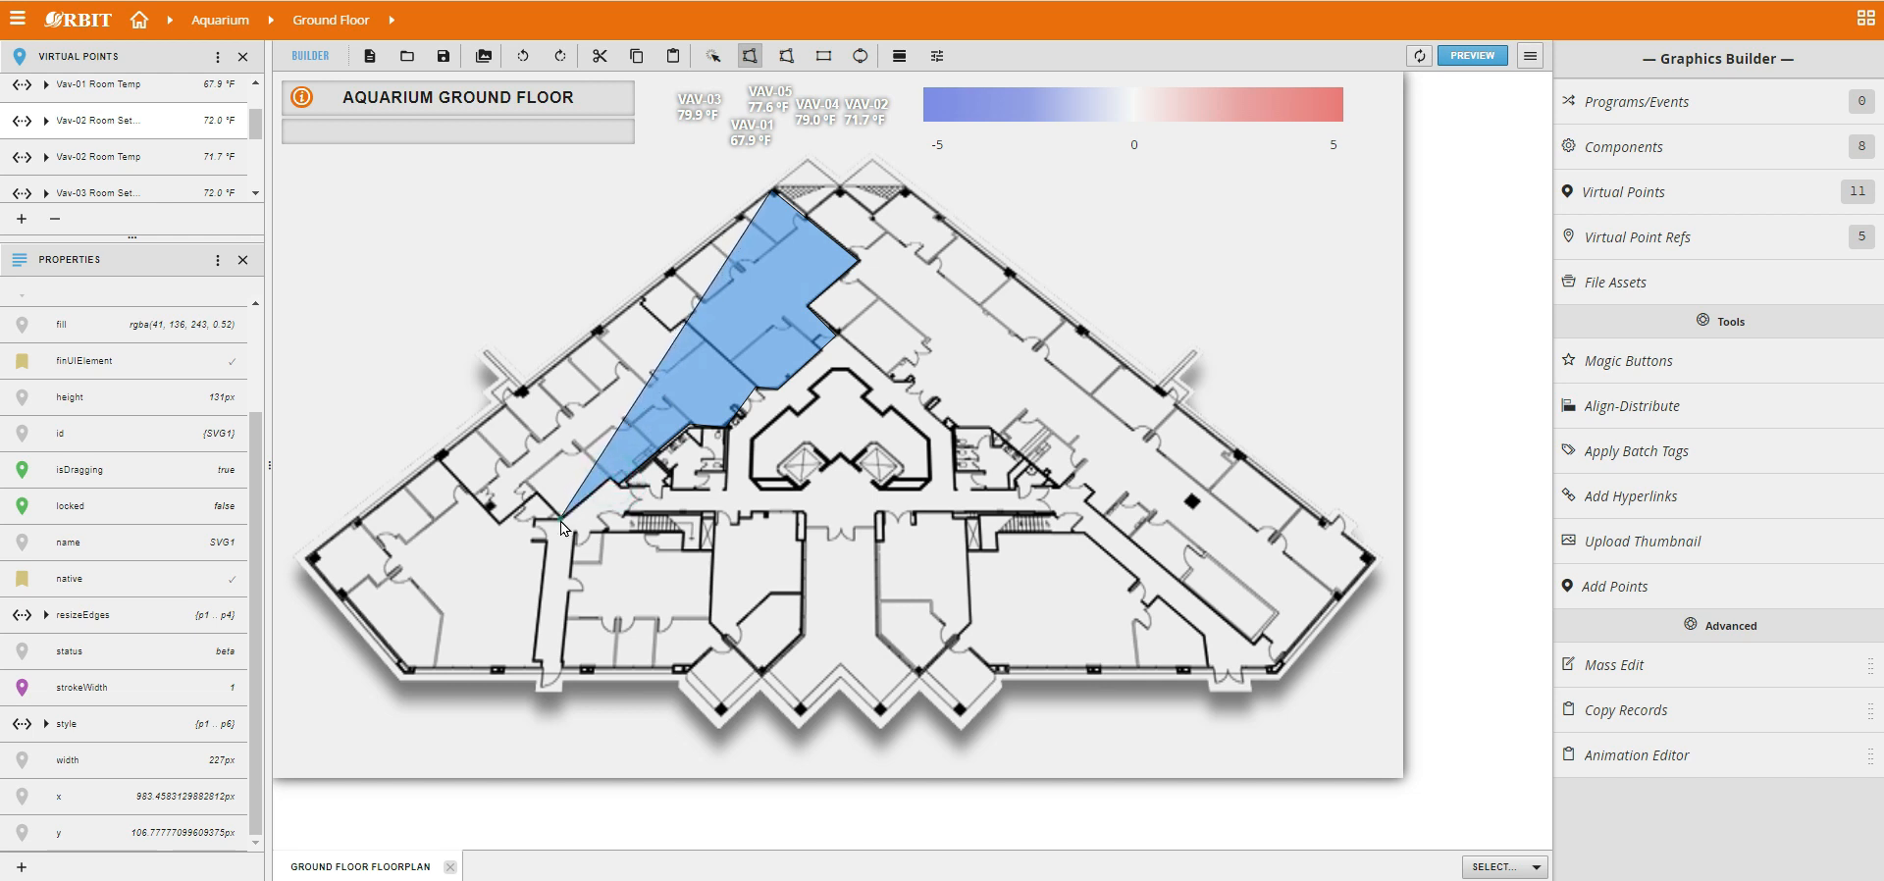
left_click(546, 519)
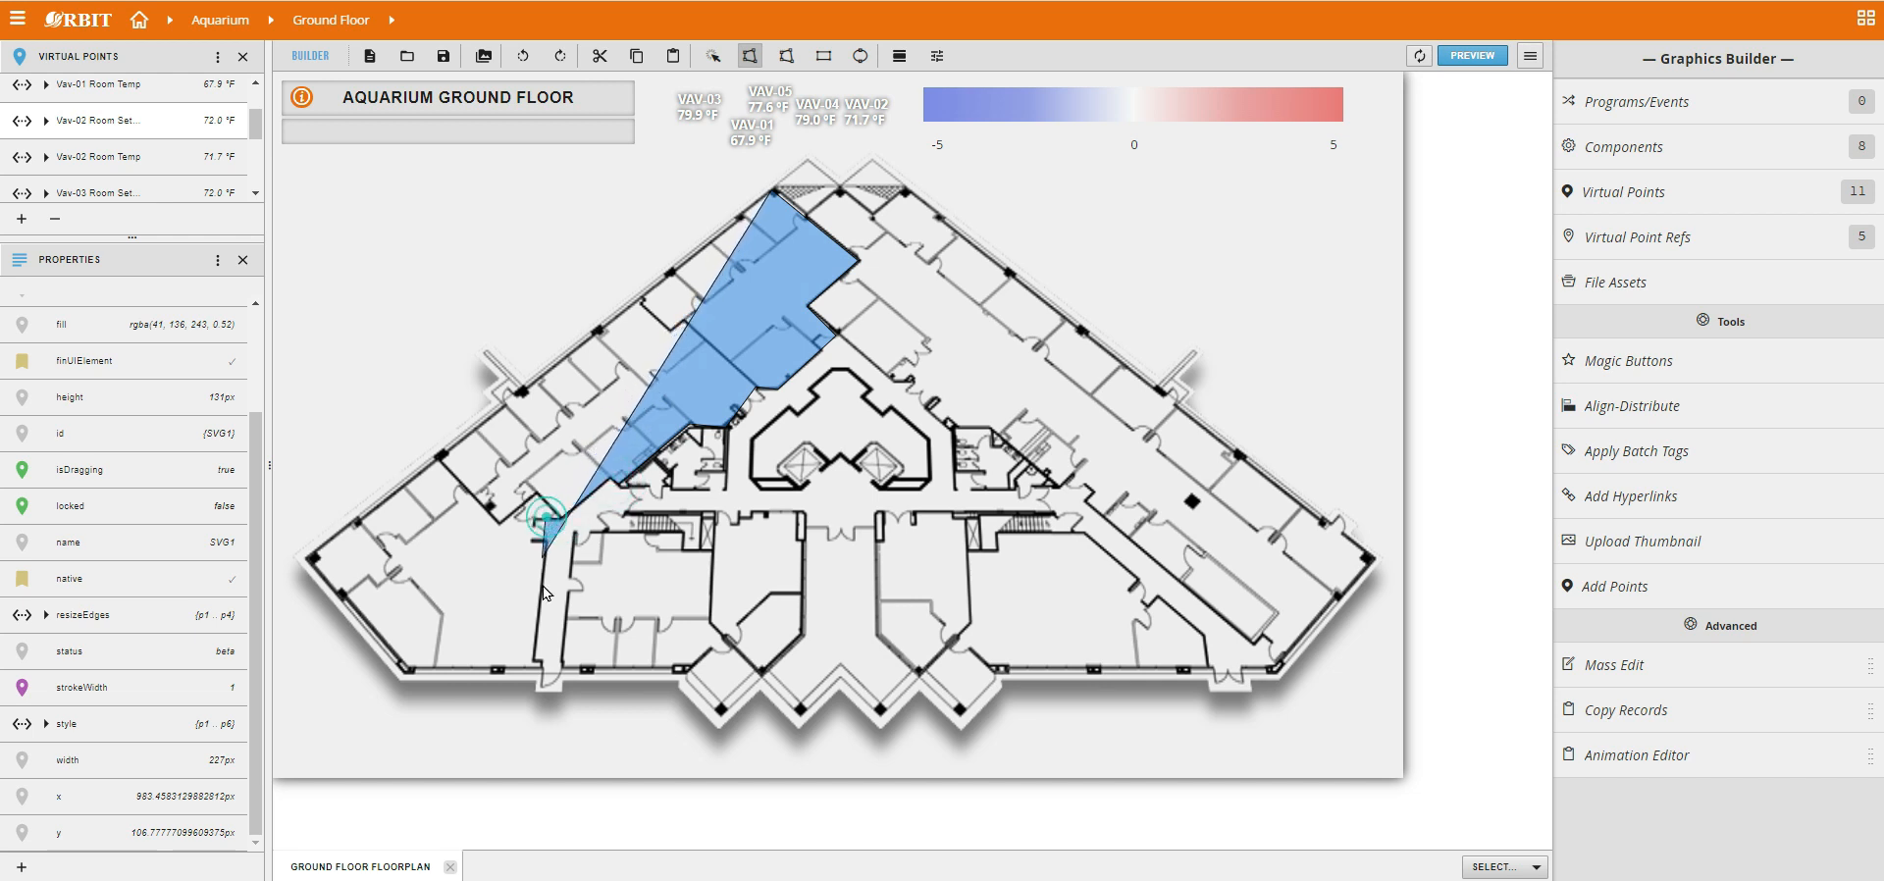
left_click(531, 659)
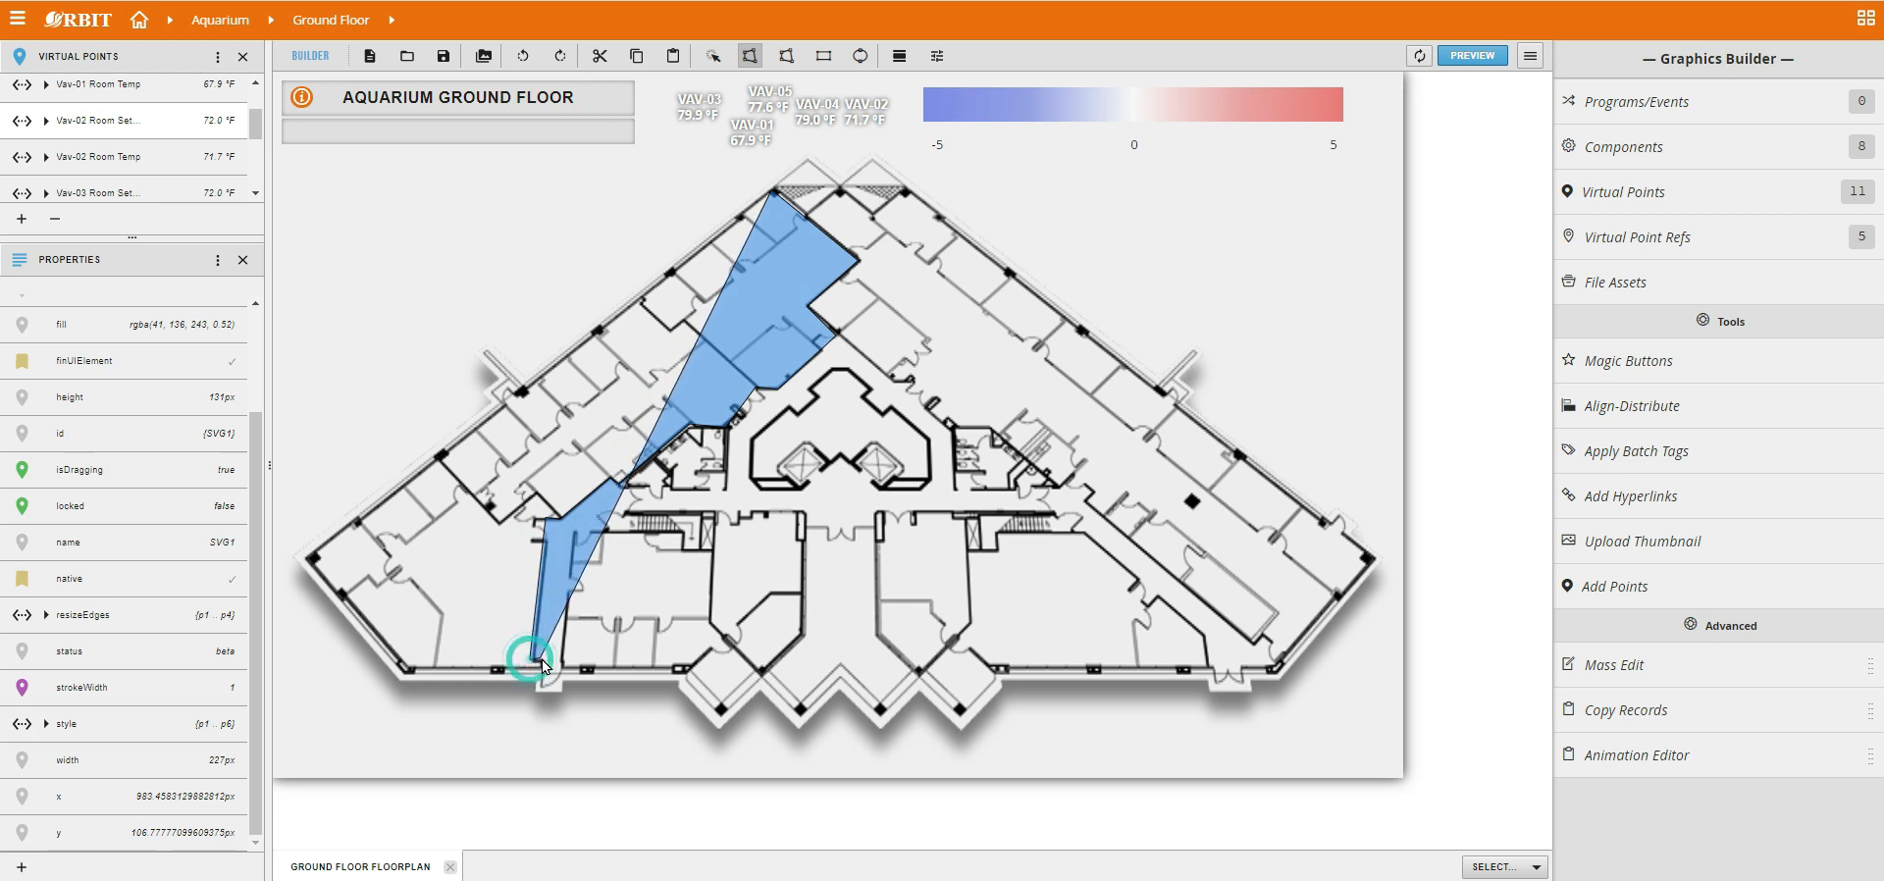
left_click(541, 668)
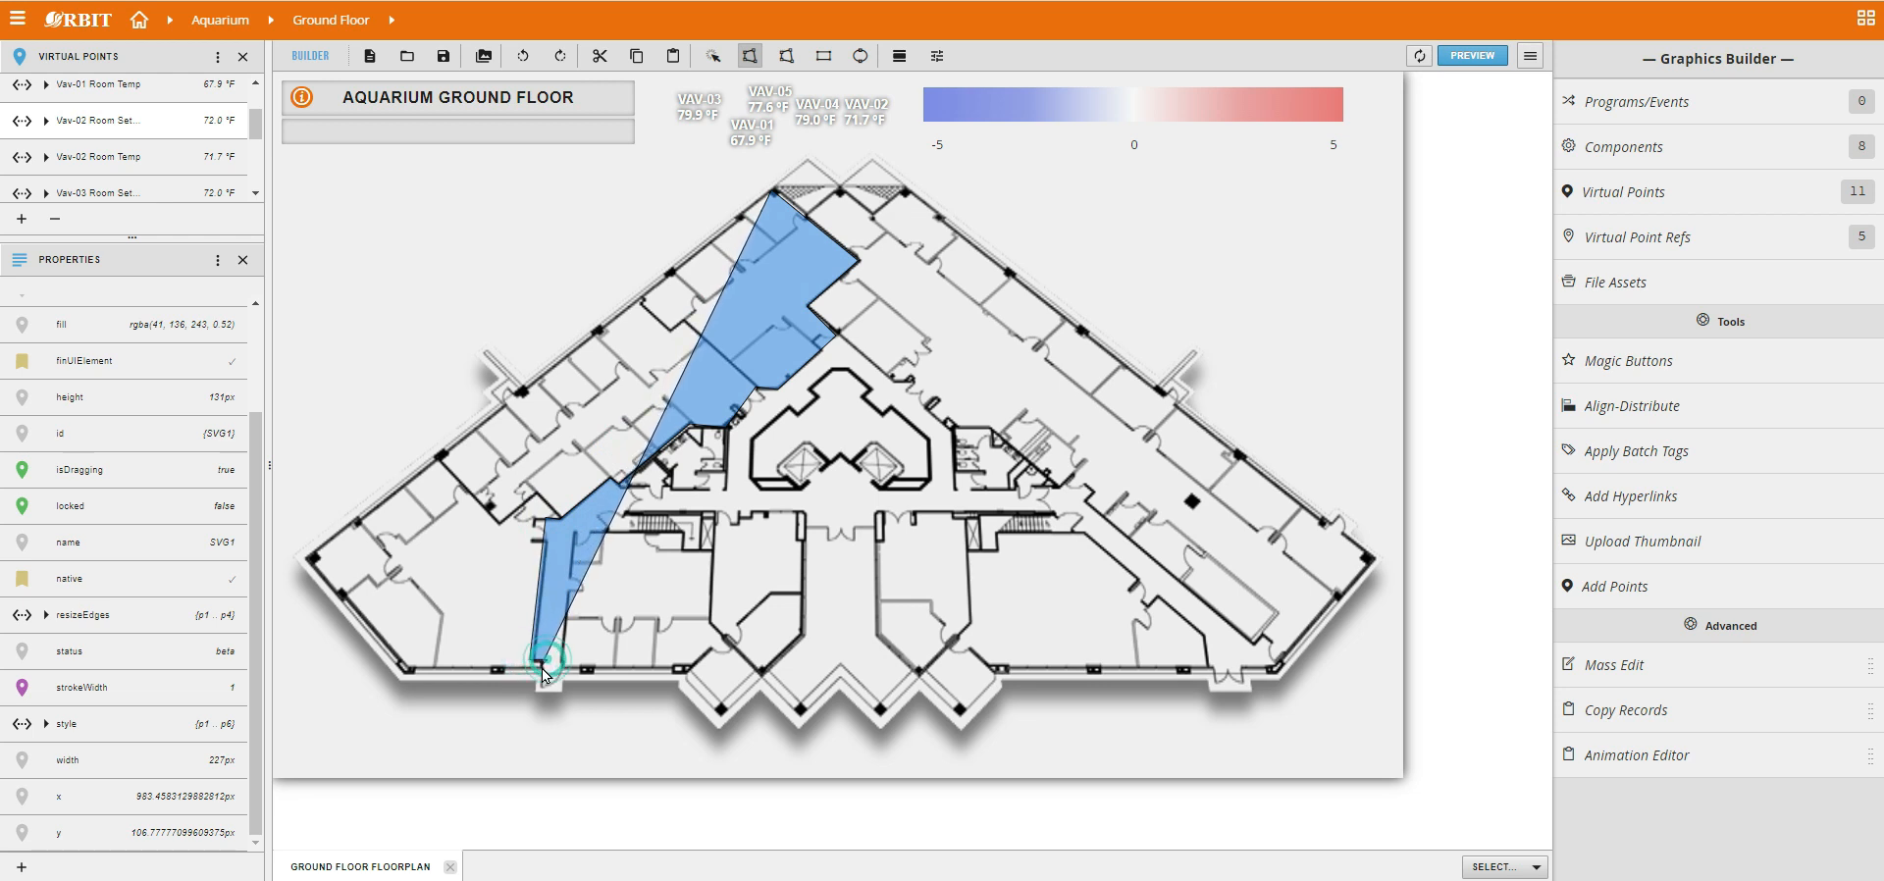
left_click(406, 670)
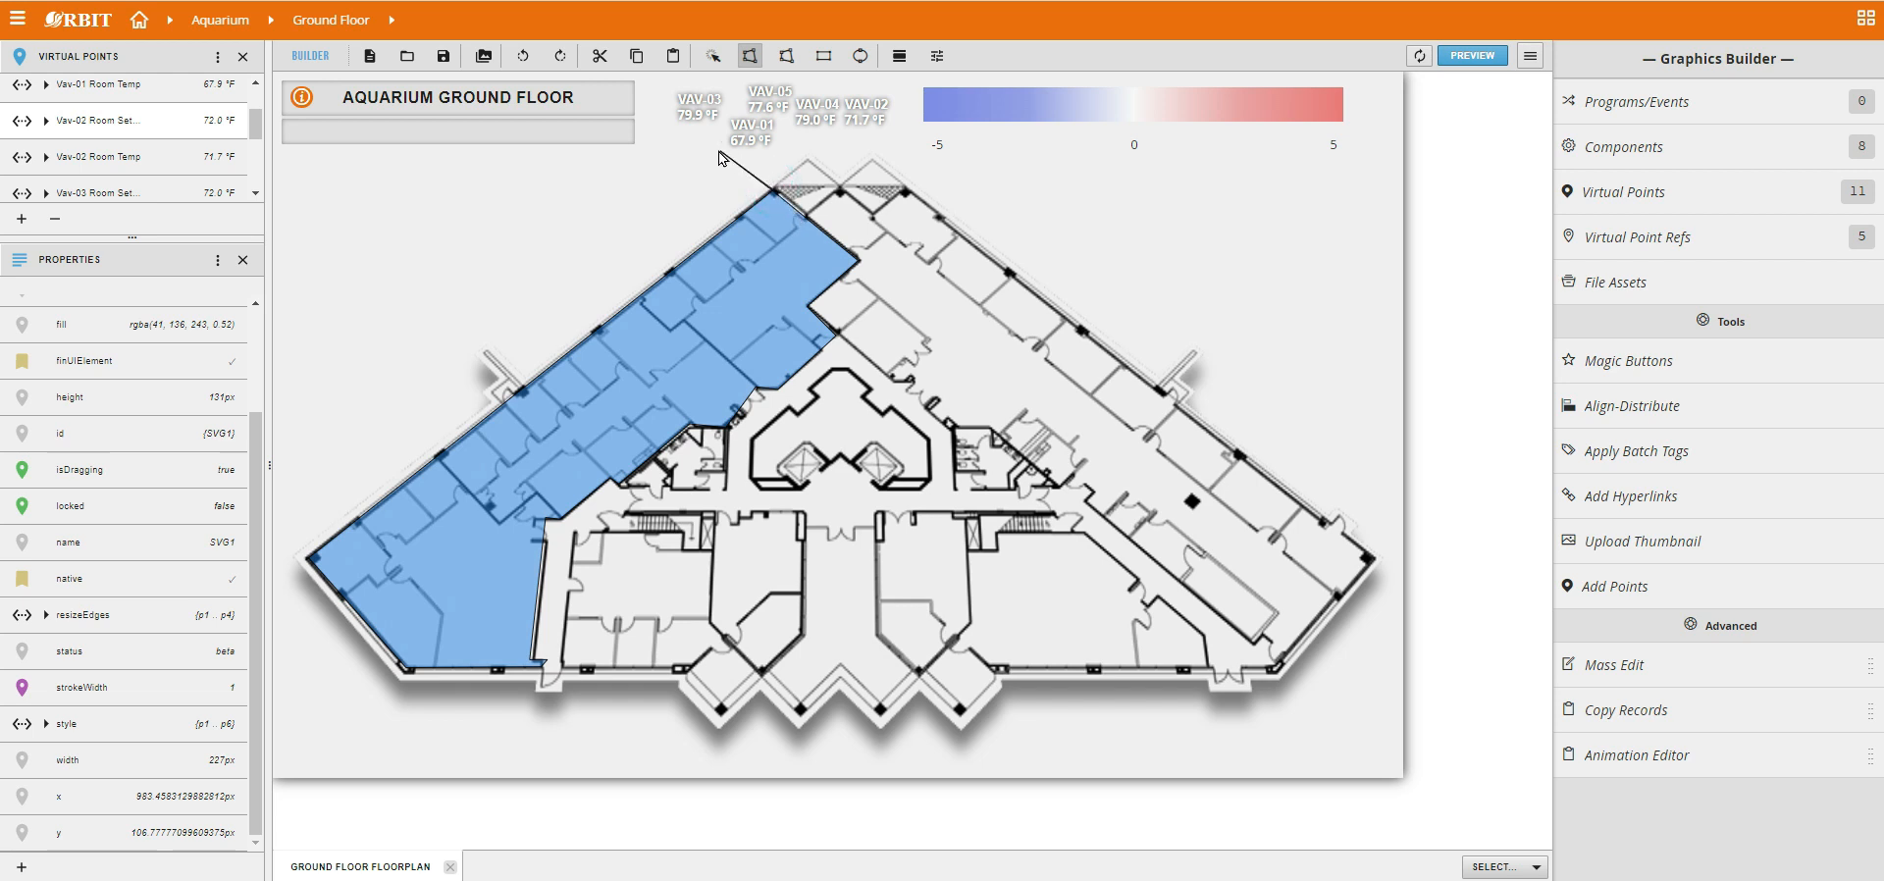
key("Escape")
Bind the Vav-01 Room Temp point to the left-wing polygon and check the example zone layout in the lab guide PDF.
left_click_drag(113, 90, 608, 402)
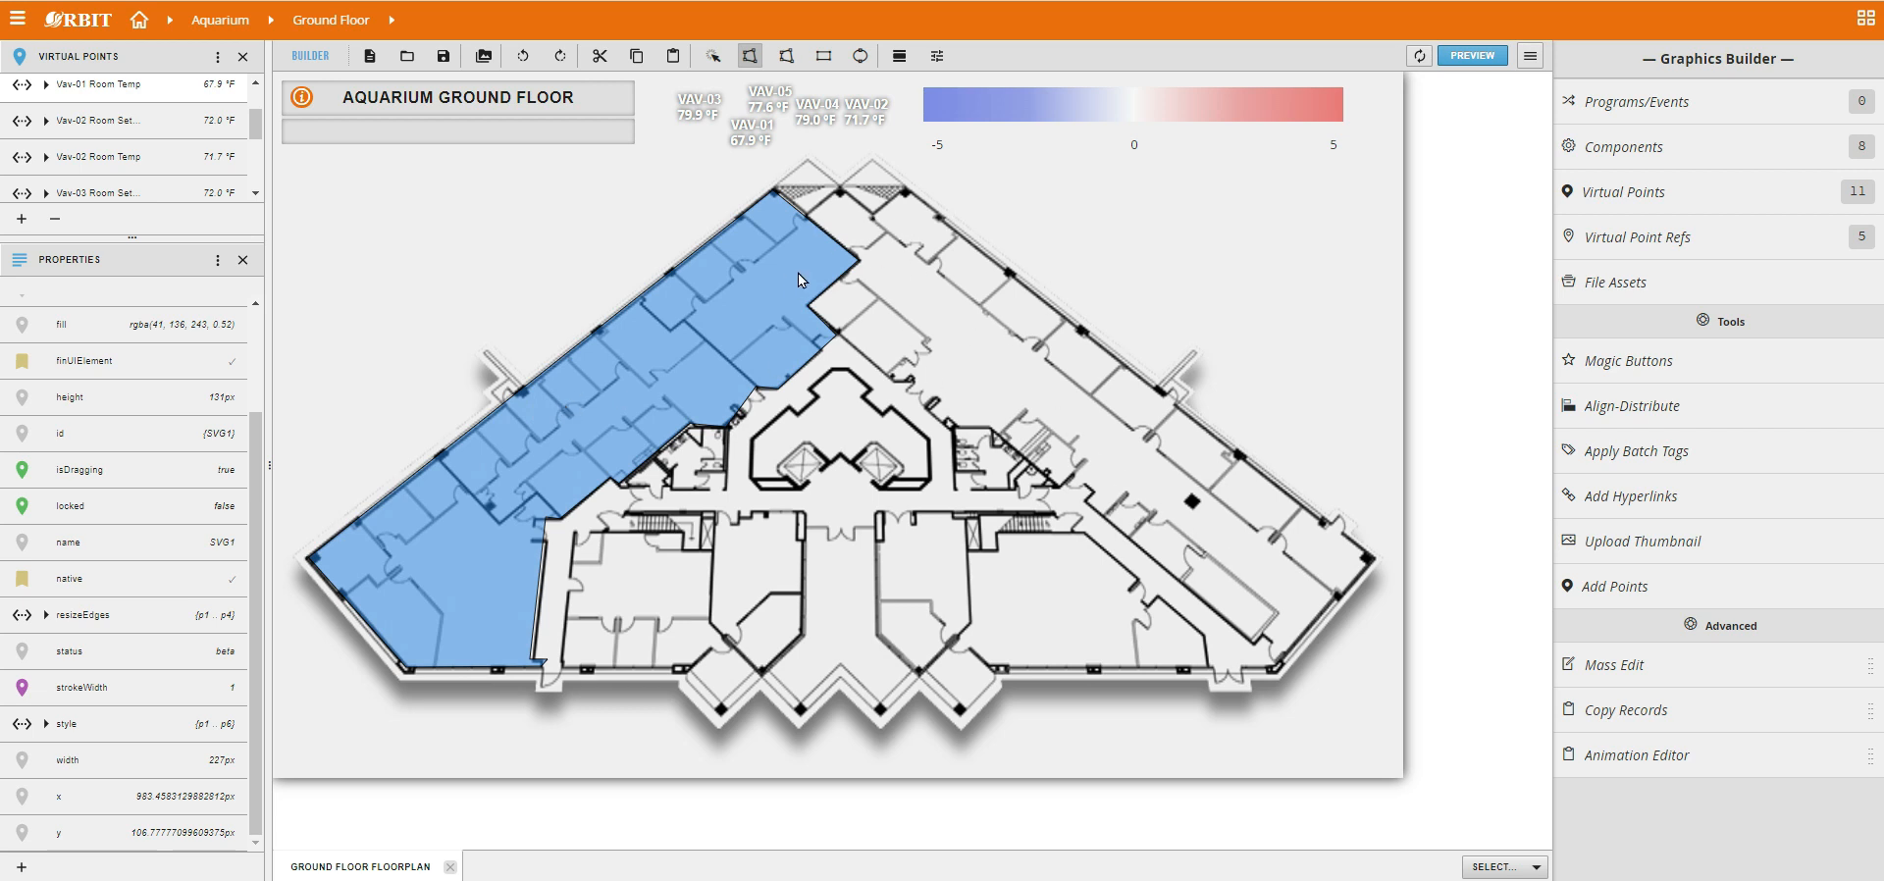
key("alt+Tab")
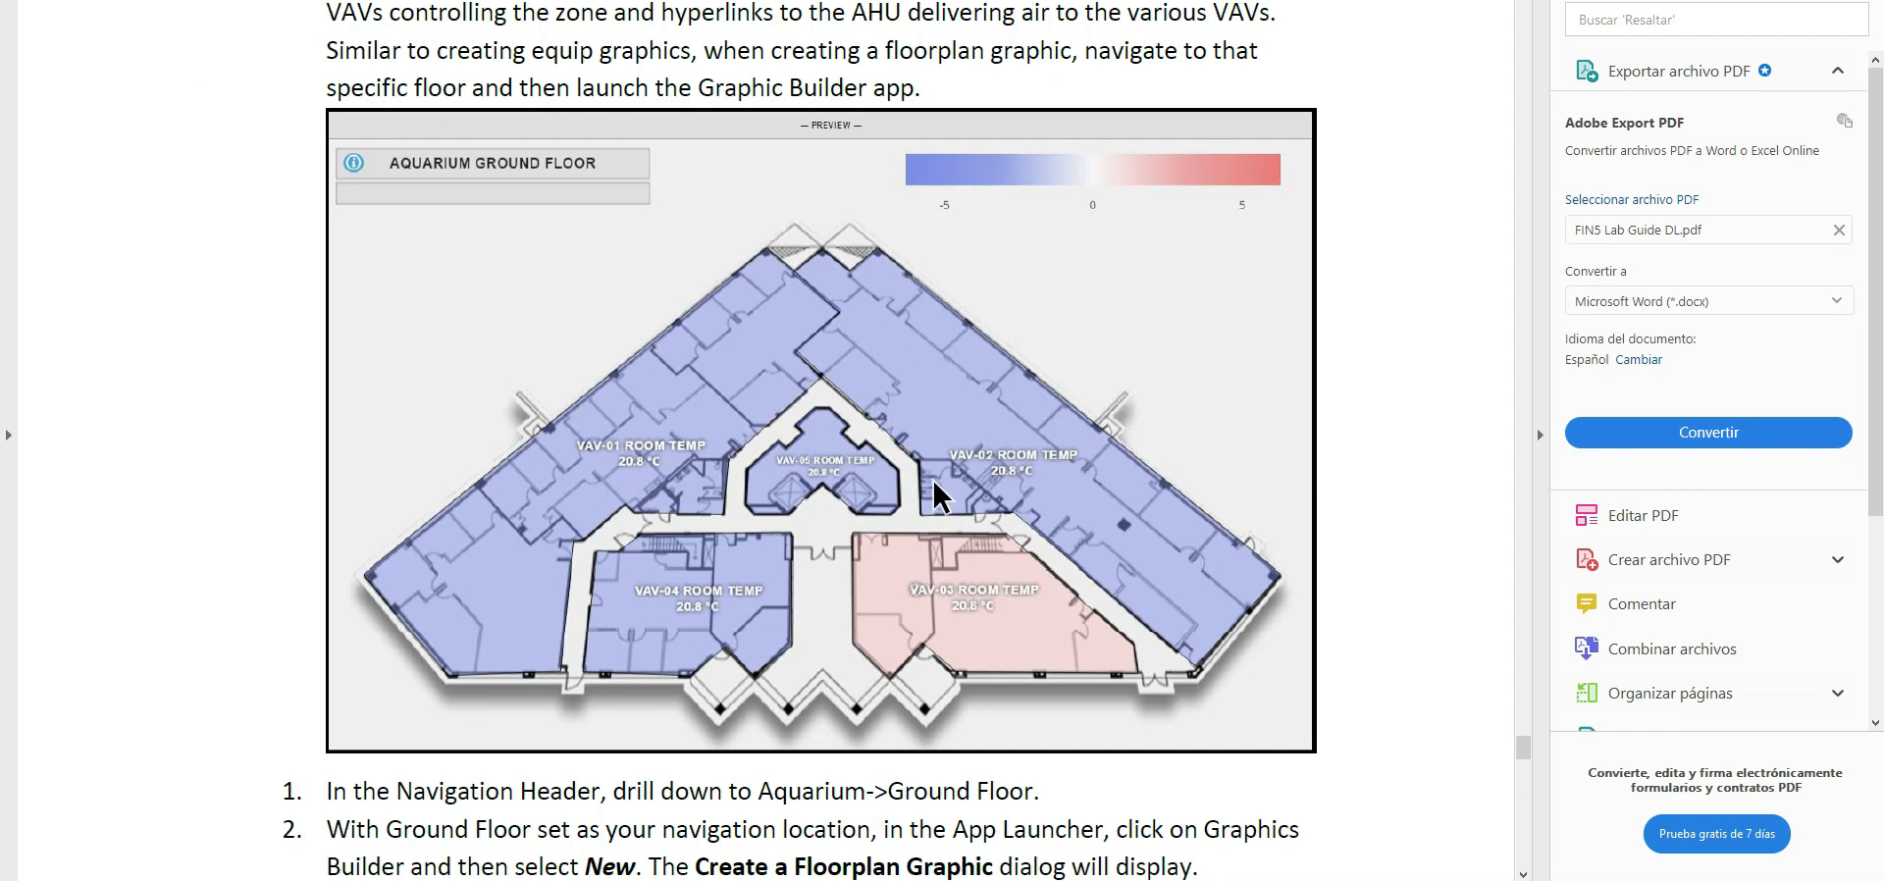
key("alt+Tab")
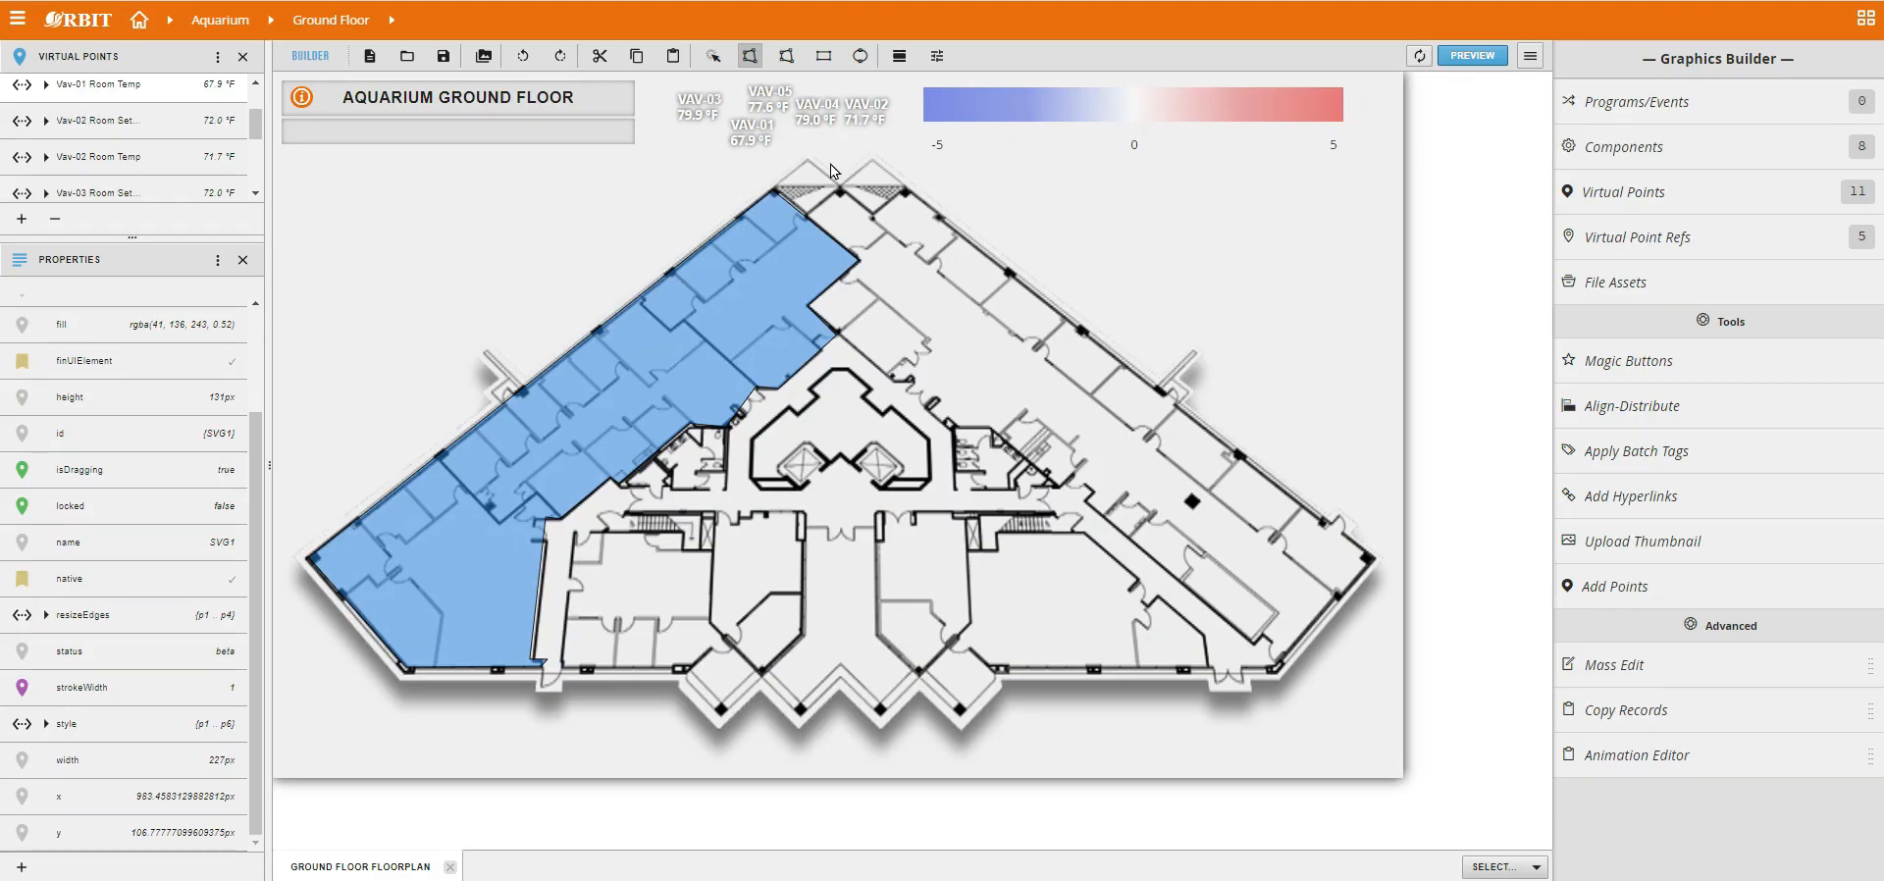
Draw a polygon tracing the floorplan's right wing and bind the Vav-02 Room Temp point to it.
left_click(749, 56)
left_click(841, 187)
left_click(869, 213)
left_click(905, 191)
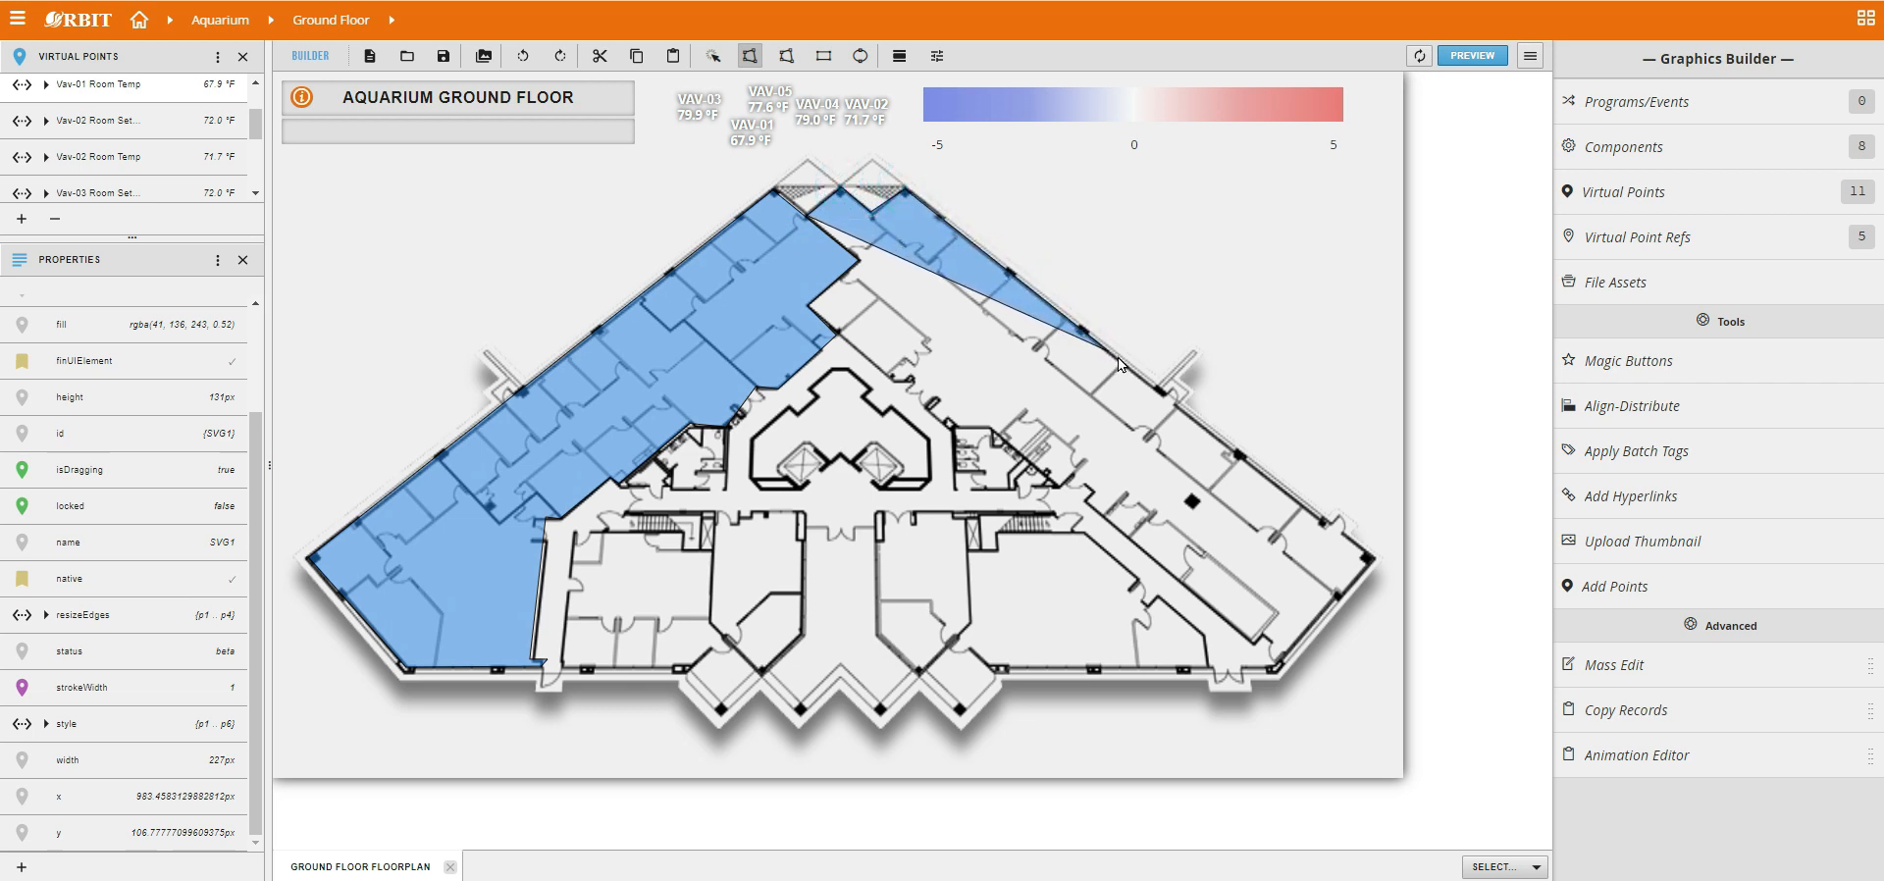
left_click(1374, 559)
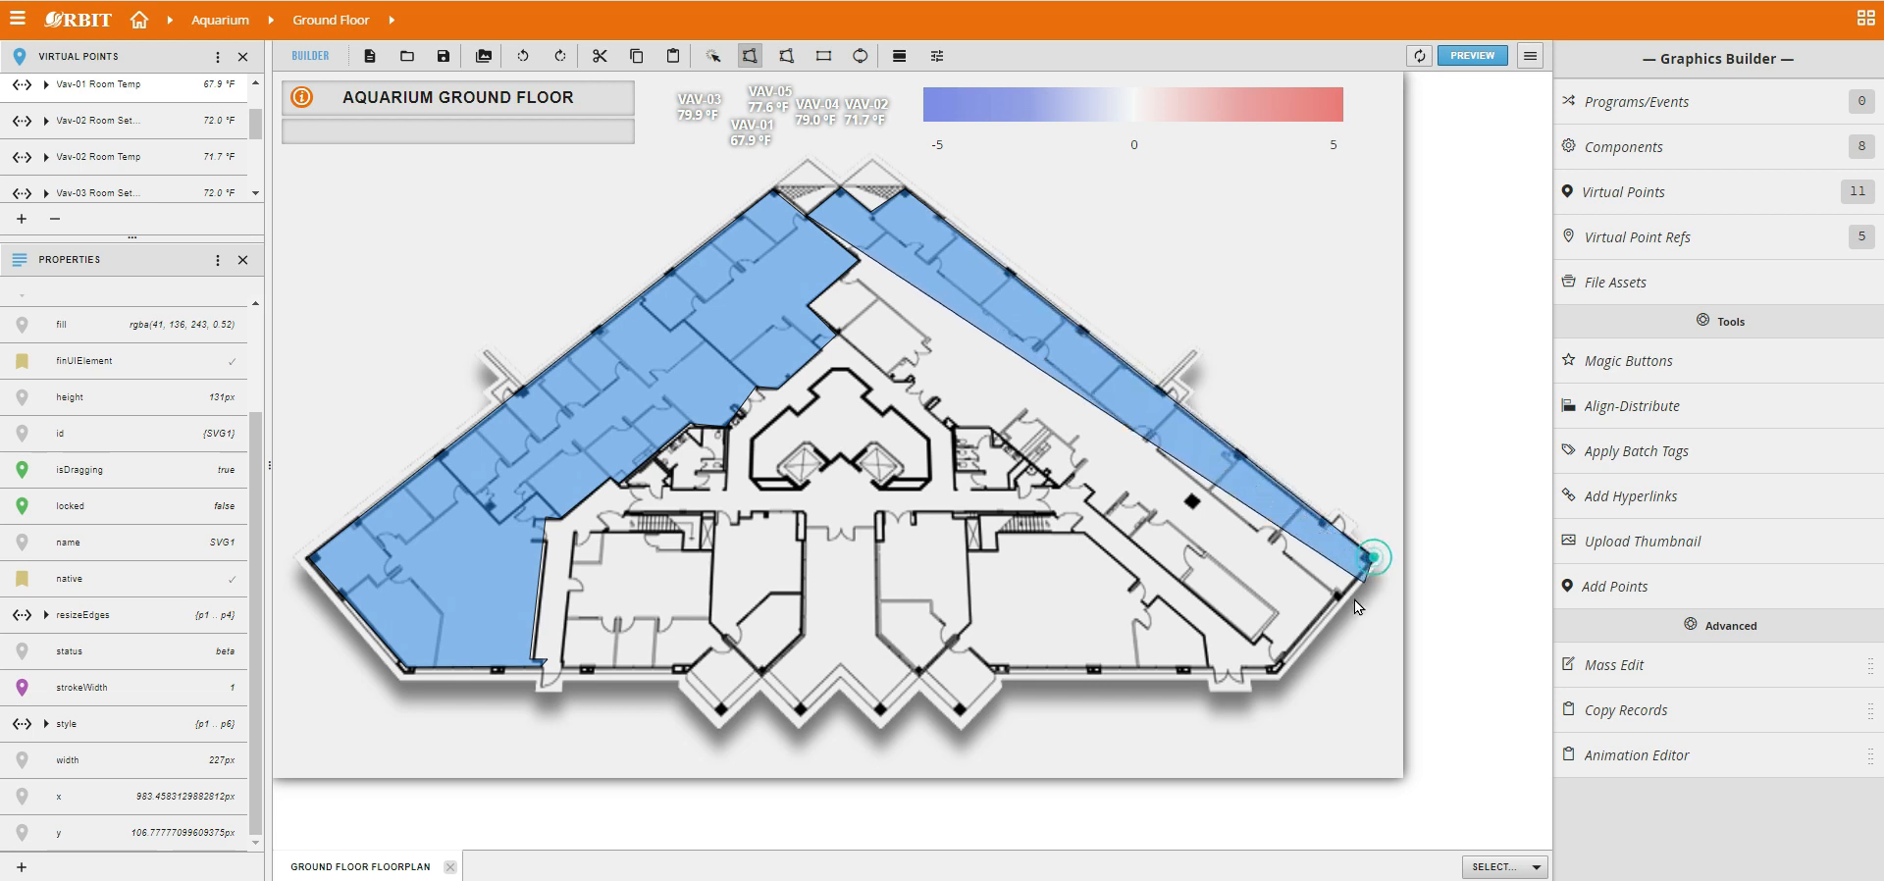
left_click(1278, 667)
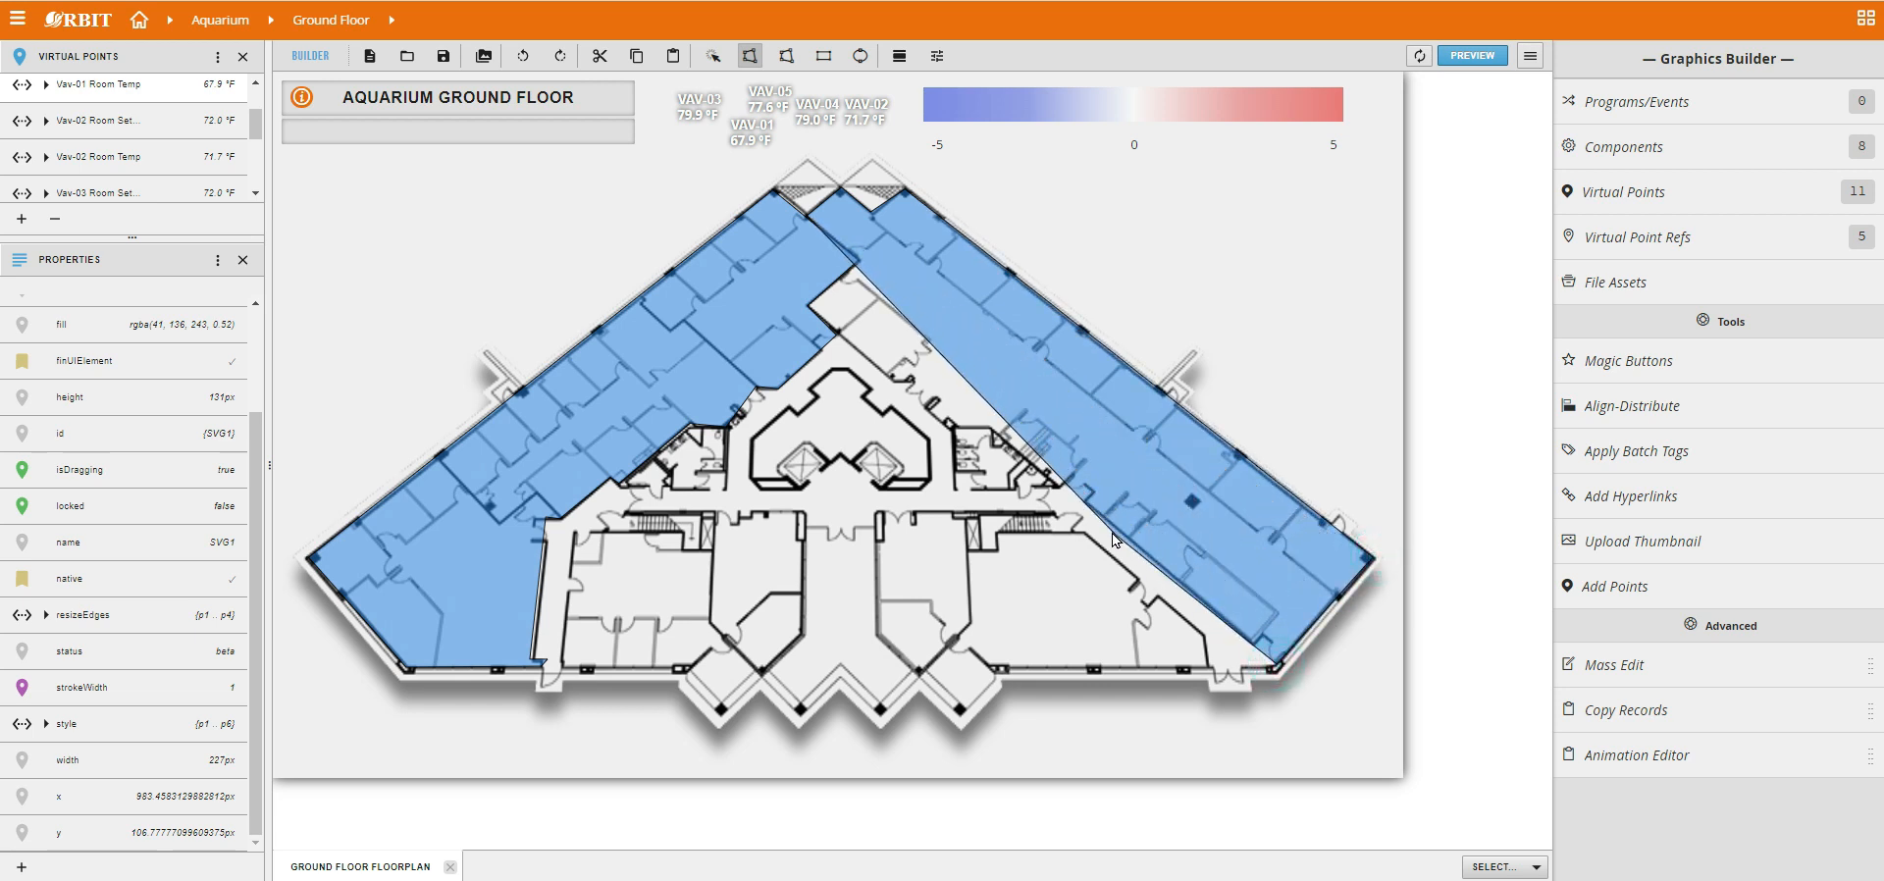
left_click(1086, 506)
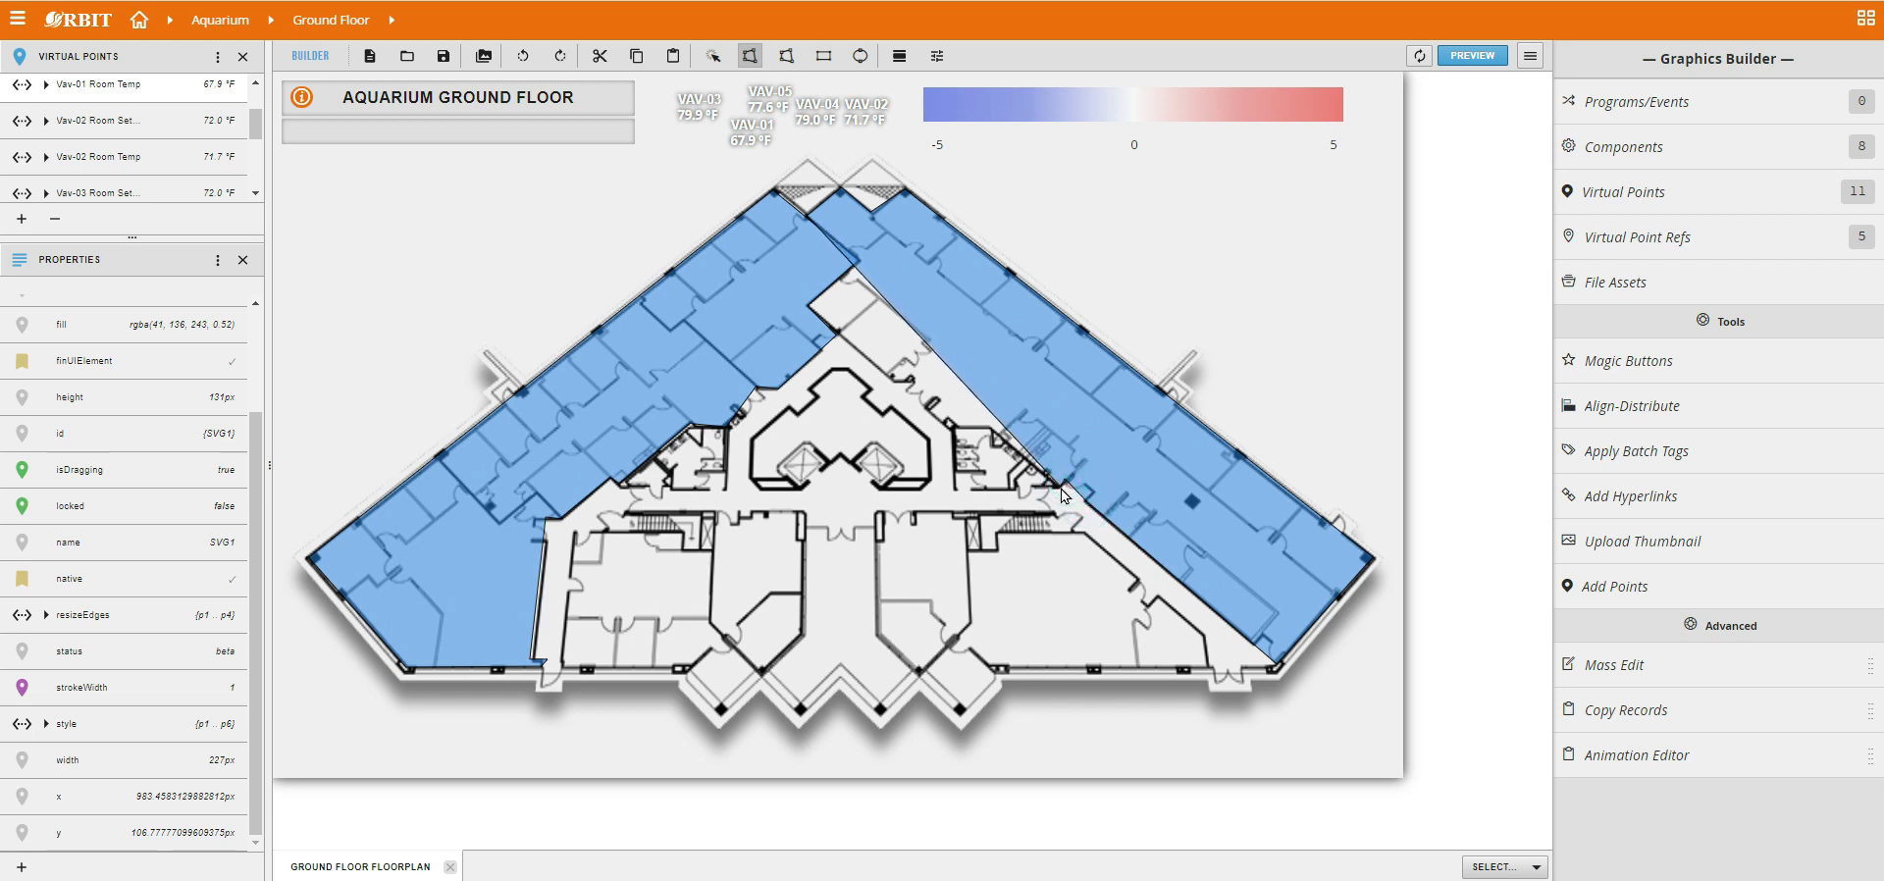
left_click(1060, 489)
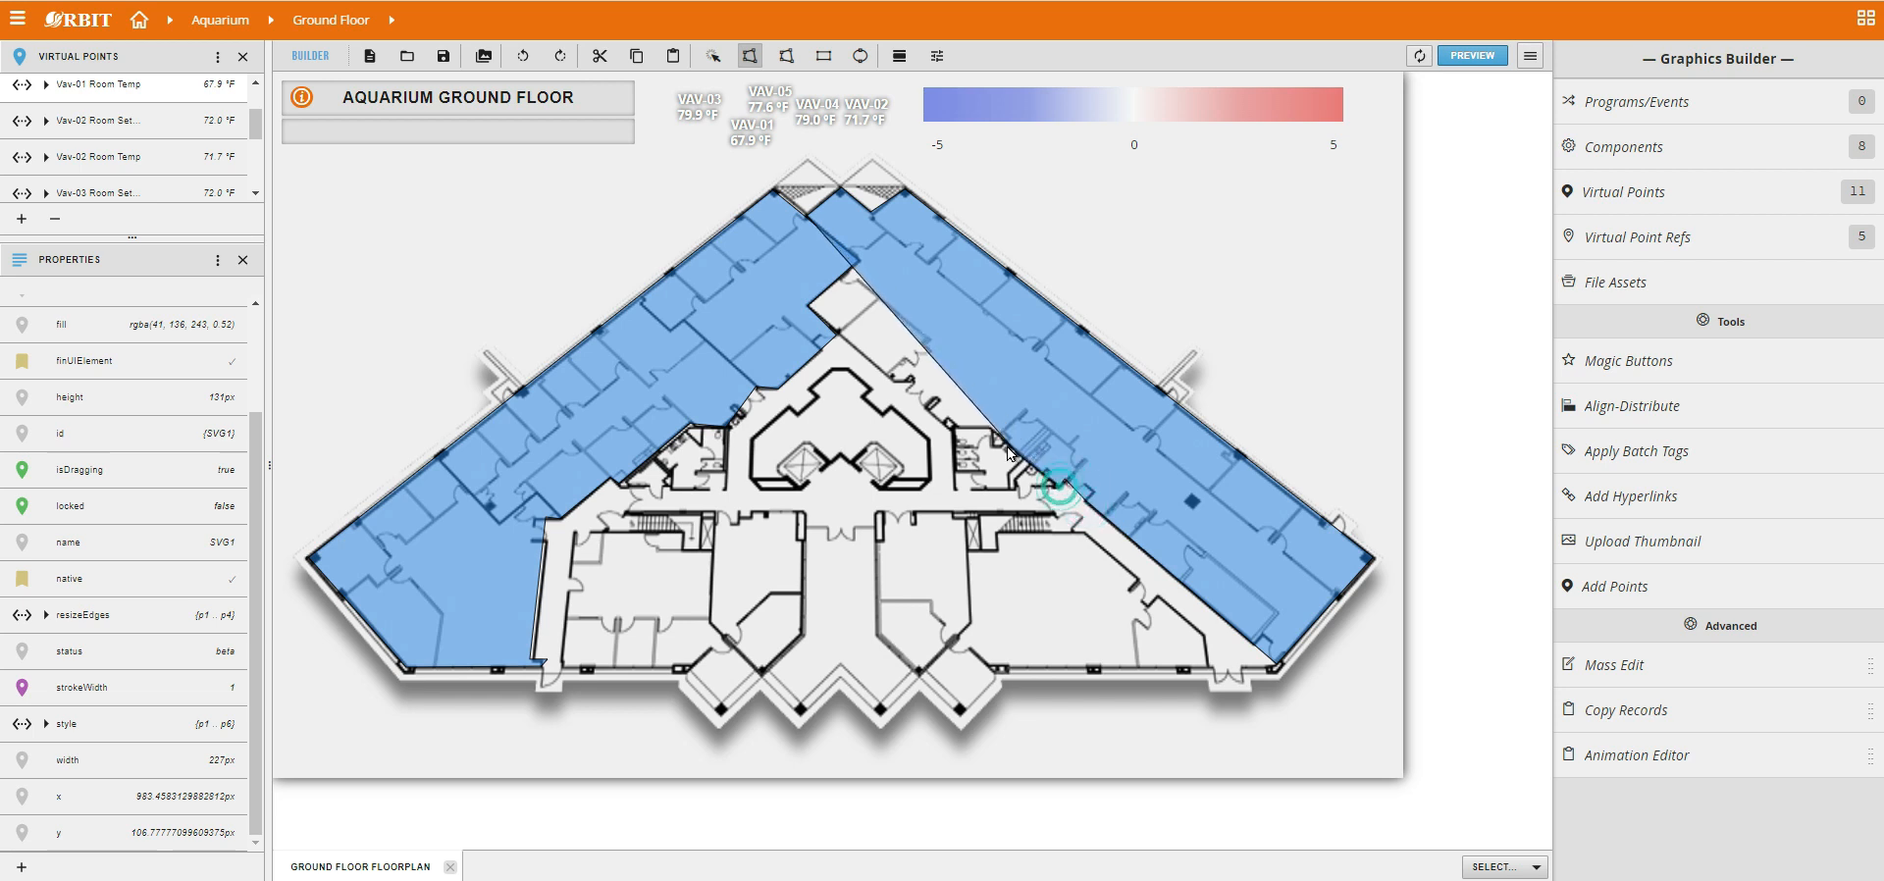
left_click(957, 435)
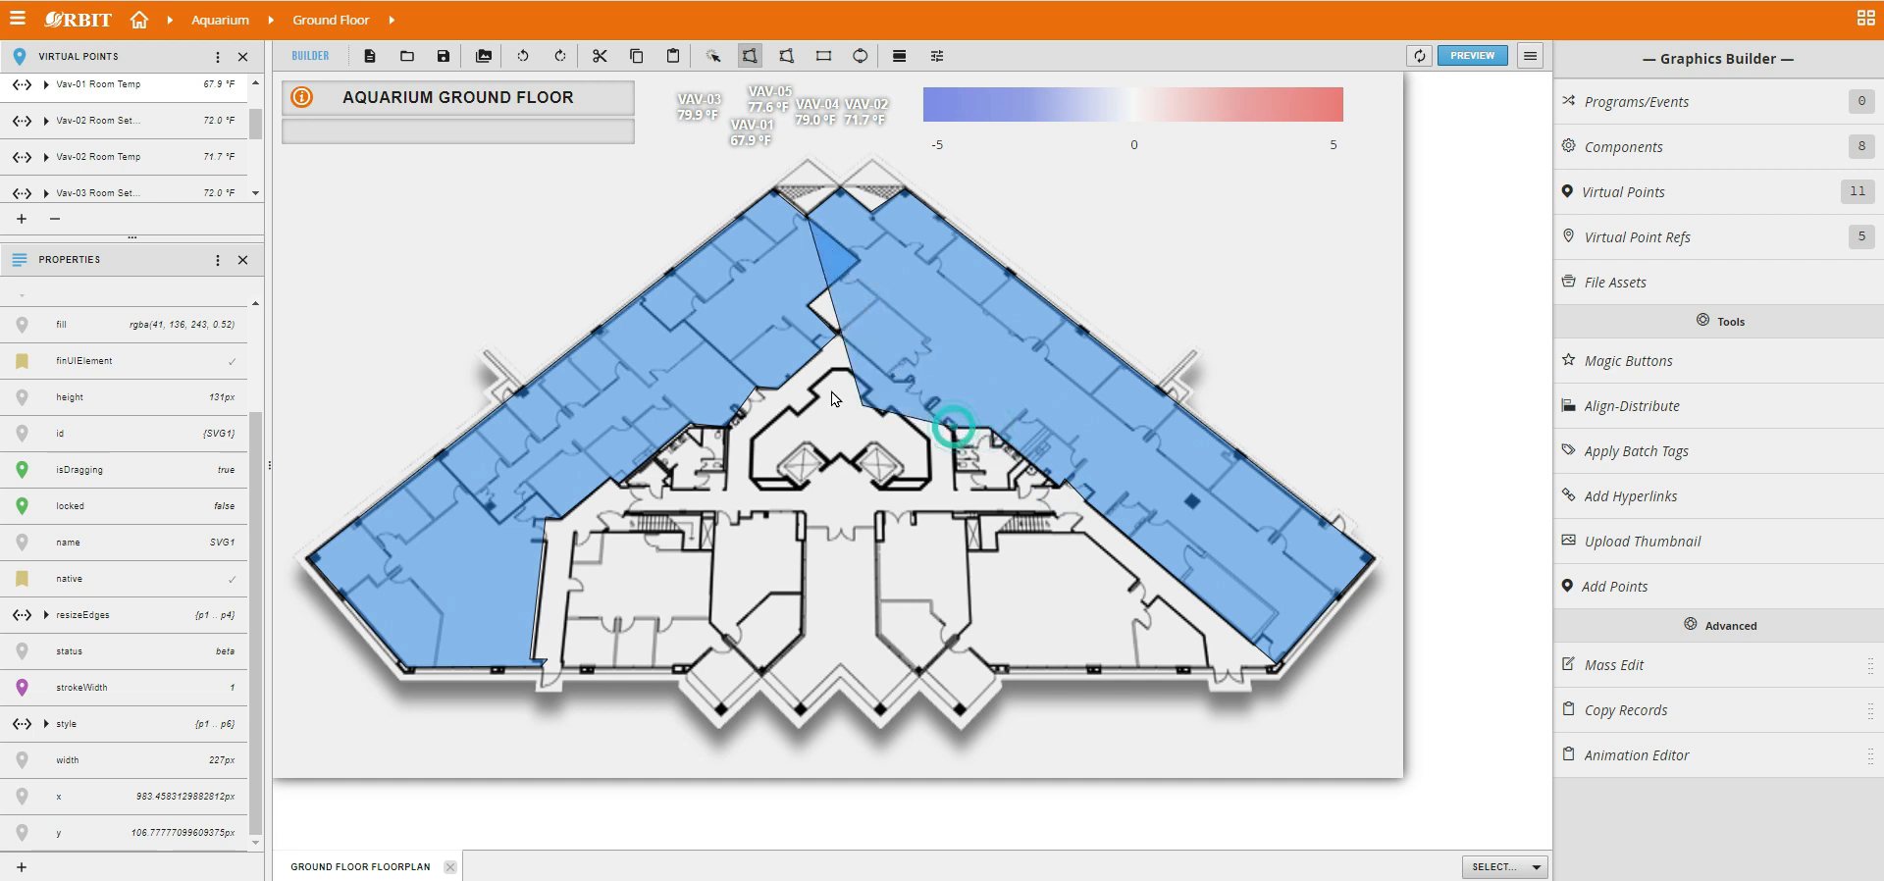
left_click(806, 305)
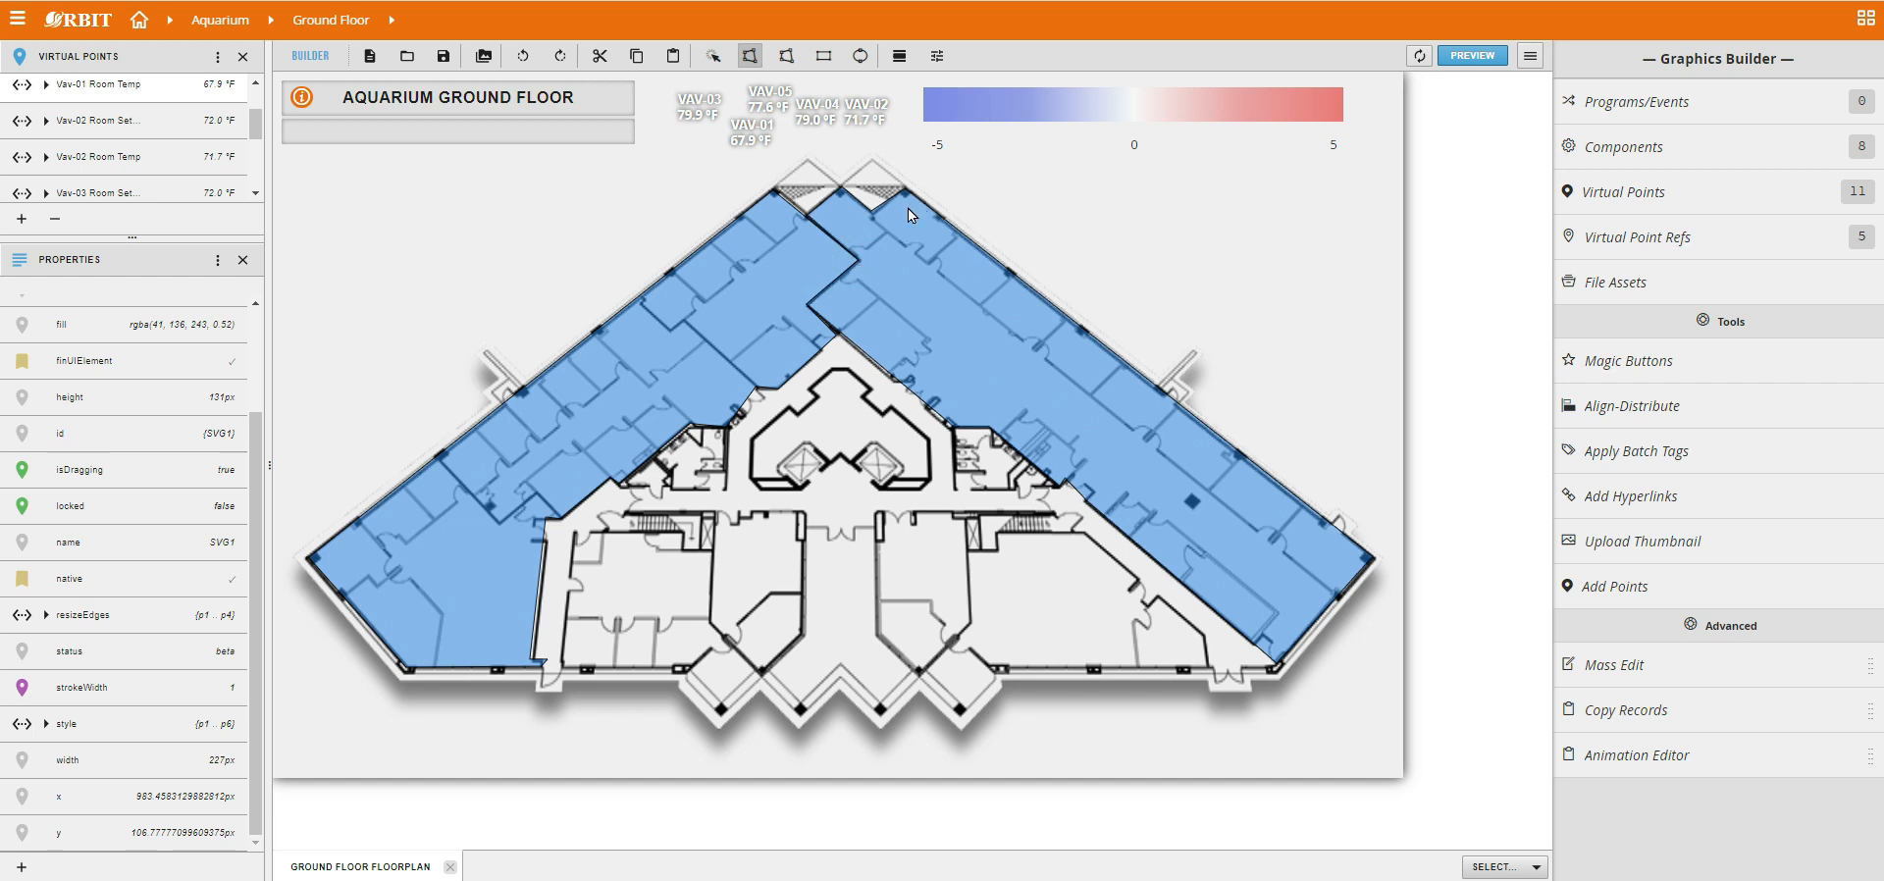
left_click_drag(256, 130, 256, 137)
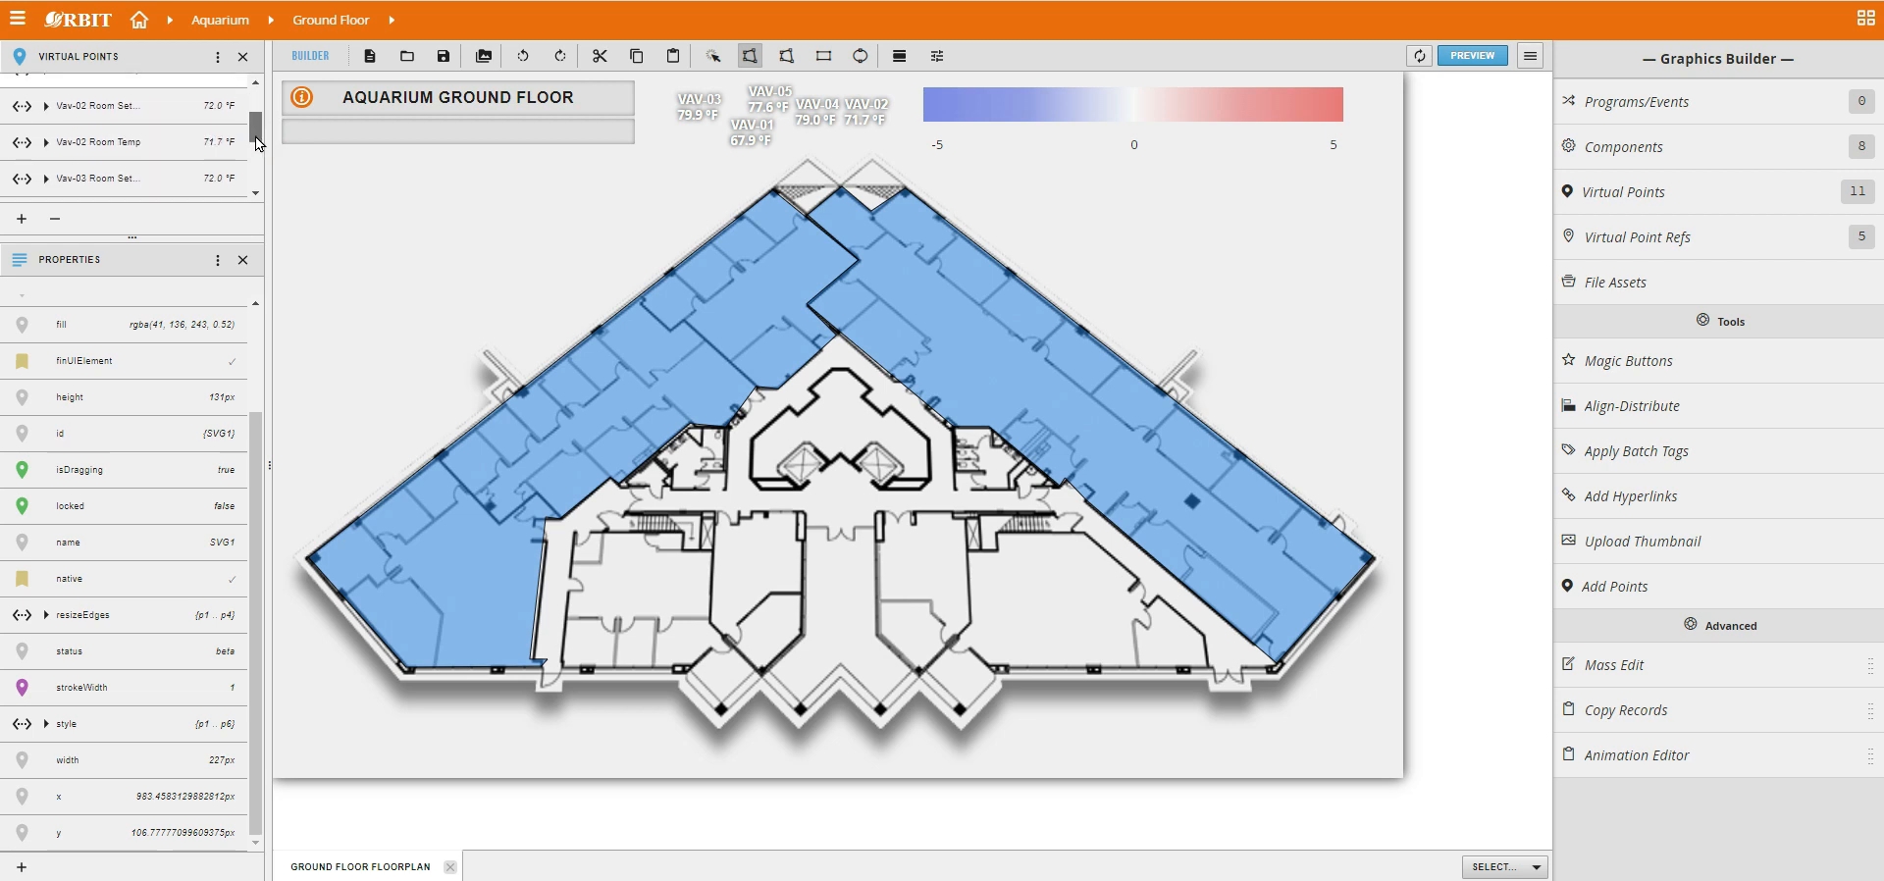
left_click_drag(127, 145, 1050, 399)
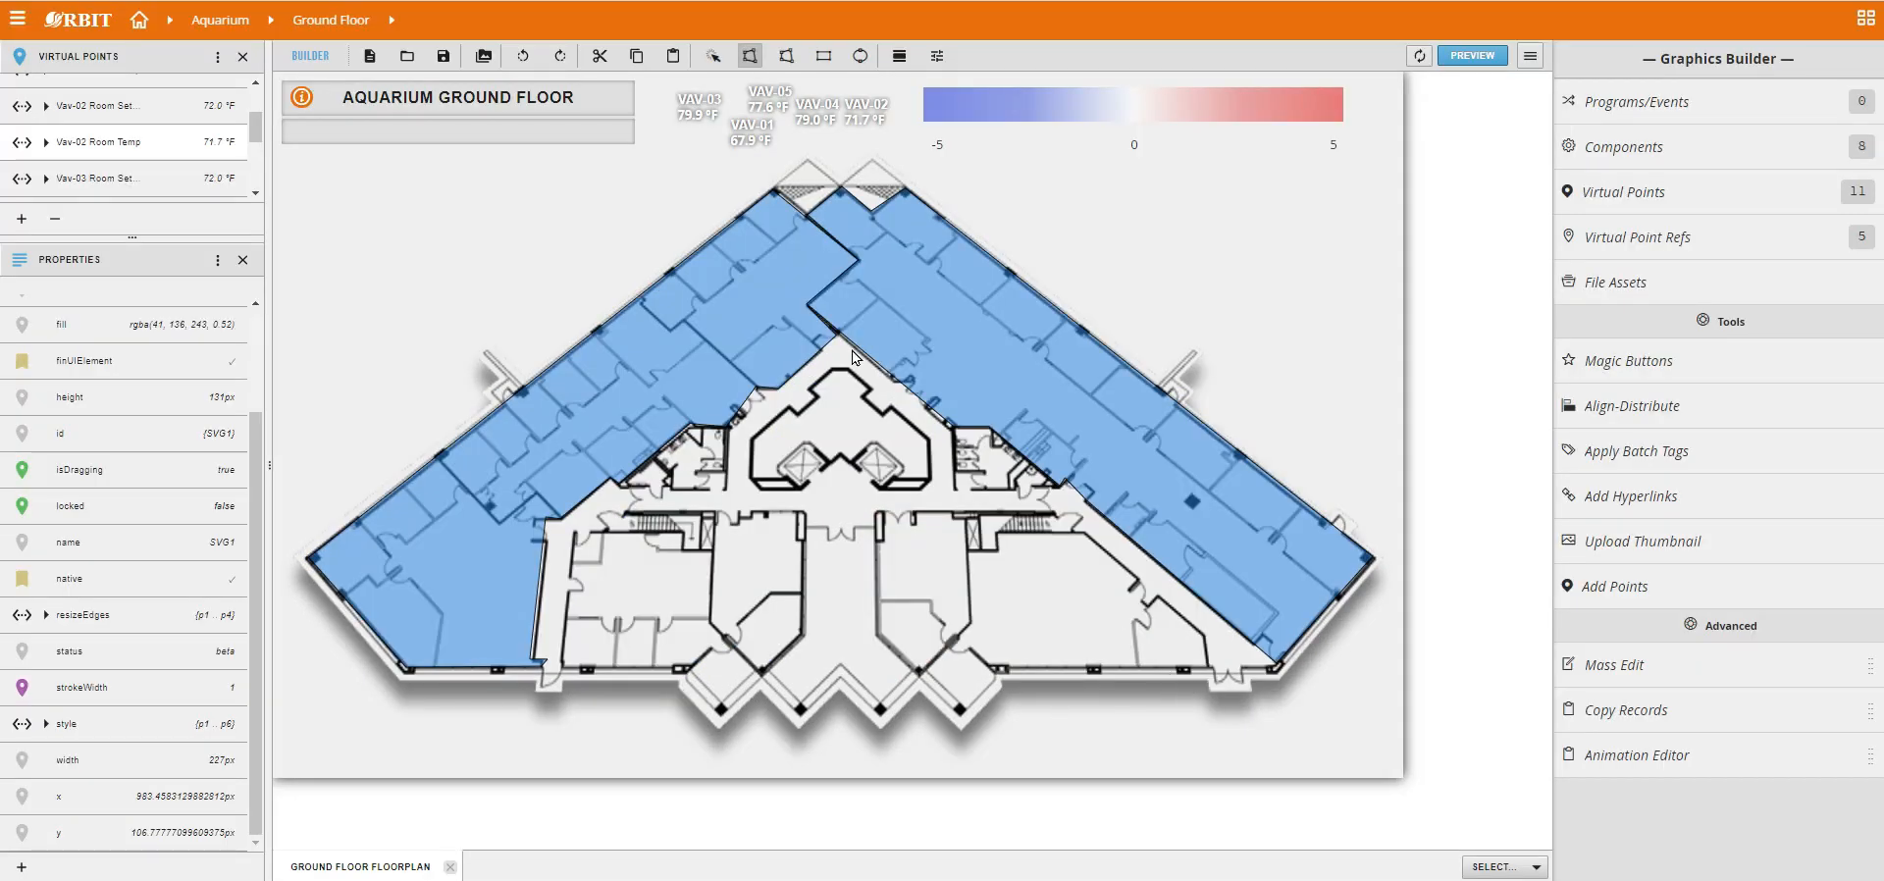
Draw a polygon over the floorplan's lower-right rooms beside the central entrance and bind the Vav-03 Room Temp point to it.
left_click(1205, 666)
left_click(1203, 635)
left_click(1084, 535)
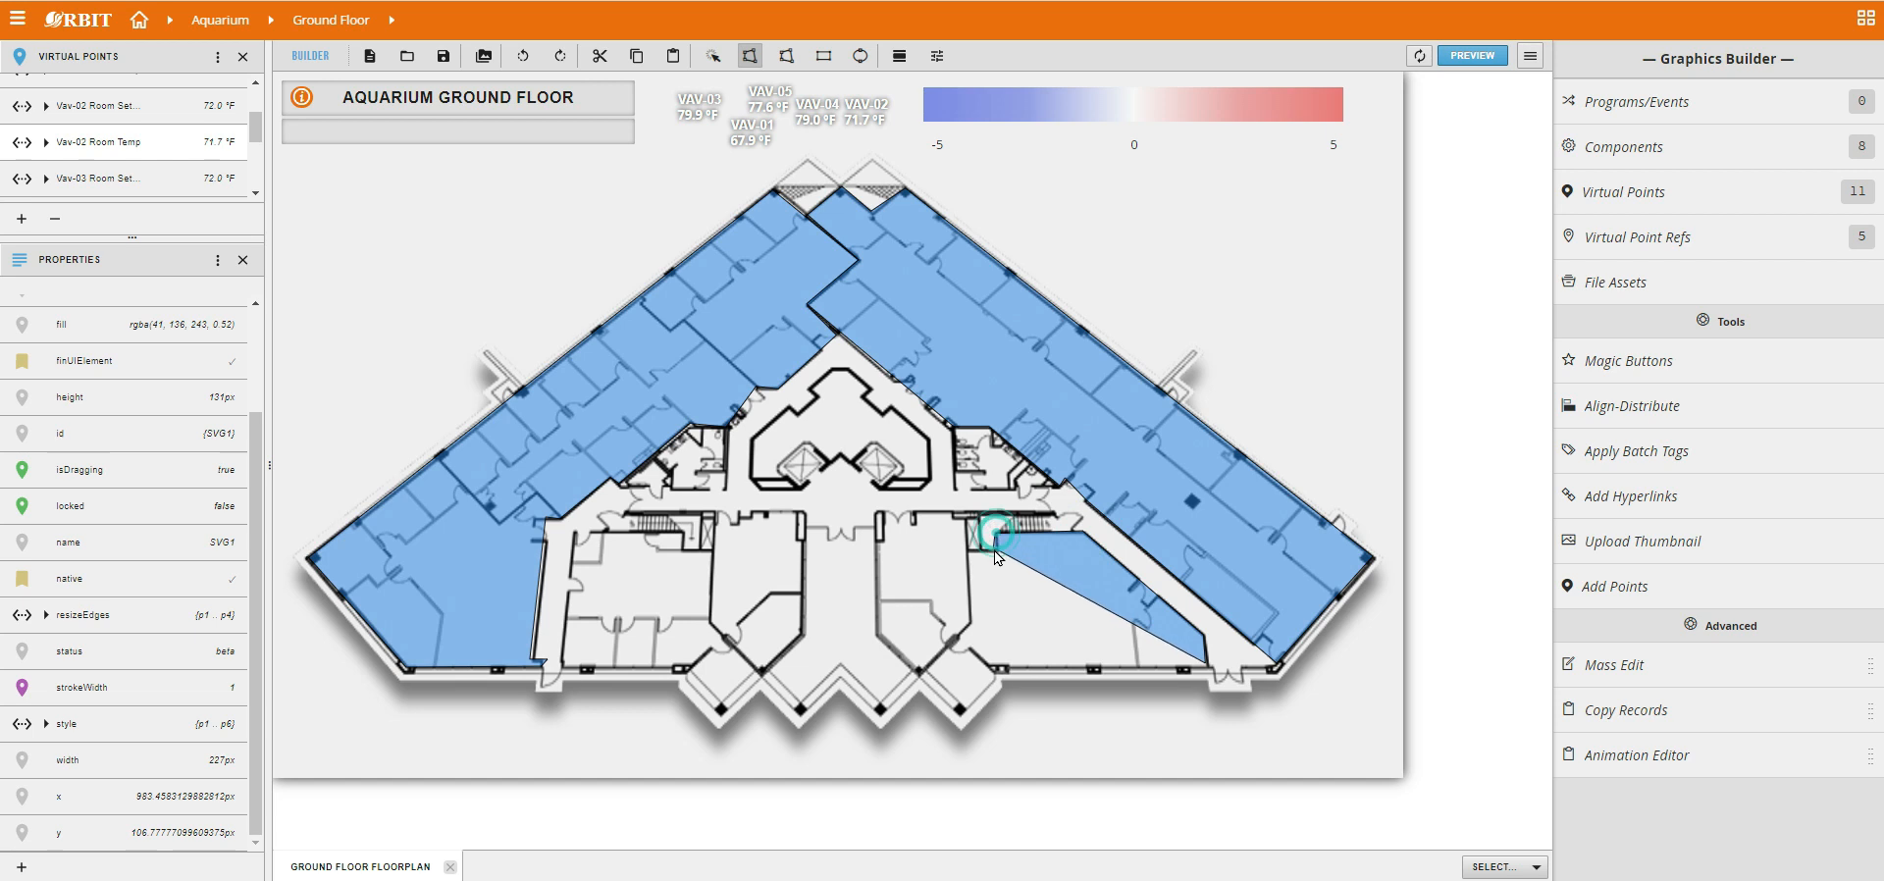
left_click(997, 551)
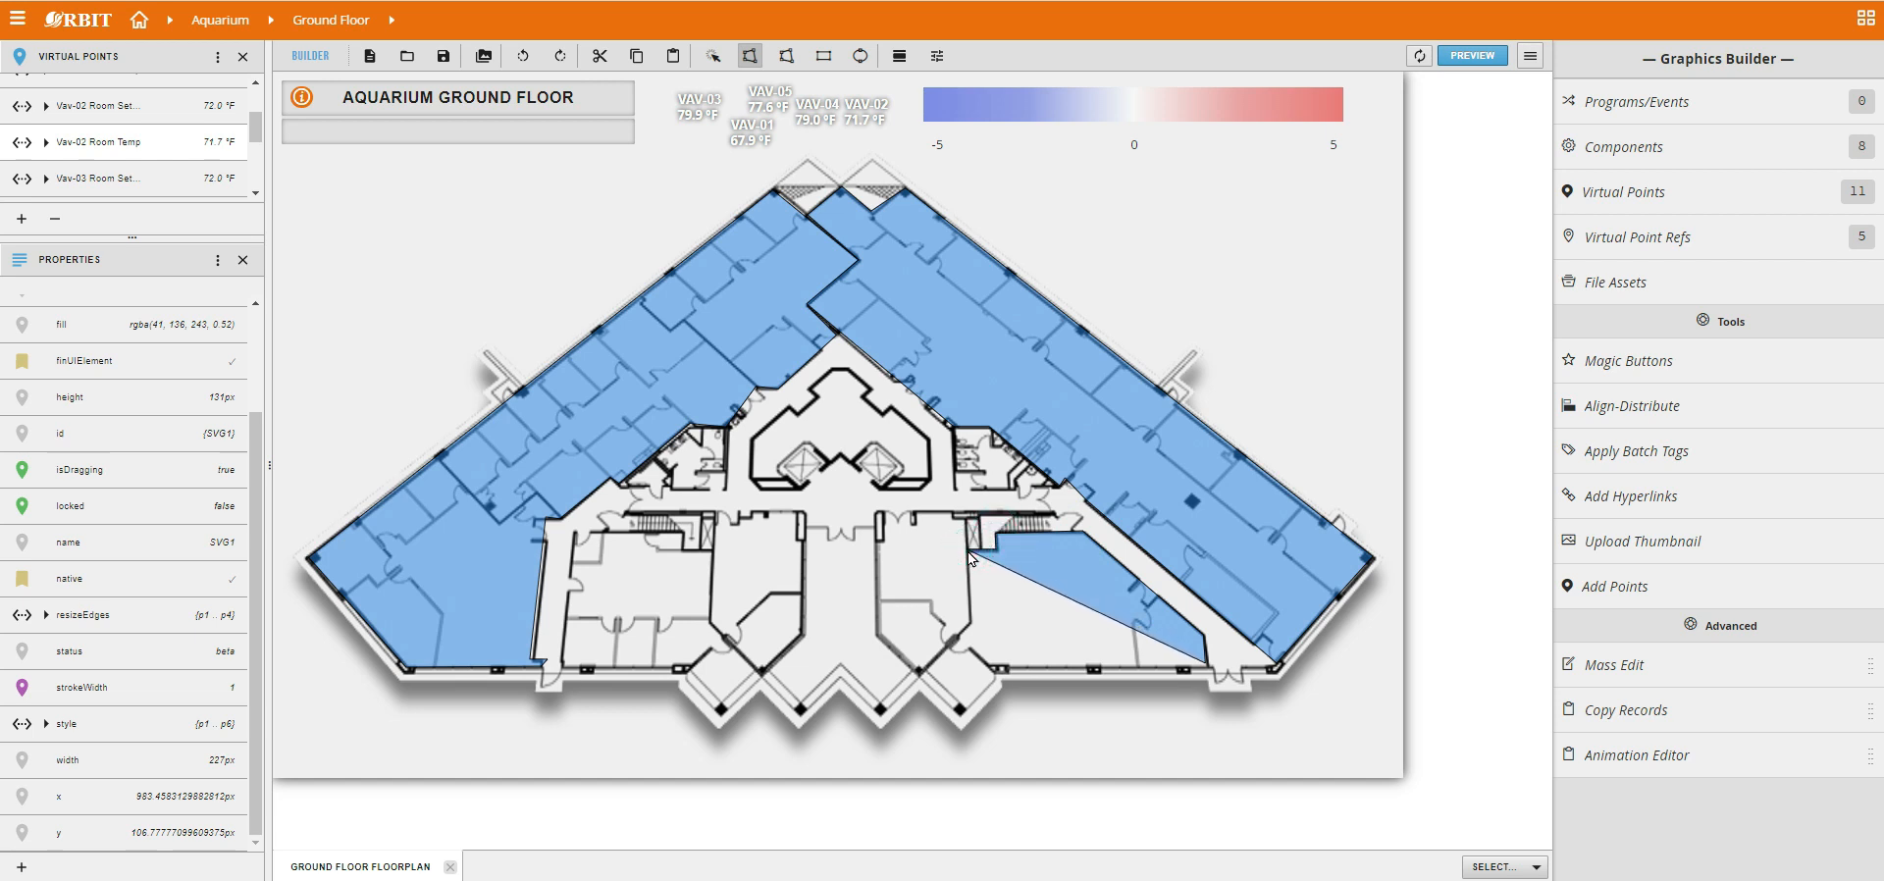
left_click(968, 552)
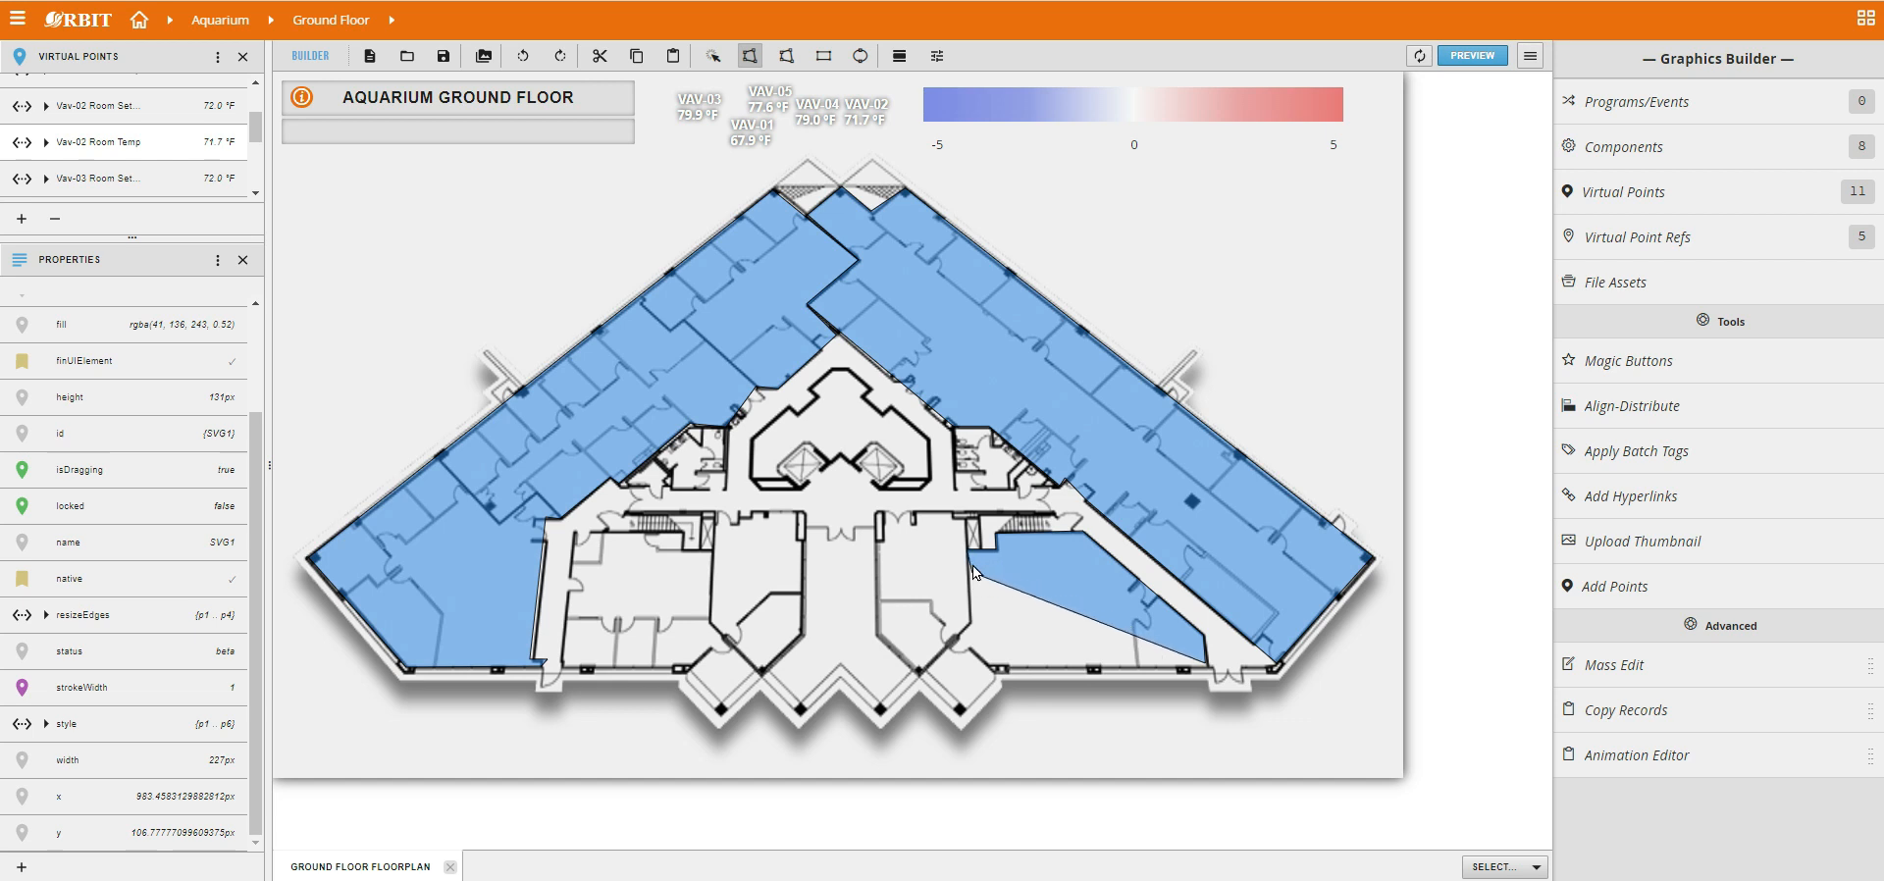
left_click(966, 514)
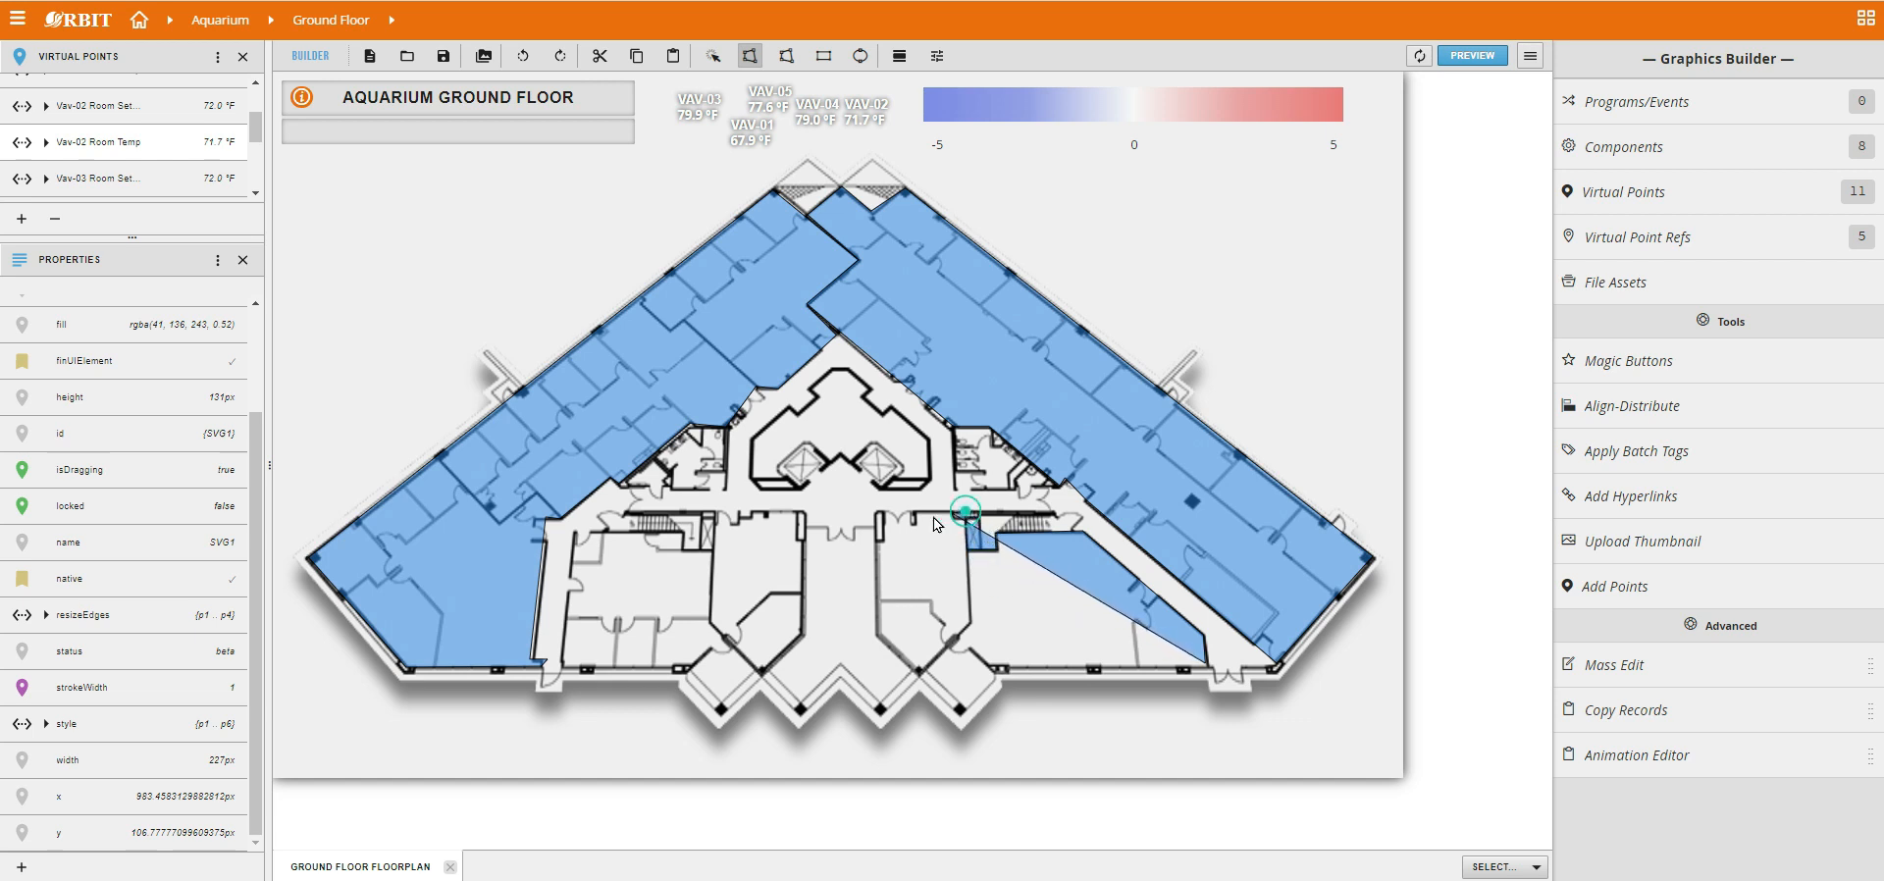
left_click(879, 515)
left_click(876, 636)
left_click(918, 673)
left_click(956, 639)
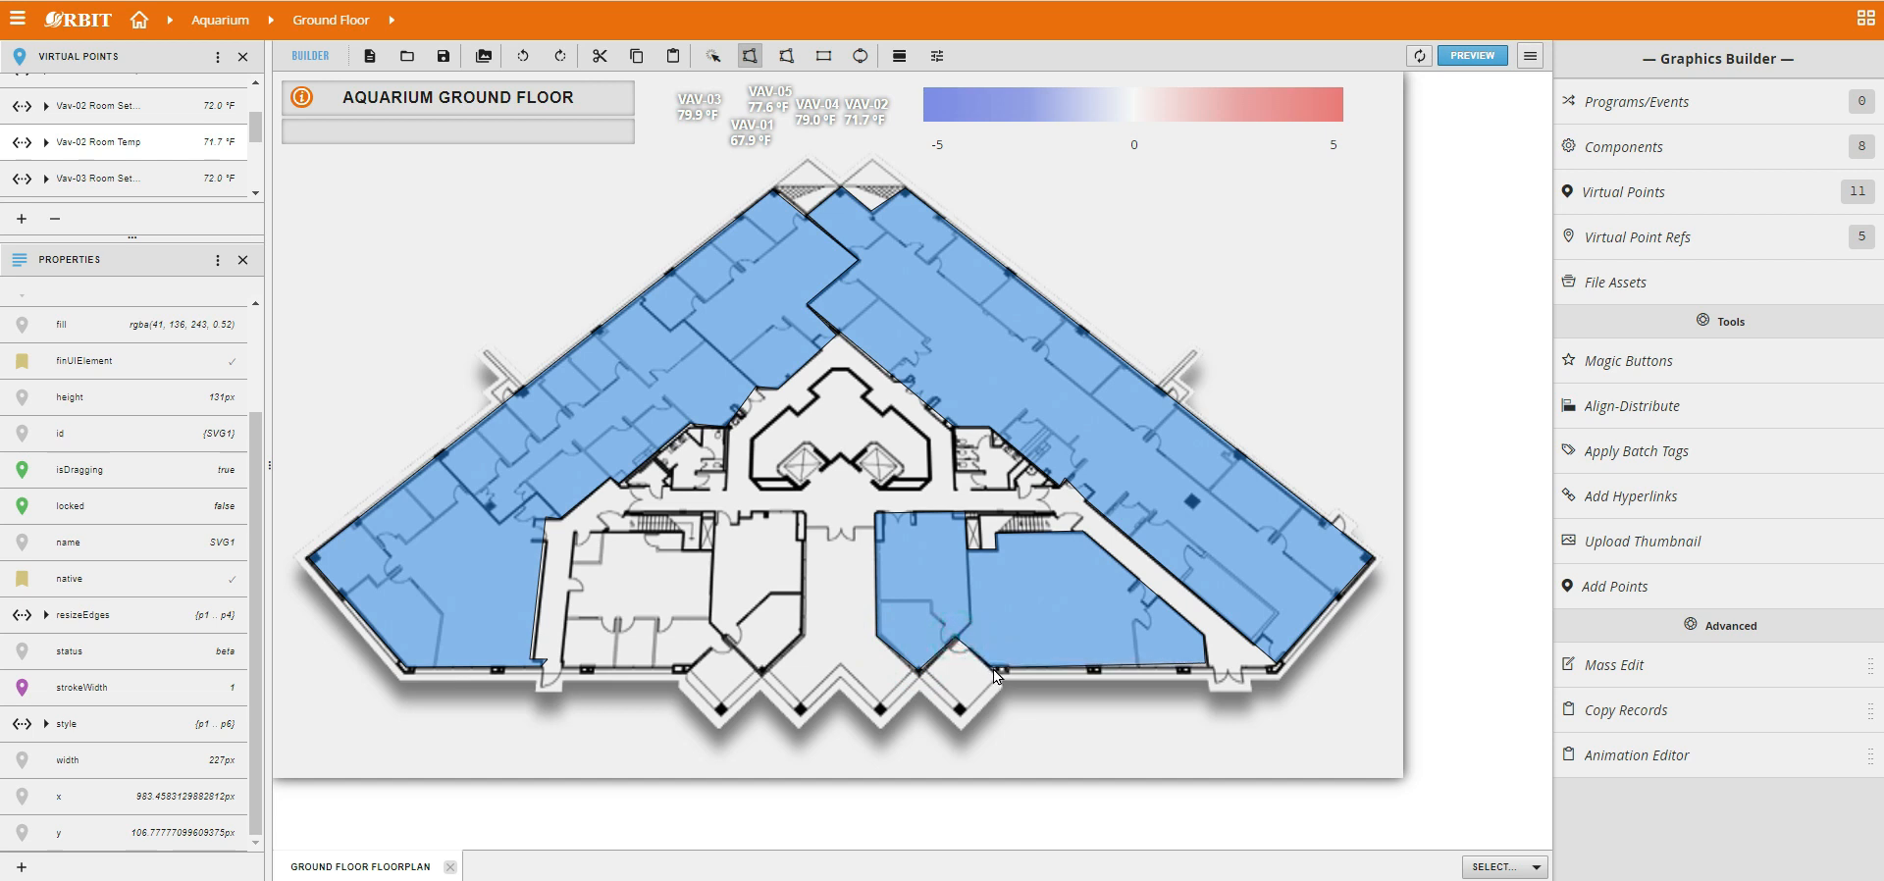
left_click(994, 670)
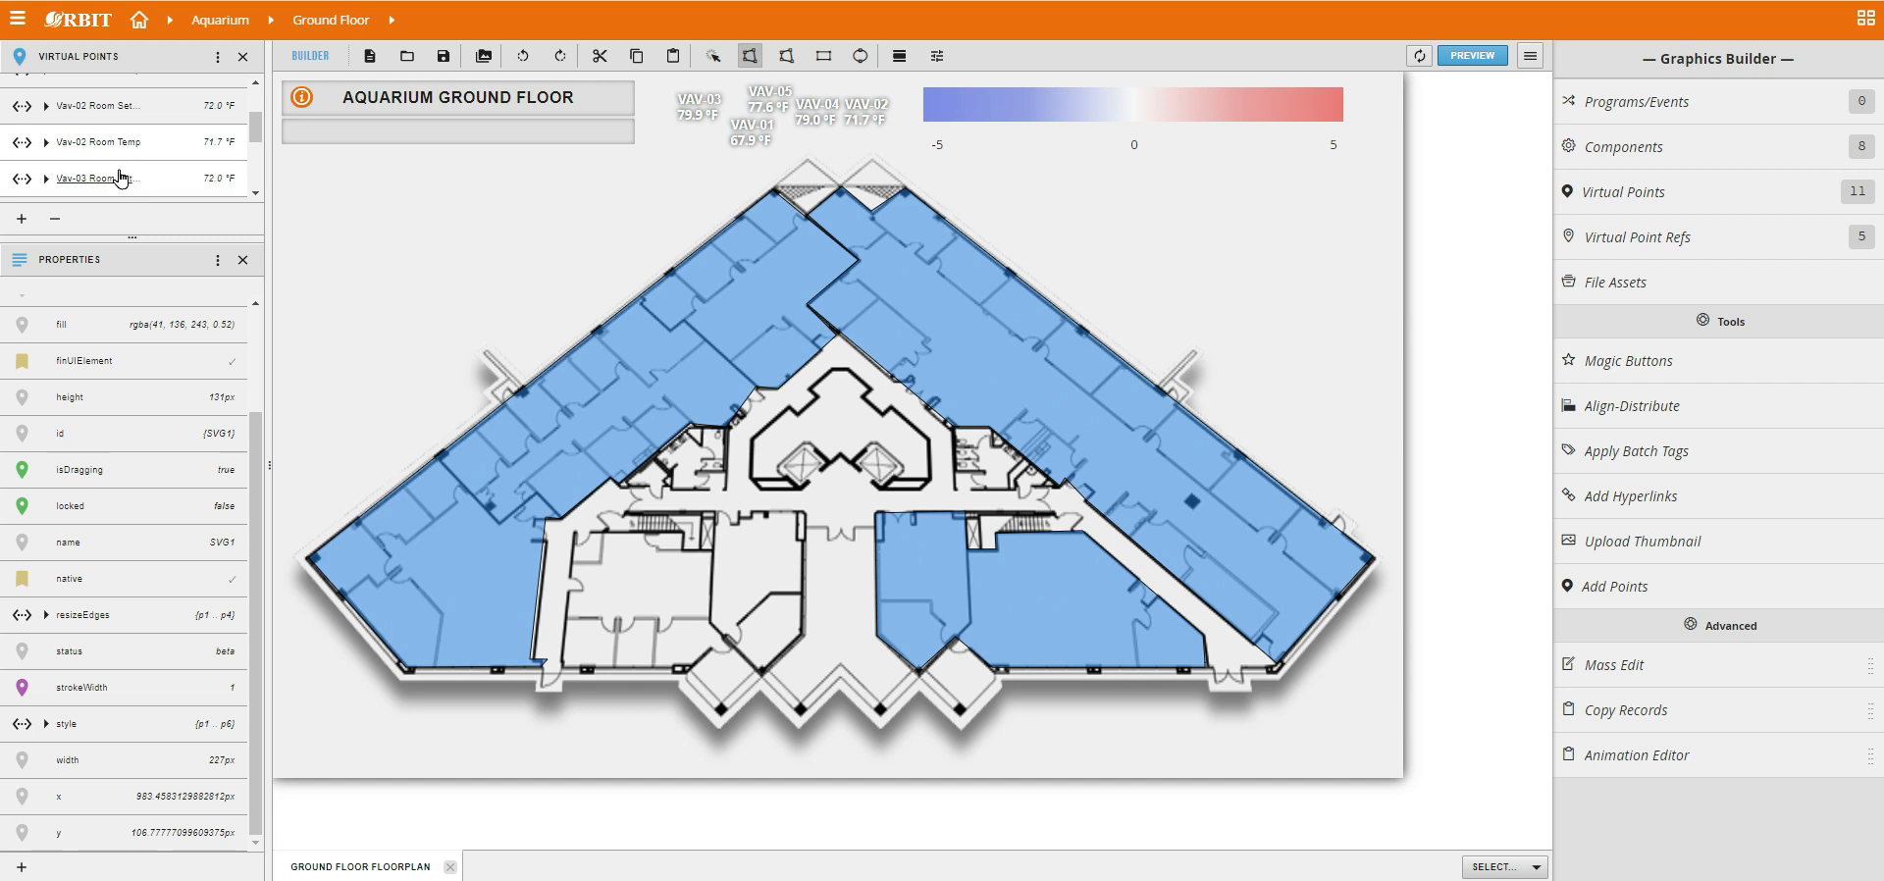
scroll(121, 178, "down", 3)
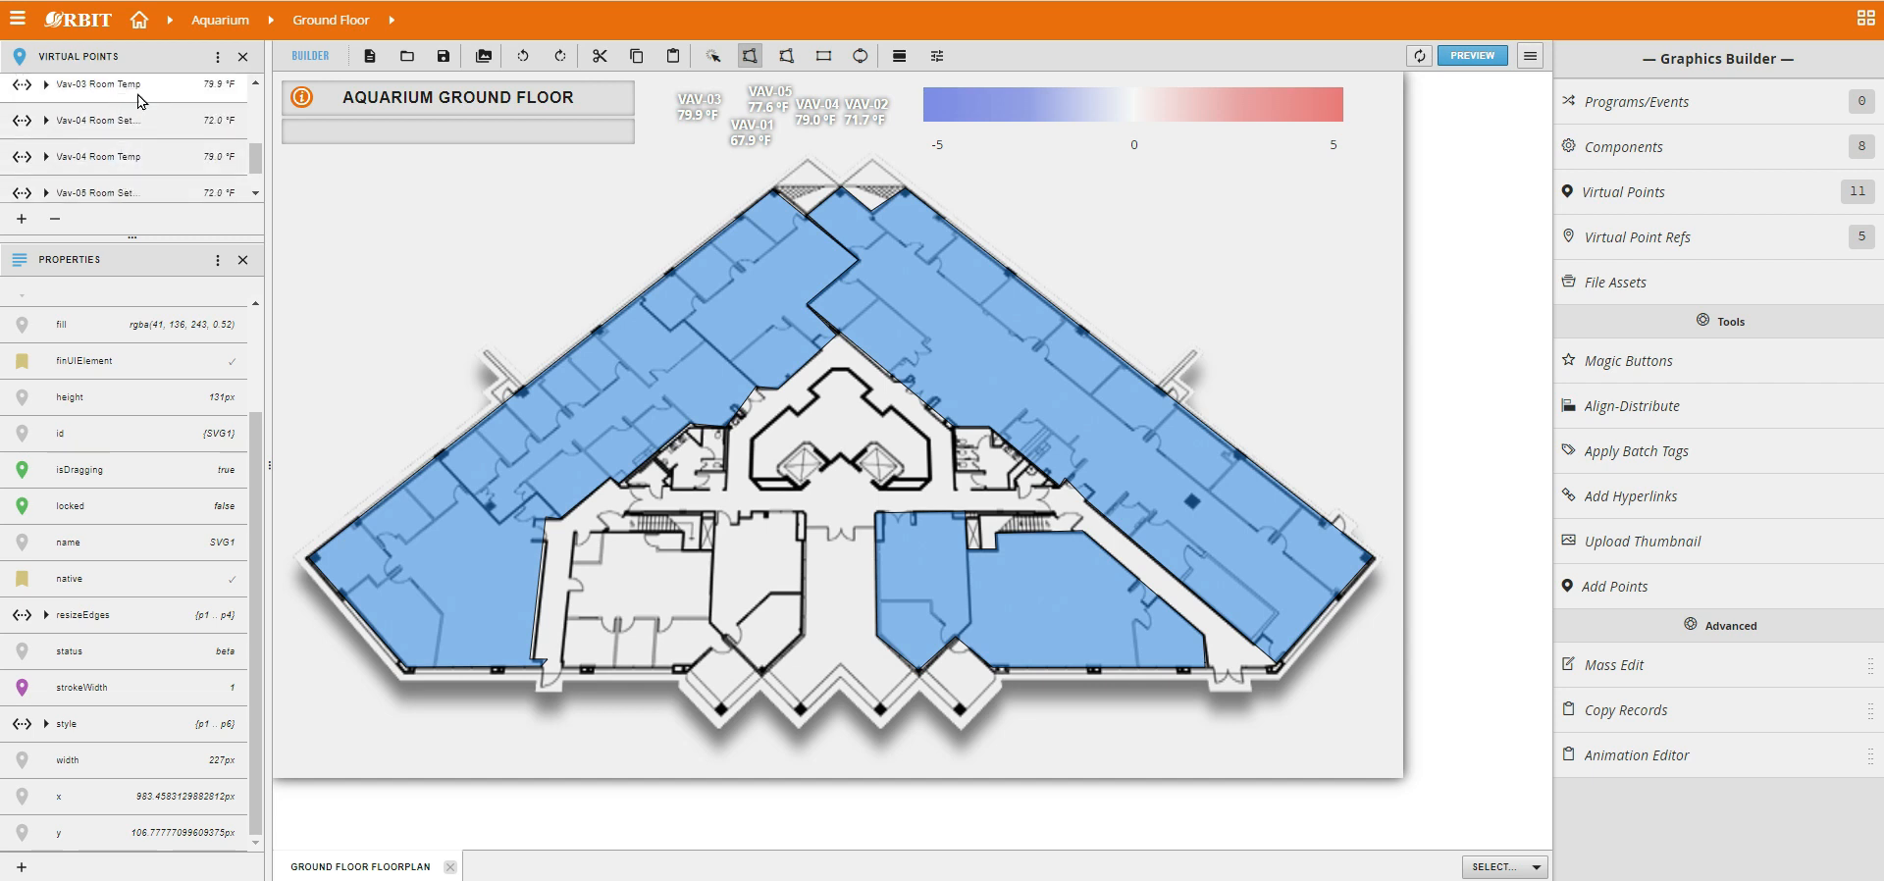
left_click_drag(90, 86, 946, 555)
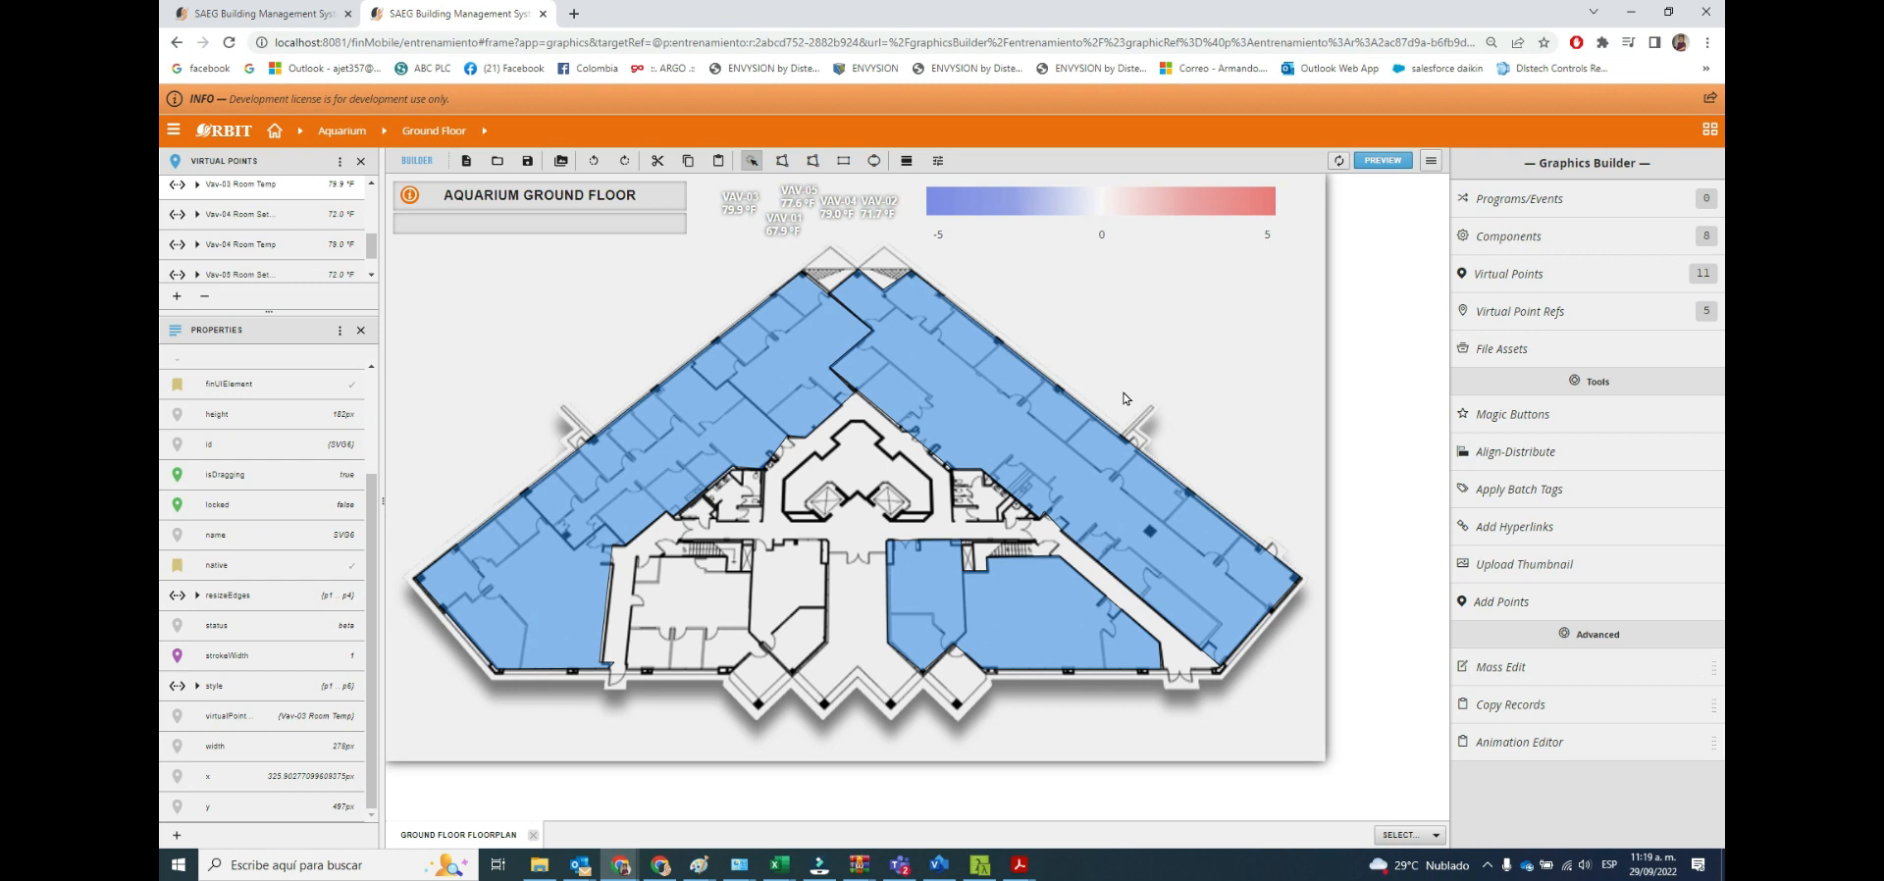
Draw a polygon over the floorplan's lower-left rooms, between the central entrance and the left-wing corridor.
left_click(782, 160)
left_click(826, 542)
left_click(824, 648)
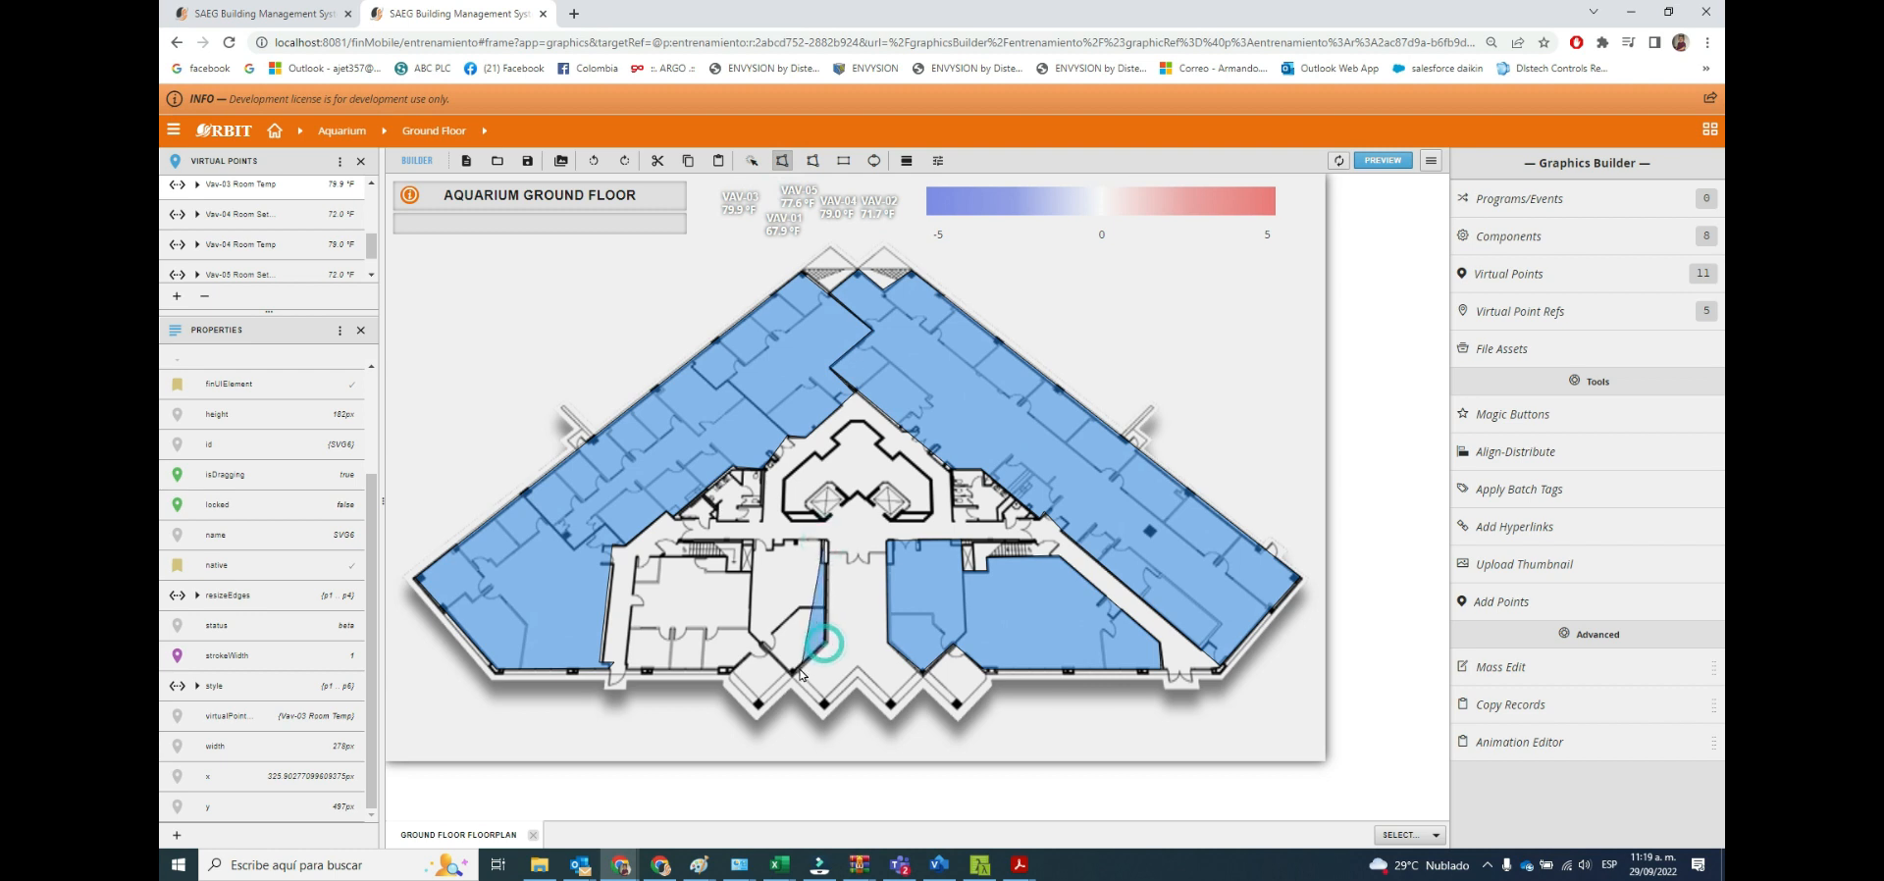
left_click(793, 676)
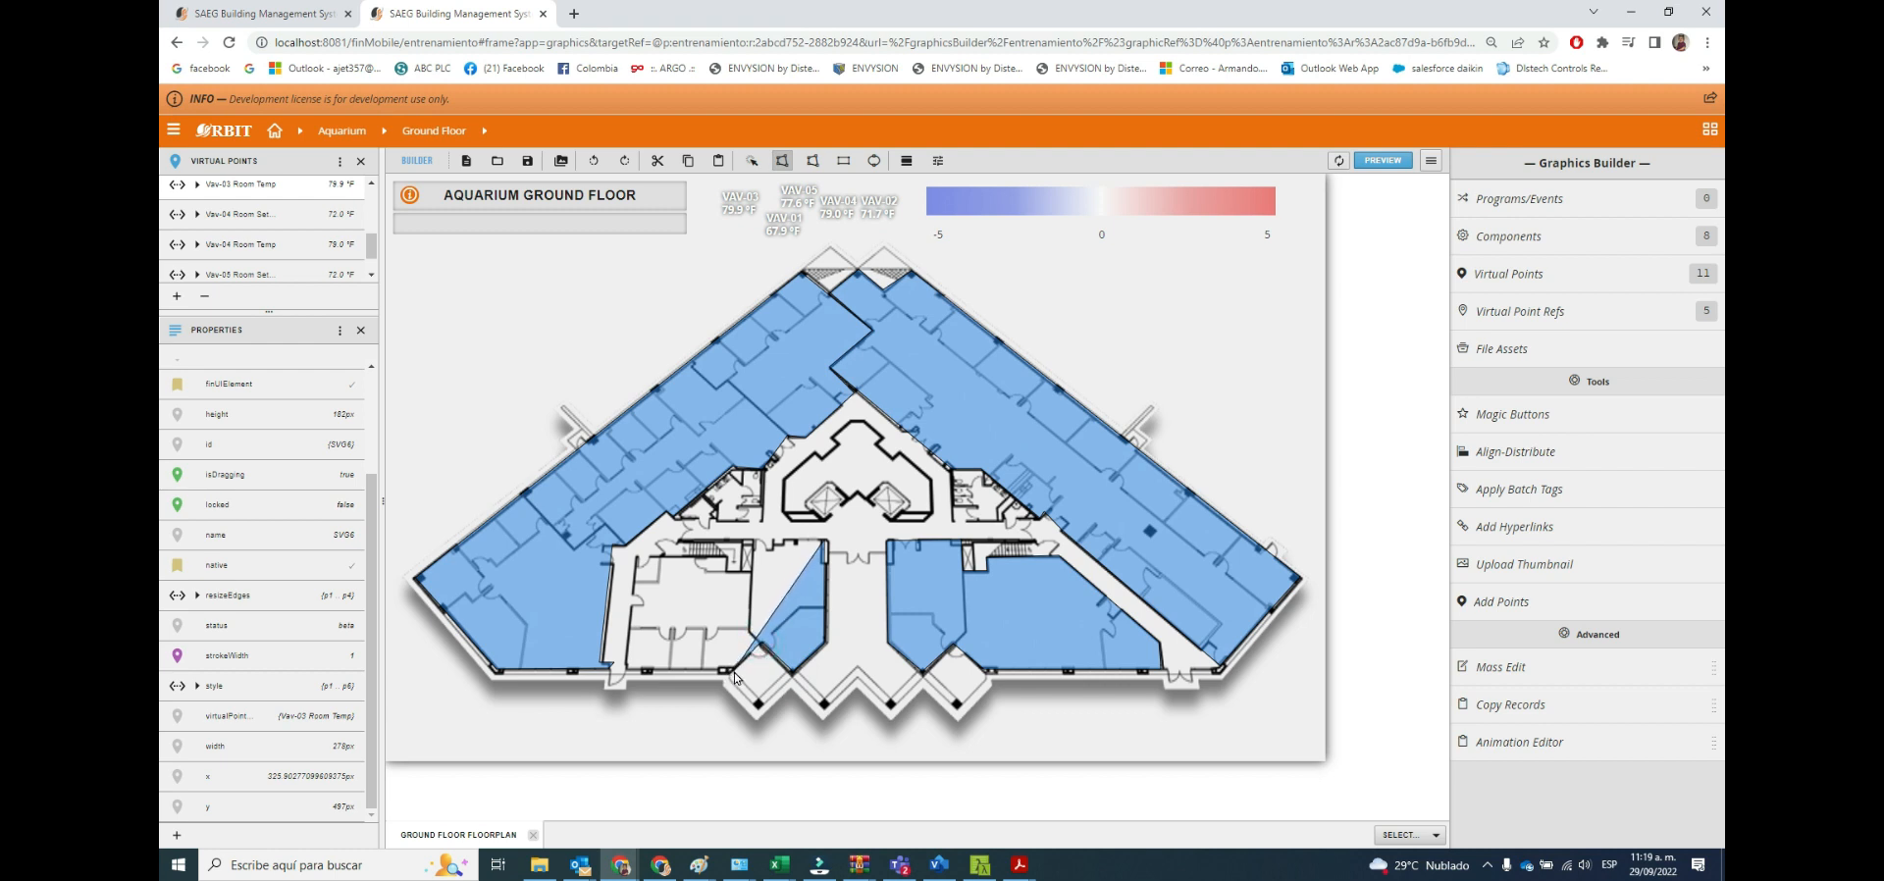
left_click(626, 669)
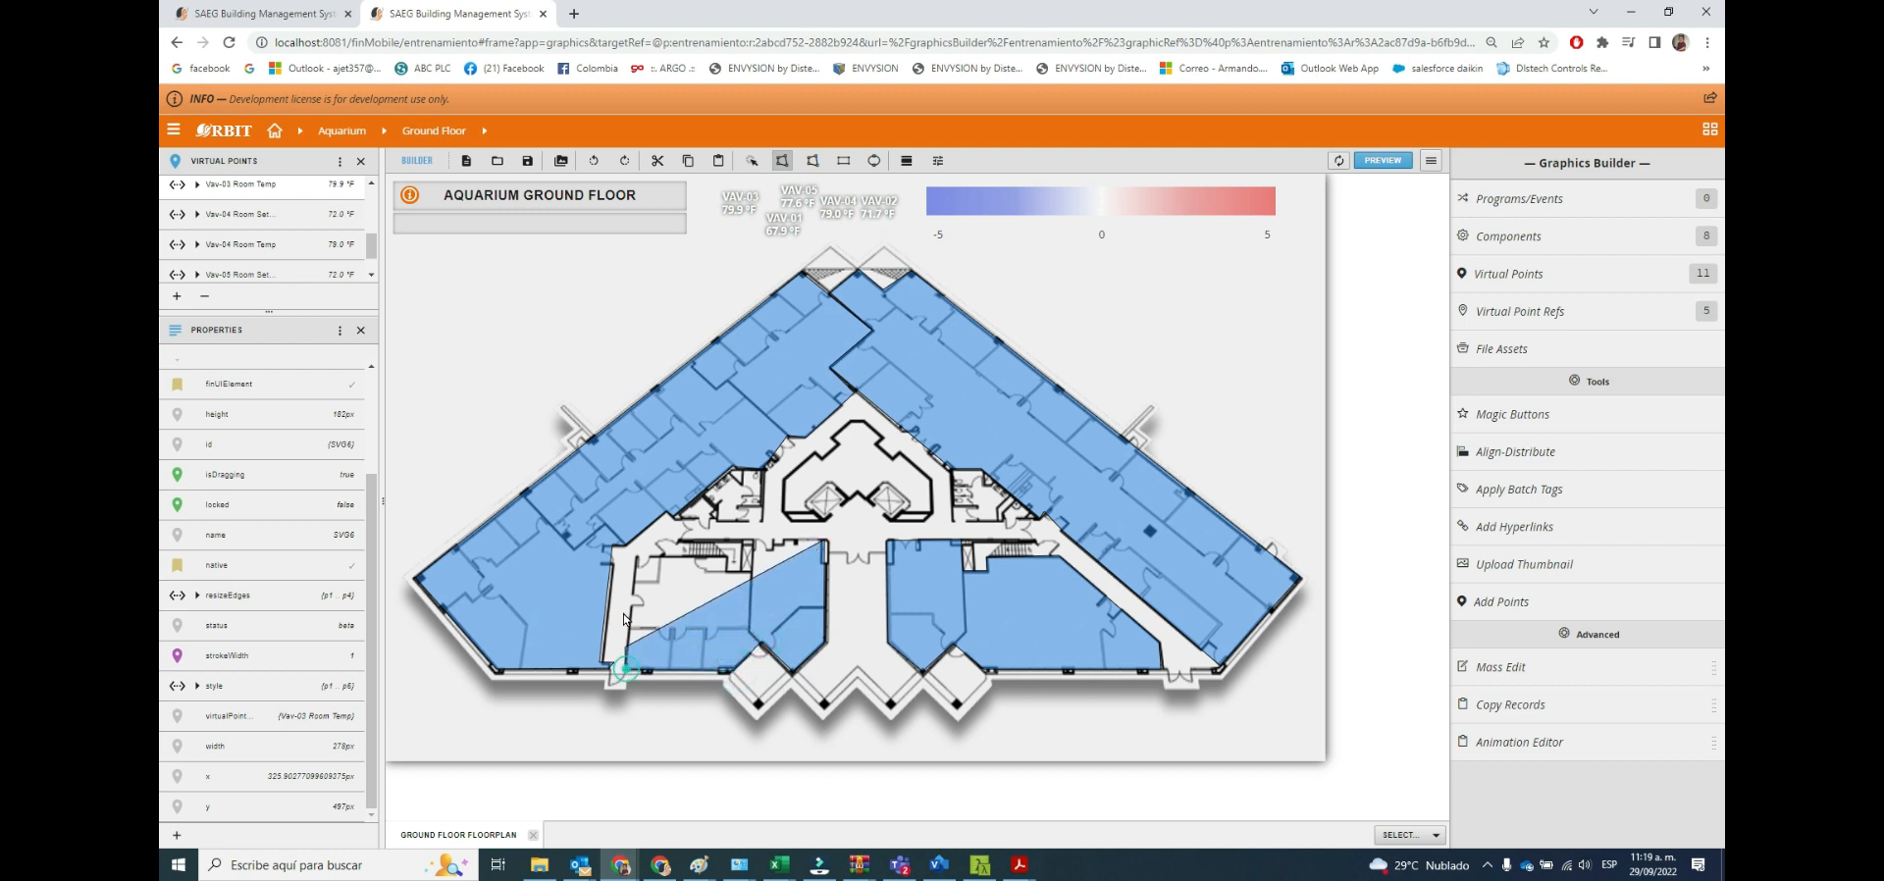
left_click(637, 558)
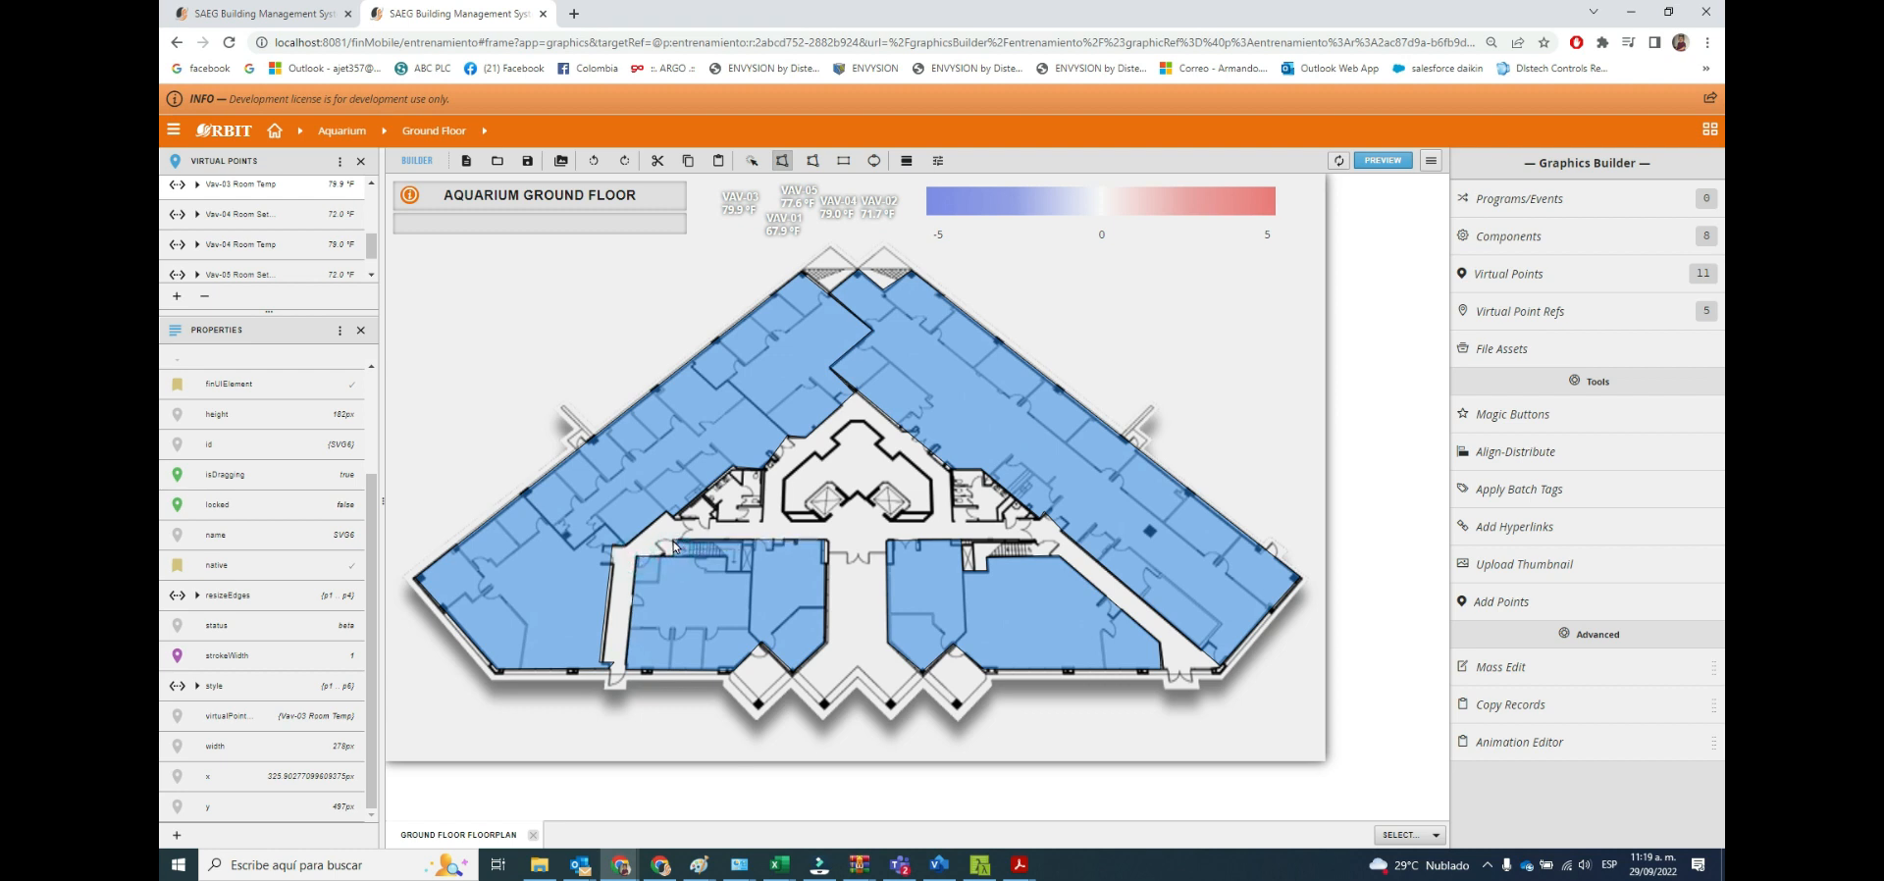
left_click(673, 543)
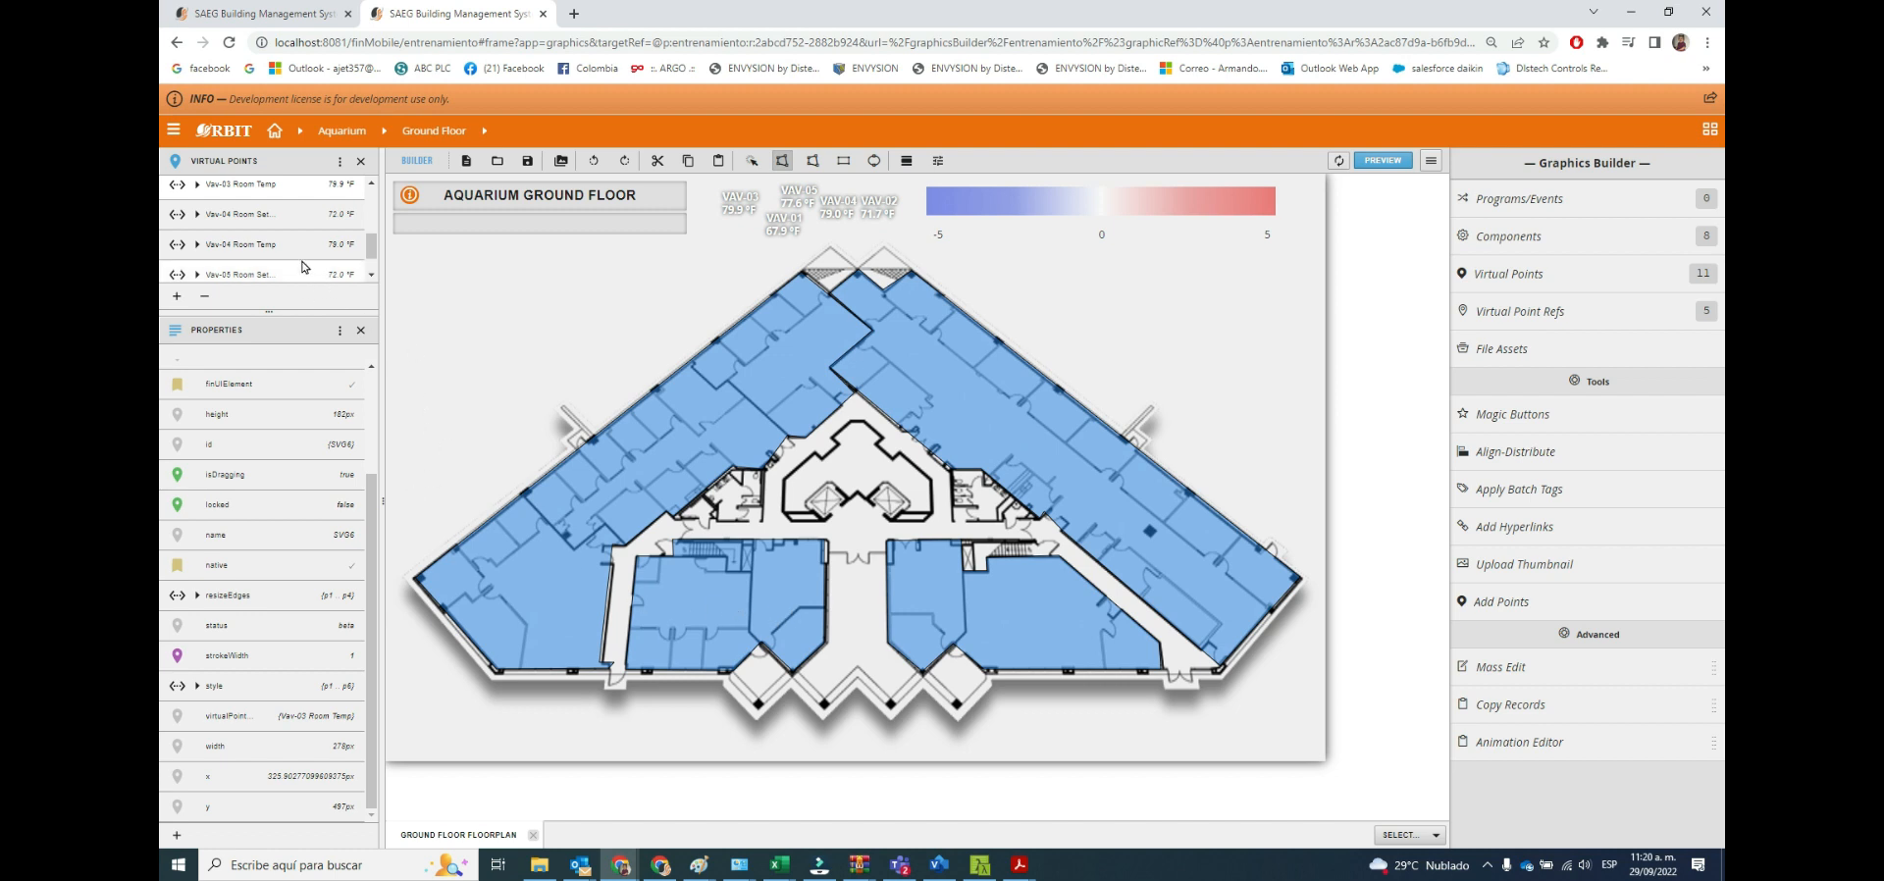
Bind the Vav-04 Room Temp point to the polygon over the floorplan's lower-left rooms.
left_click_drag(260, 253, 732, 601)
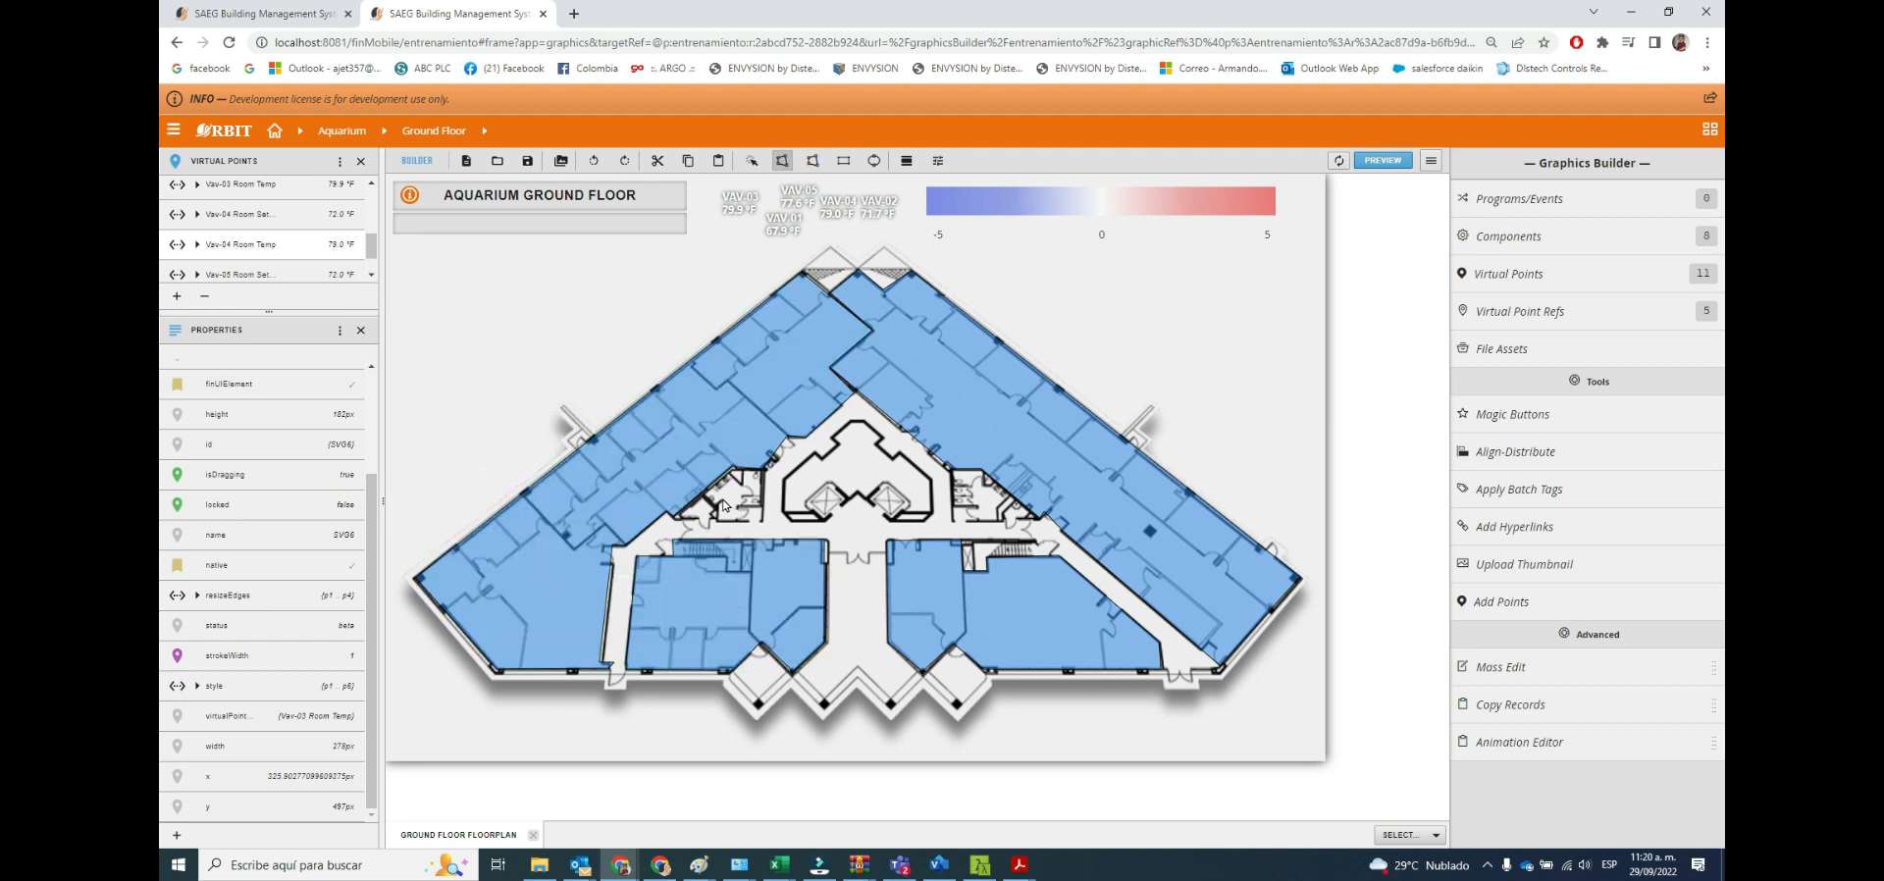
Draw a polygon tracing the floorplan's central core above the entrance and bind the Vav-05 Room Temp point to it.
left_click(782, 162)
left_click(783, 511)
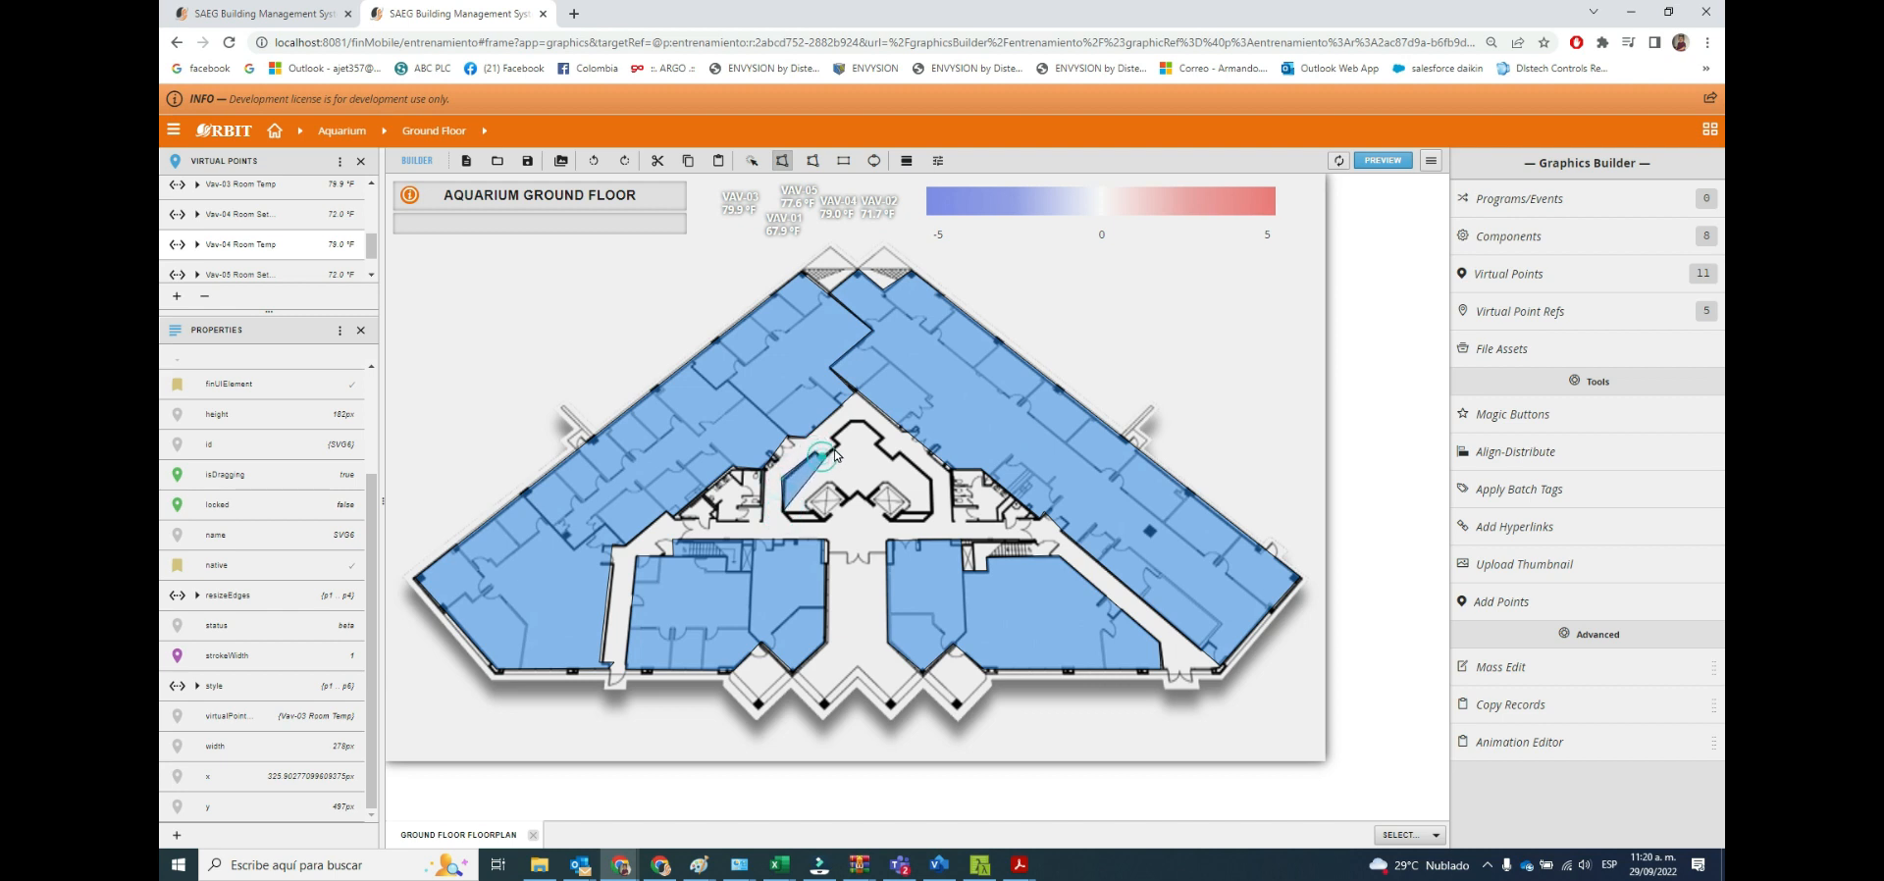
left_click(864, 419)
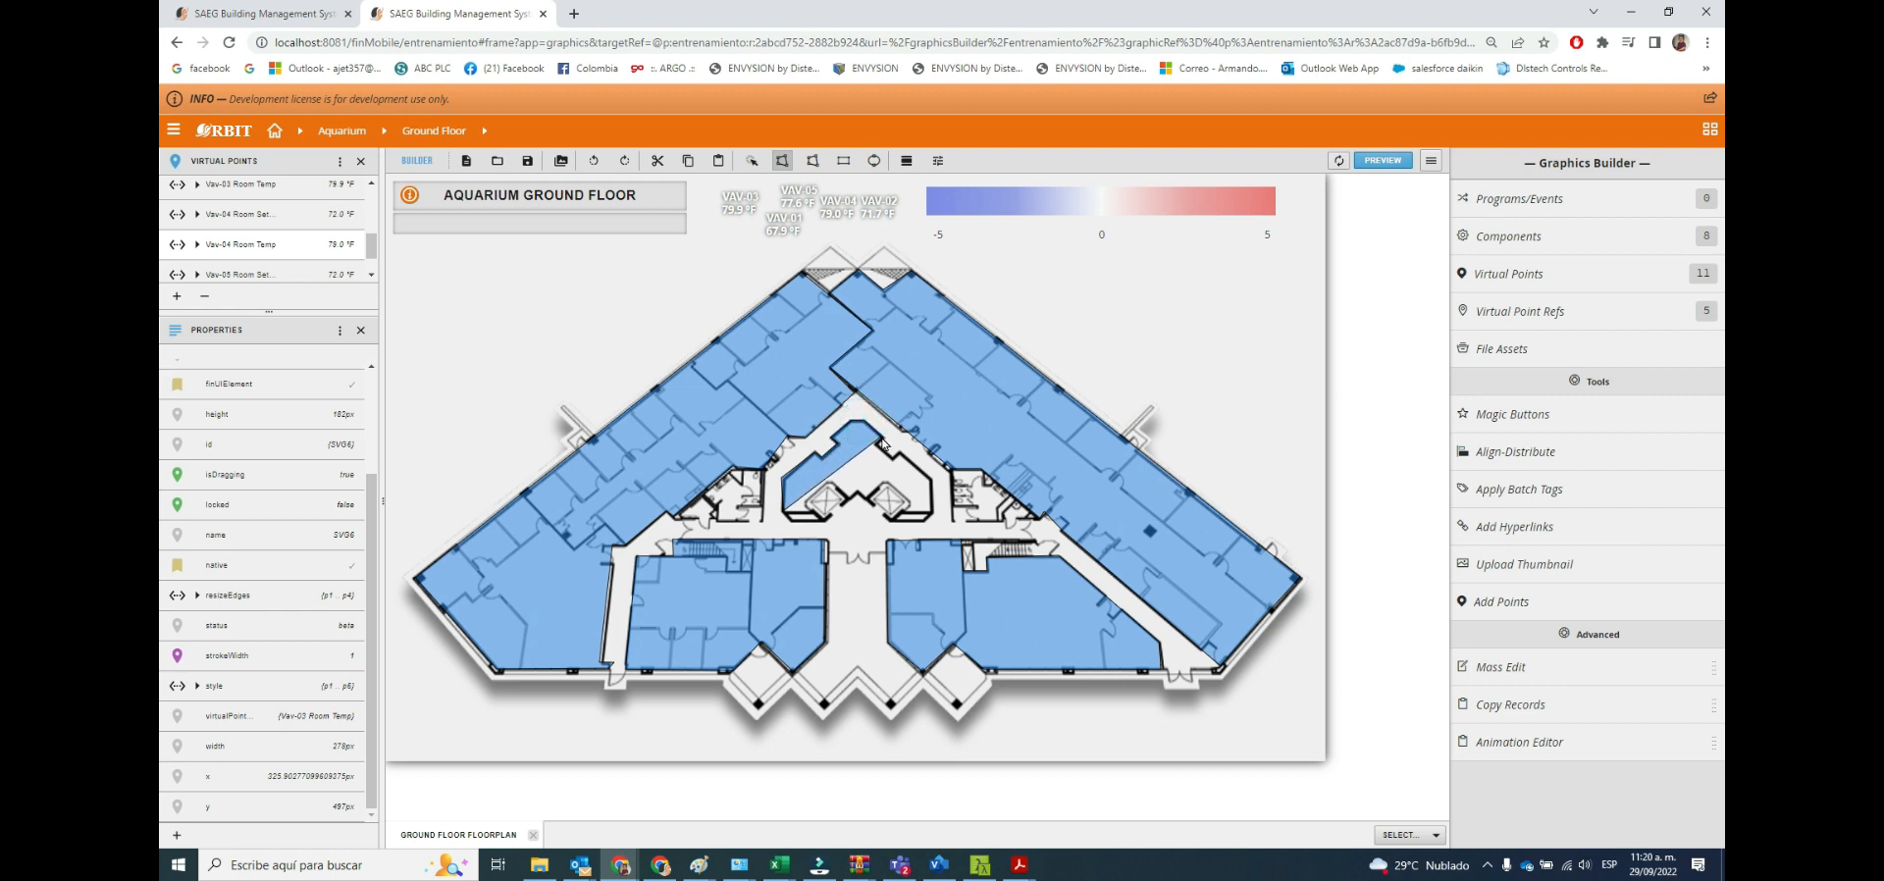
left_click(882, 437)
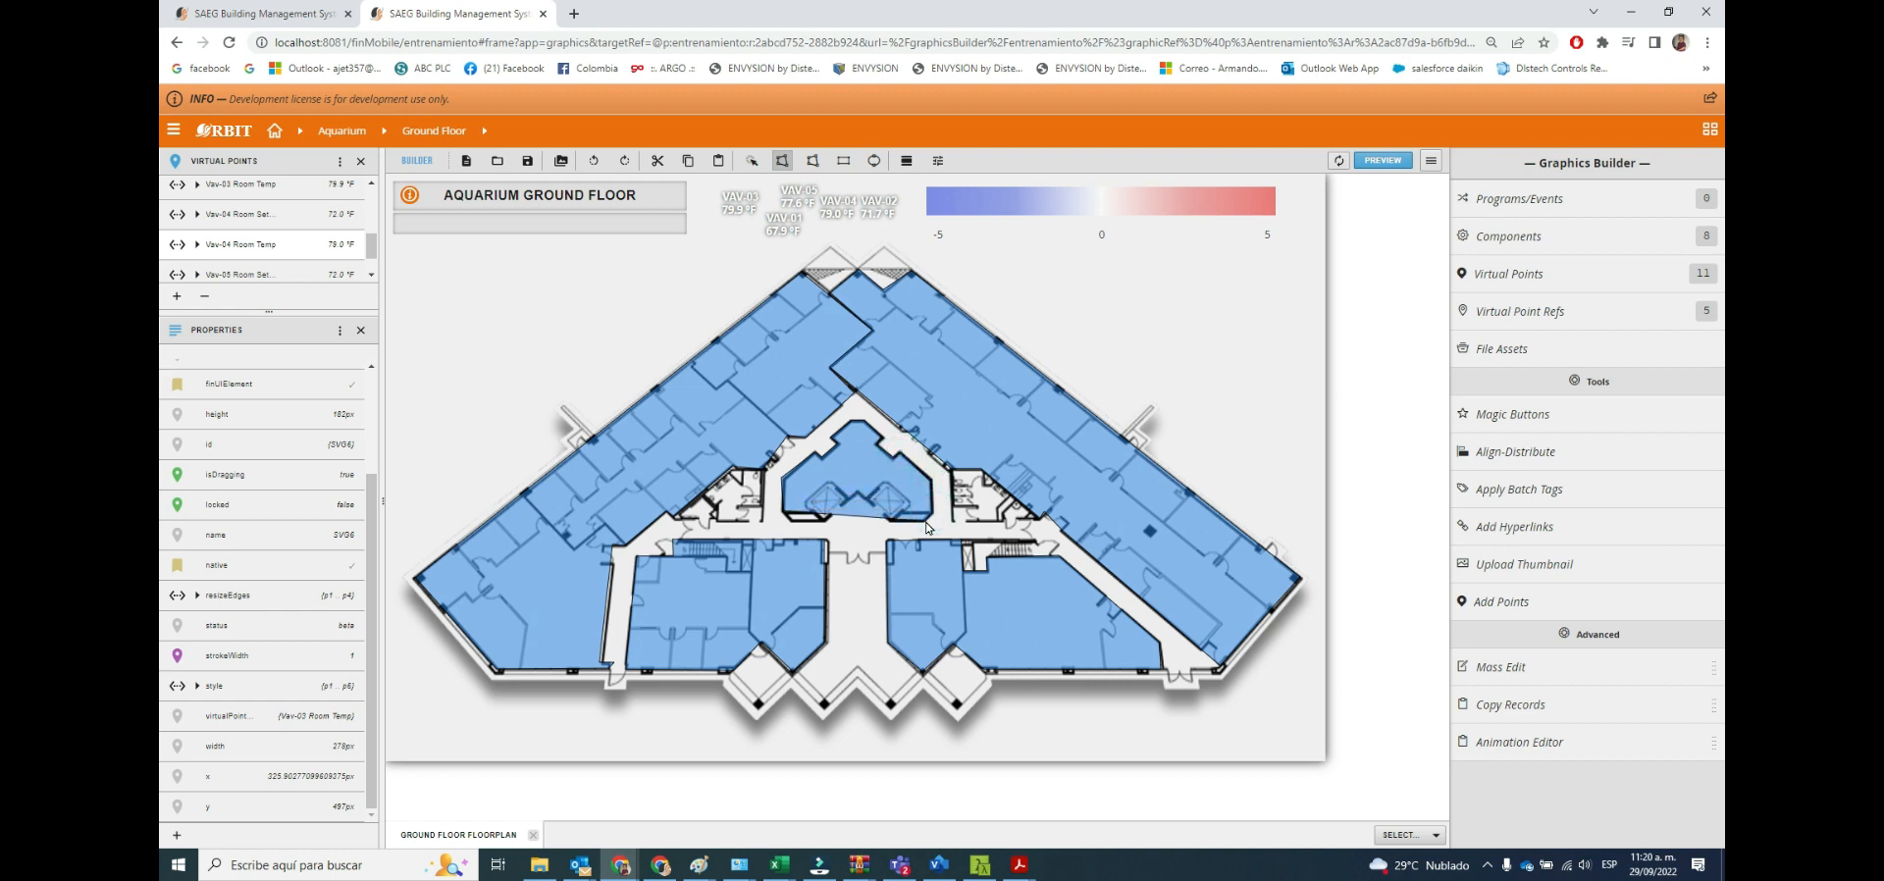
left_click(887, 520)
left_click(825, 521)
double_click(783, 514)
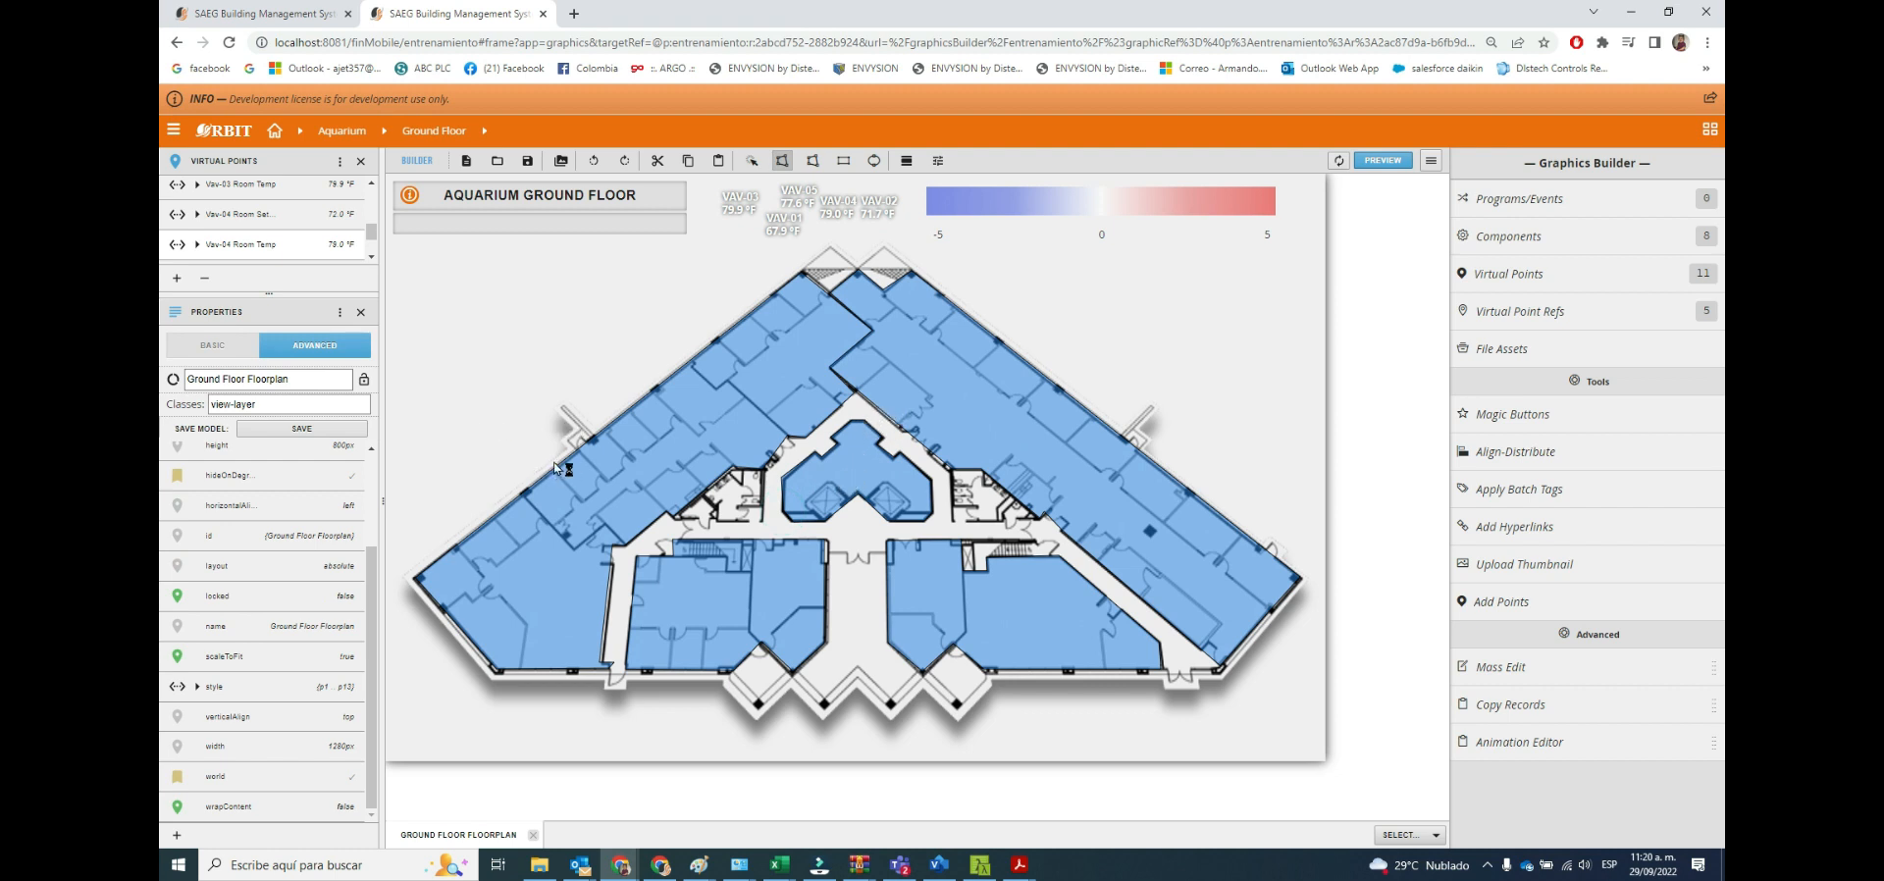
scroll(272, 248, "down", 2)
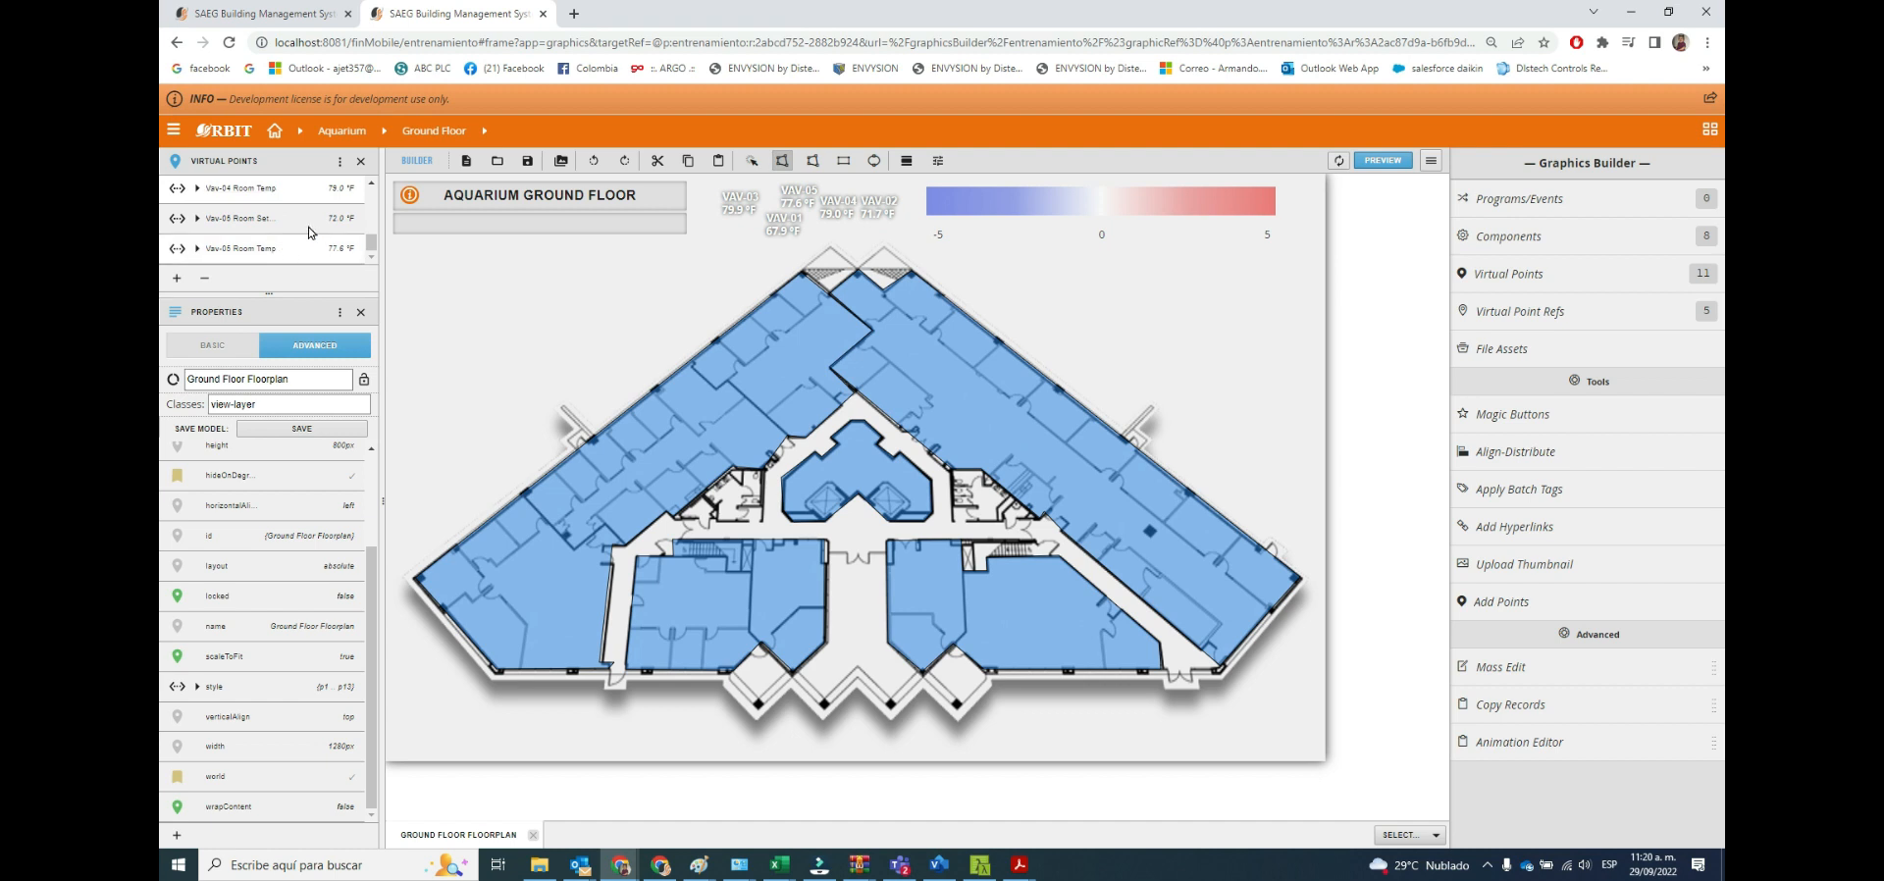
left_click_drag(239, 224, 852, 478)
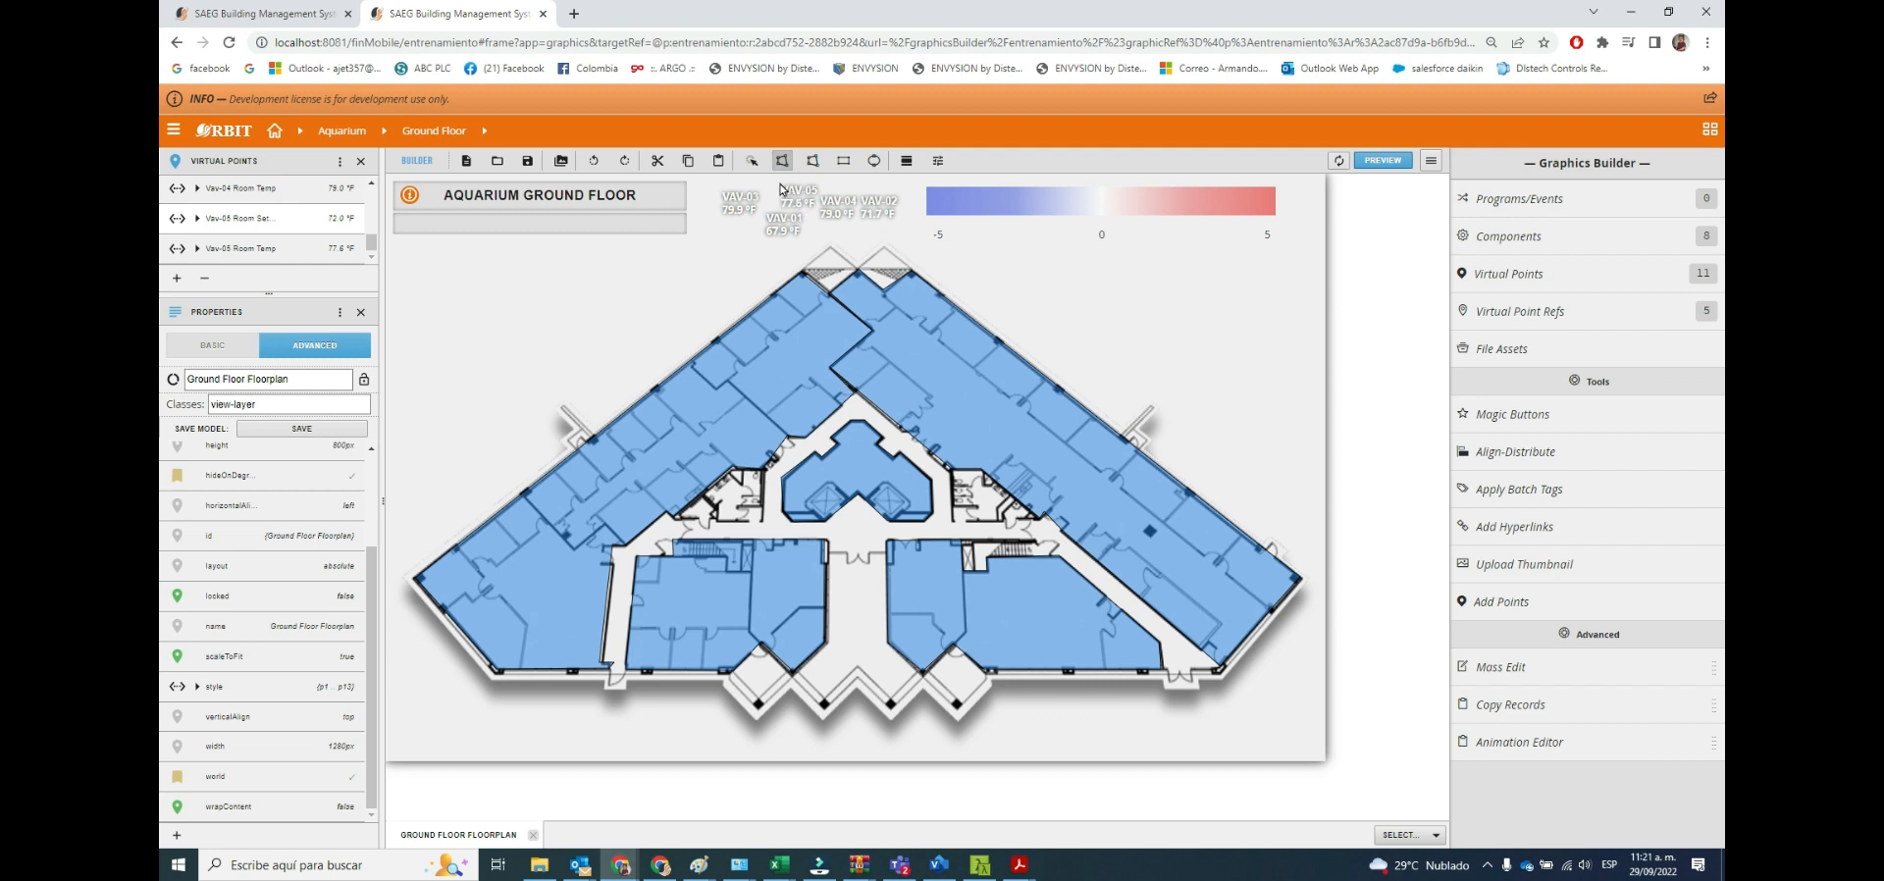
Move the VAV-05 label to the empty area above the left wing and apply Smart Label to Polys.
left_click(752, 160)
left_click(752, 212)
left_click_drag(743, 208, 690, 268)
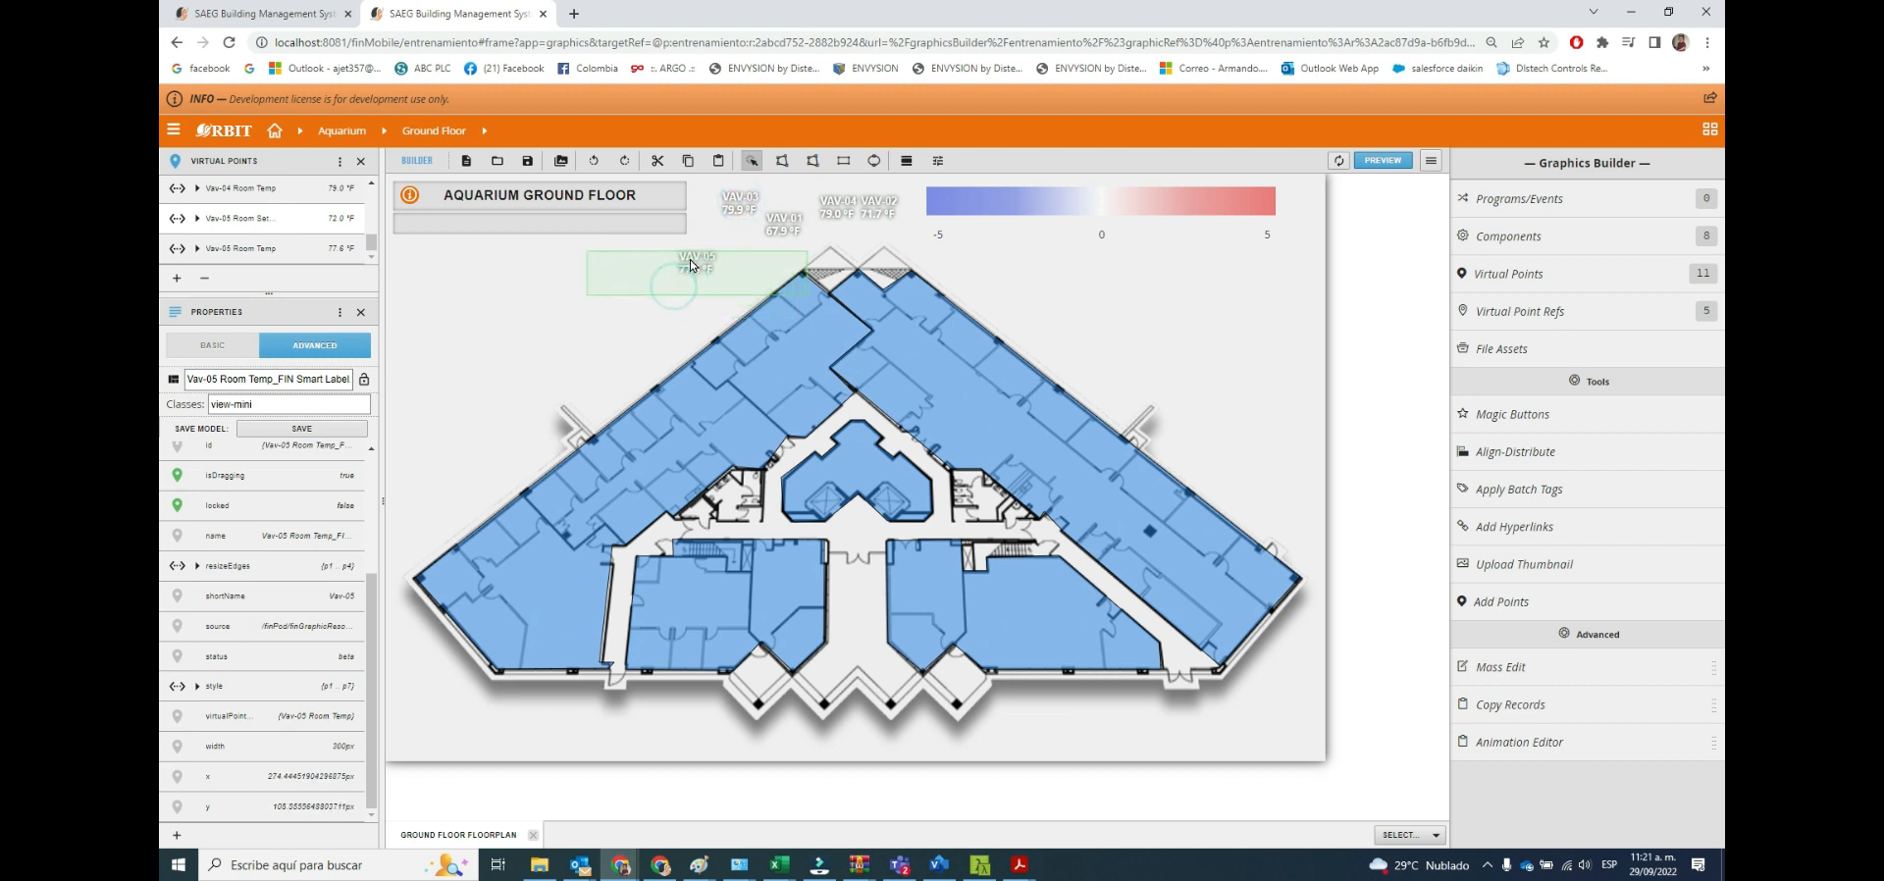
left_click(1497, 424)
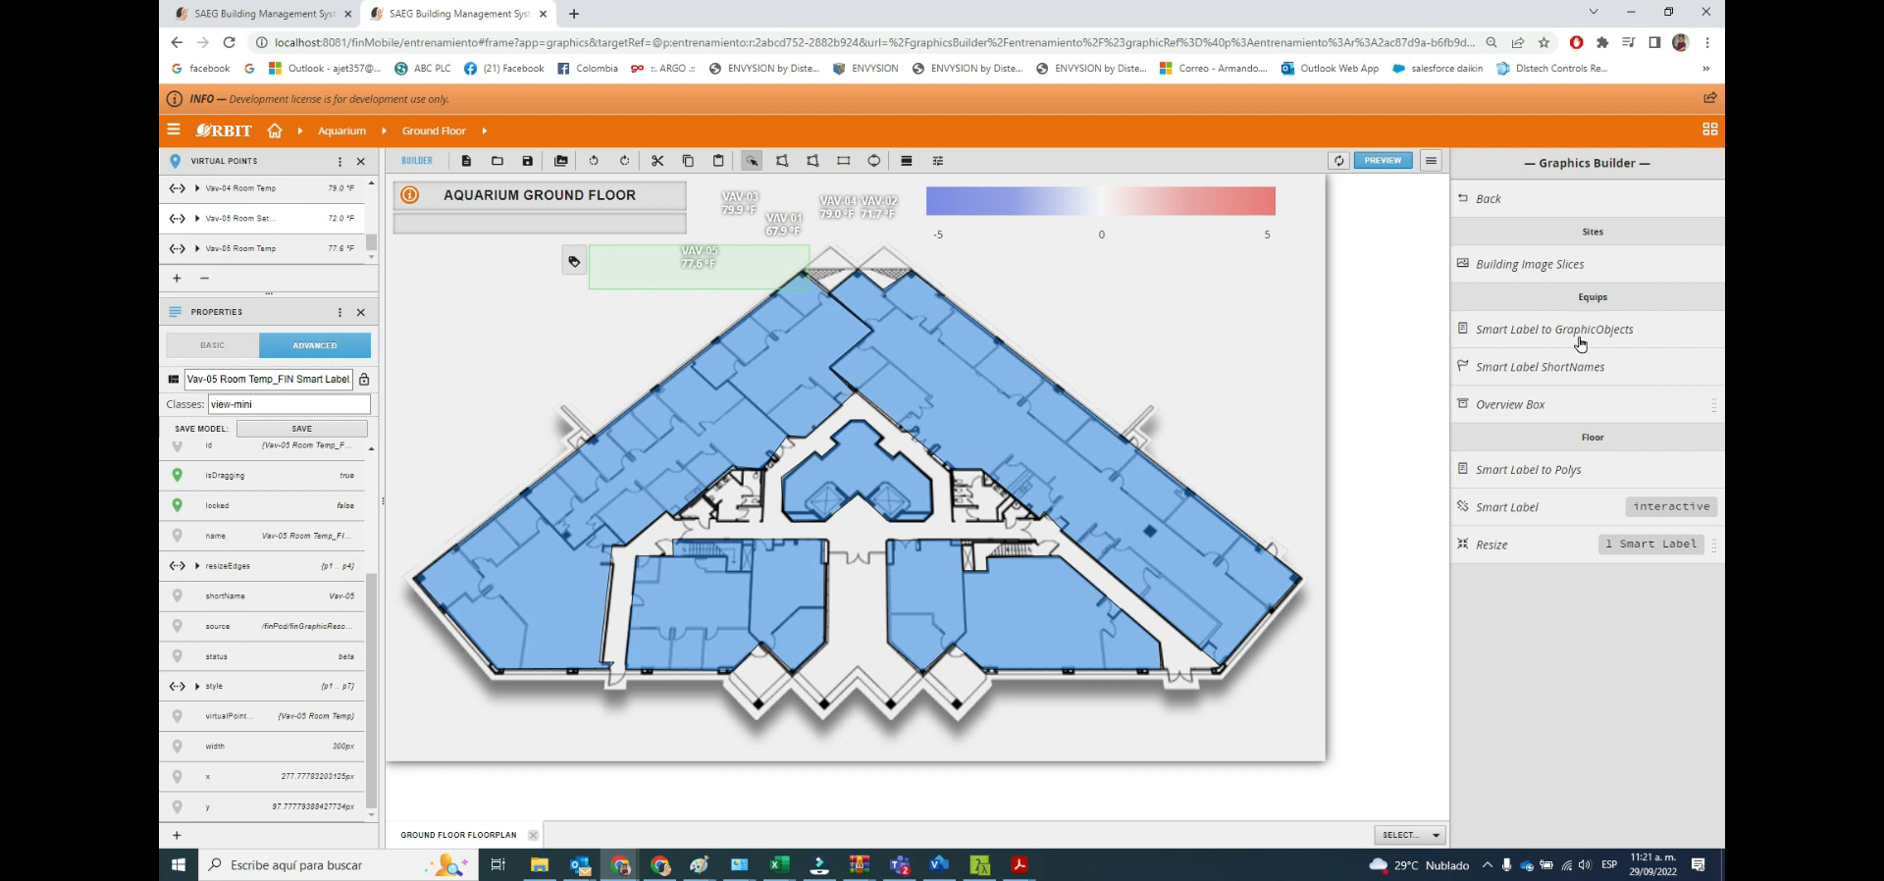
left_click(1549, 479)
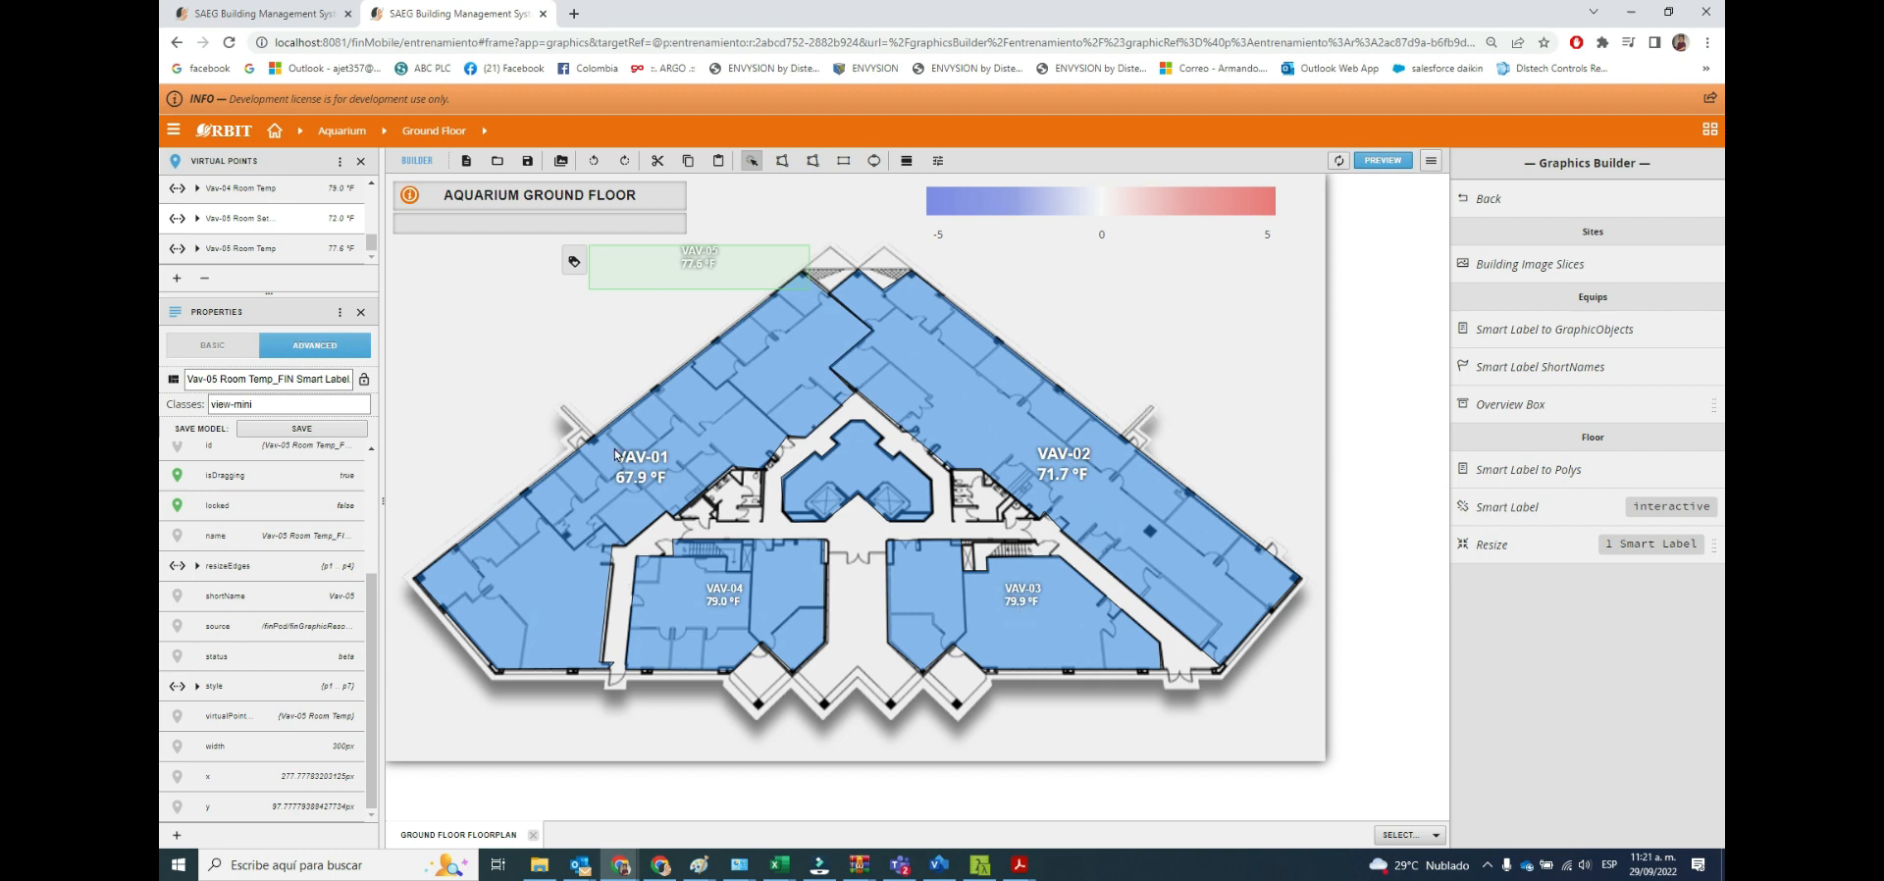
Try to move the VAV-05 label across the upper end of the left wing, and return the displaced left-wing polygon to its place.
left_click_drag(679, 263, 800, 311)
left_click(828, 307)
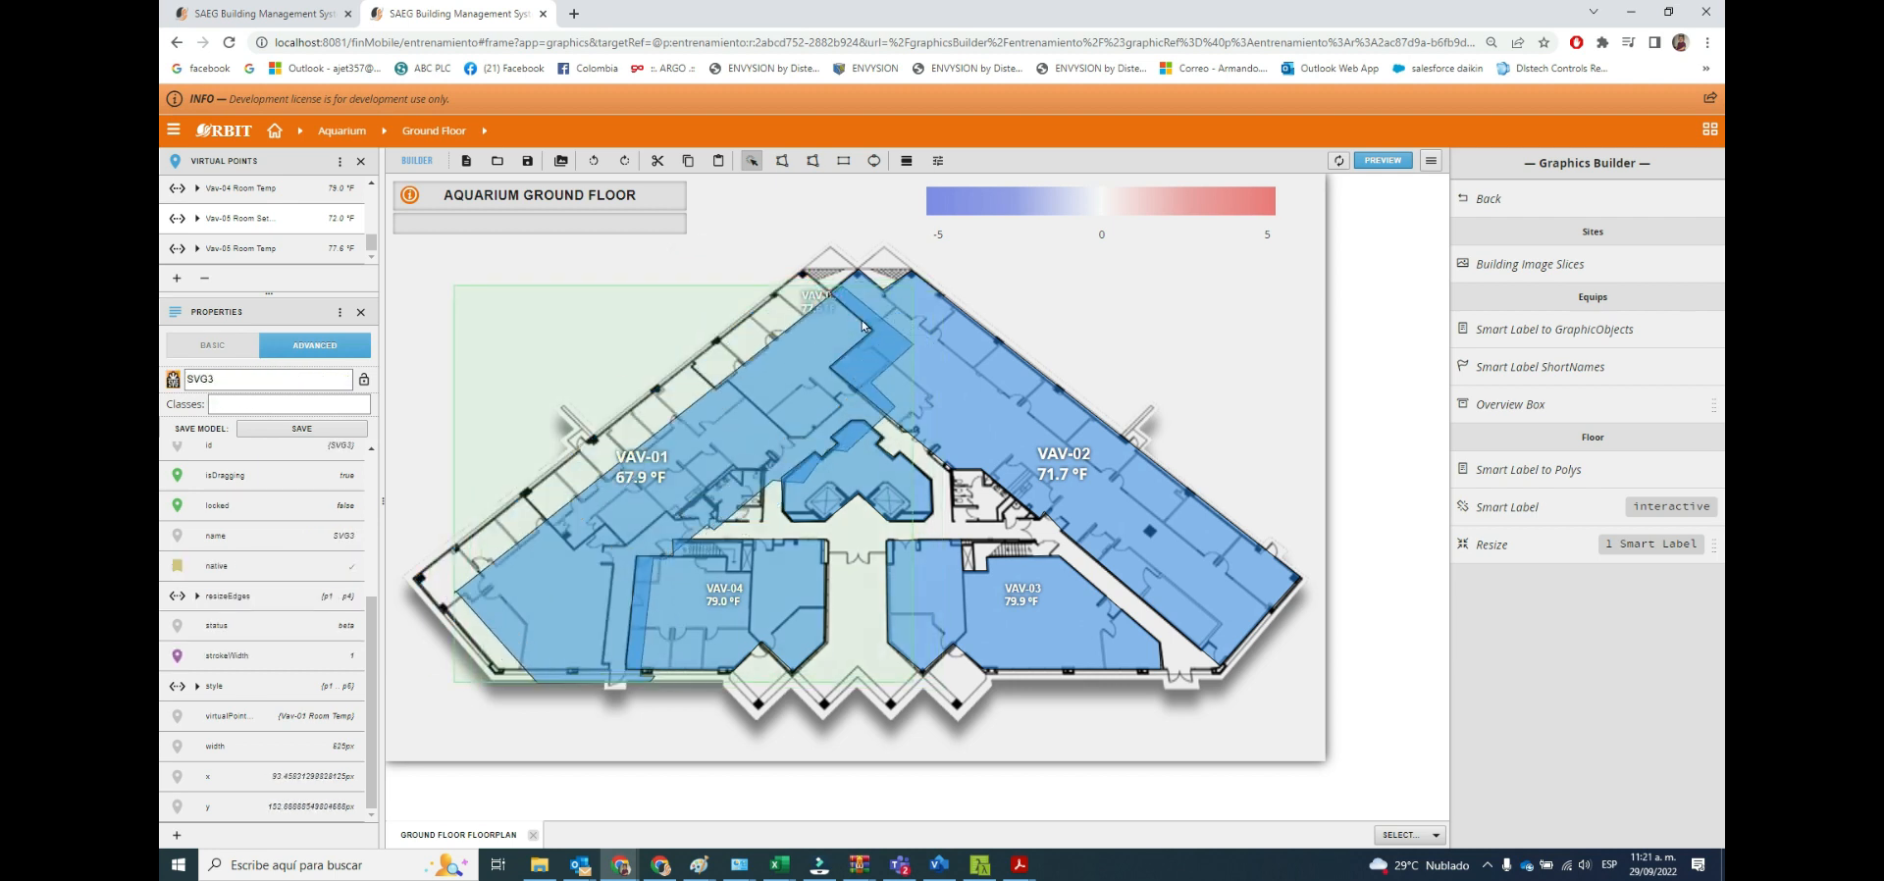
left_click_drag(829, 313, 829, 310)
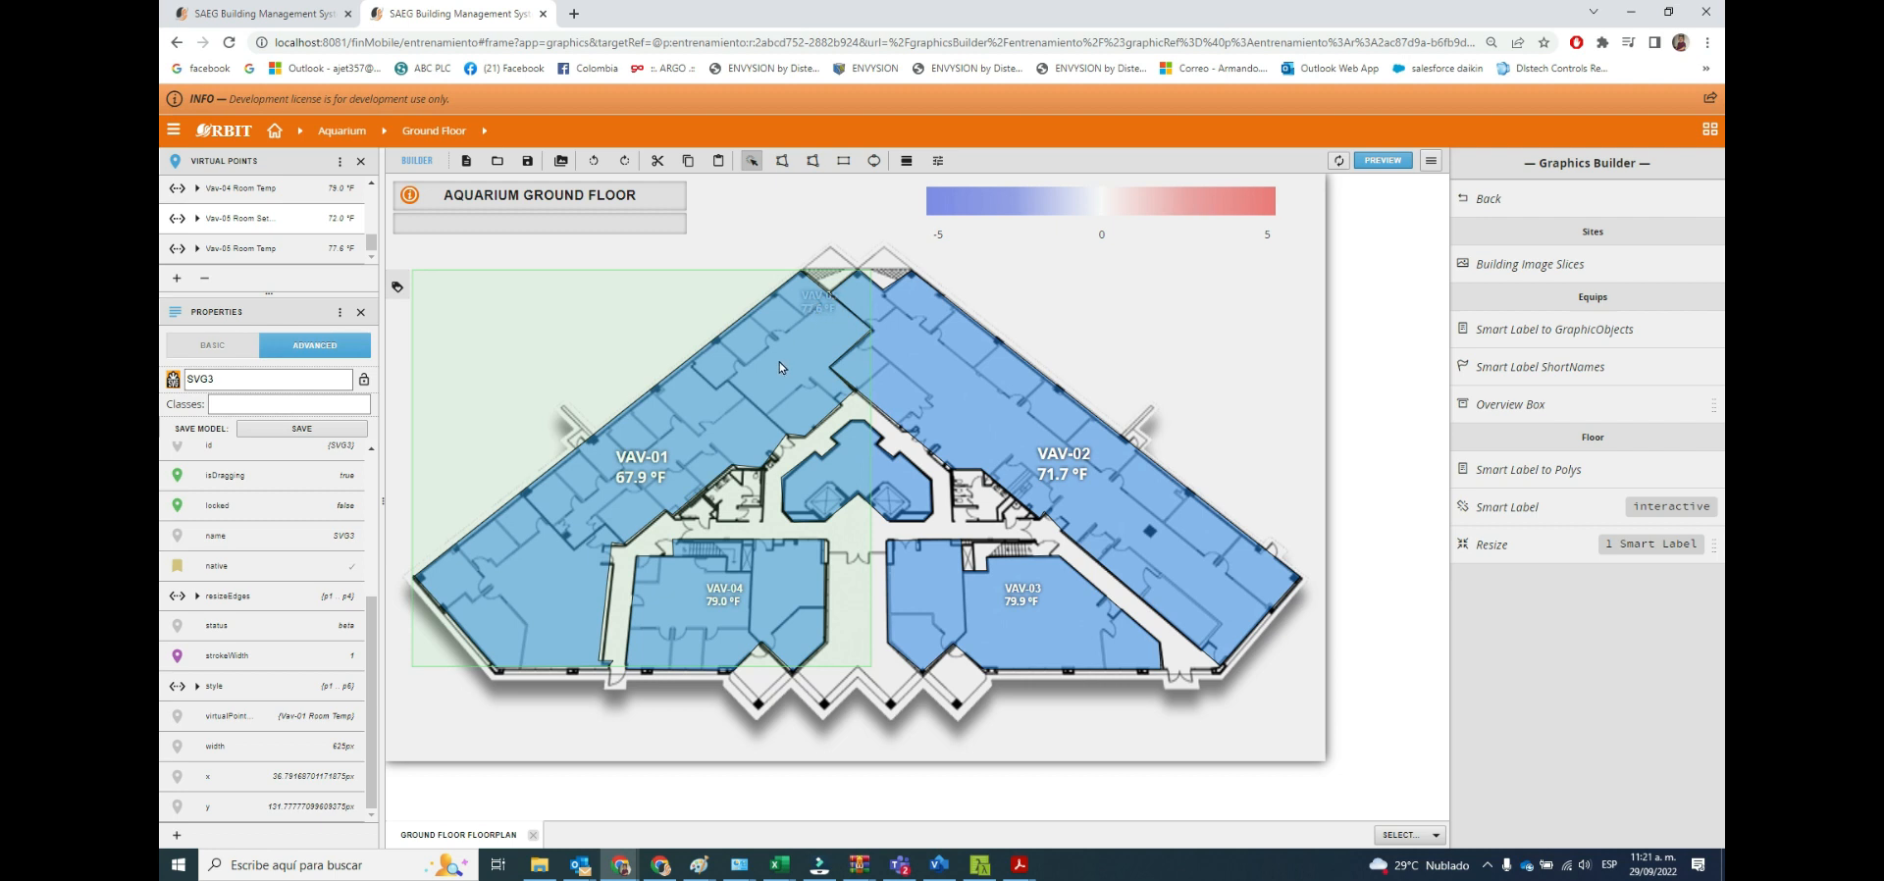
Try to reach the VAV-05 label under the left-wing polygon by locking that polygon, and unlock it again.
left_click(364, 383)
left_click(731, 242)
left_click(827, 304)
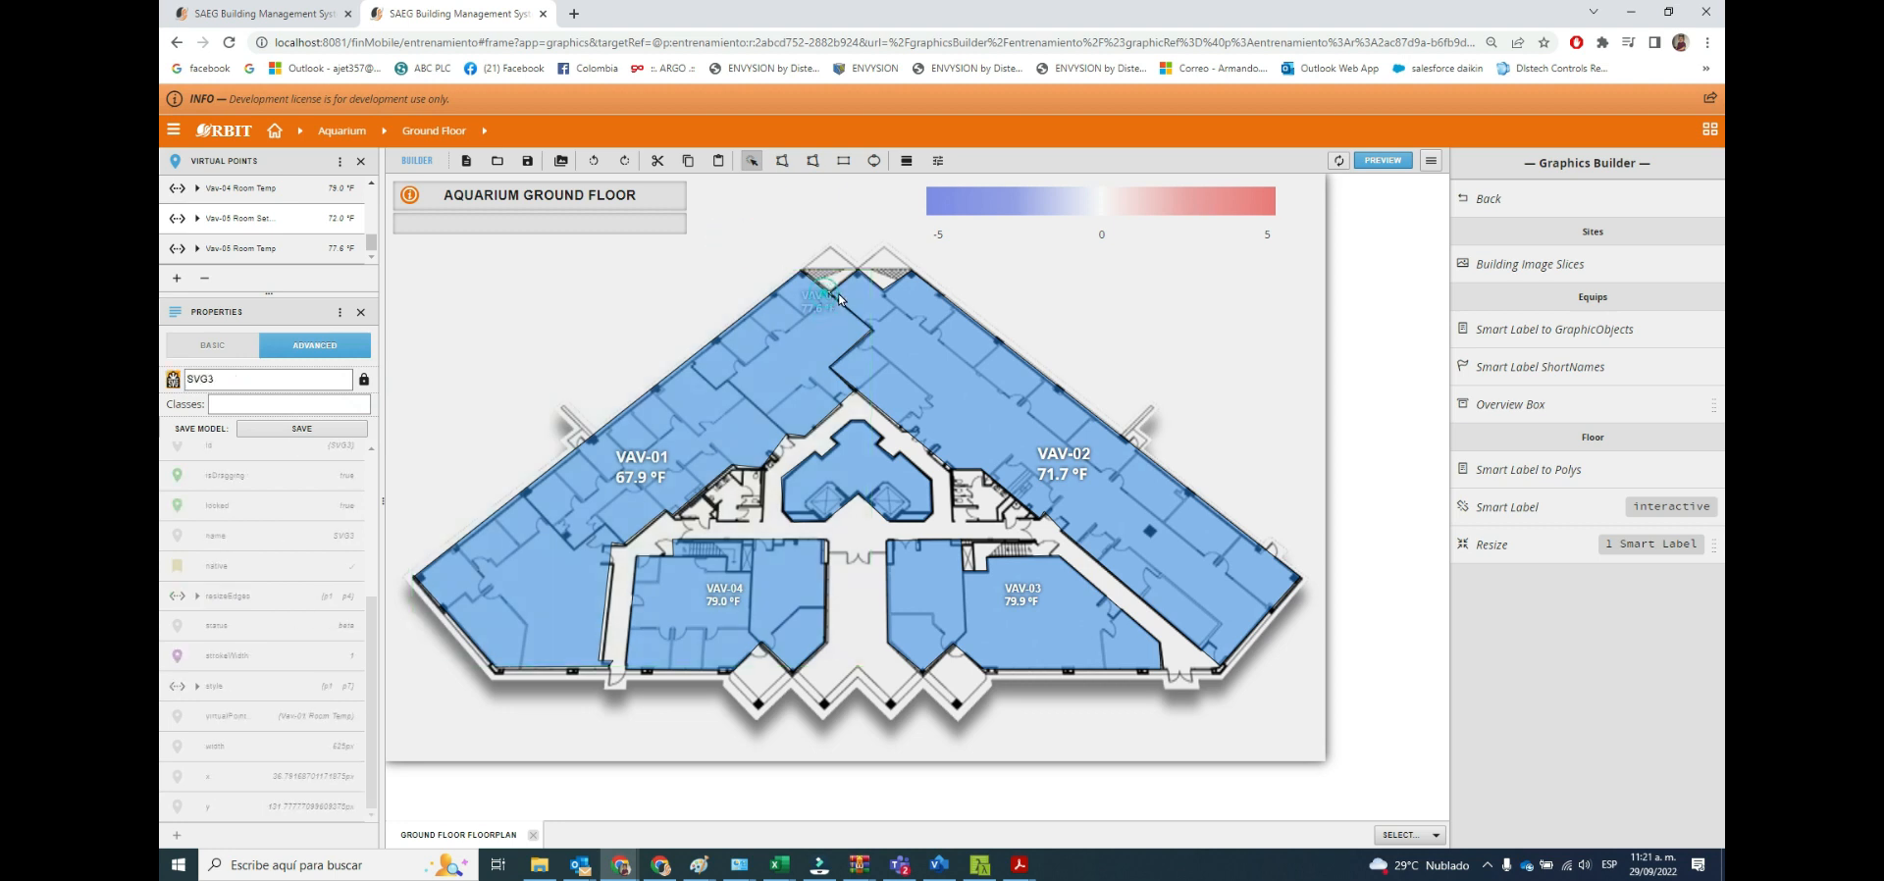
left_click(834, 292)
left_click(715, 256)
left_click(751, 351)
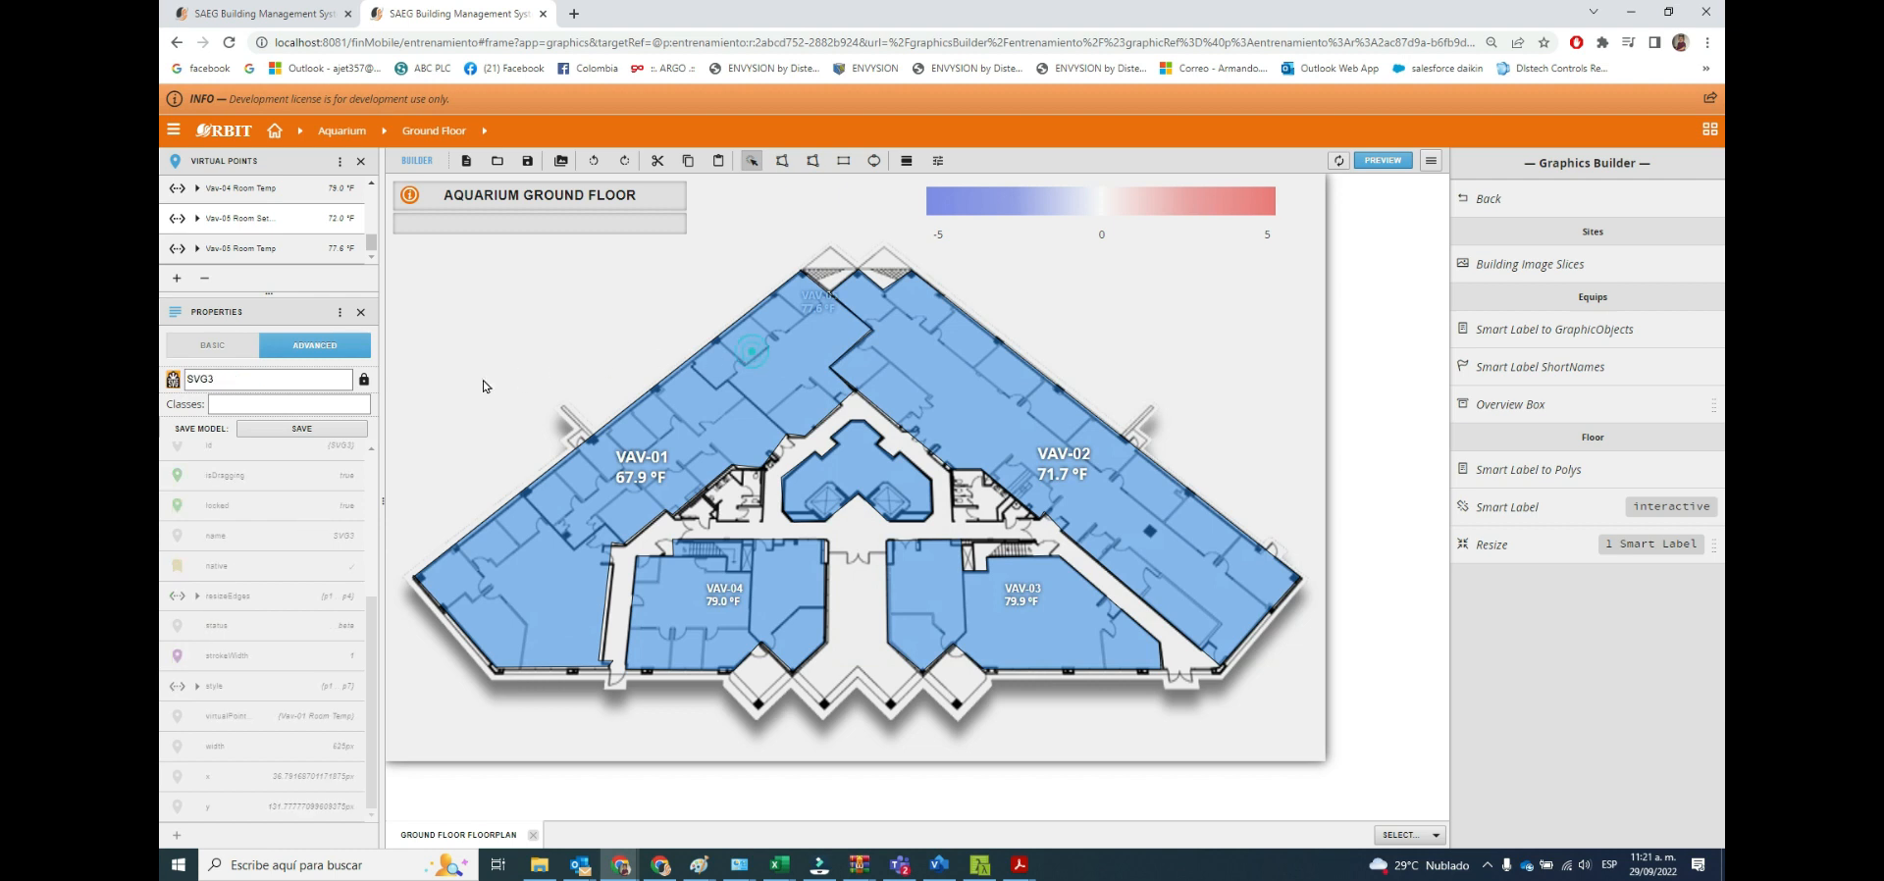
left_click(364, 379)
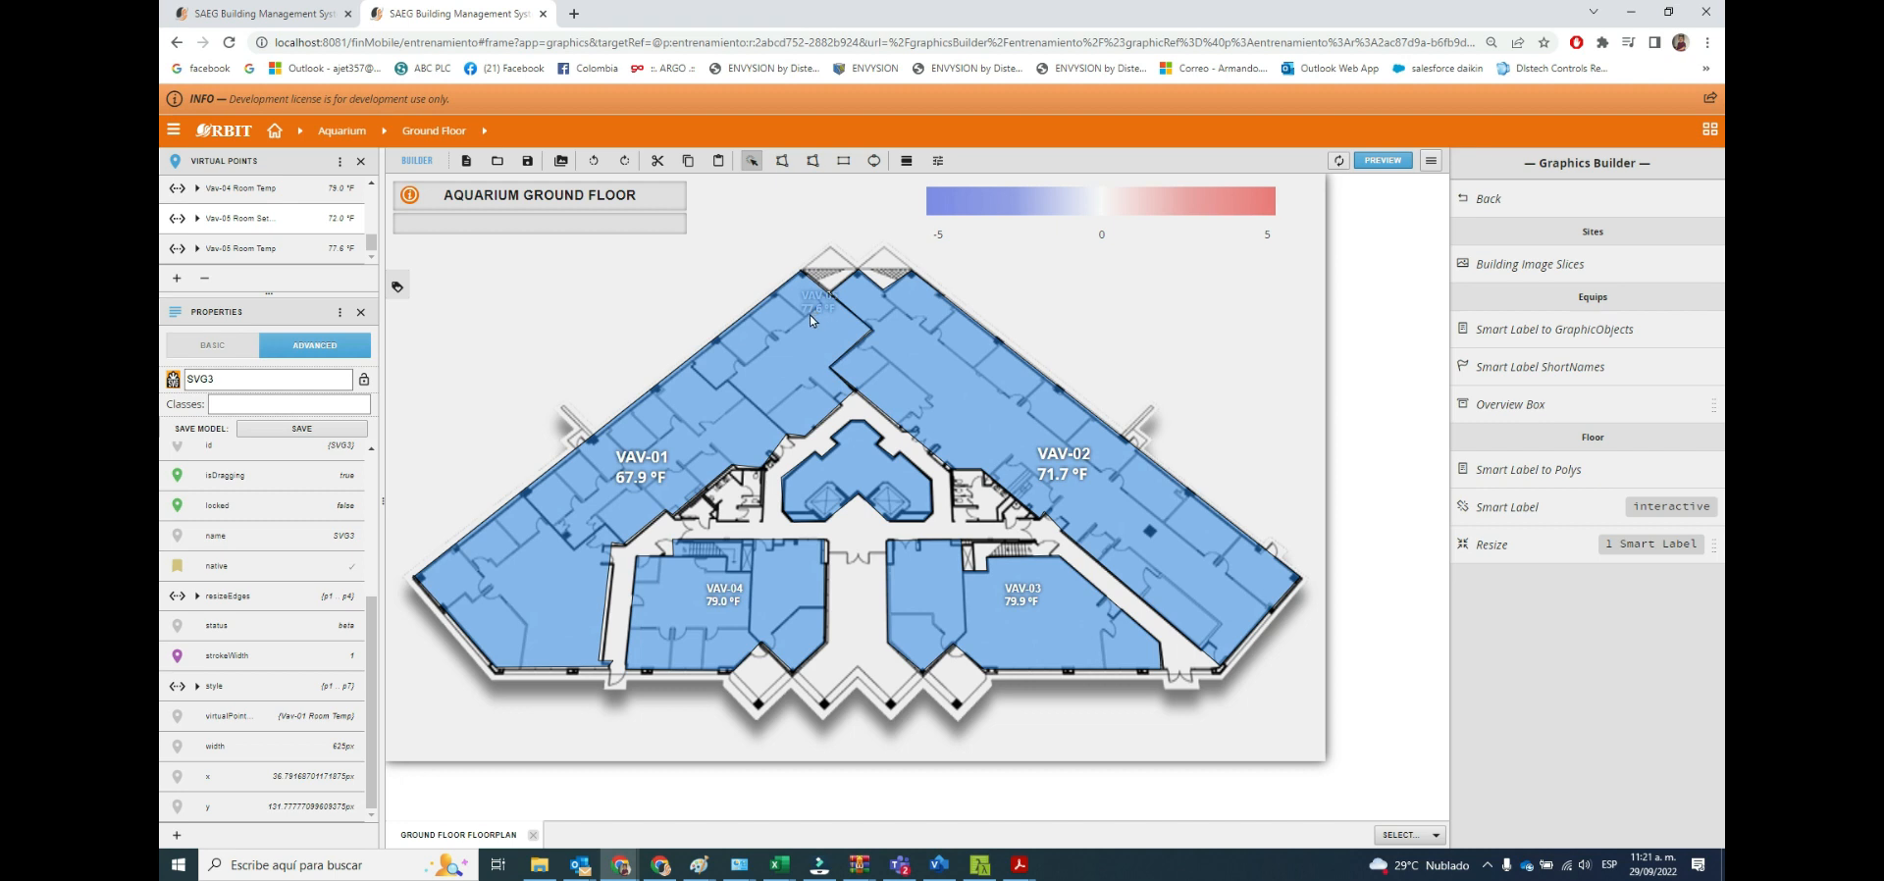
left_click(833, 295)
left_click(766, 340)
Shift the left-wing polygon aside to free the VAV-05 label to the space beside the gradient legend, and realign the polygon with the floorplan.
left_click_drag(756, 340, 667, 339)
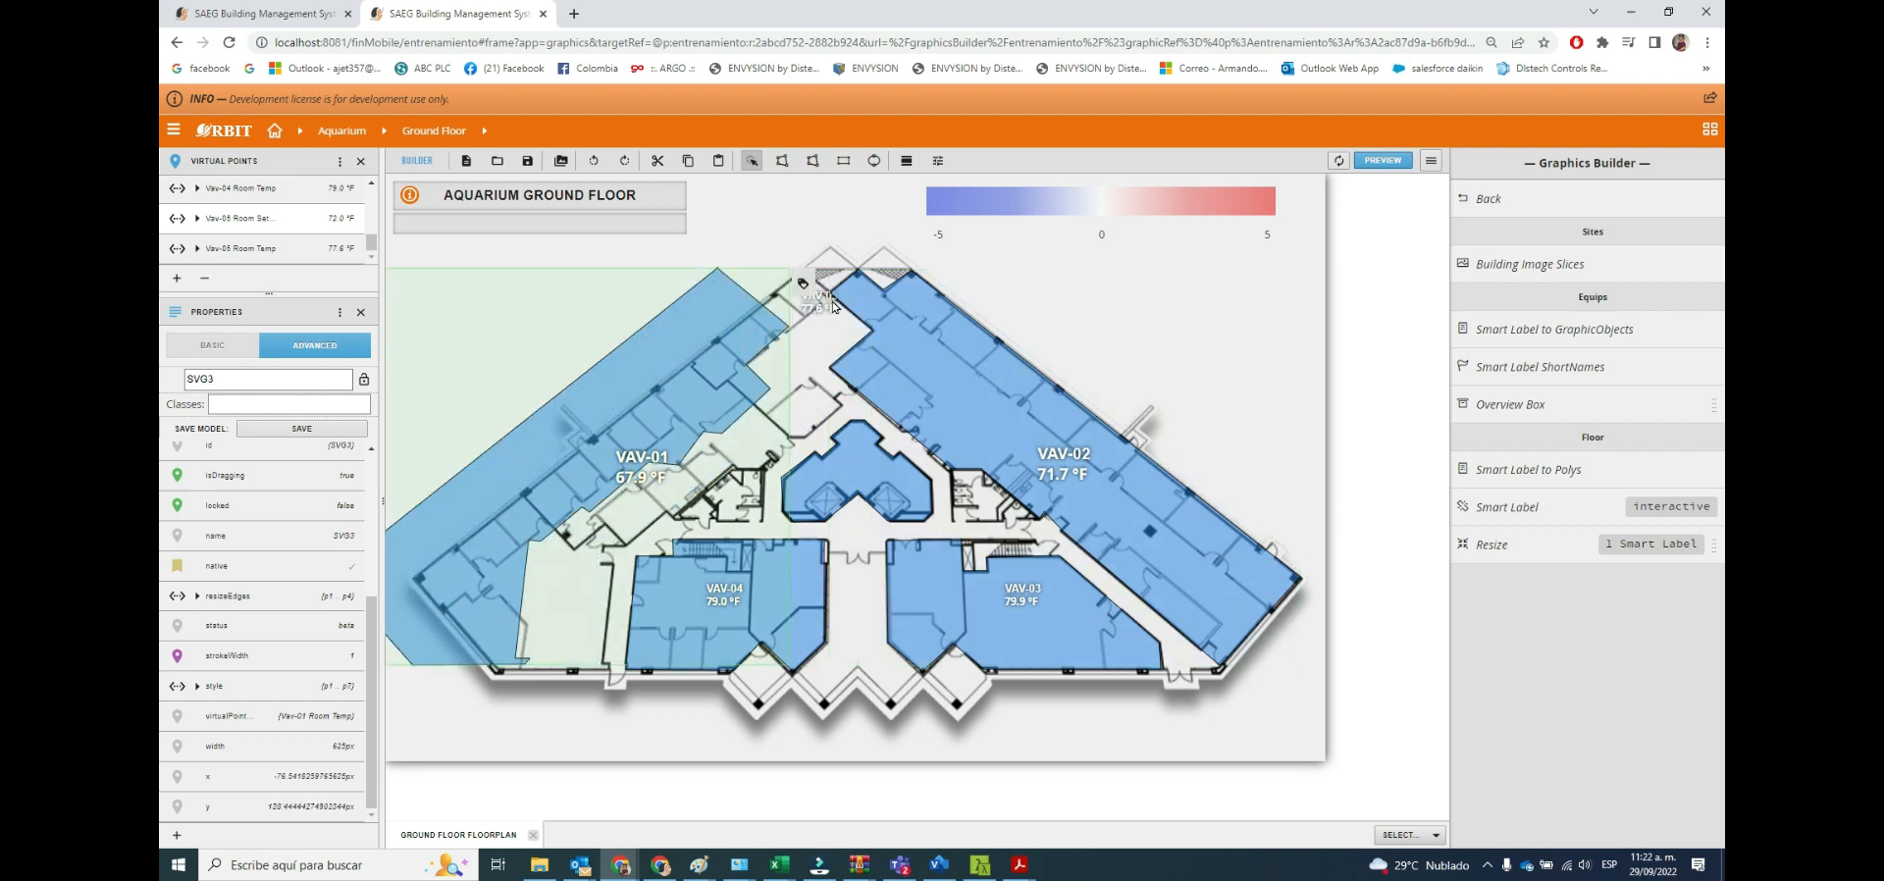
left_click(824, 313)
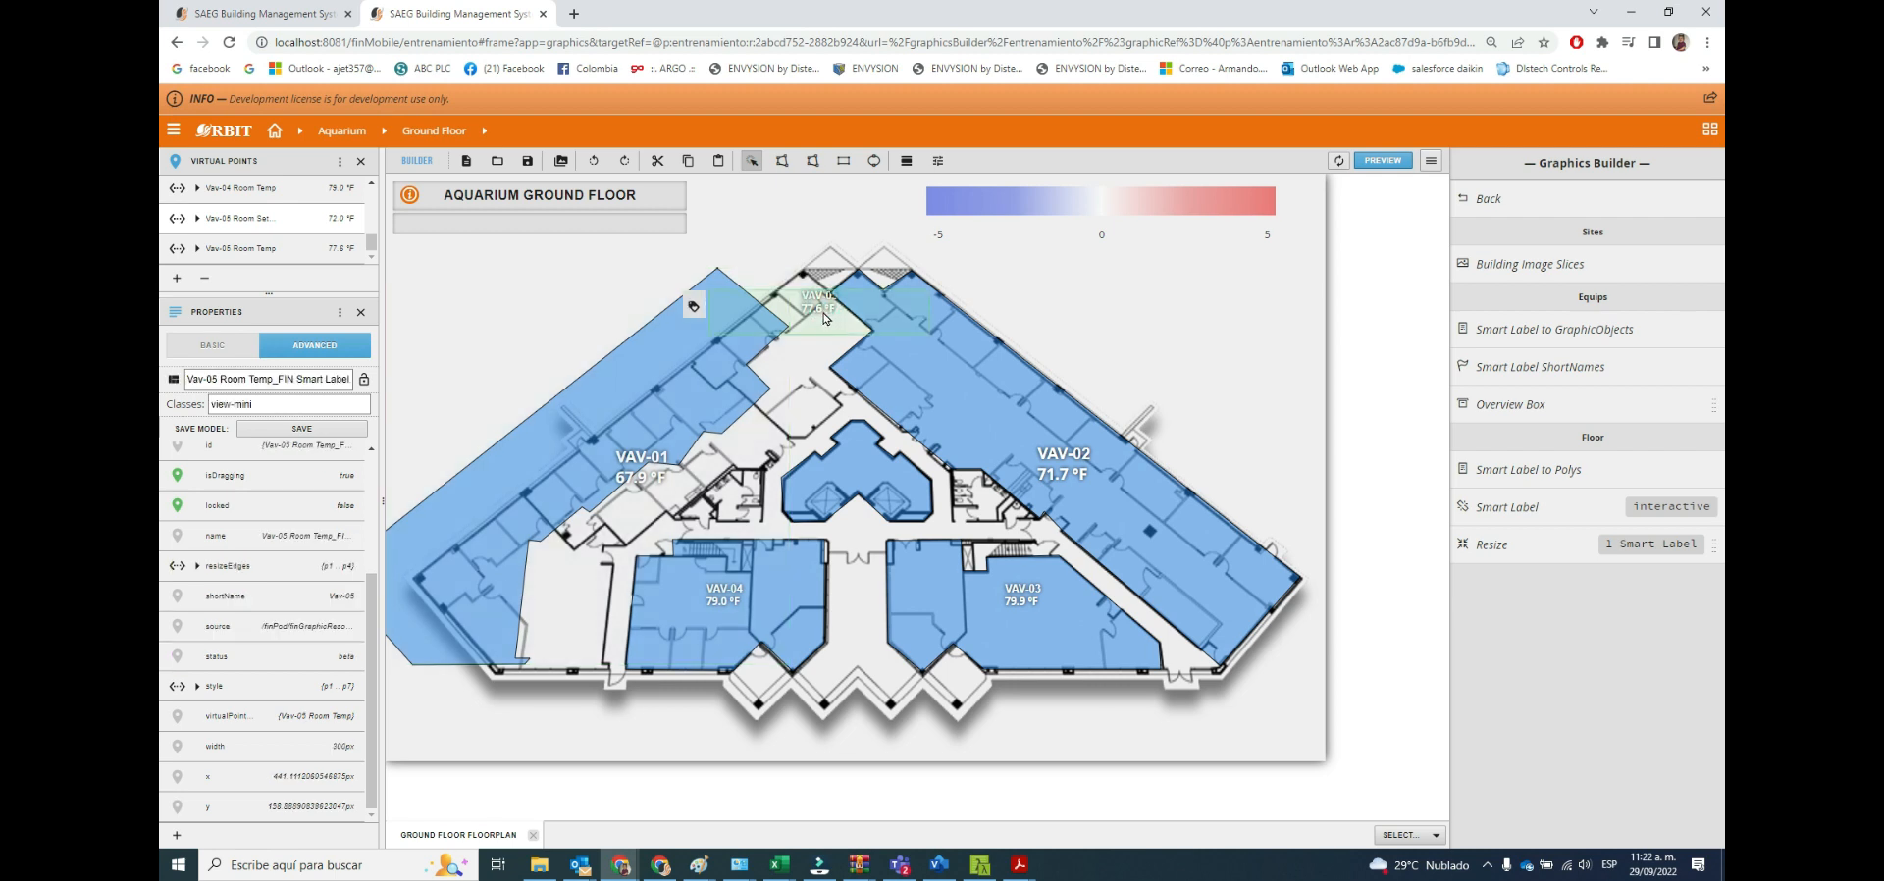
left_click_drag(825, 317, 820, 218)
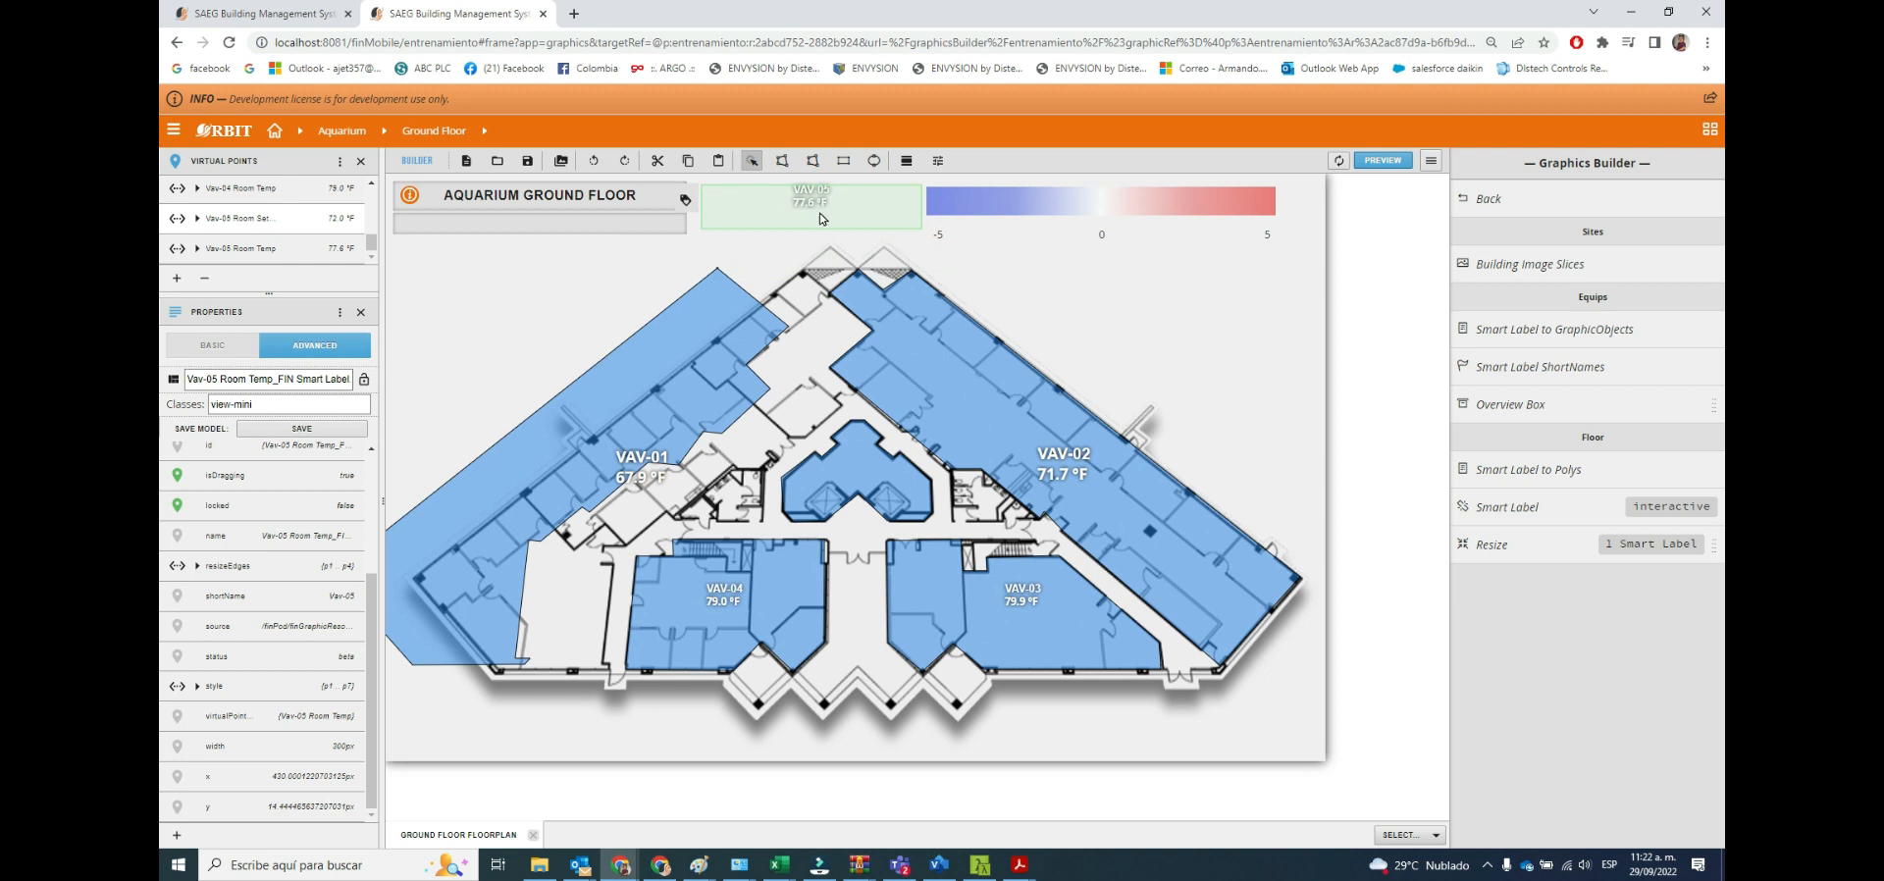
left_click_drag(665, 378, 747, 376)
left_click(785, 234)
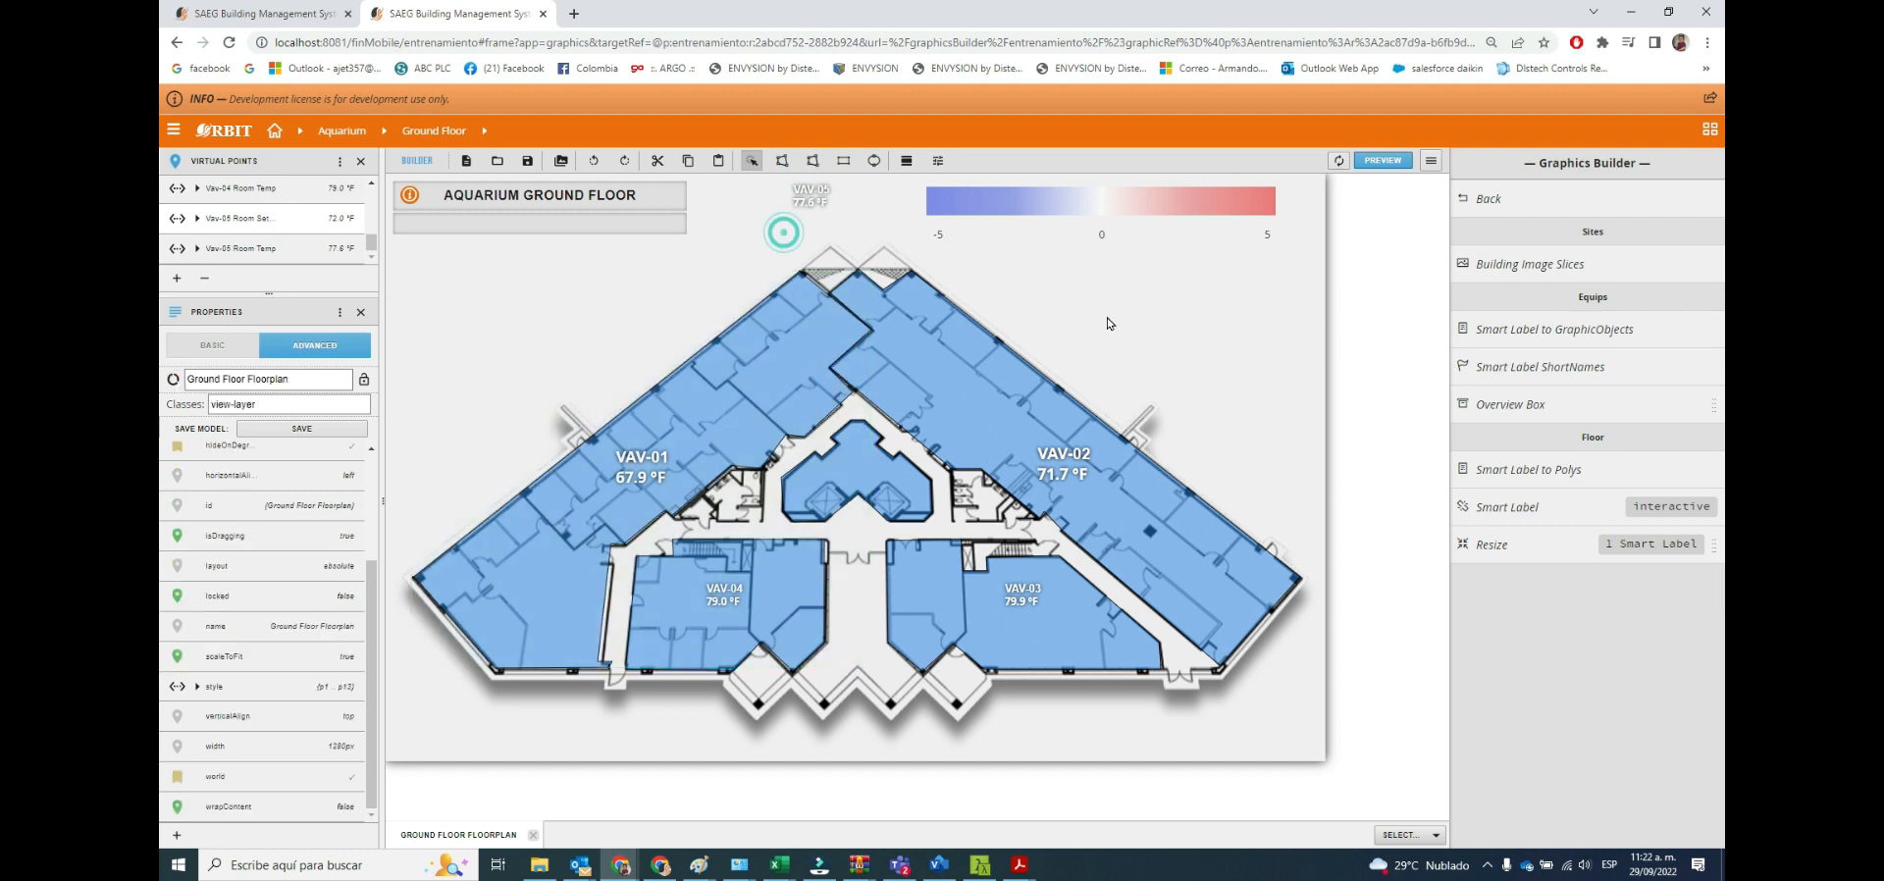
Reapply Smart Label to Polys and place the VAV-05 label by hand on the central core polygon.
left_click(1499, 480)
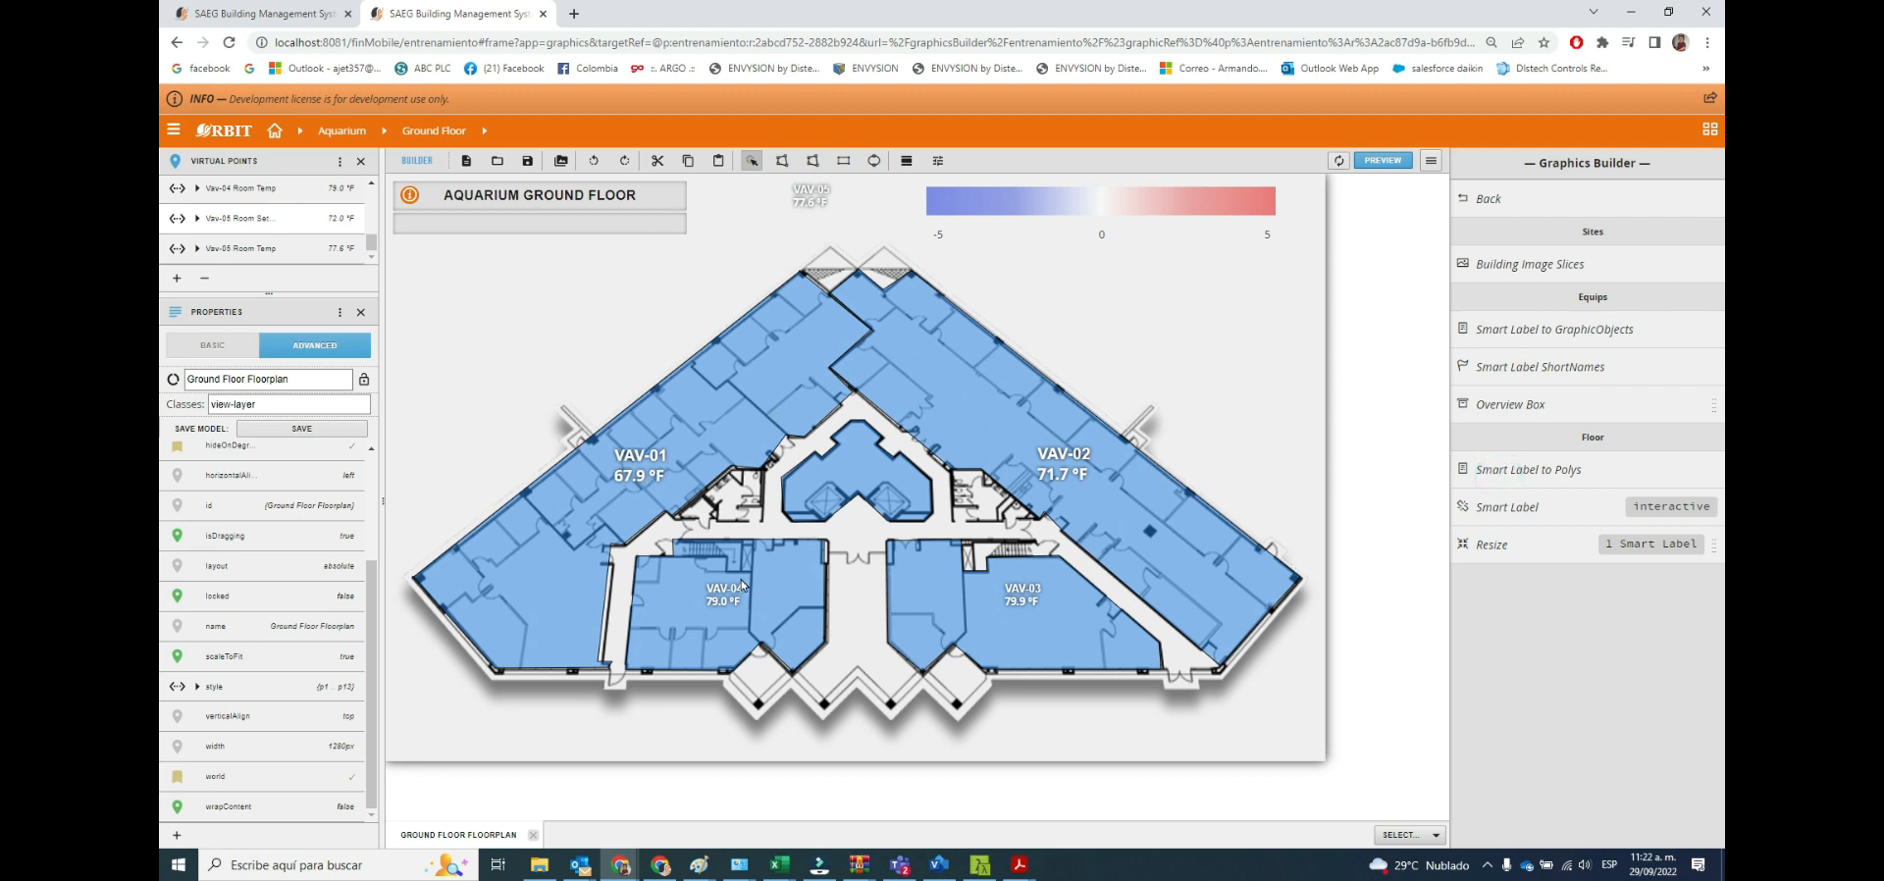
left_click(813, 203)
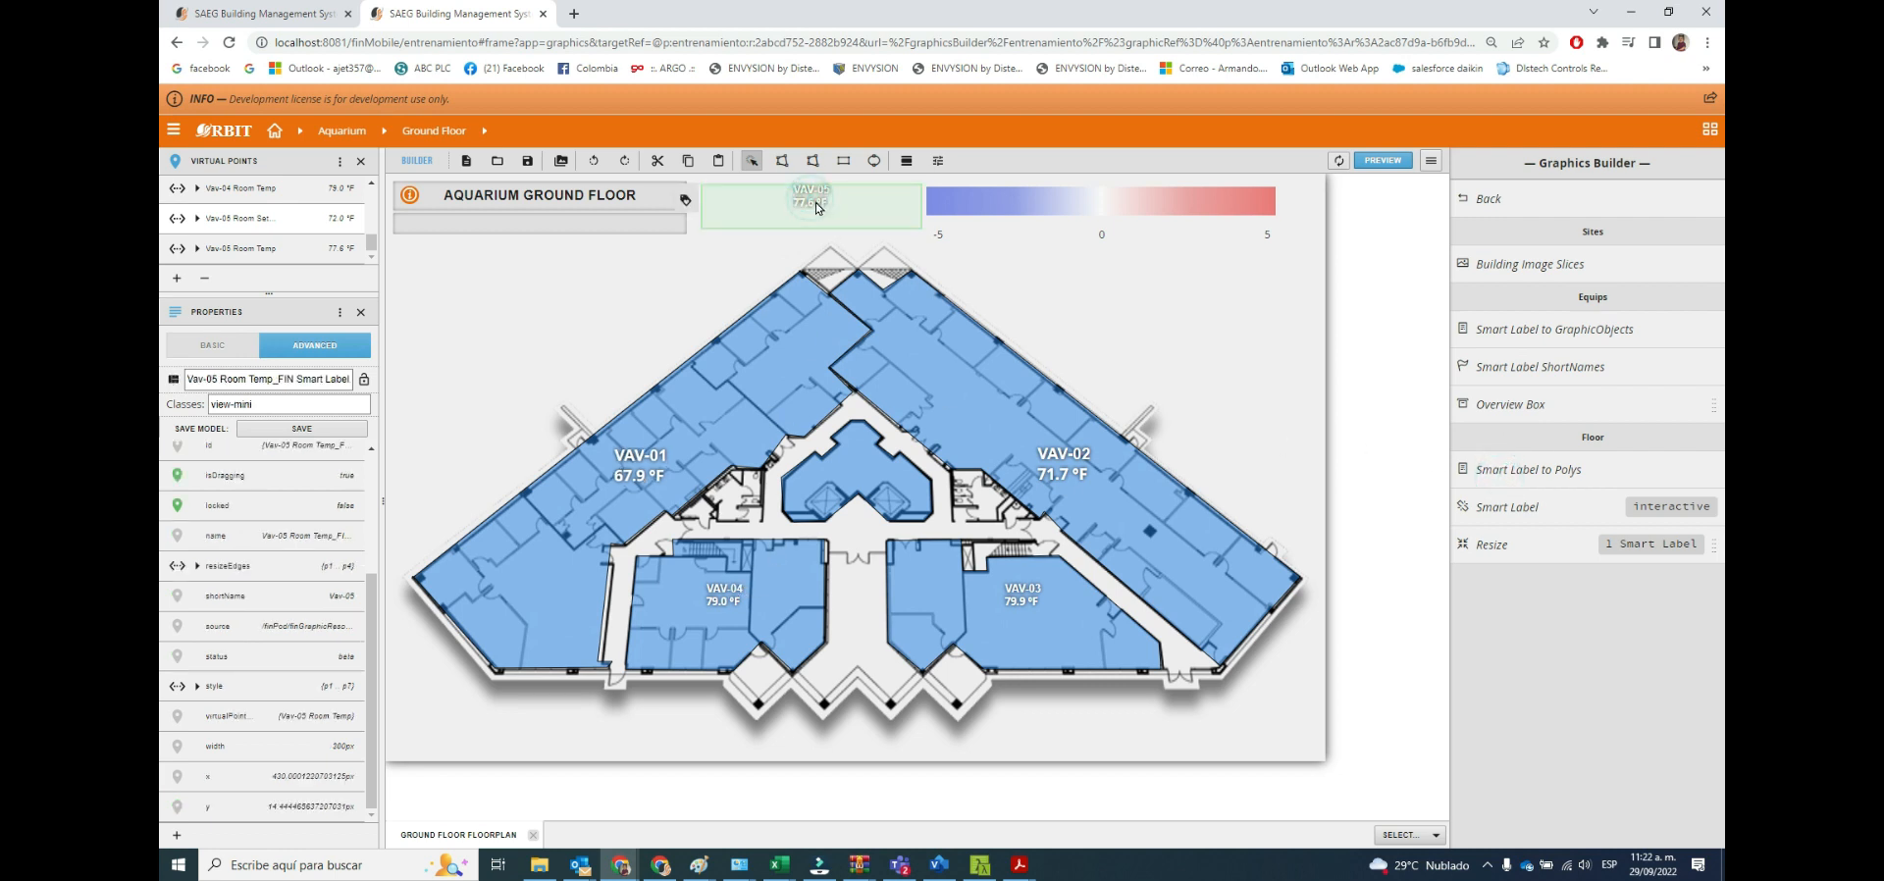
left_click_drag(811, 201, 857, 468)
left_click(857, 468)
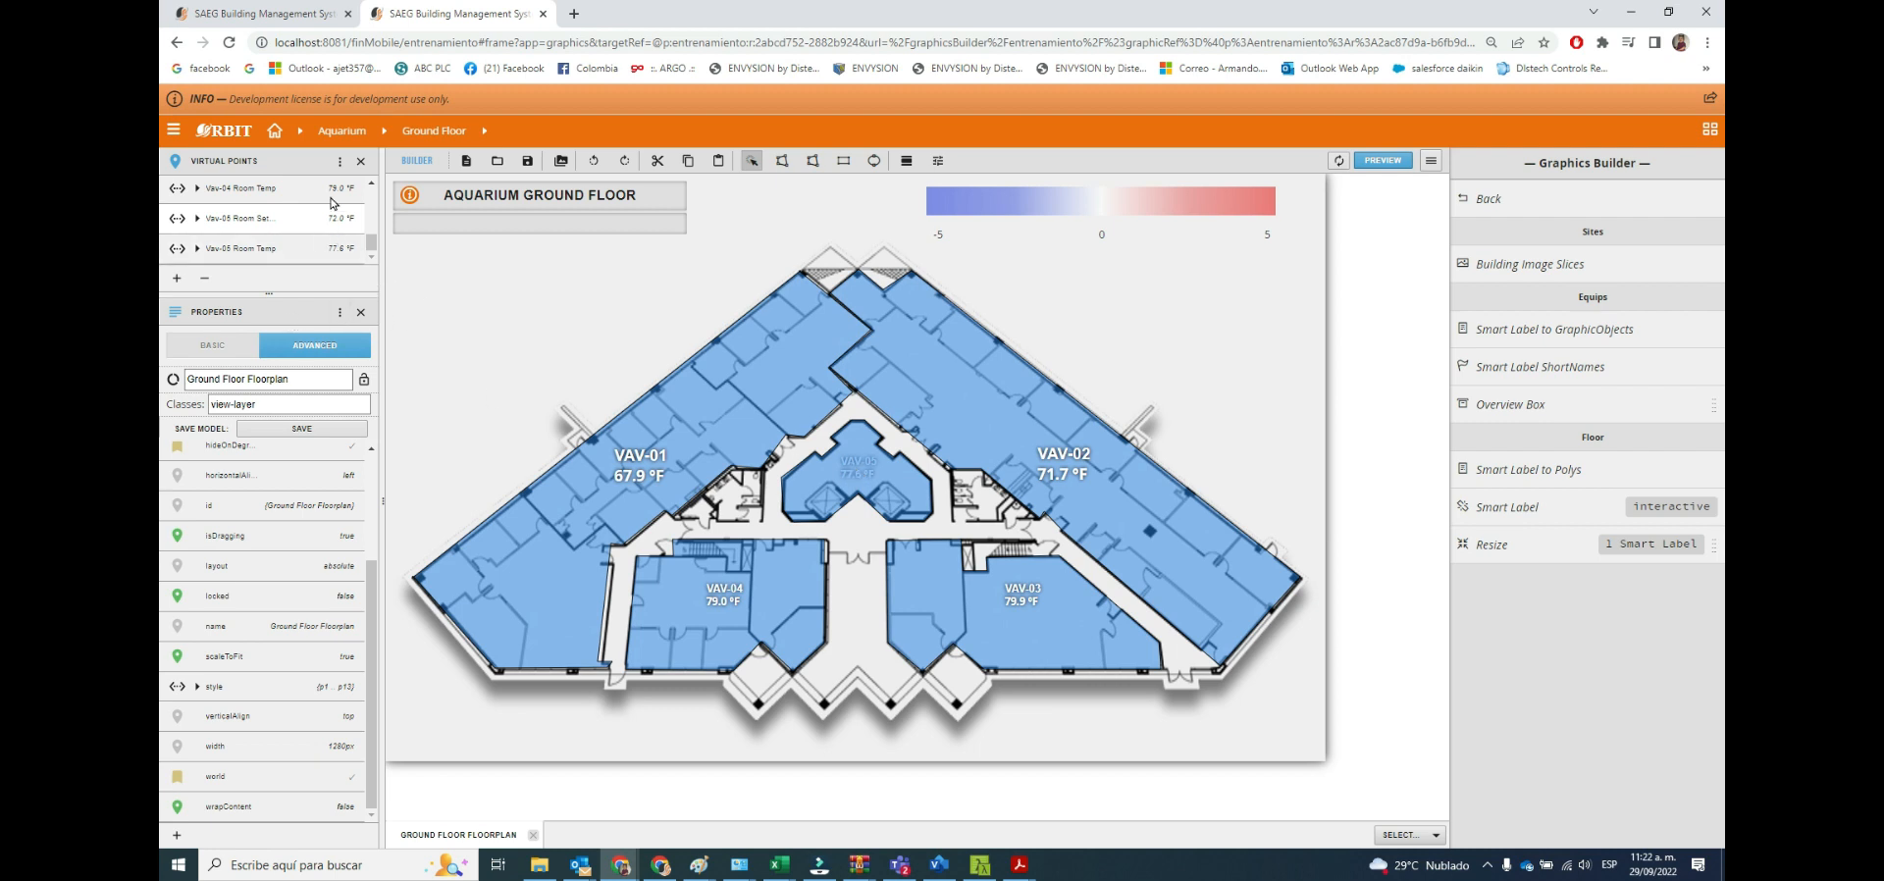
Show the graphic's layers and move the Vav-05 Room Temp smart label to the top of the layer order.
left_click(339, 162)
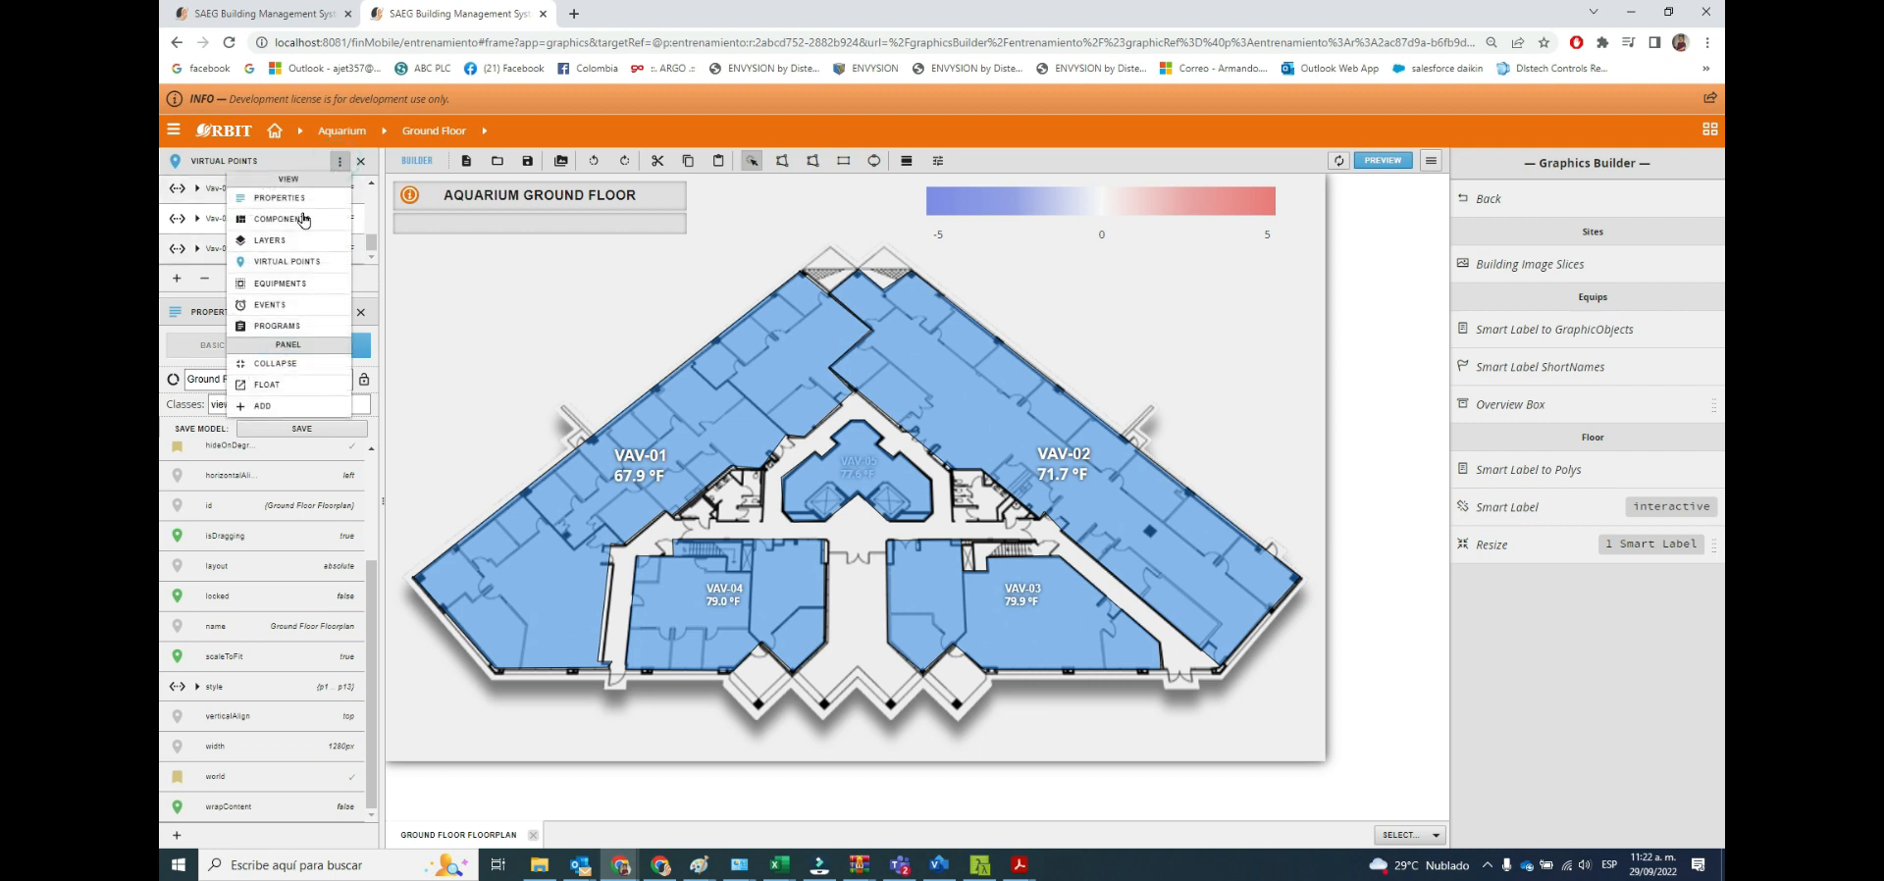
left_click(275, 246)
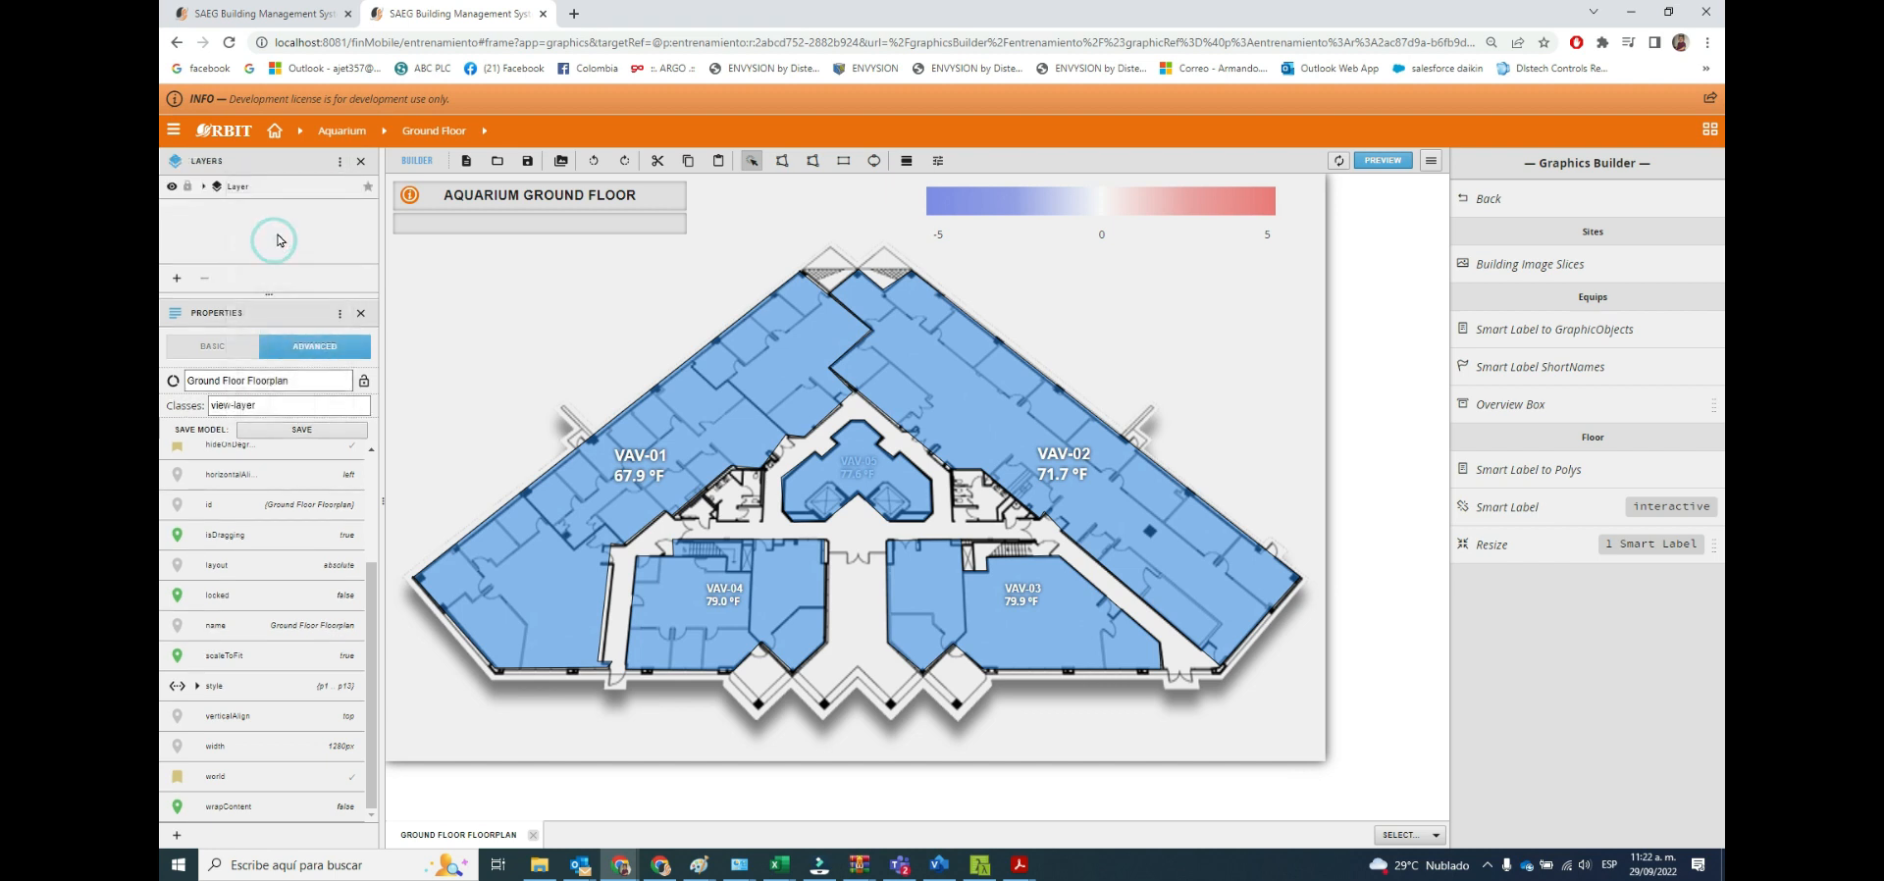
left_click(204, 188)
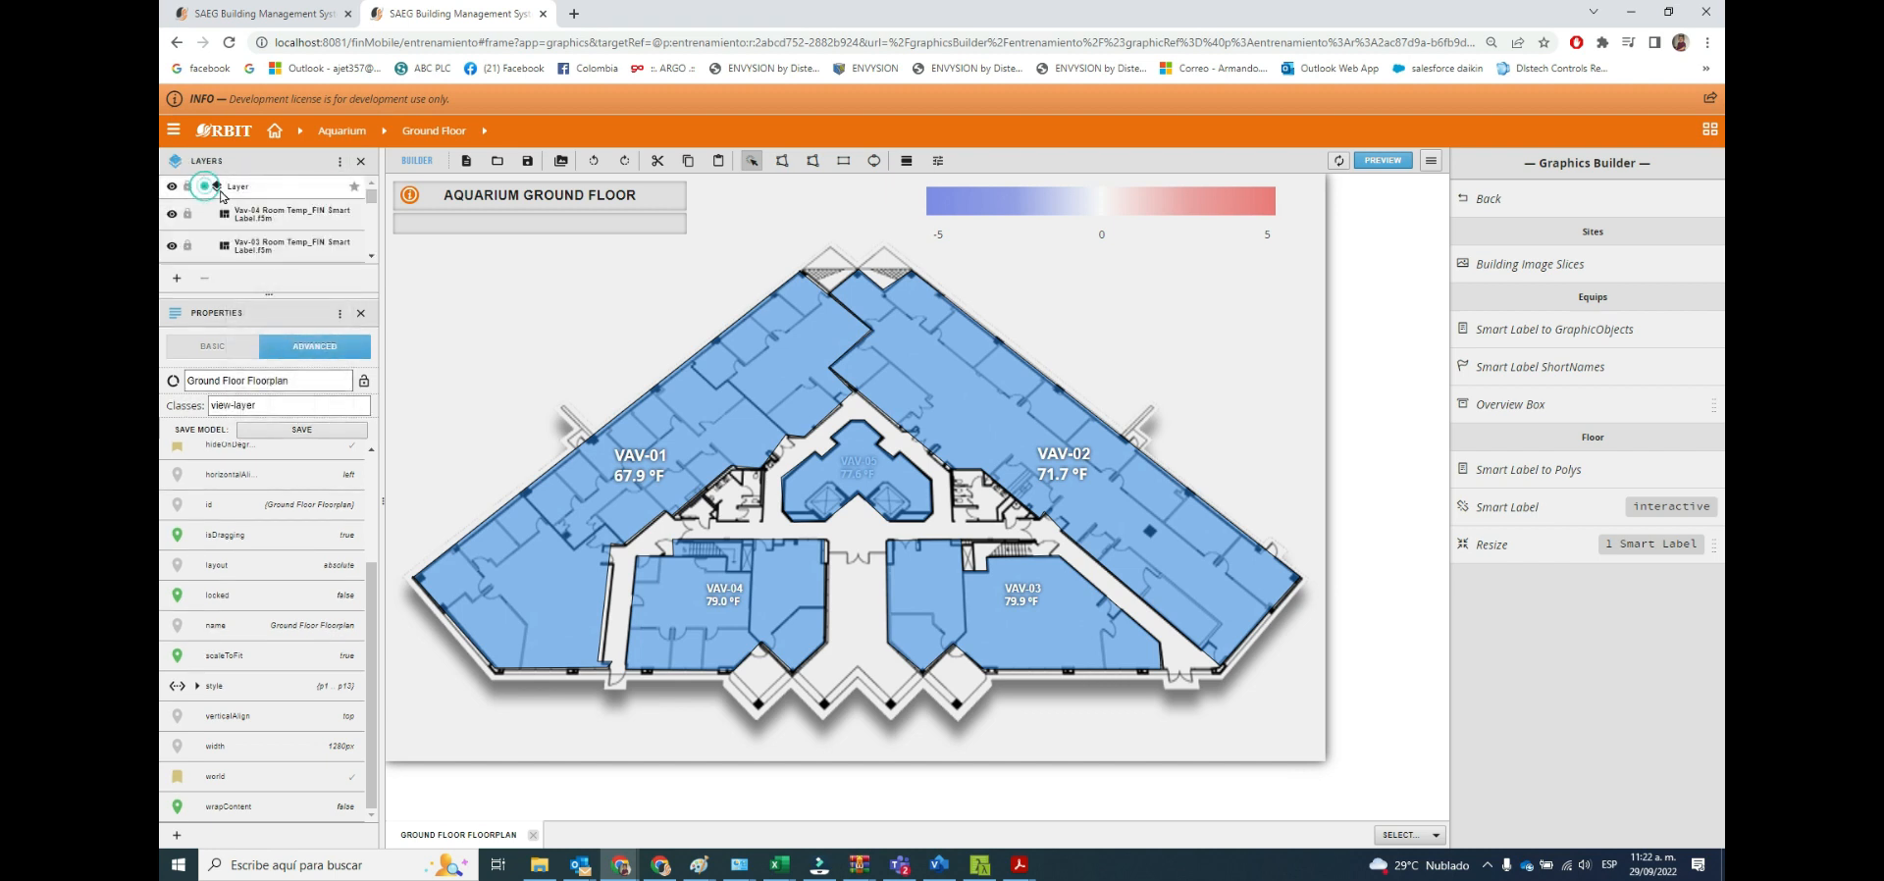
left_click(372, 258)
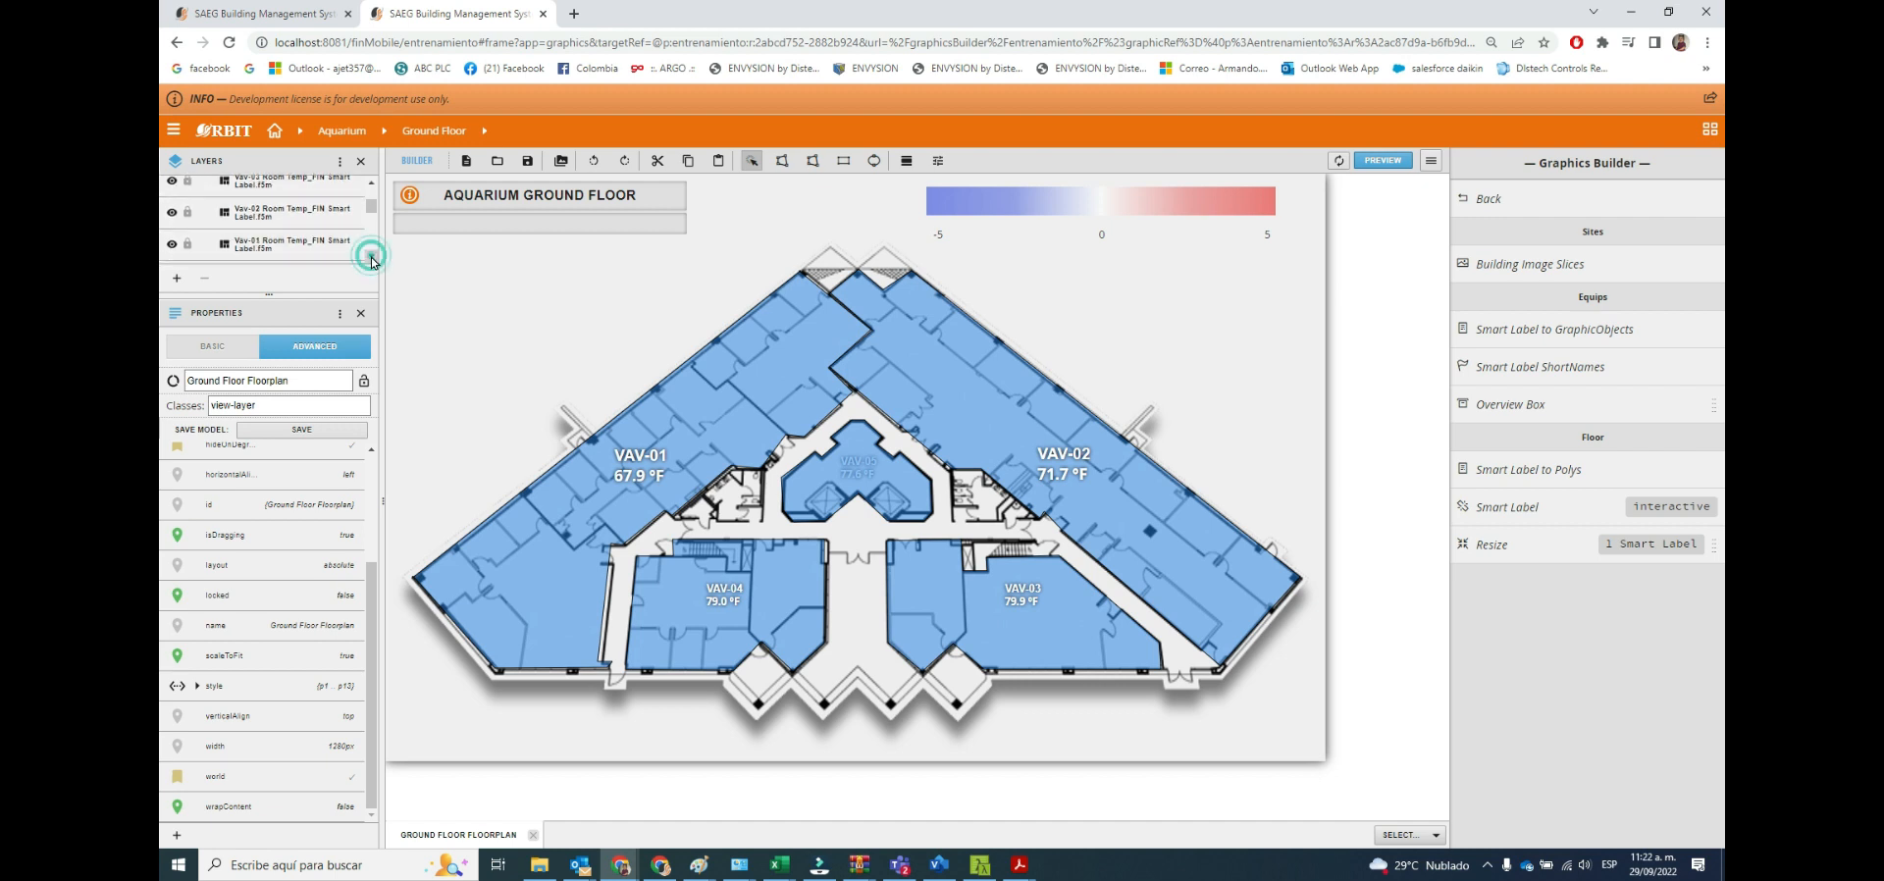
left_click(372, 258)
left_click(372, 258)
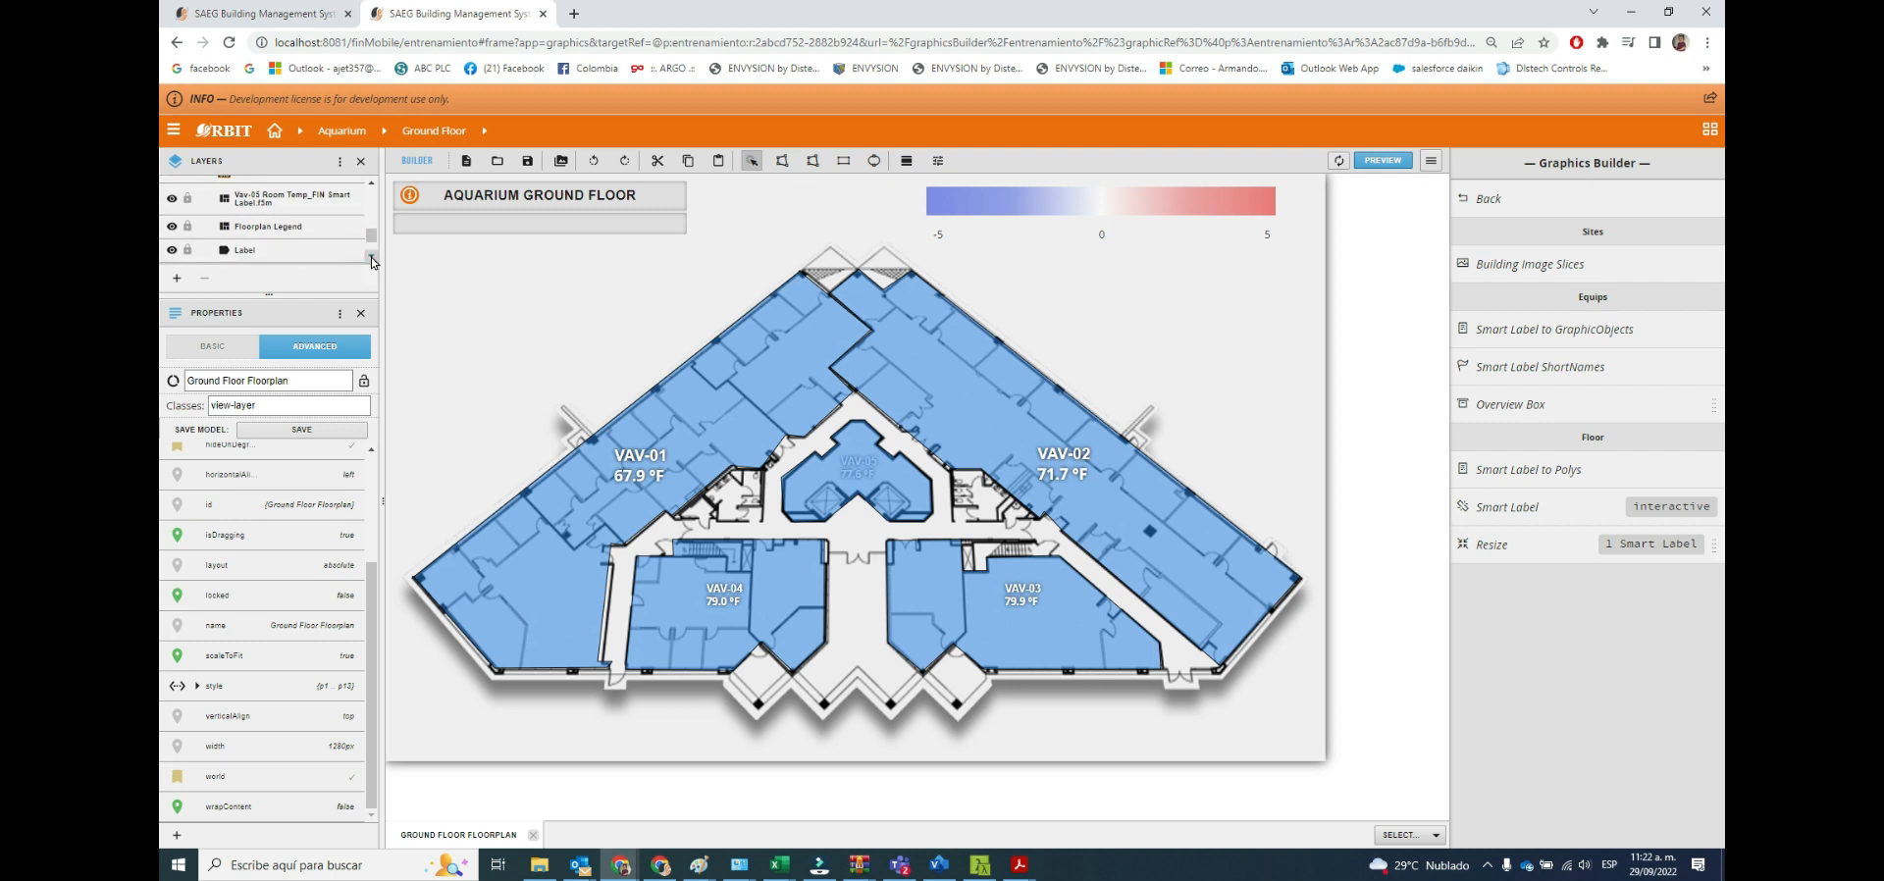
left_click(320, 207)
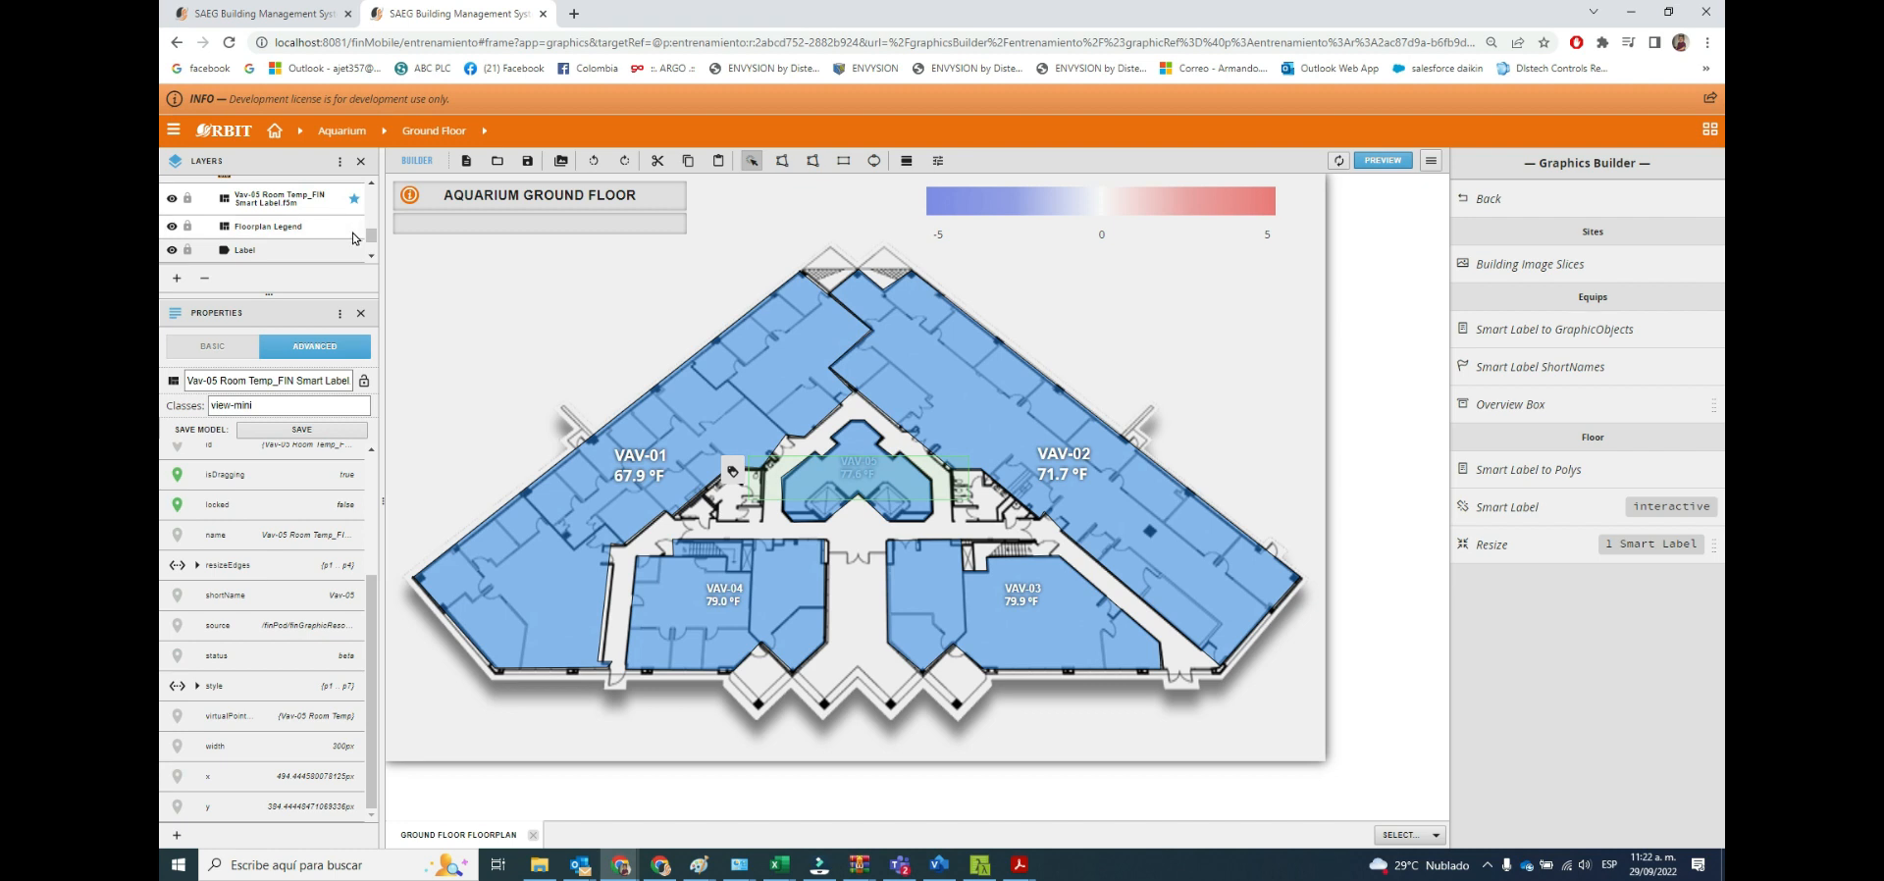
left_click_drag(371, 243, 318, 219)
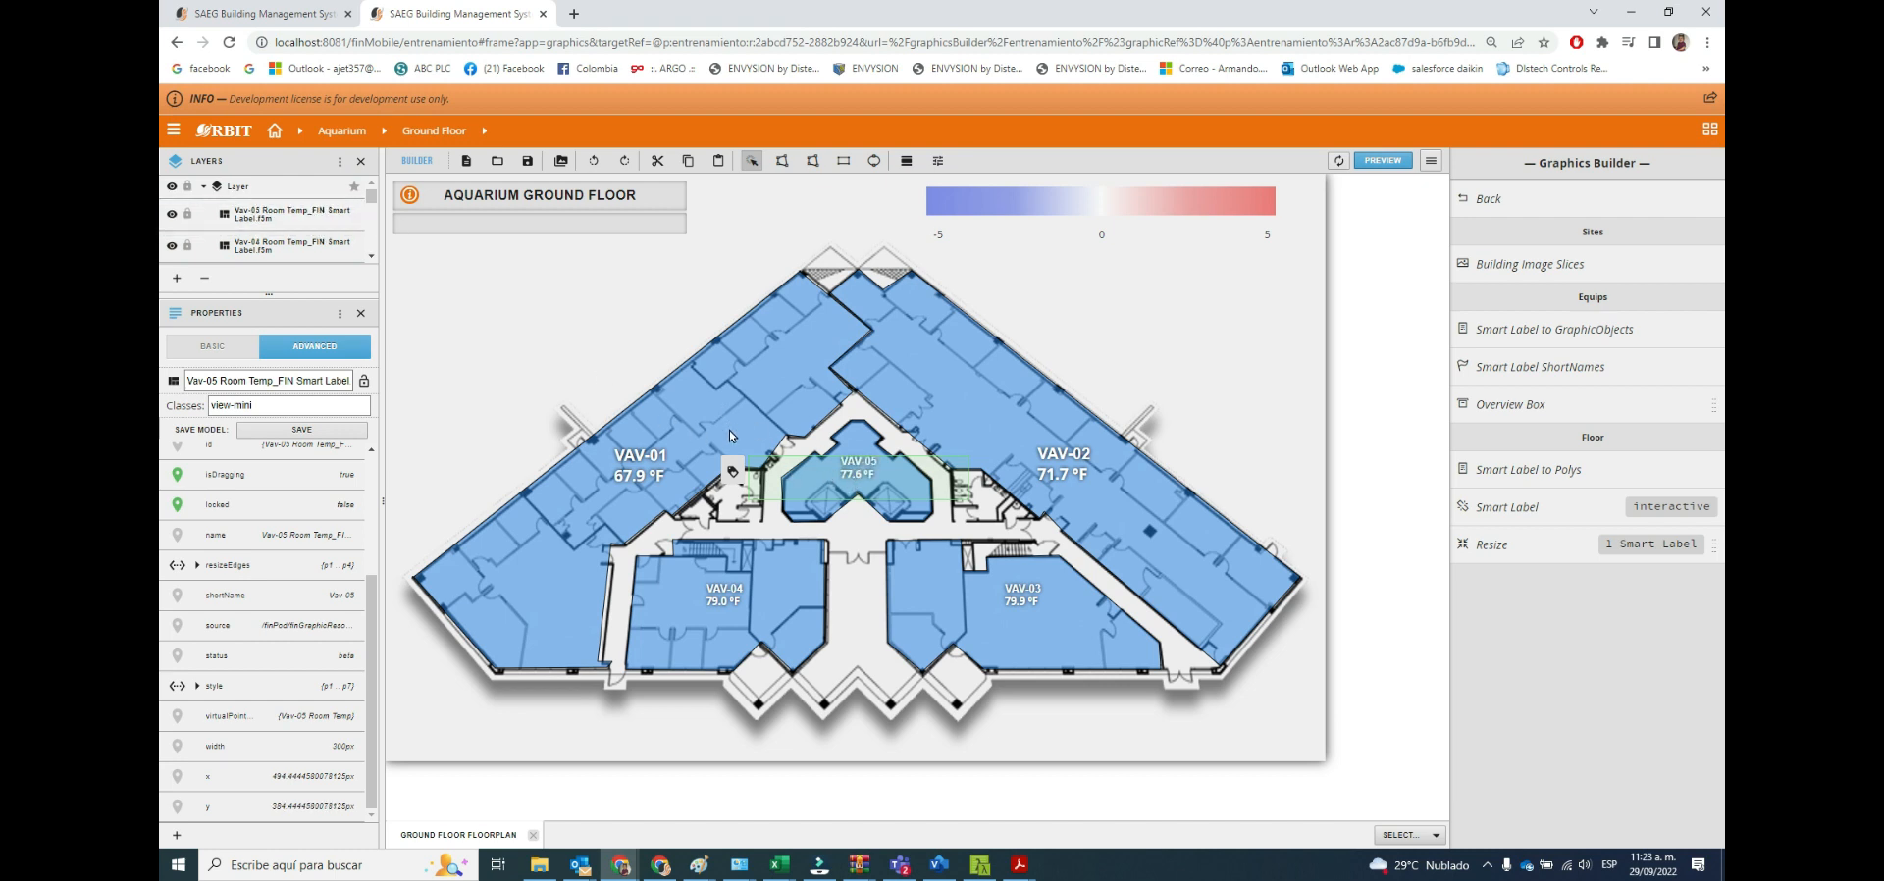
Arrange the VAV-05 label with Send To Front and deselect it.
right_click(778, 471)
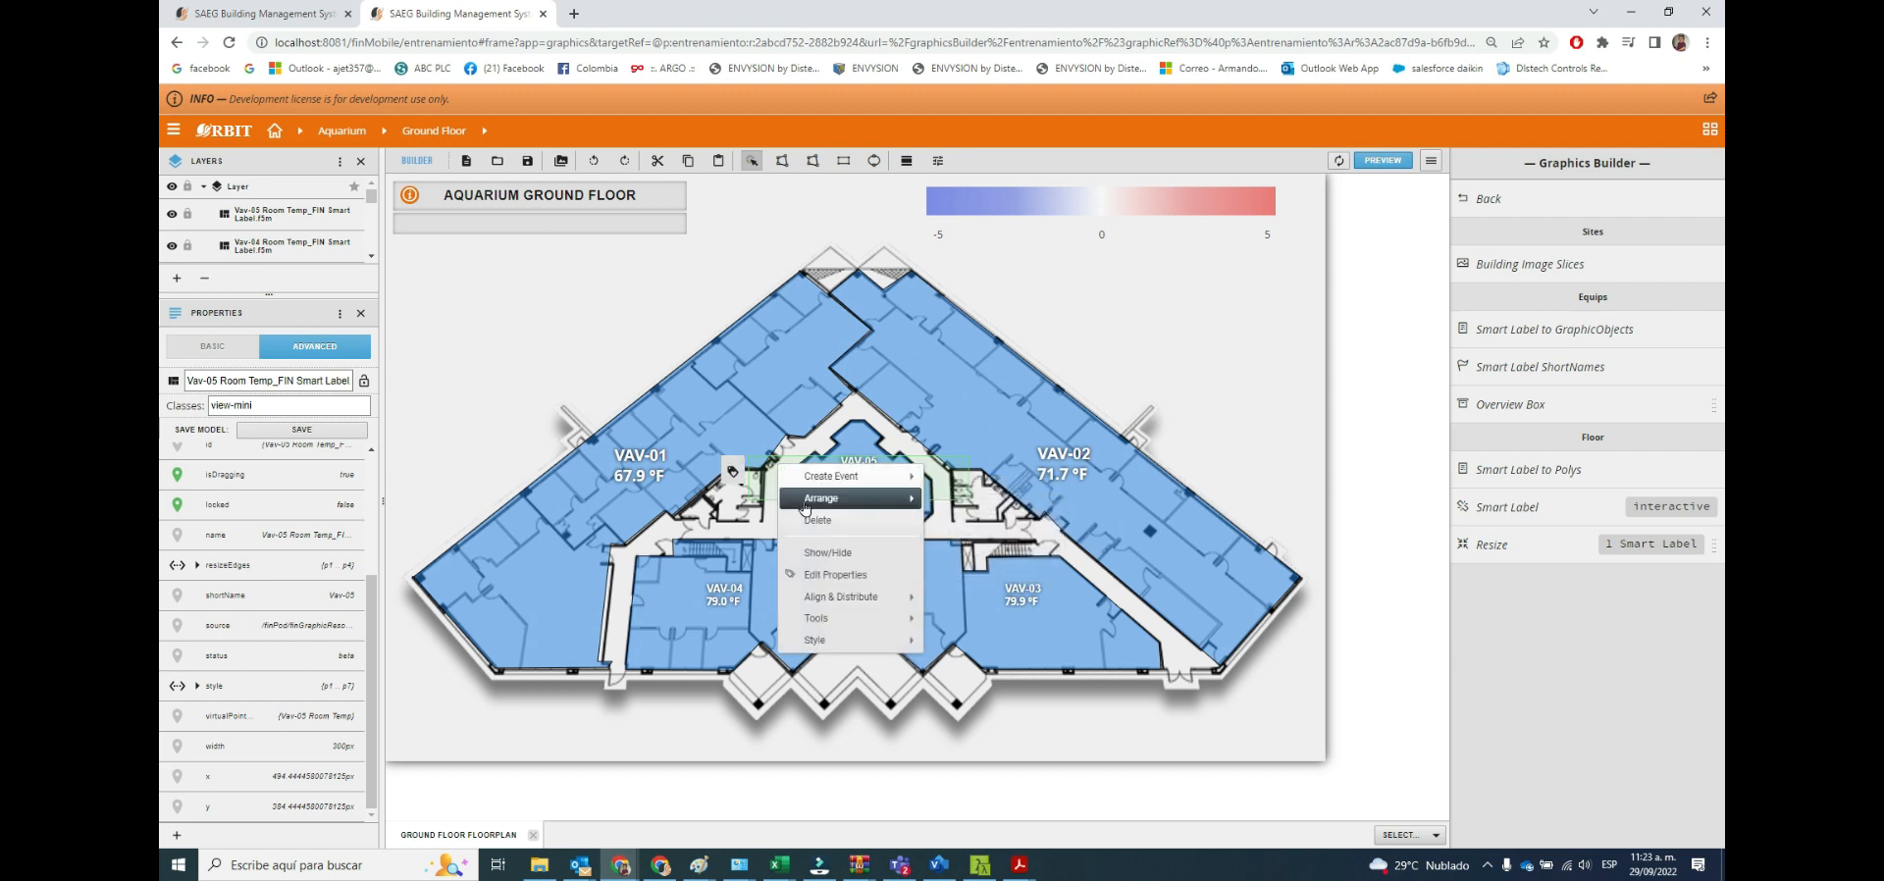
left_click(806, 501)
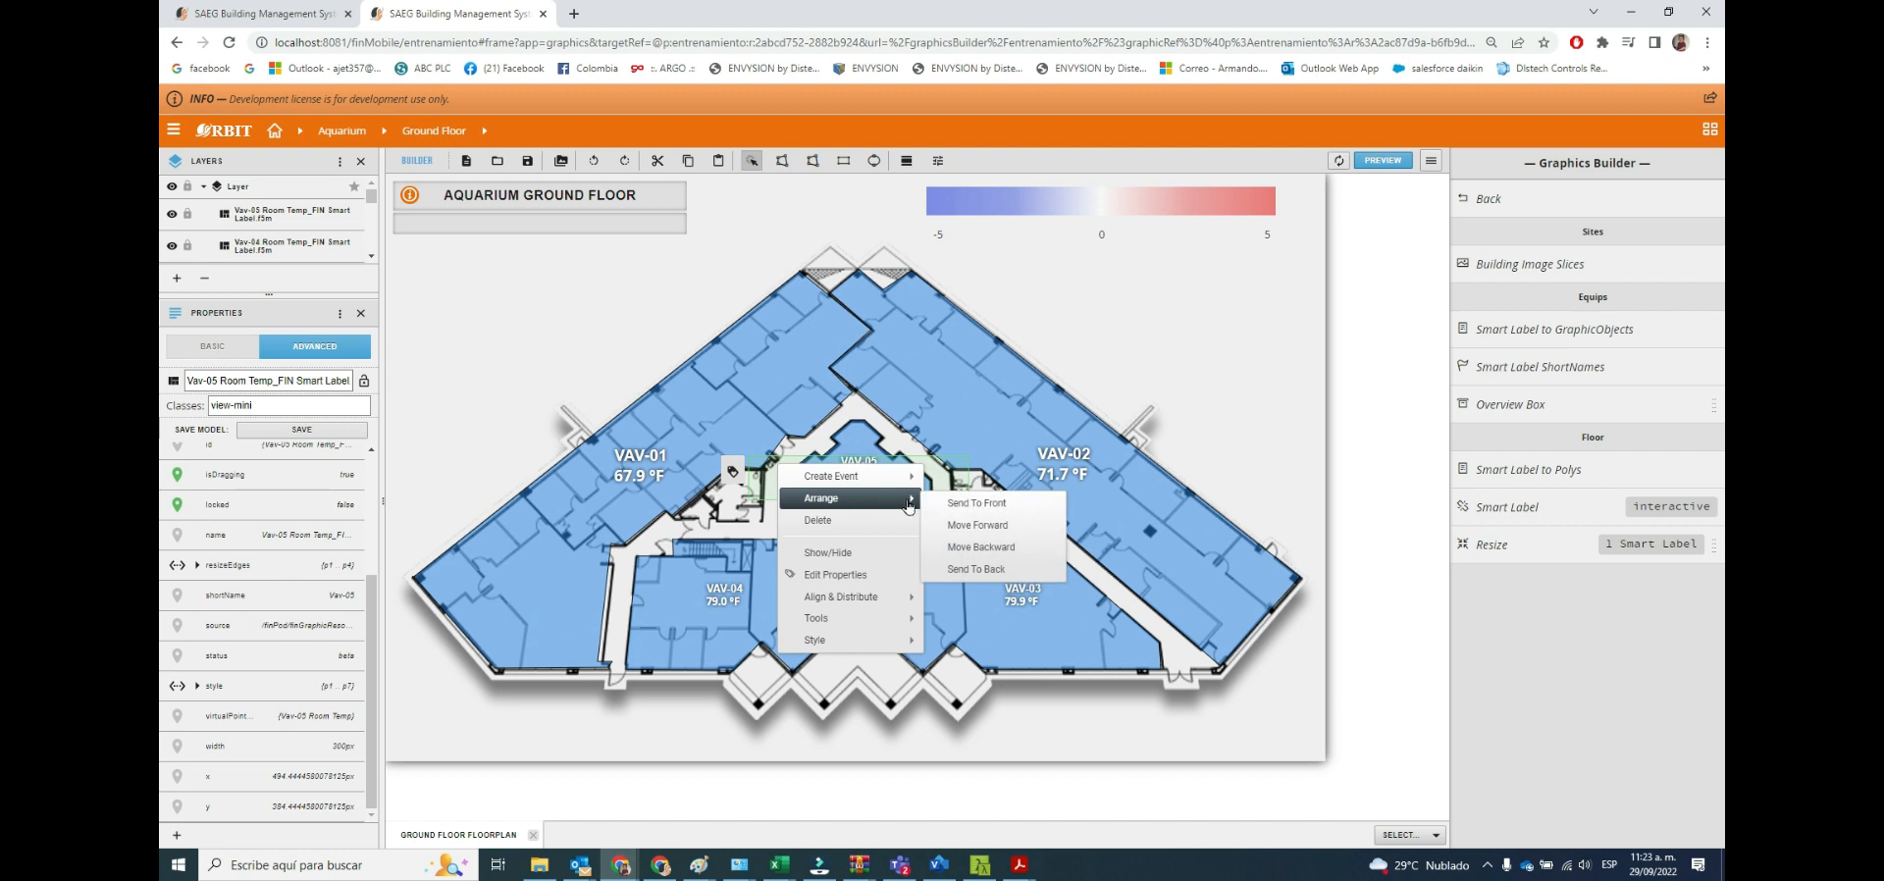
left_click(985, 514)
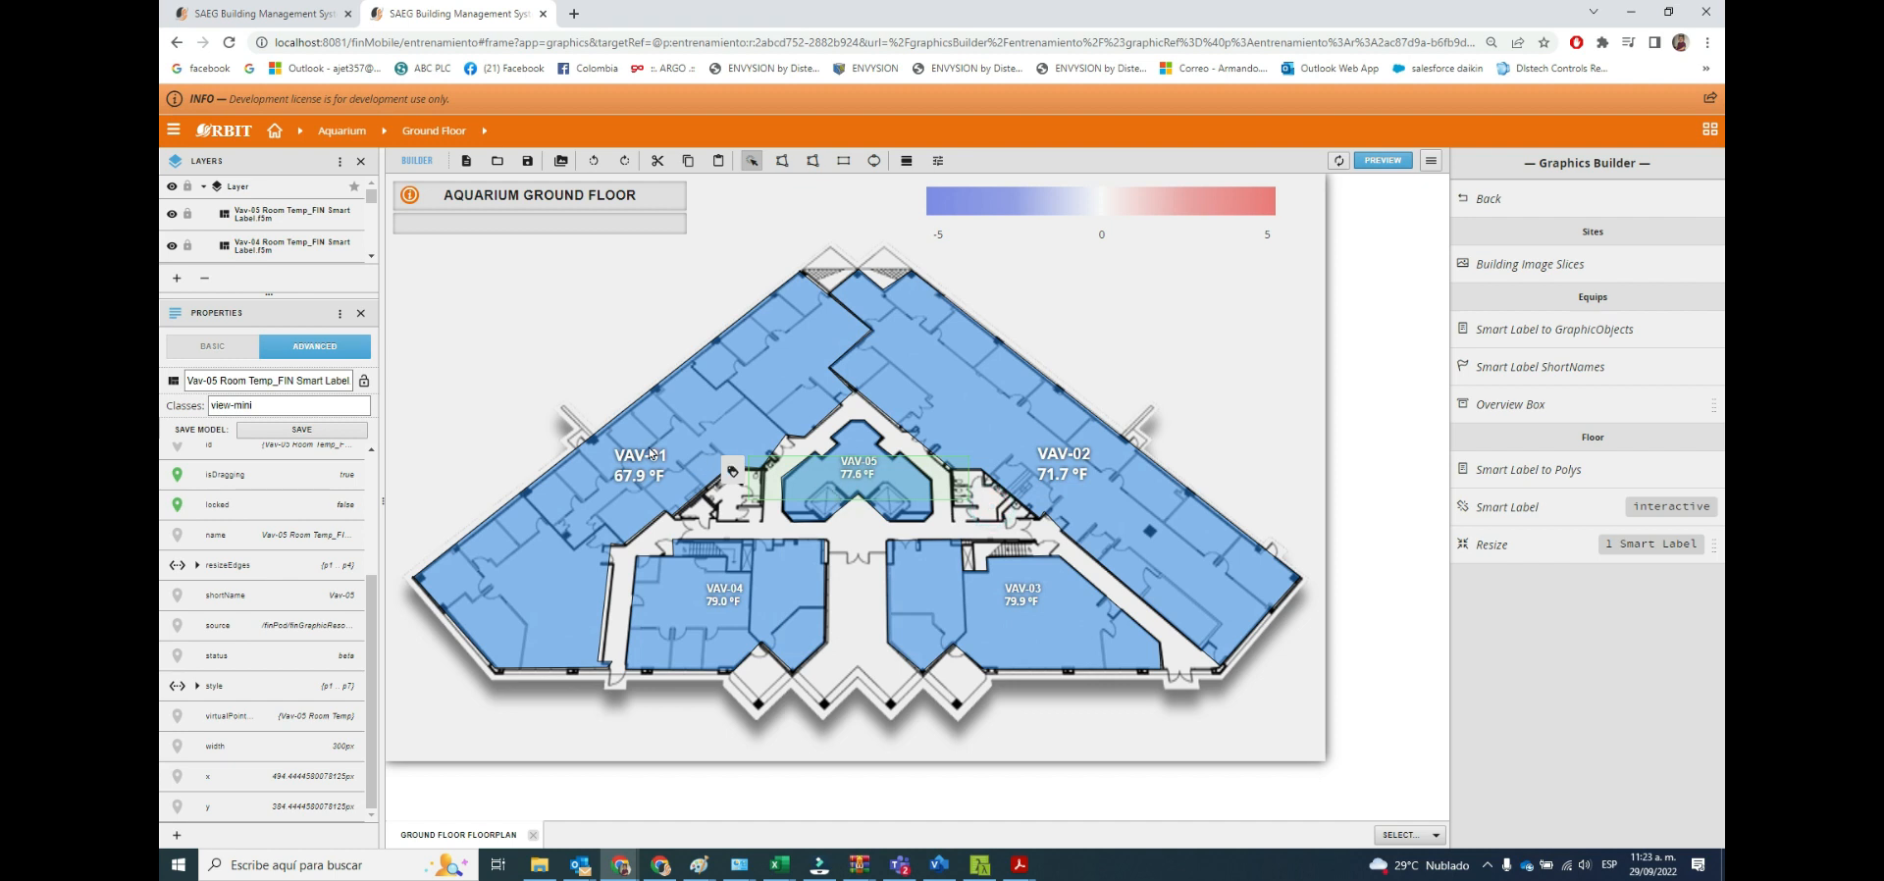
left_click(631, 317)
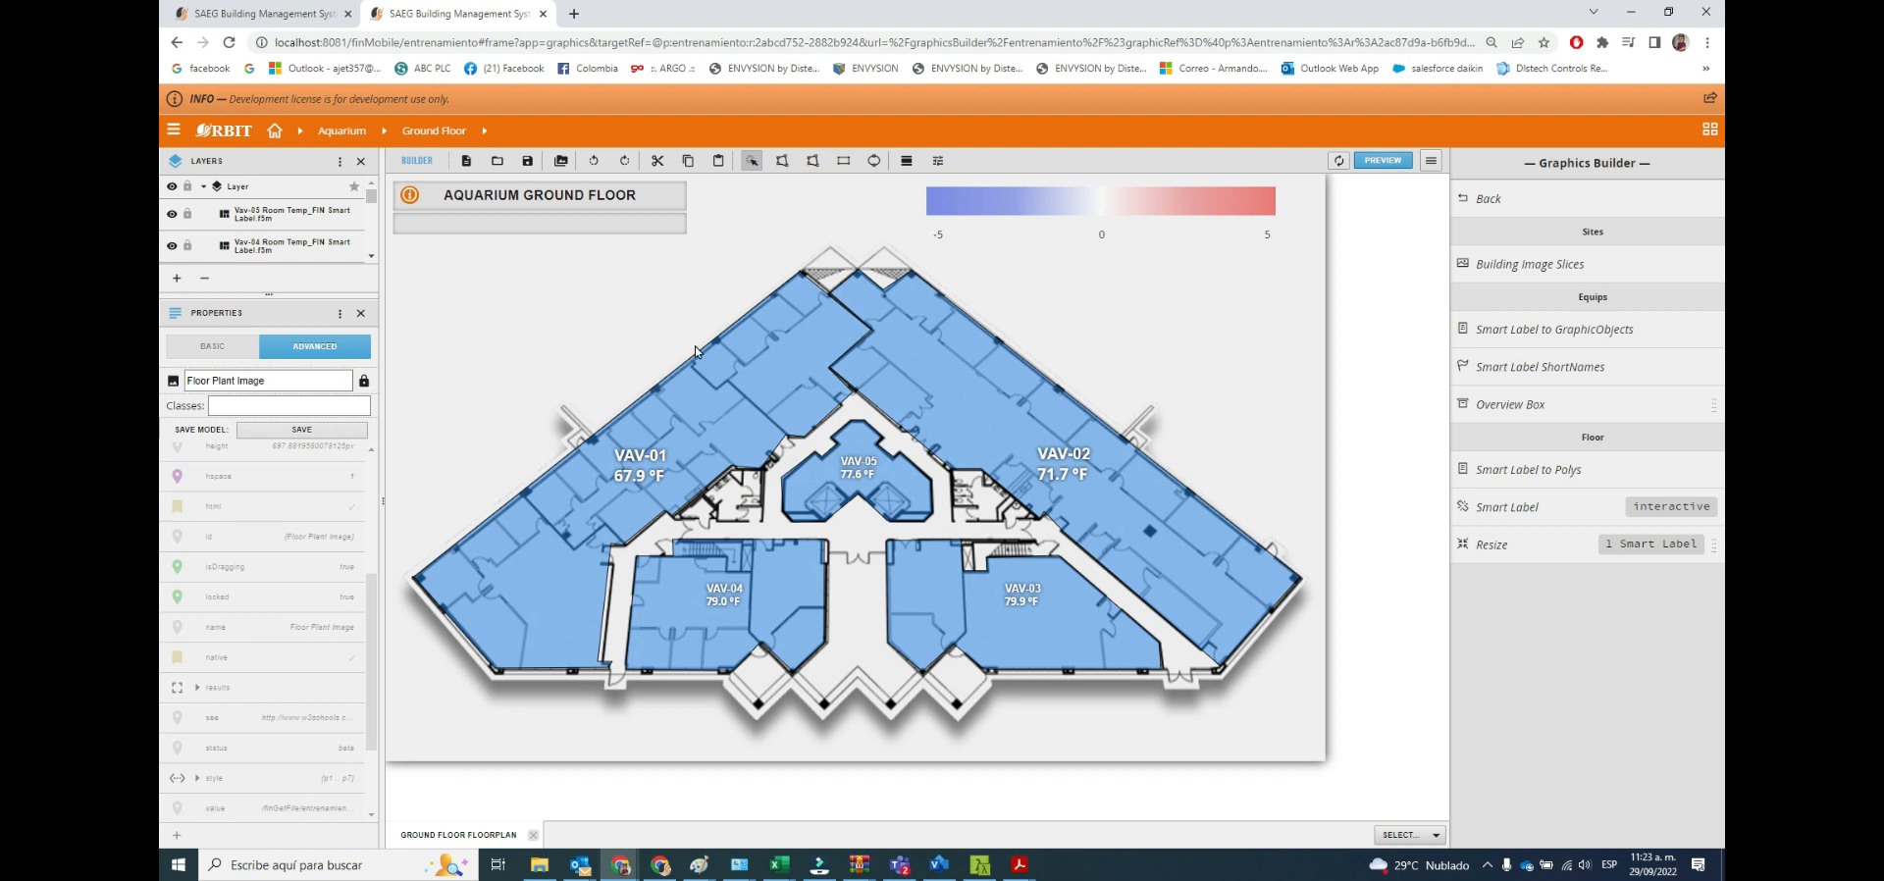
Save the graphic as Ground Floor Floorplan and open the list of available applications.
left_click(527, 160)
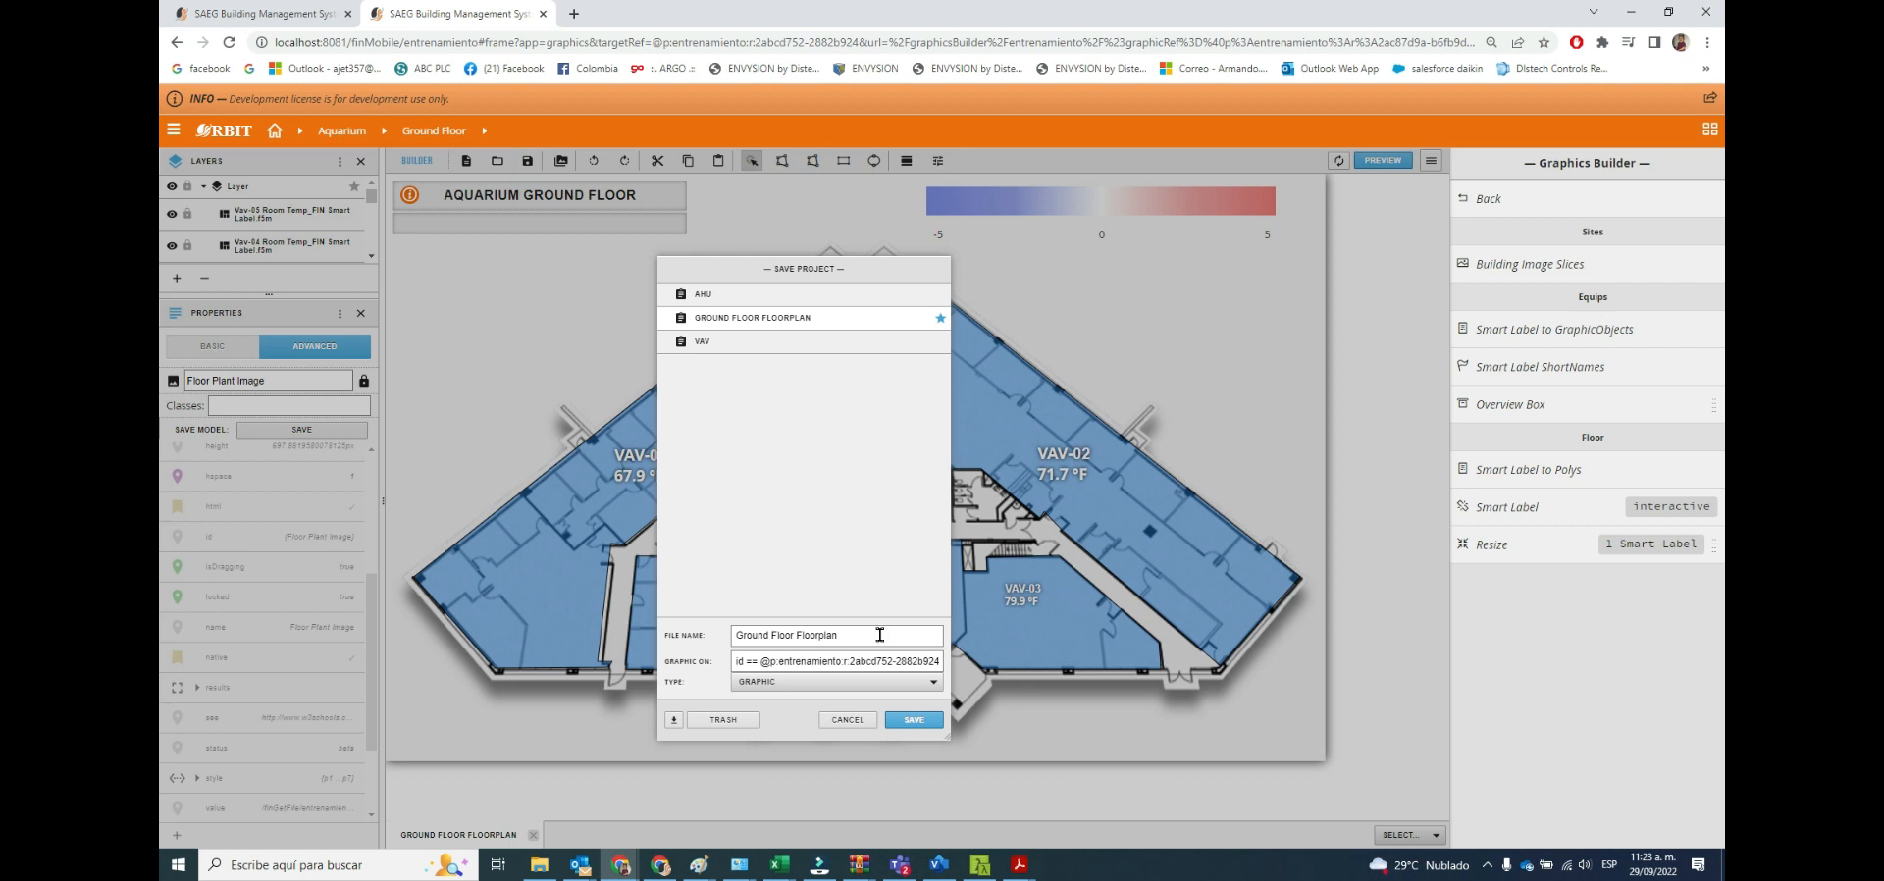
left_click(914, 719)
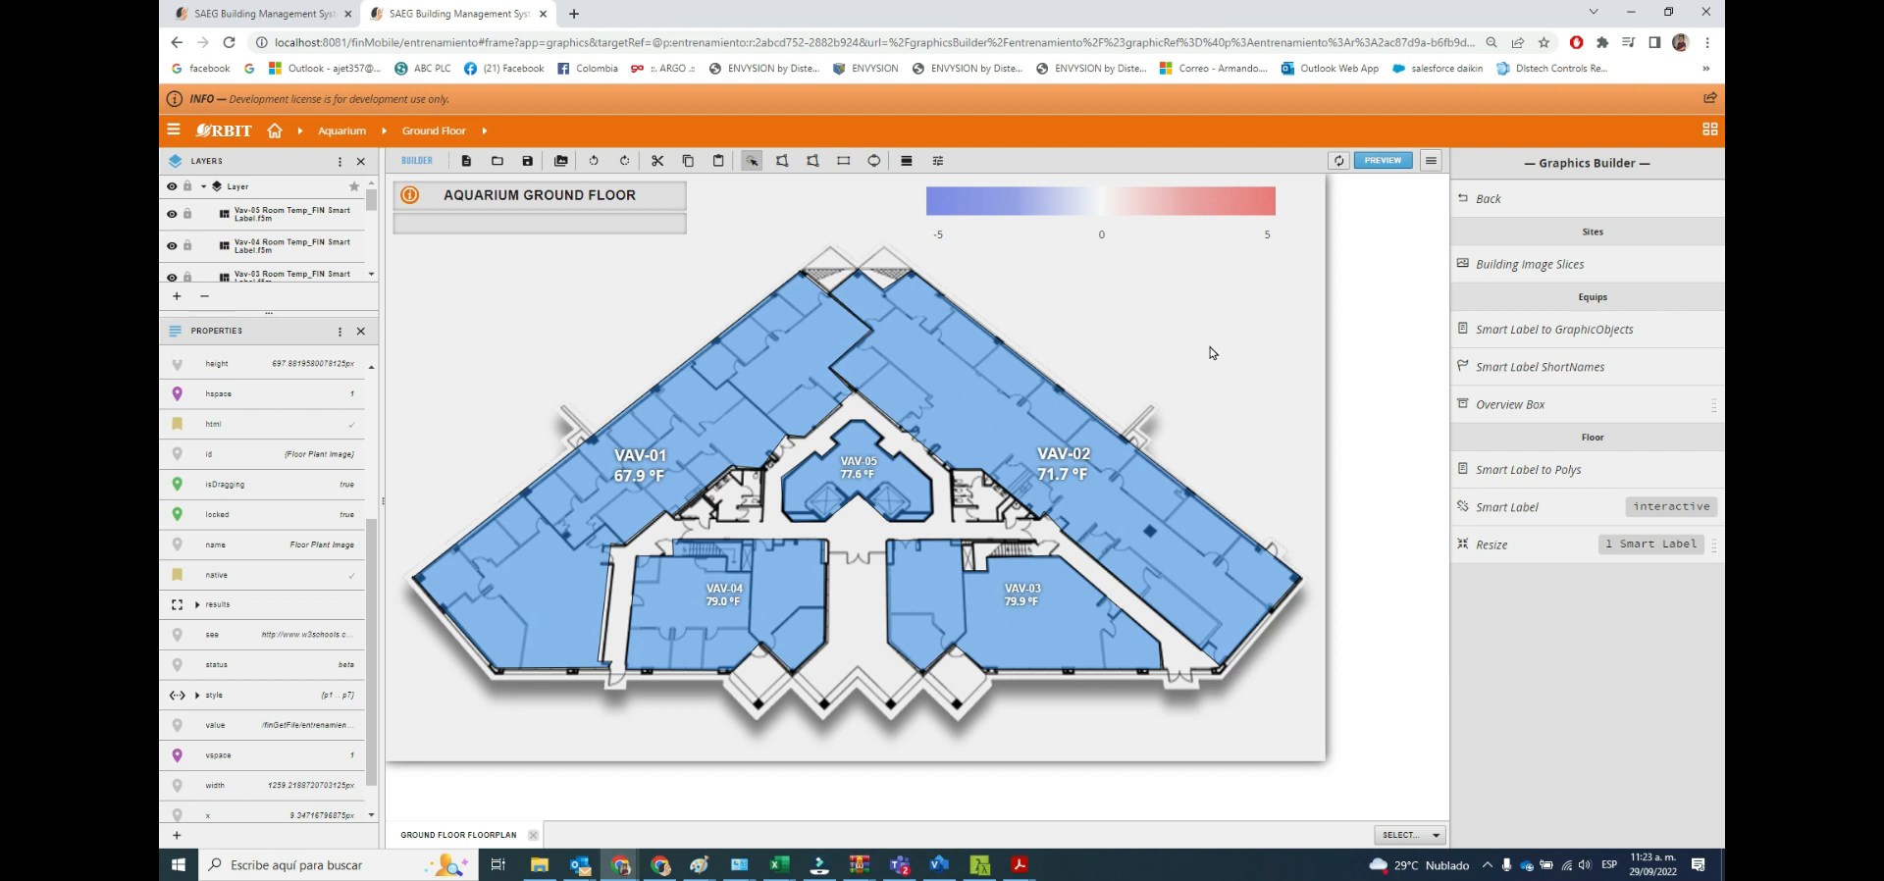
left_click(178, 133)
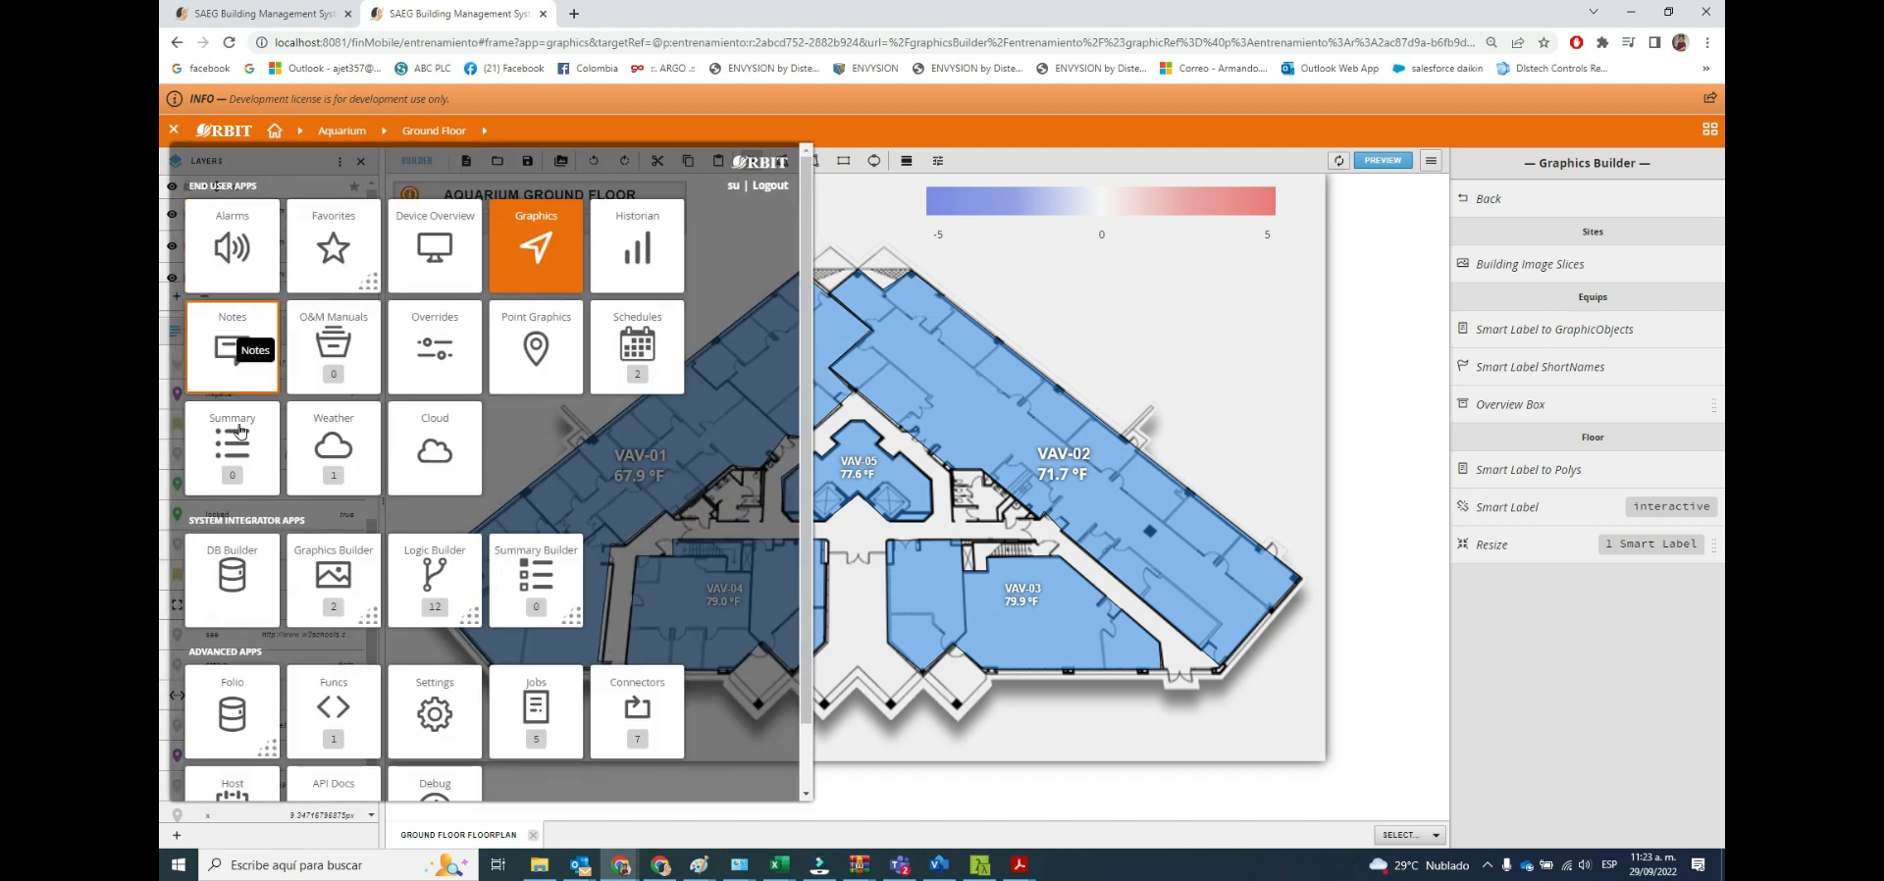
View the Ground Floor Floorplan graphic from Aquarium's Ground Floor in DB Builder and list the floor's graphics.
left_click(233, 589)
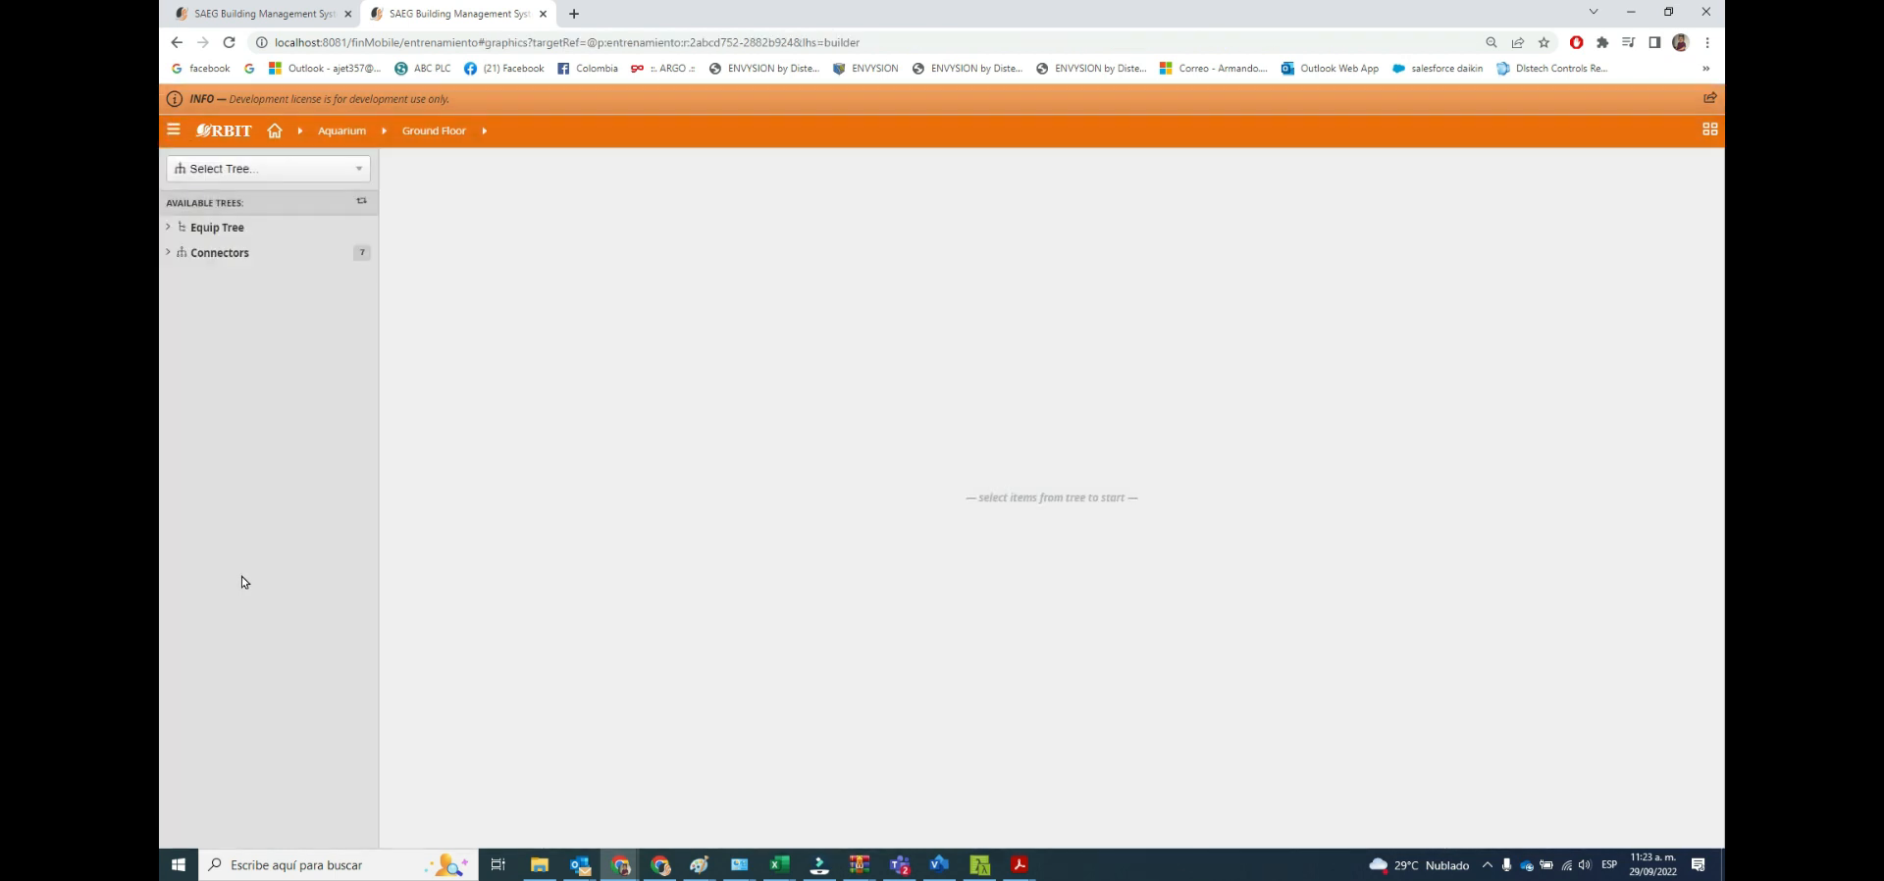
left_click(169, 230)
left_click(176, 253)
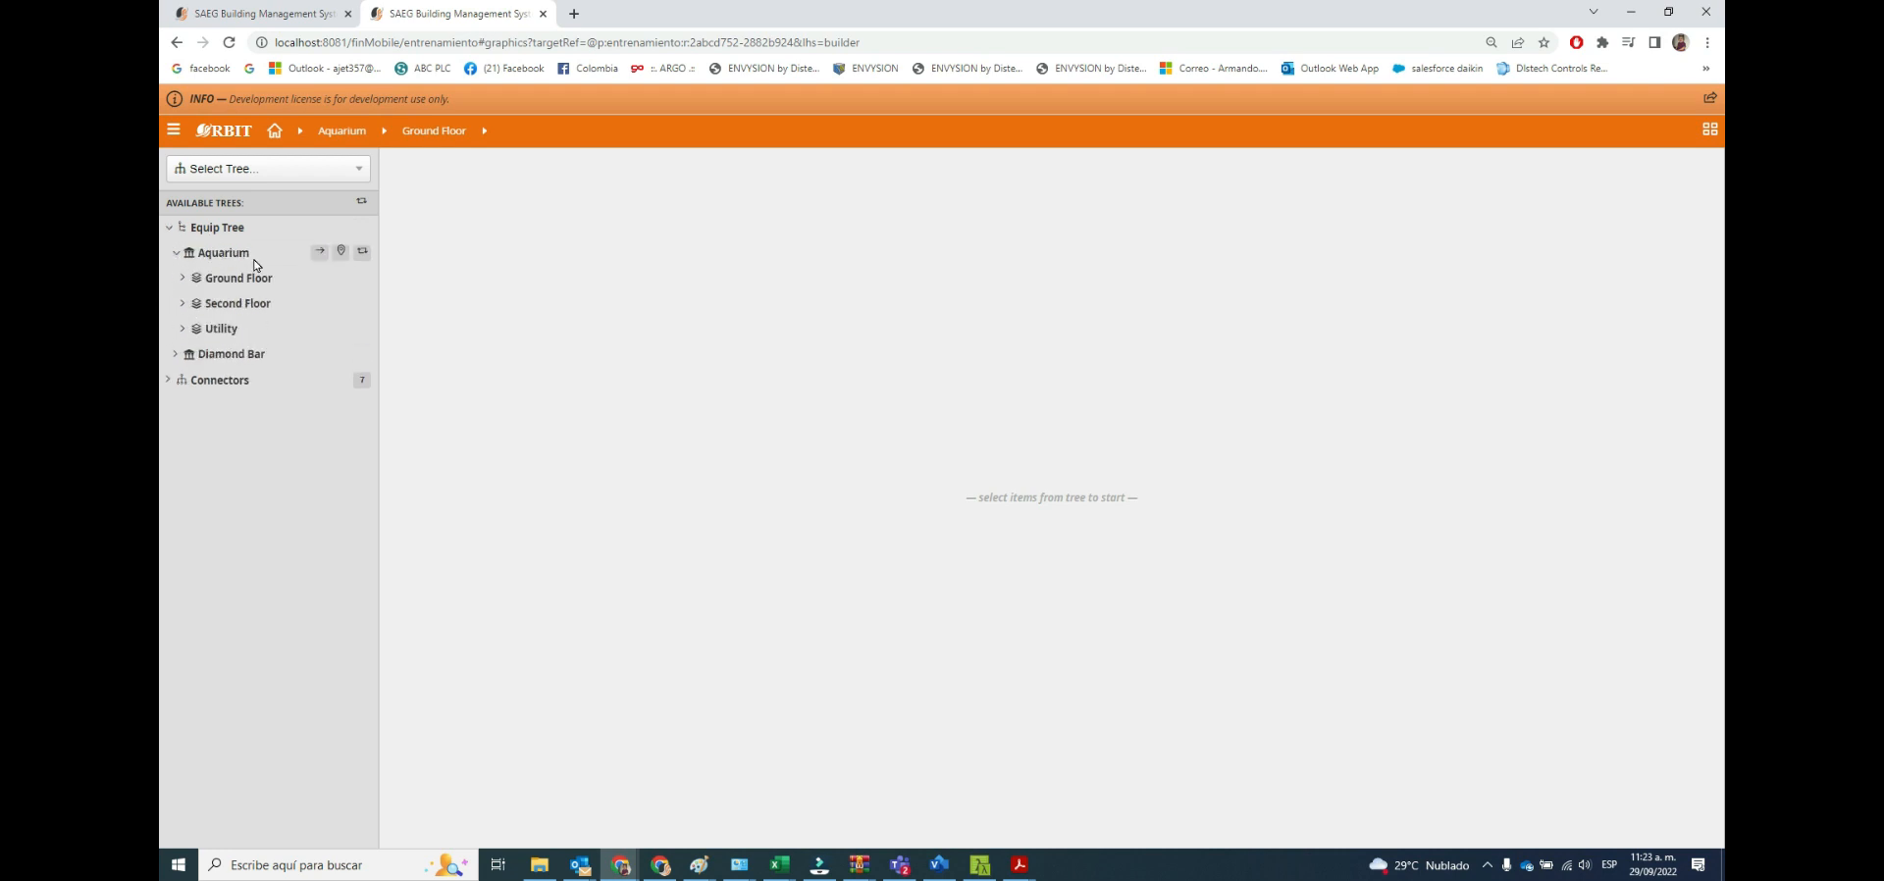
left_click(244, 281)
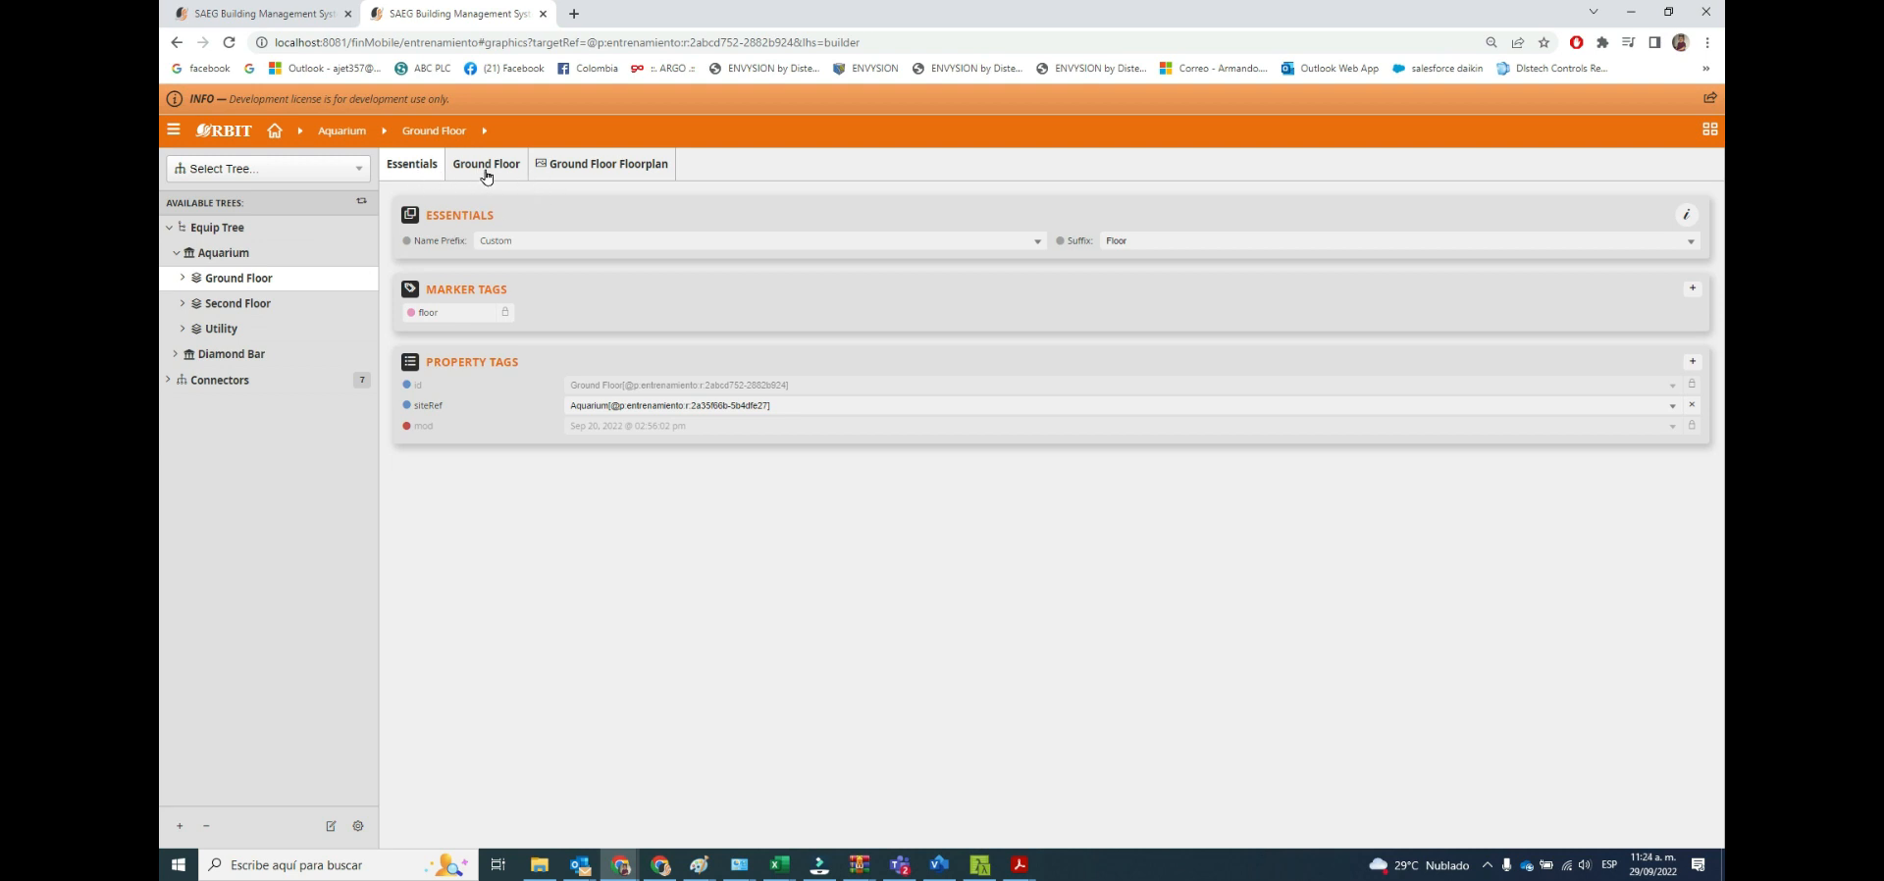
left_click(613, 173)
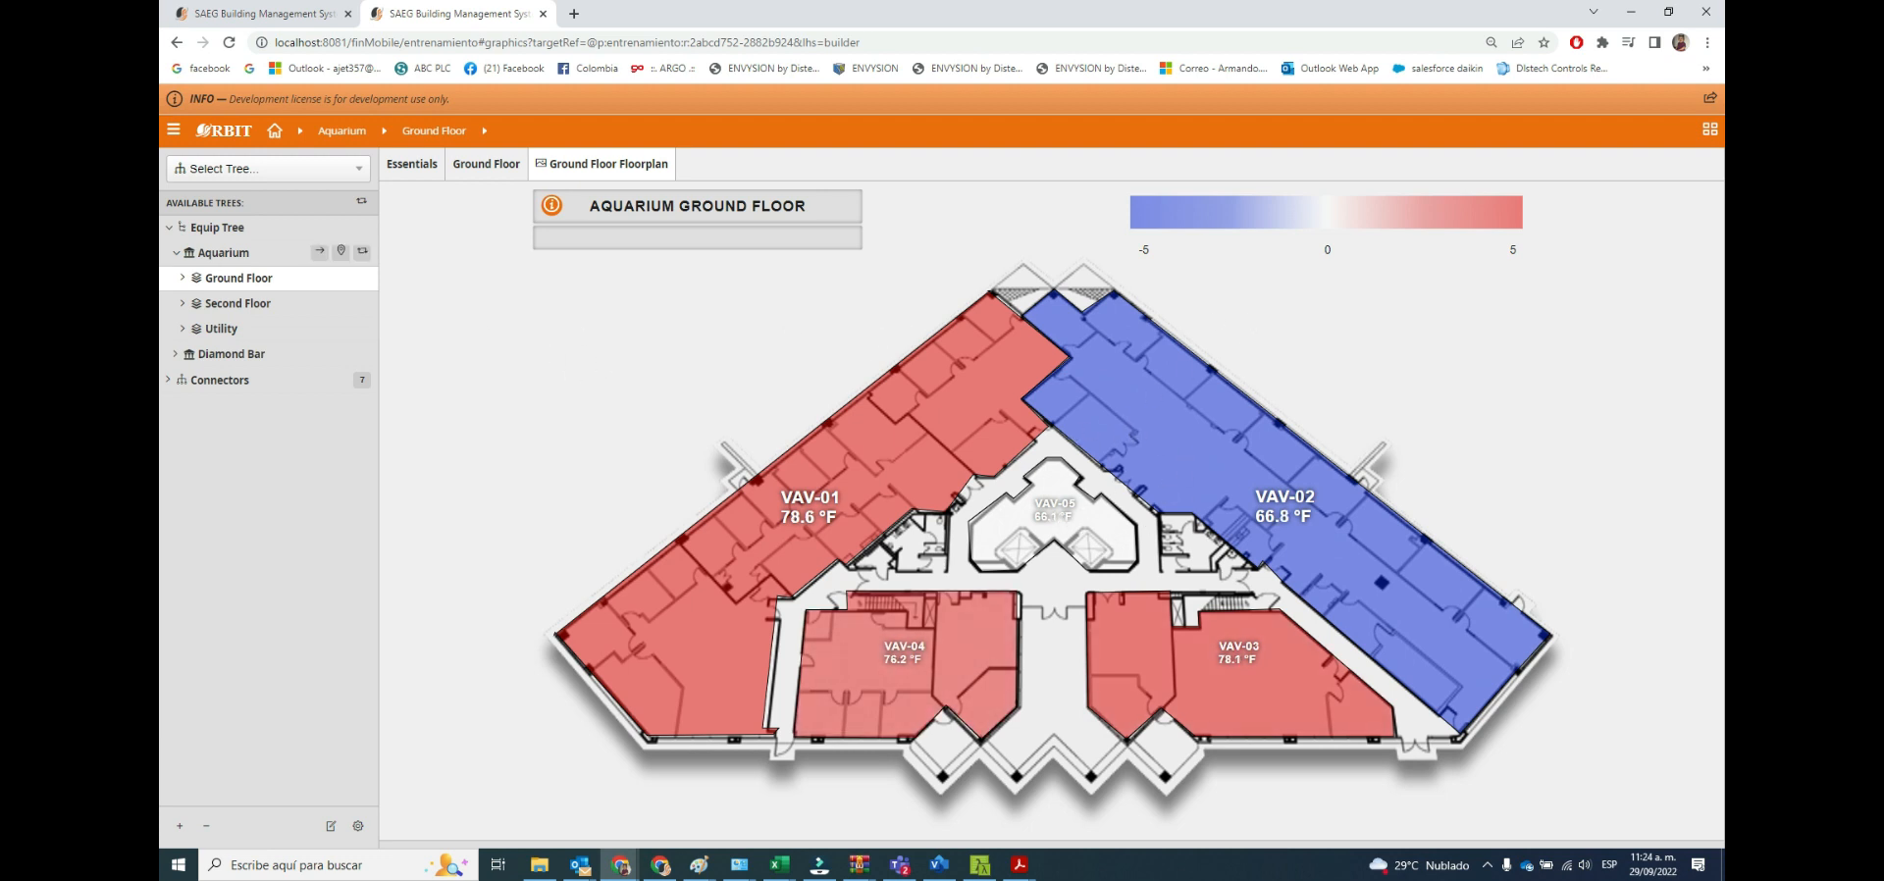
left_click(173, 129)
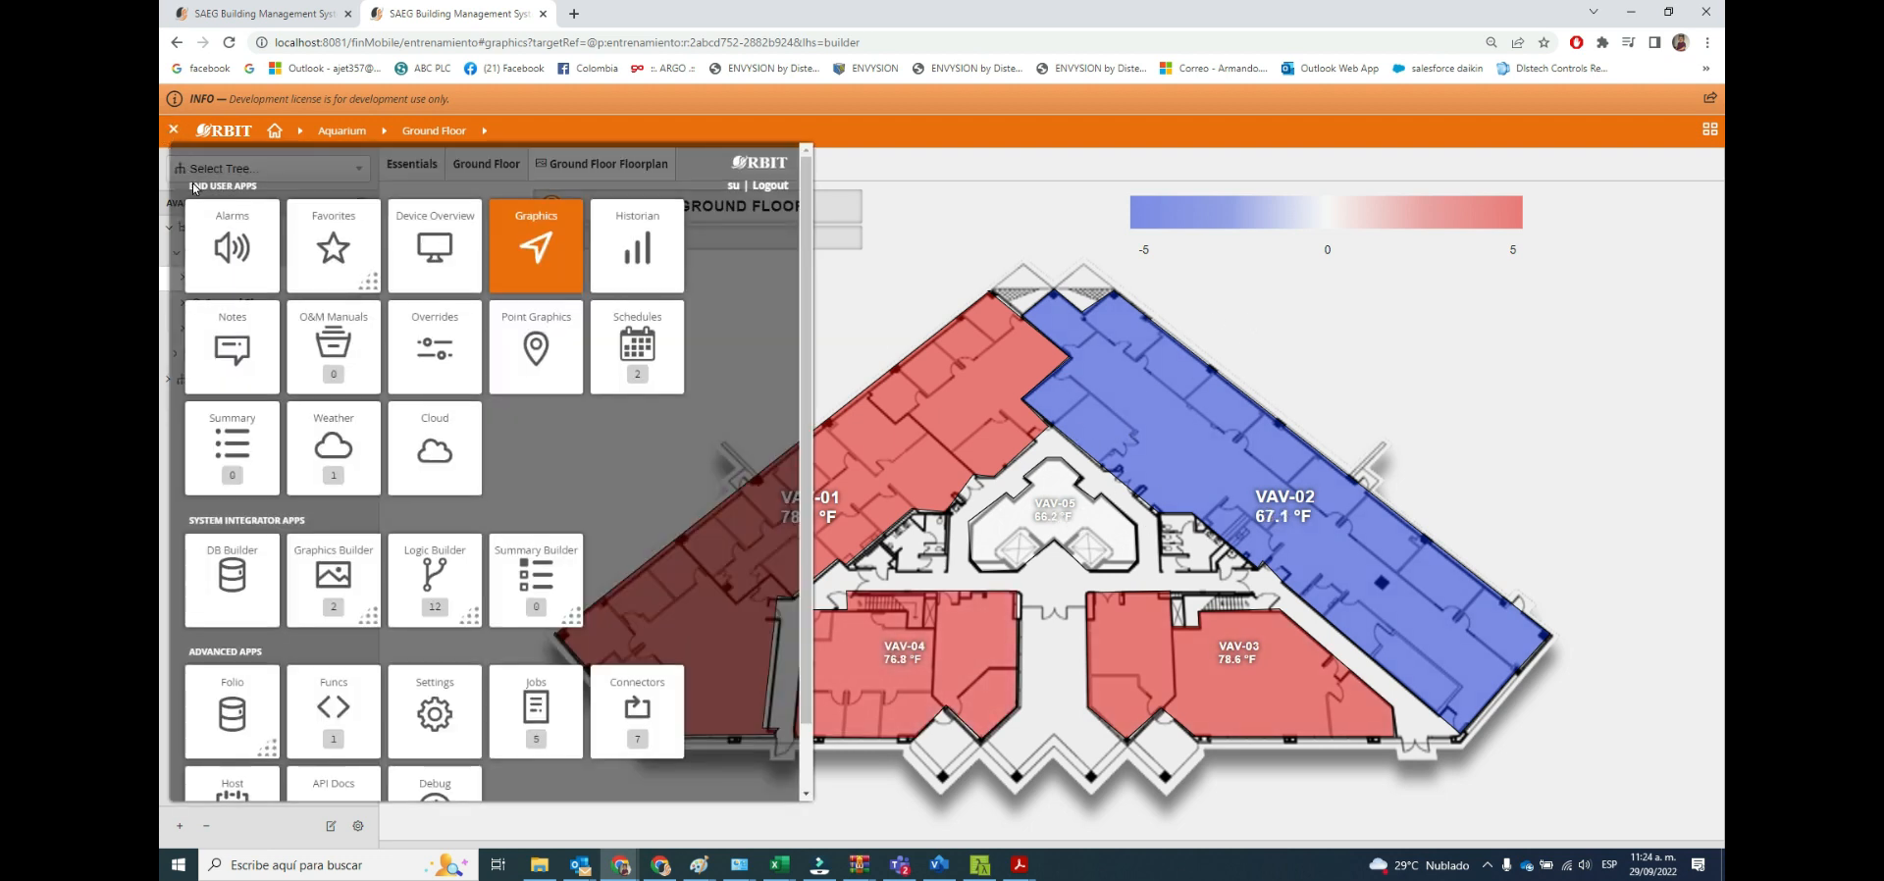
left_click(534, 267)
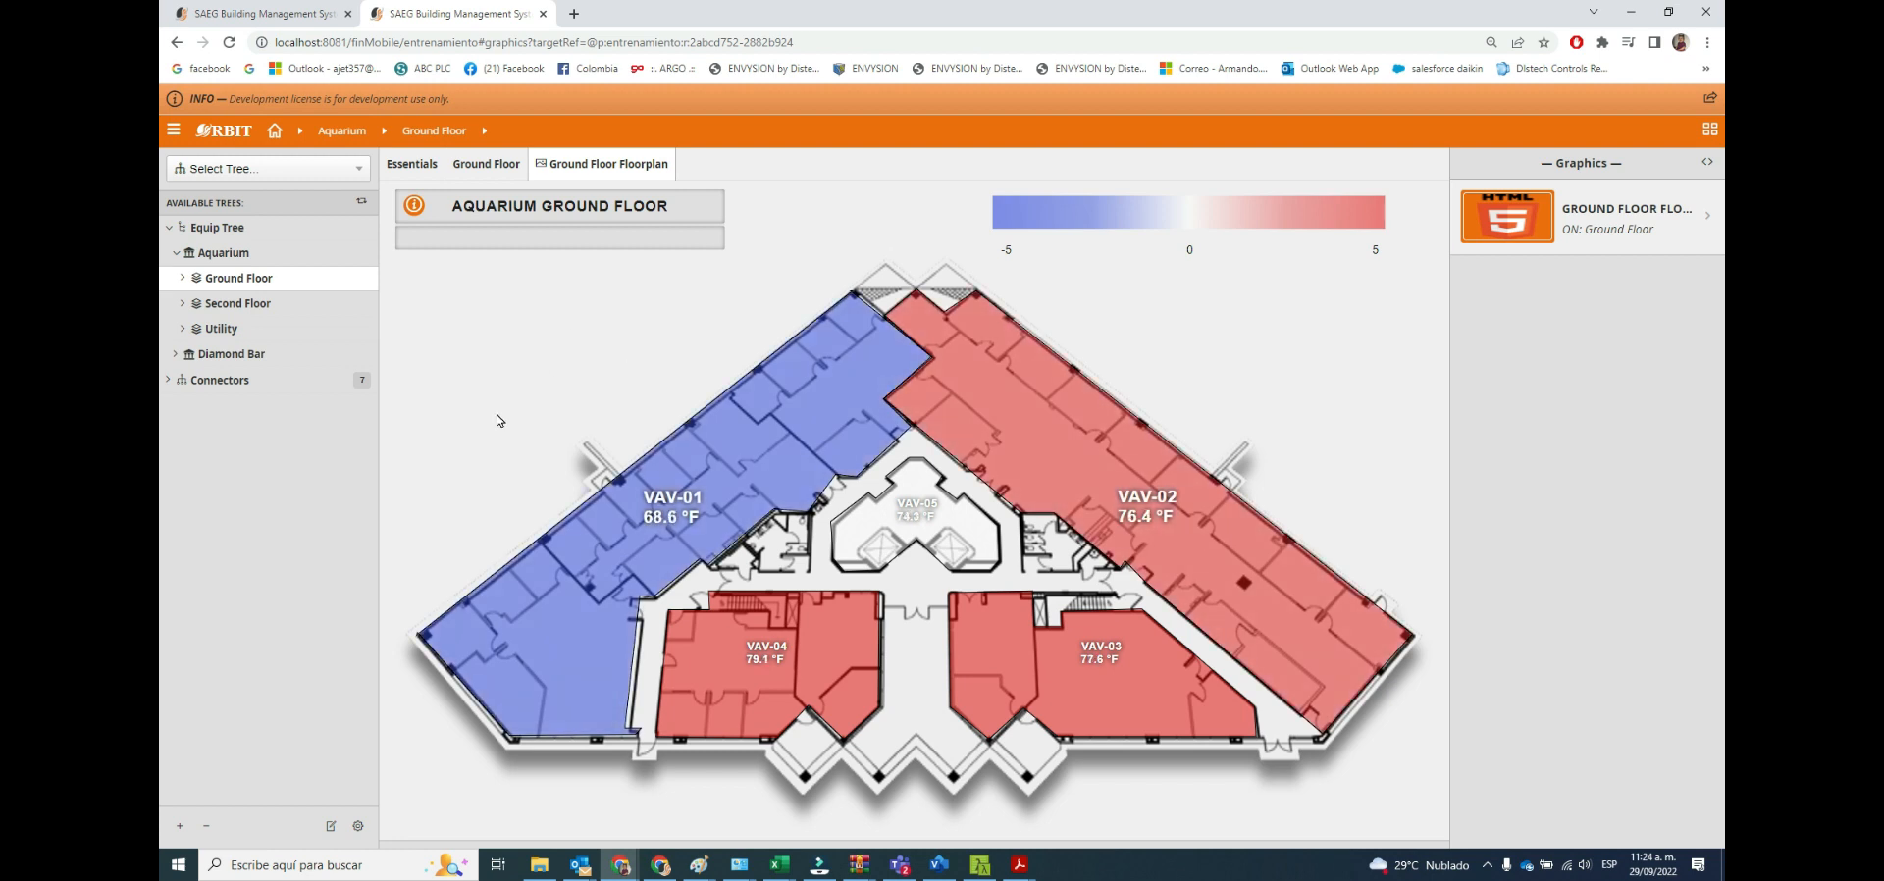
Switch to the VAV image in Paint, paste the captured screen and cut out the floorplan area, about 1286 × 775 pixels.
mouse_move(699, 864)
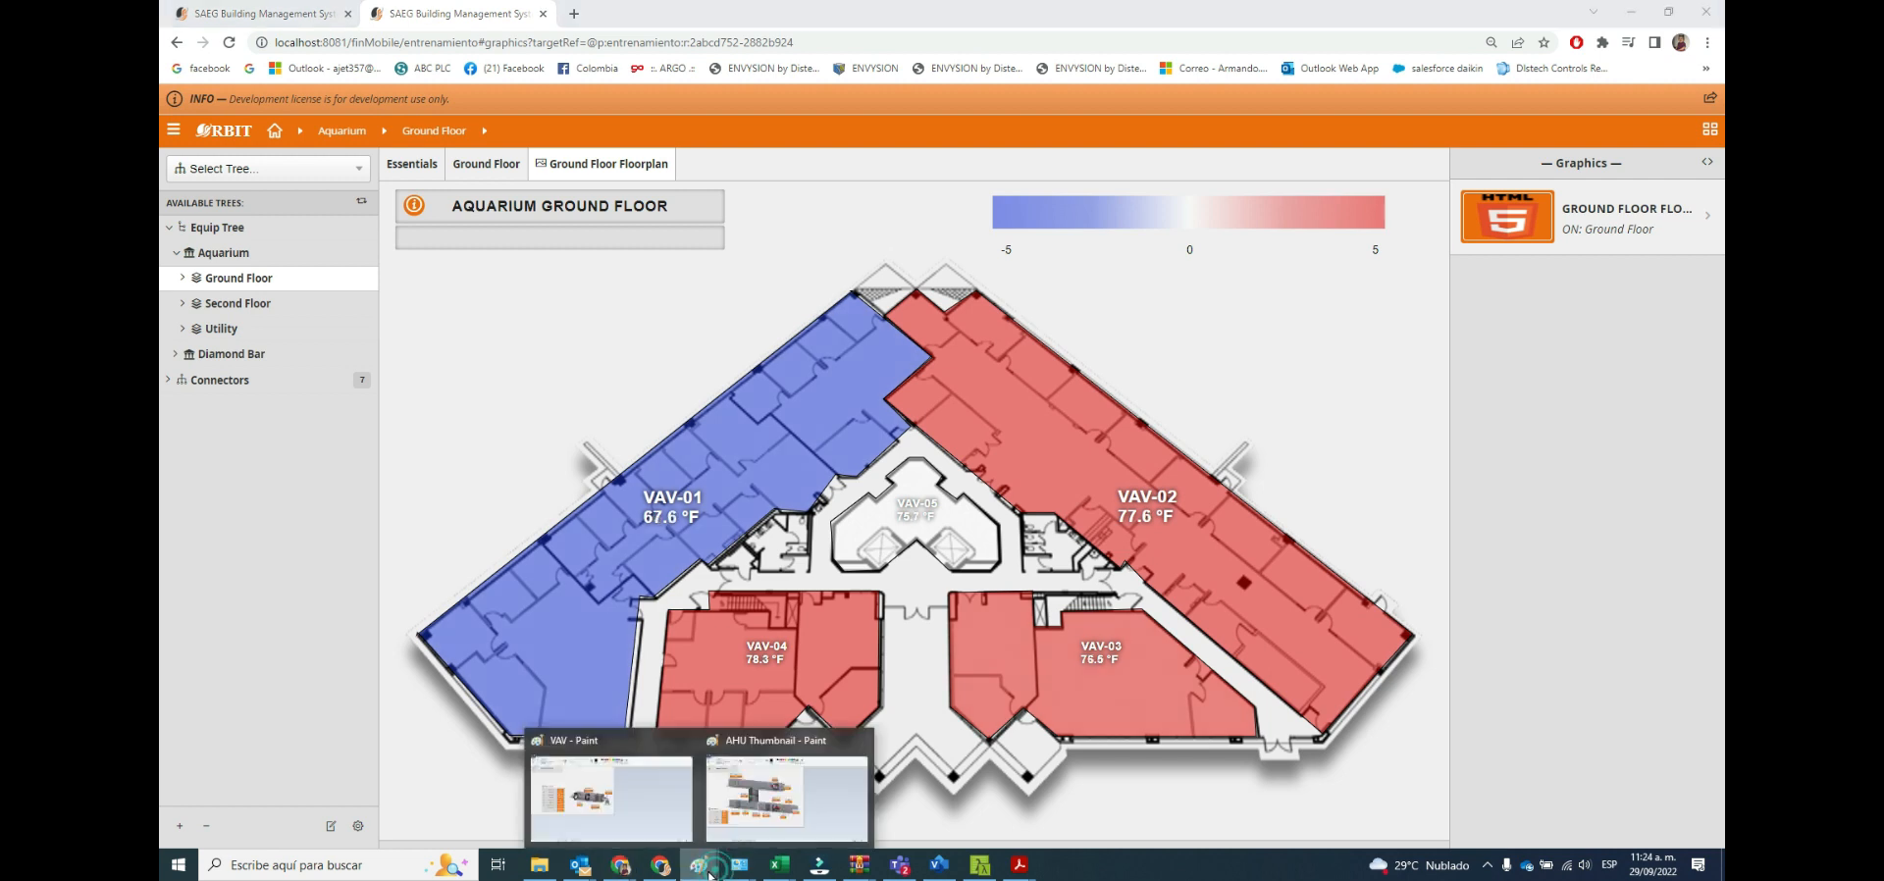
left_click(648, 800)
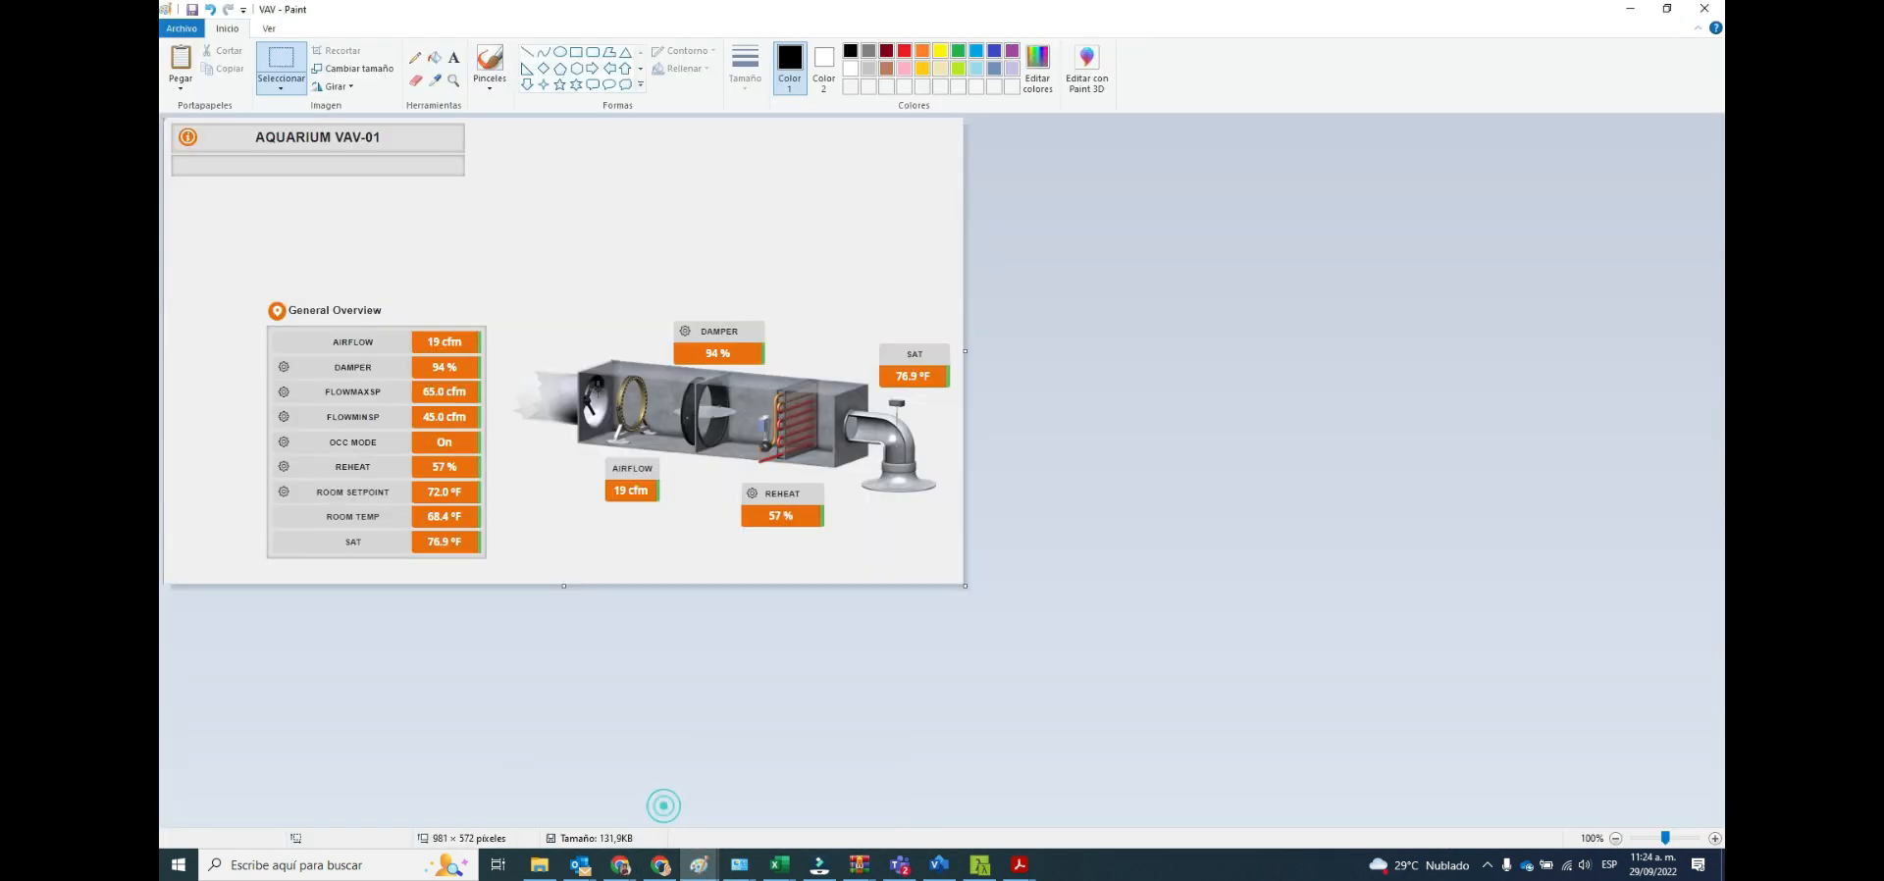
left_click(180, 60)
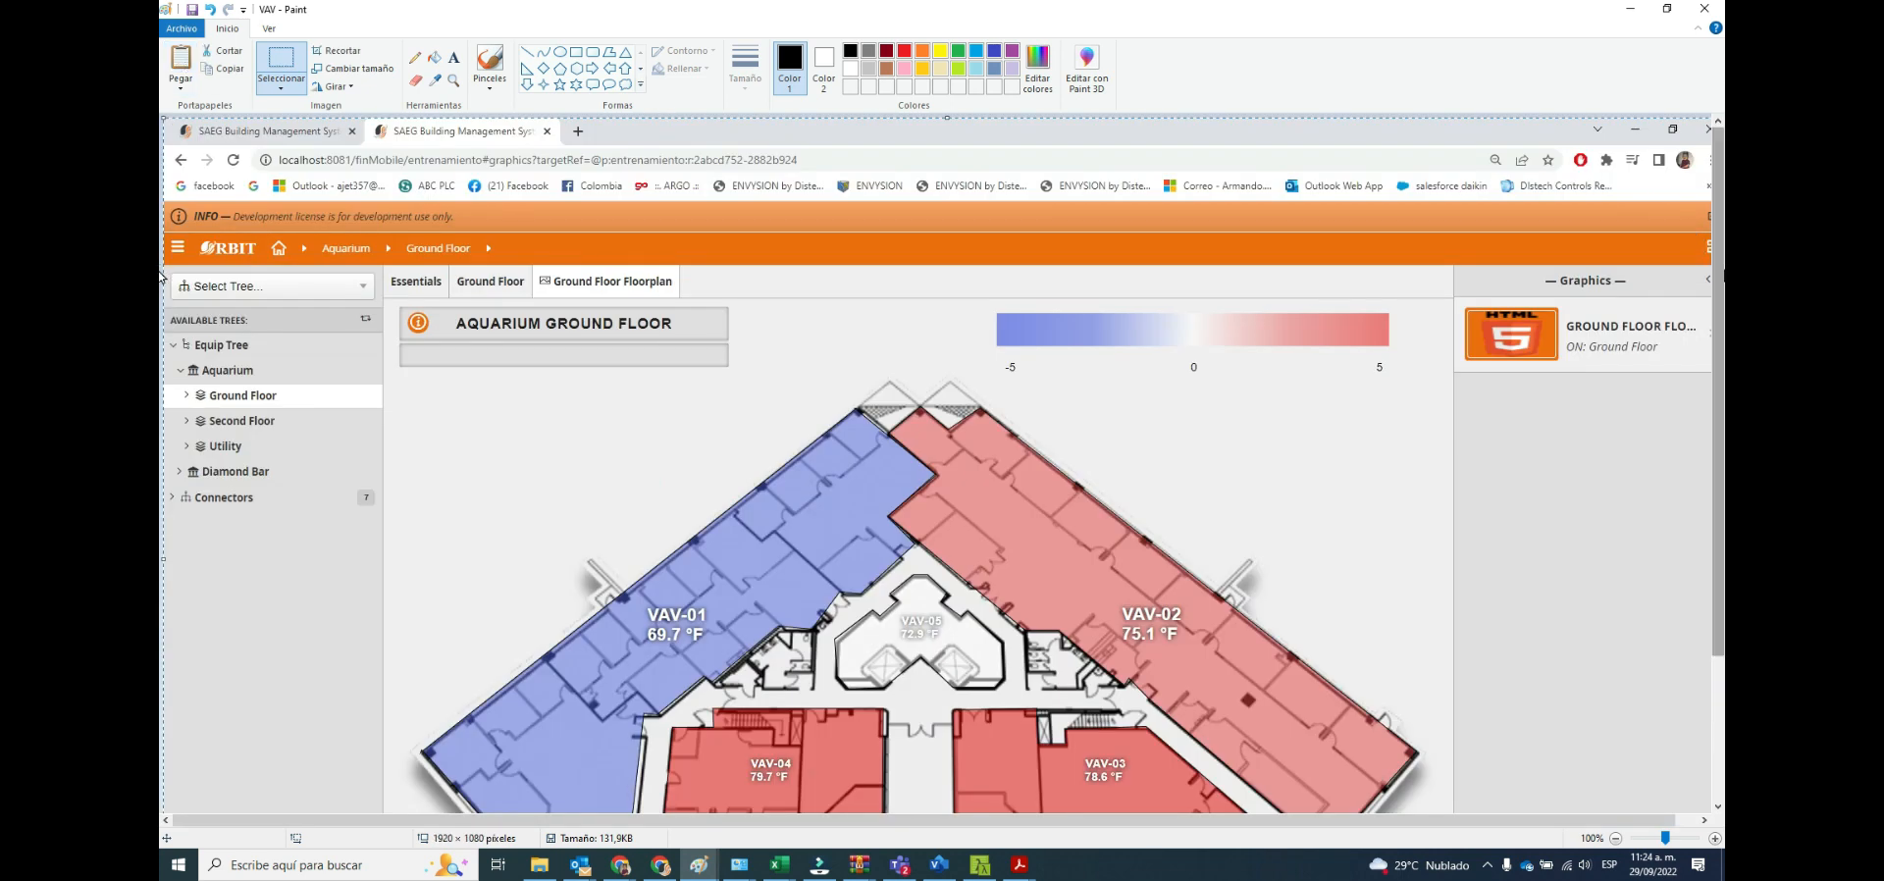
scroll(1696, 242, "down", 3)
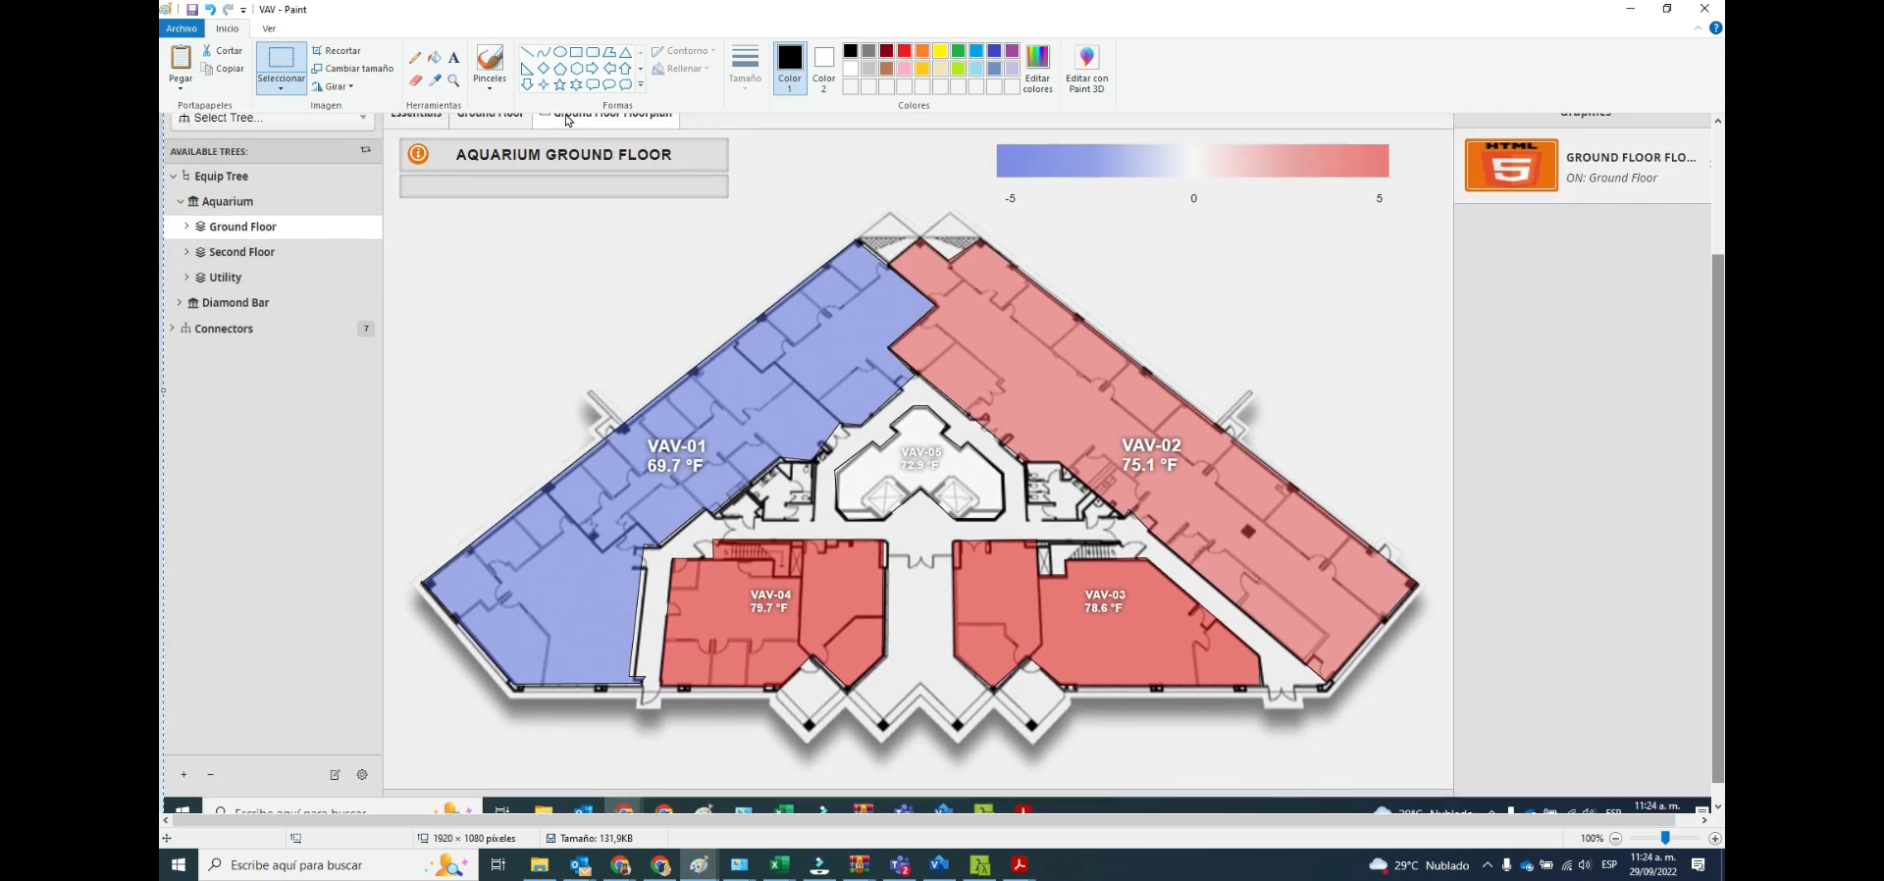
left_click(287, 60)
left_click_drag(389, 130, 1435, 762)
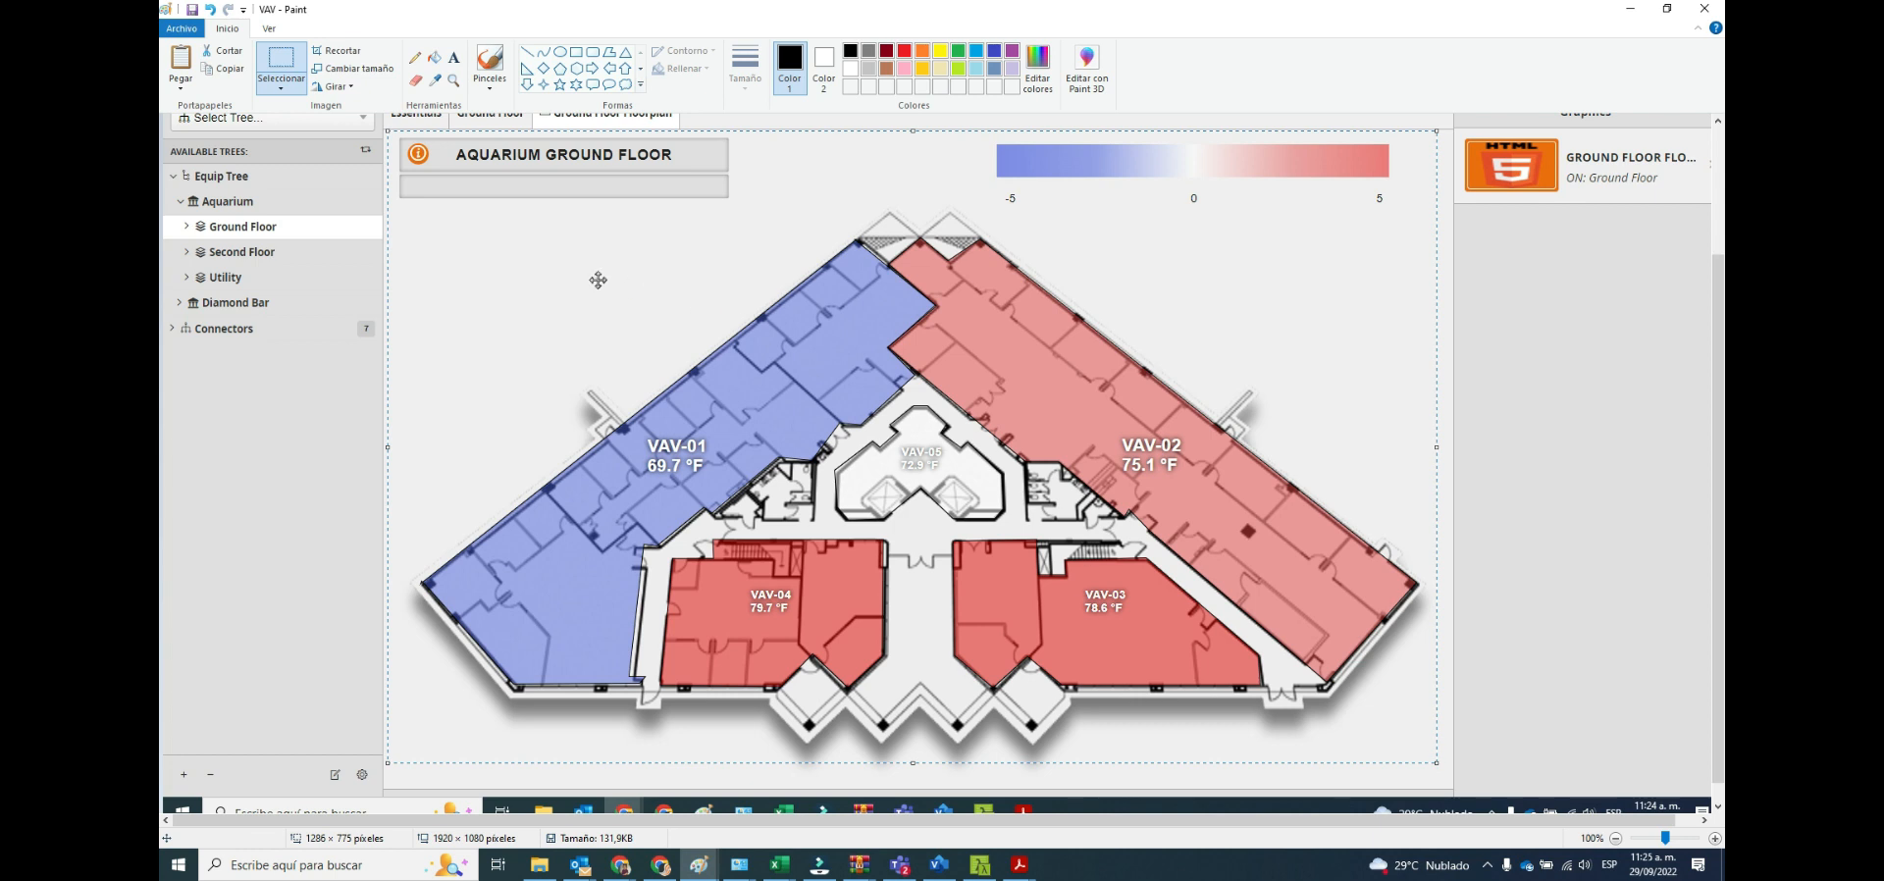
key("ctrl+x")
Start a new Paint image without saving the VAV changes and paste the cut floorplan into it.
left_click(181, 28)
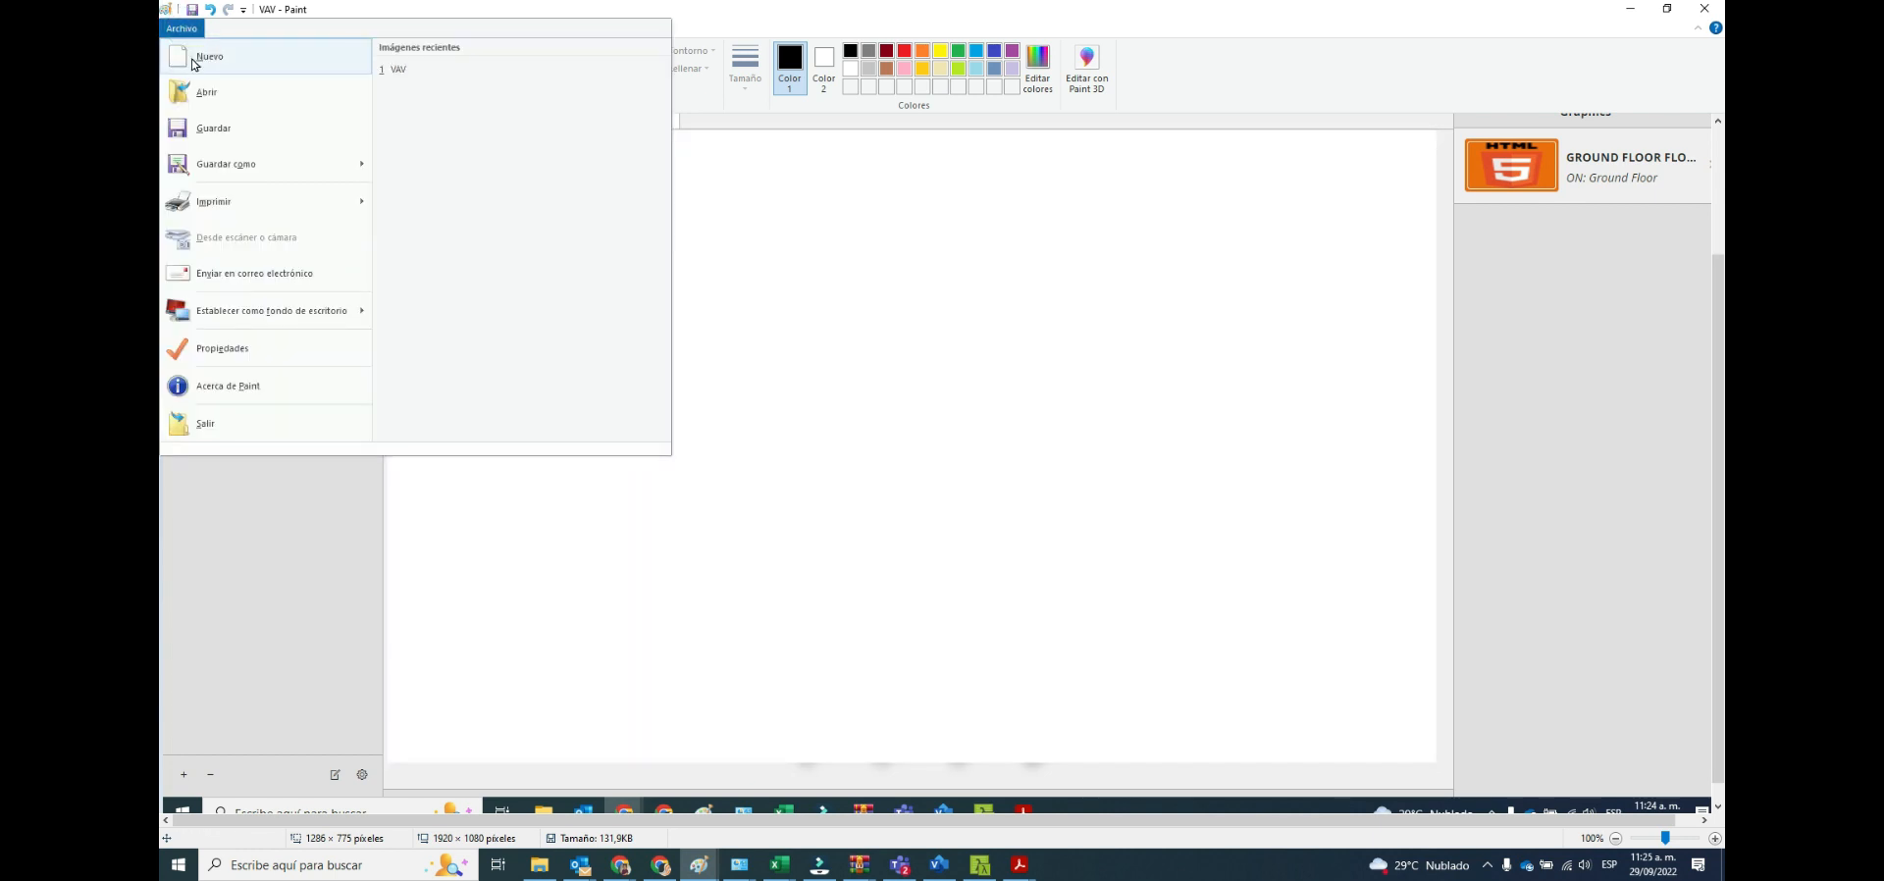
left_click(195, 58)
left_click(948, 451)
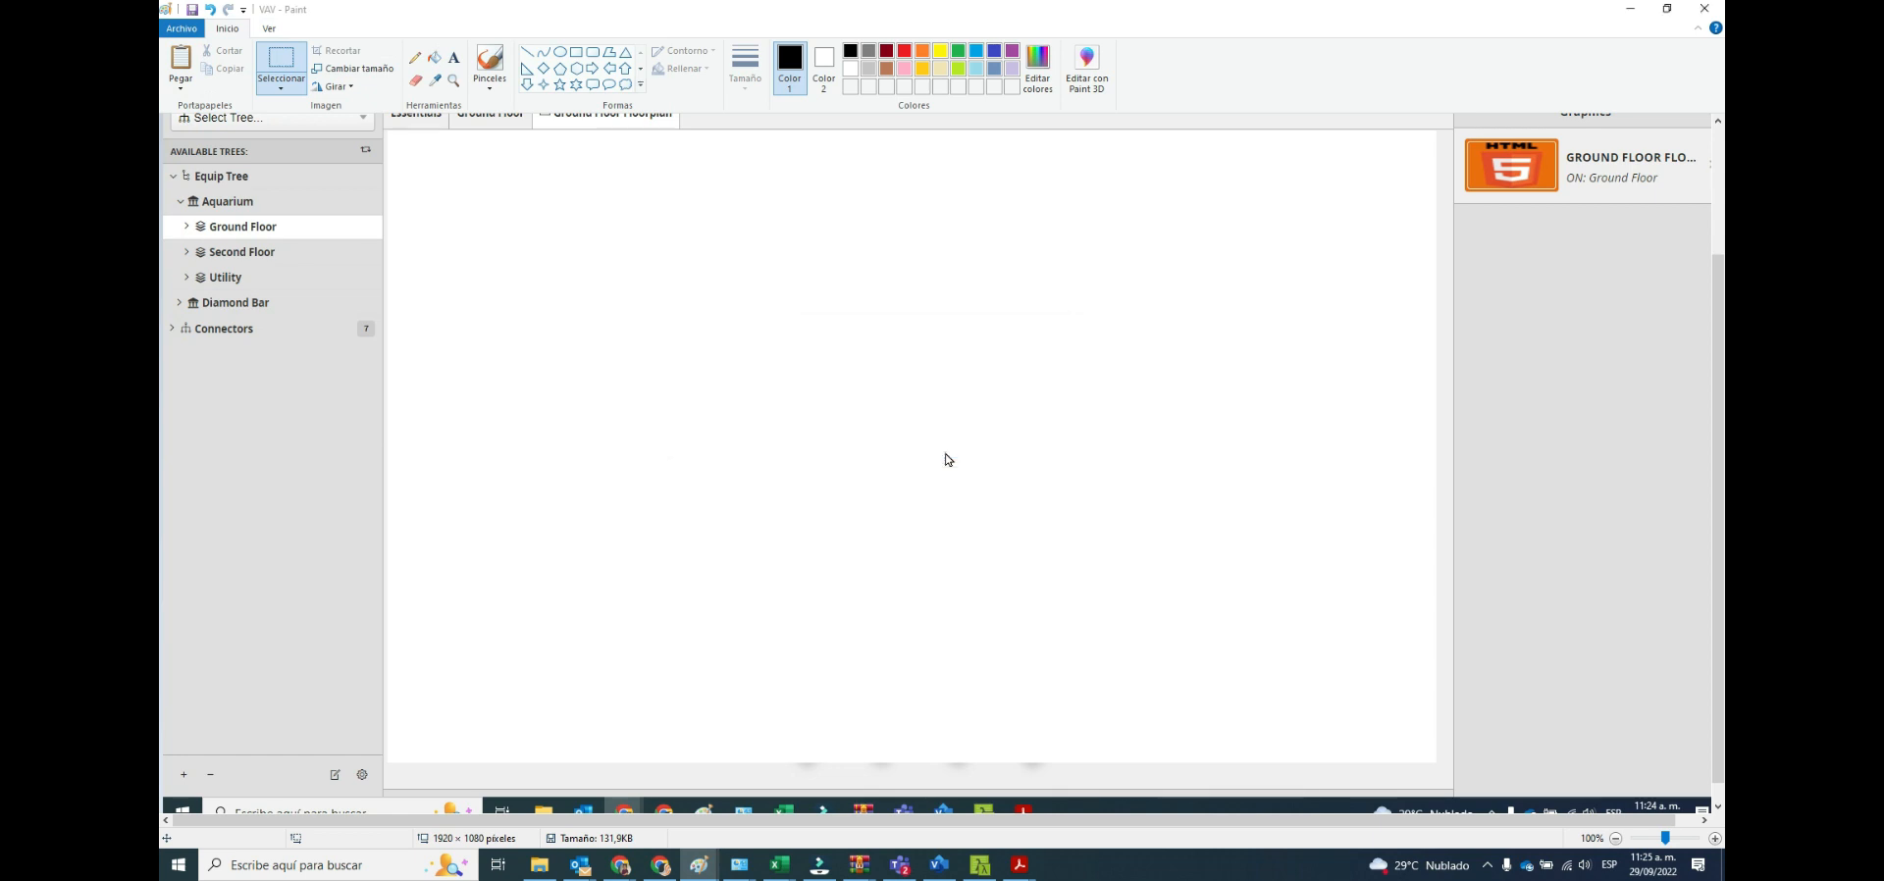
key("ctrl+v")
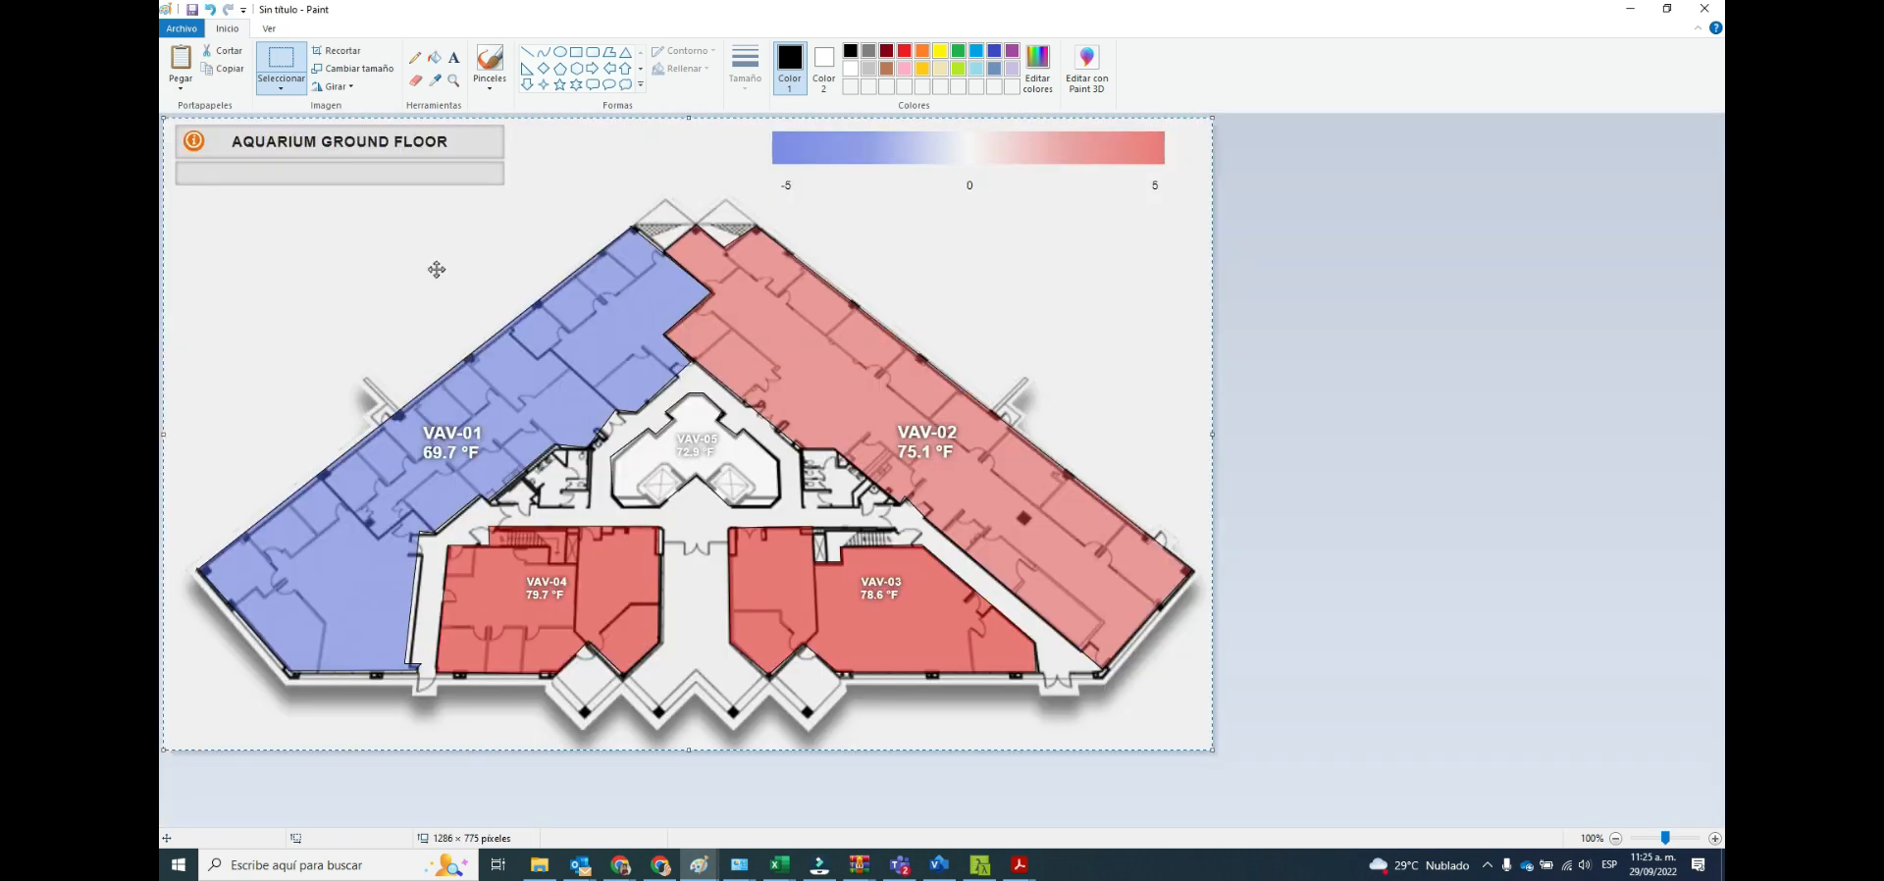
Save the floorplan image as FloorPlan in PNG format and switch back to the building management window in Chrome.
left_click(194, 40)
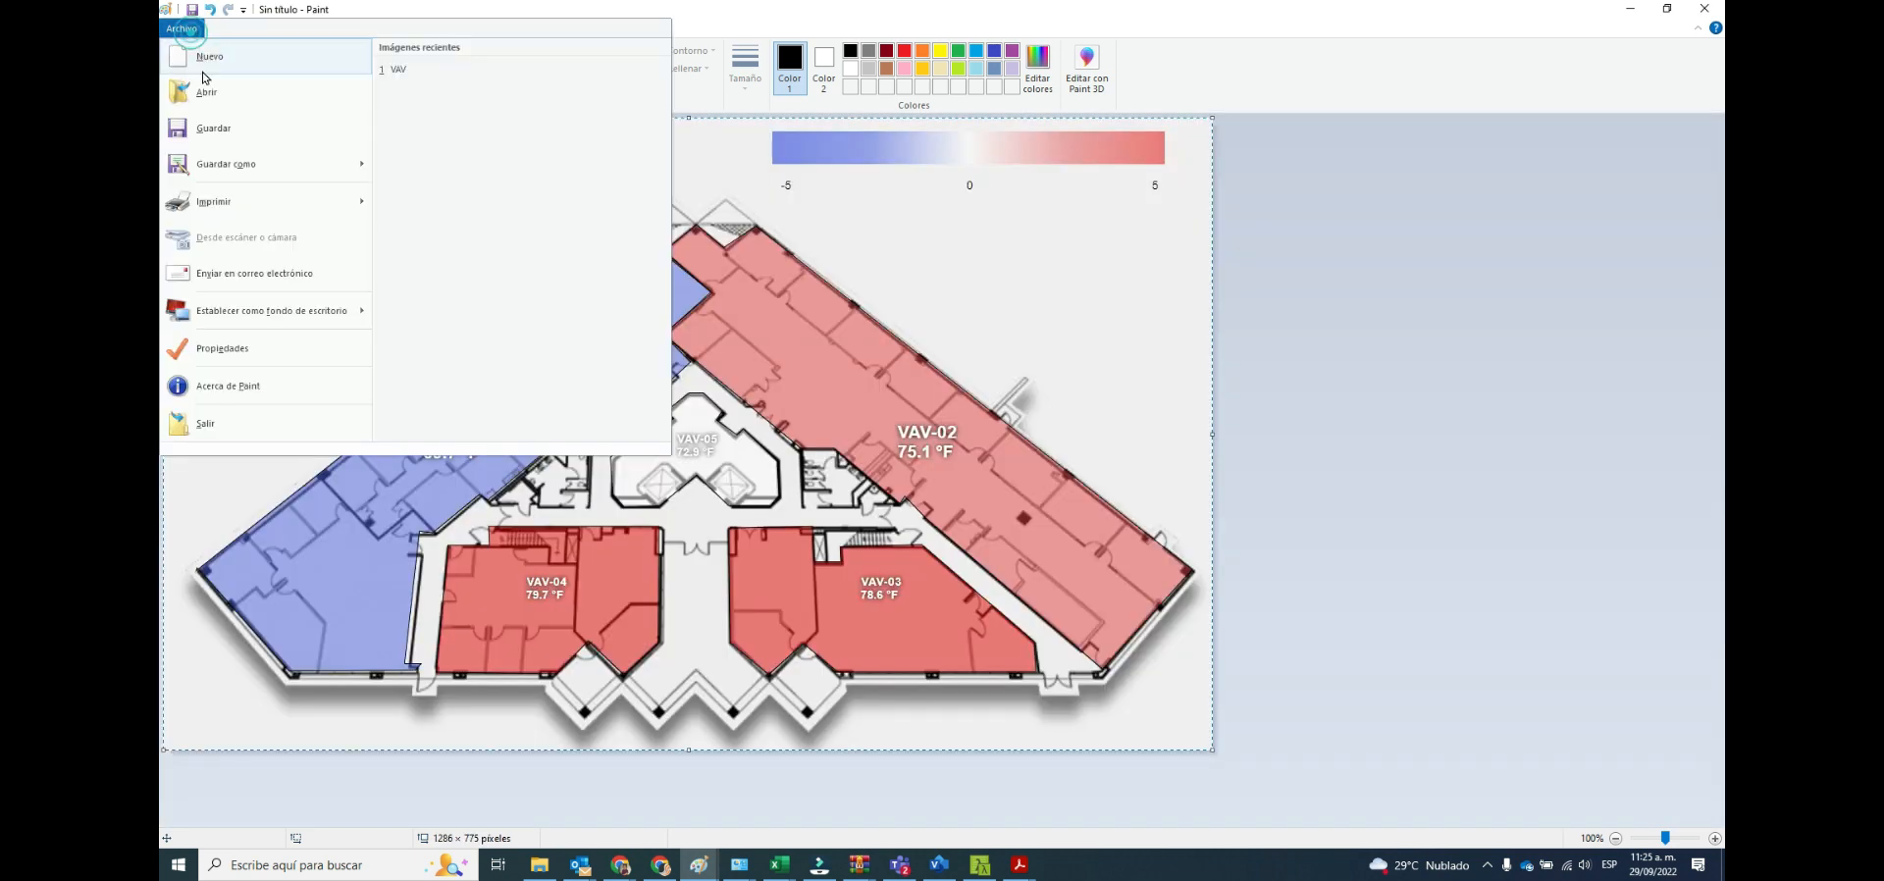
left_click(201, 160)
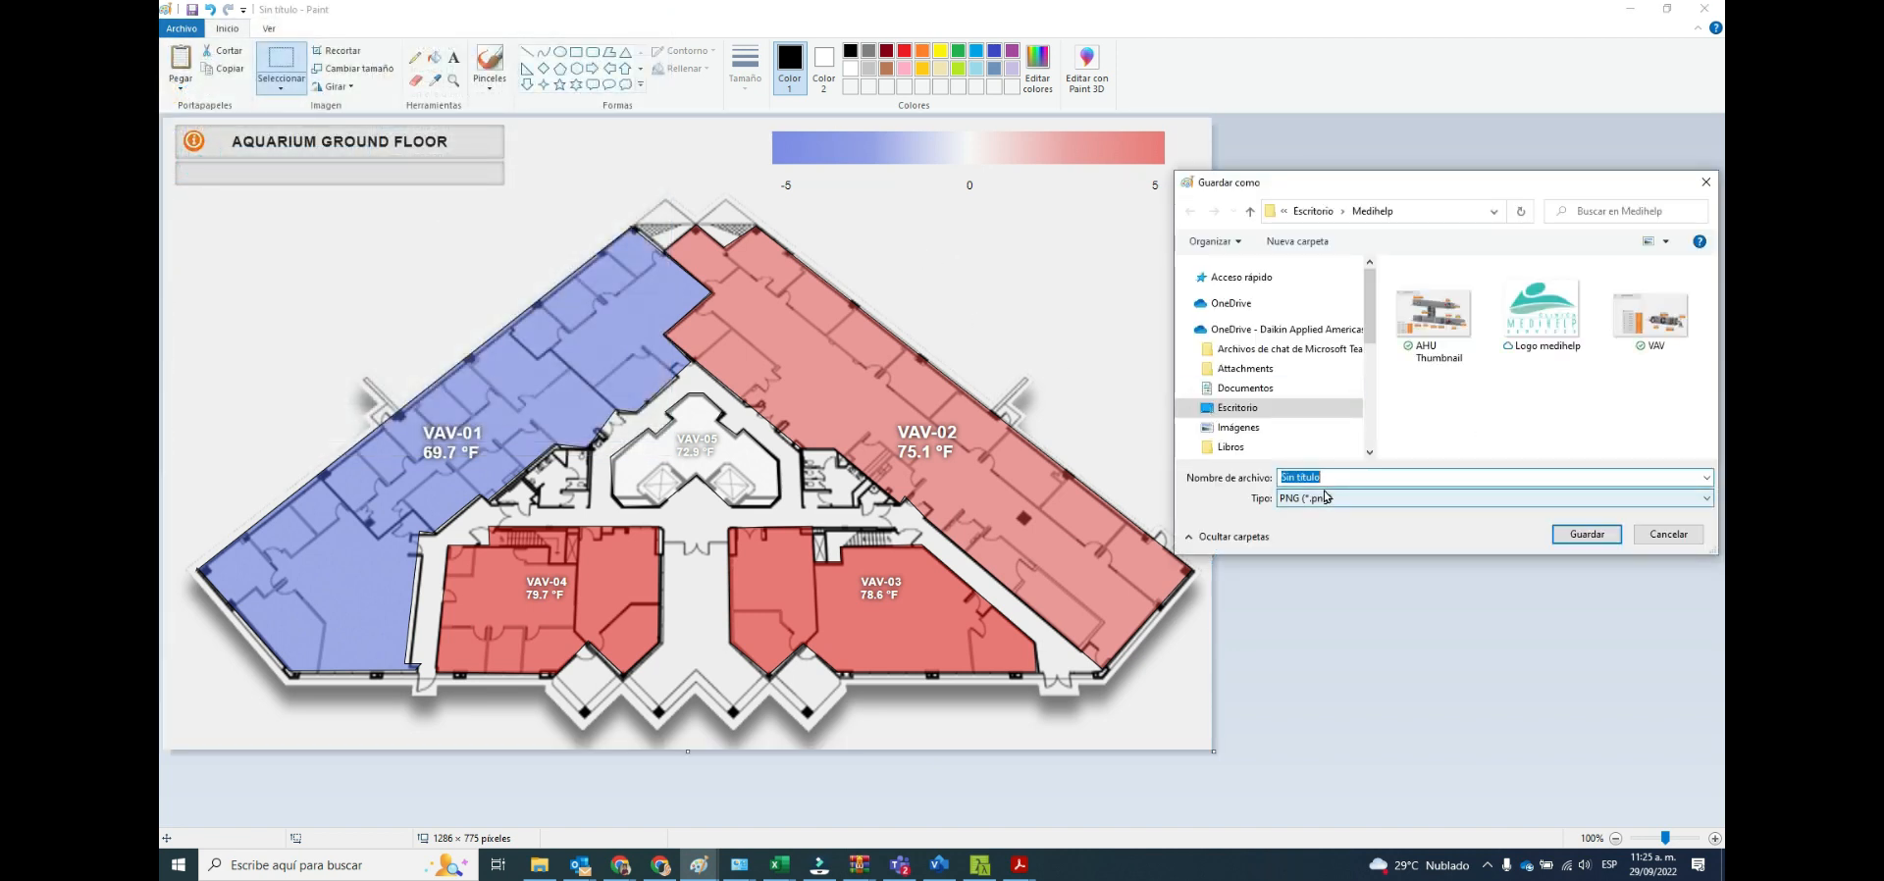
type("Floot")
type("Plan")
left_click(1562, 535)
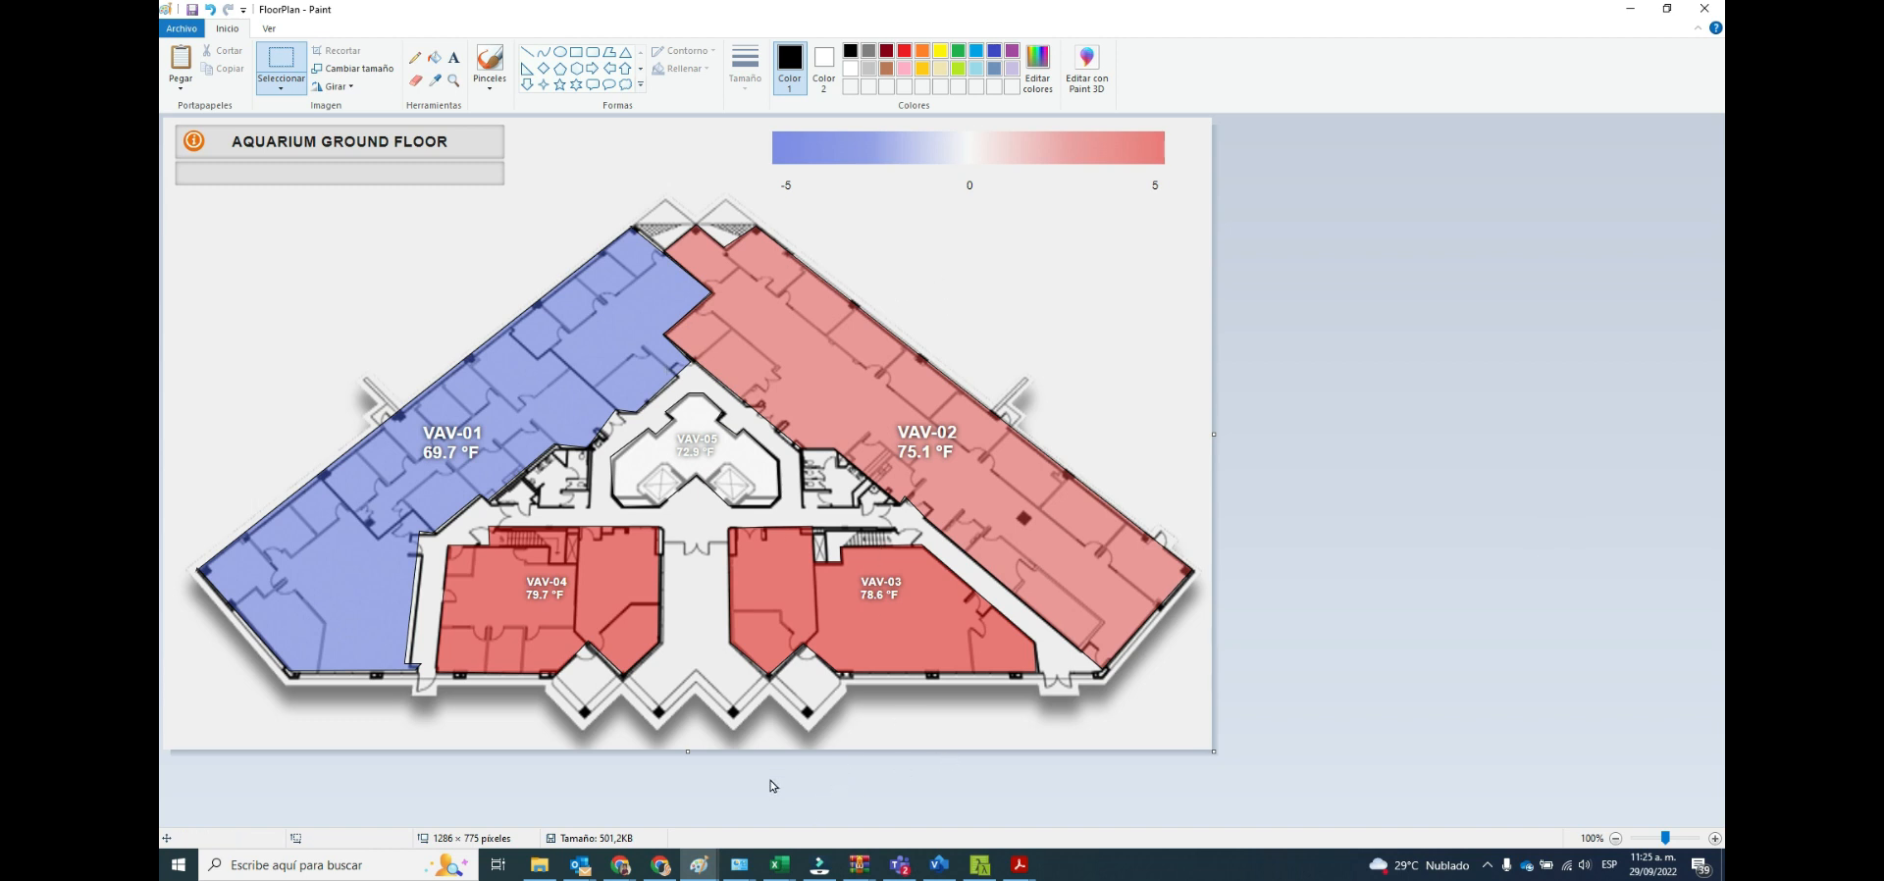
left_click(621, 864)
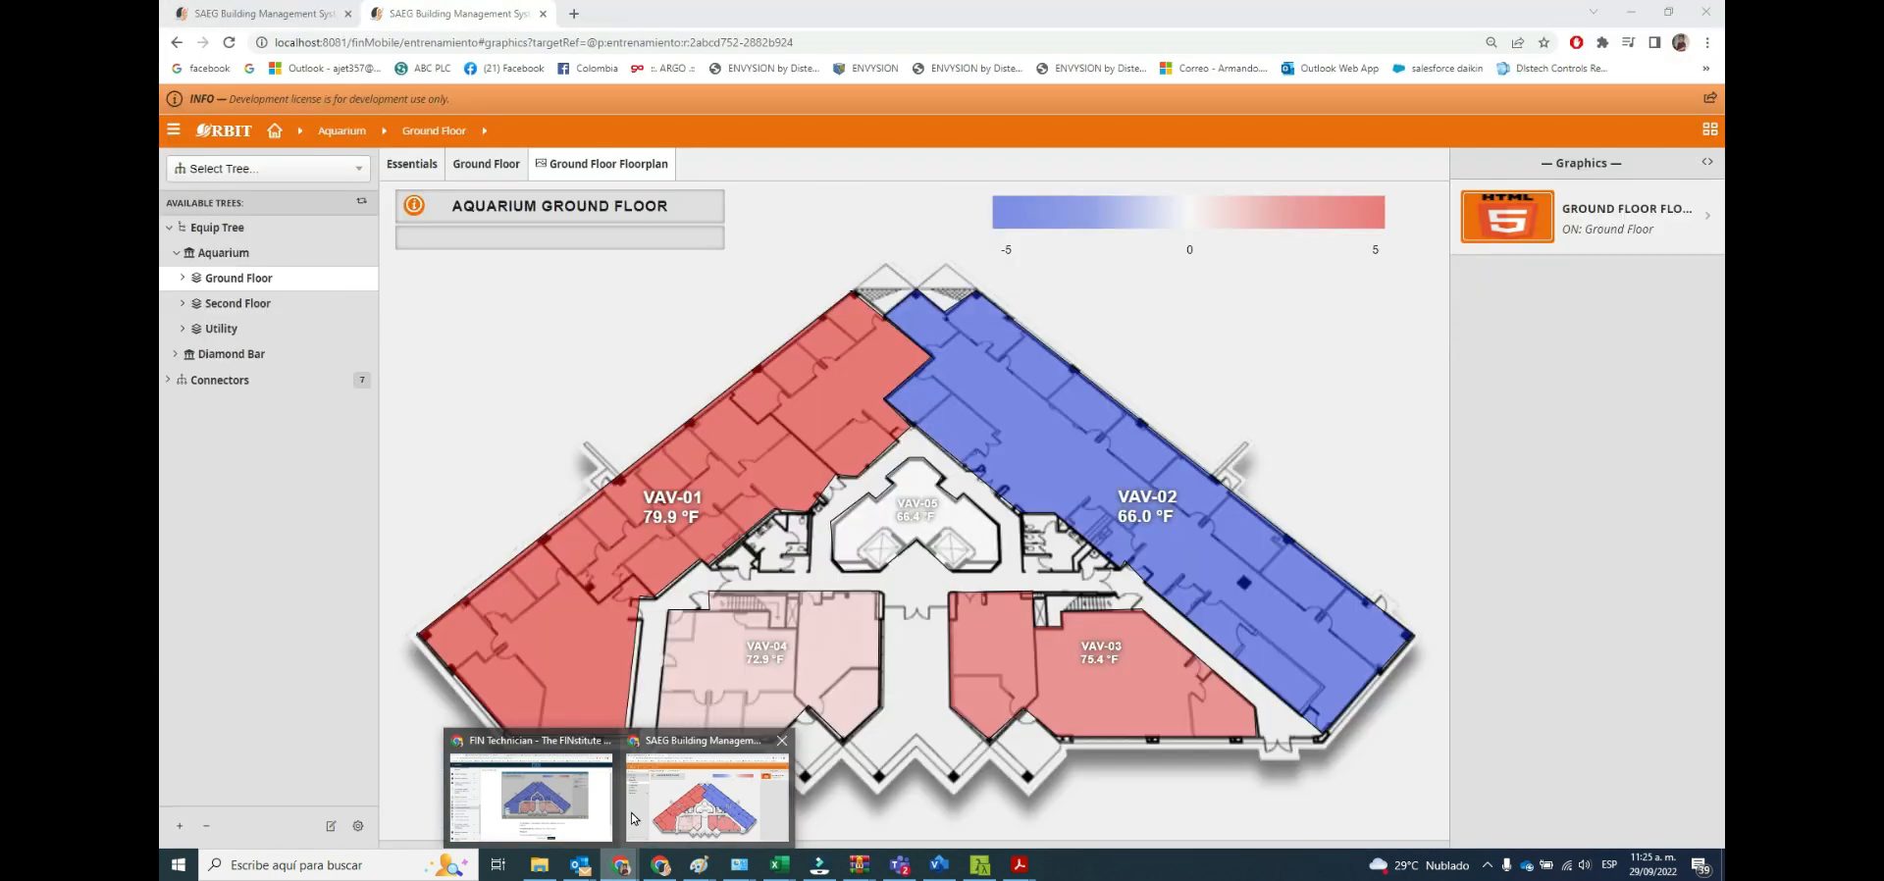
left_click(636, 813)
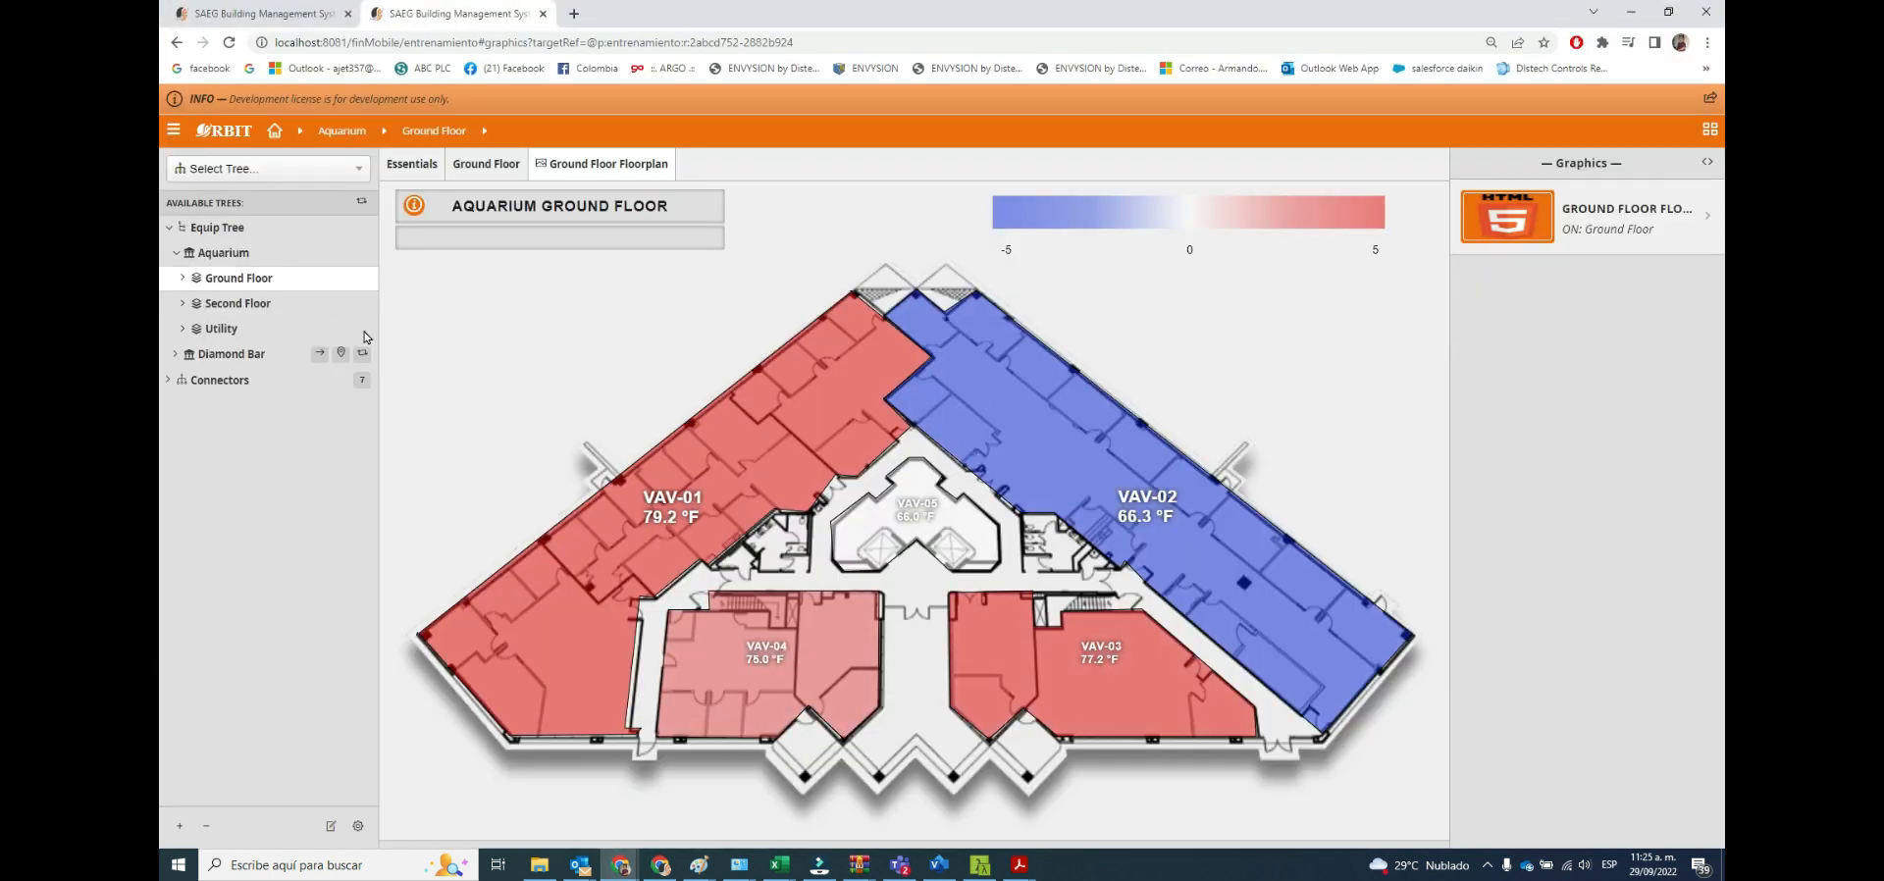
Launch Graphics Builder and try to open the Ground Floor Floorplan from the floor's graphics list.
left_click(174, 129)
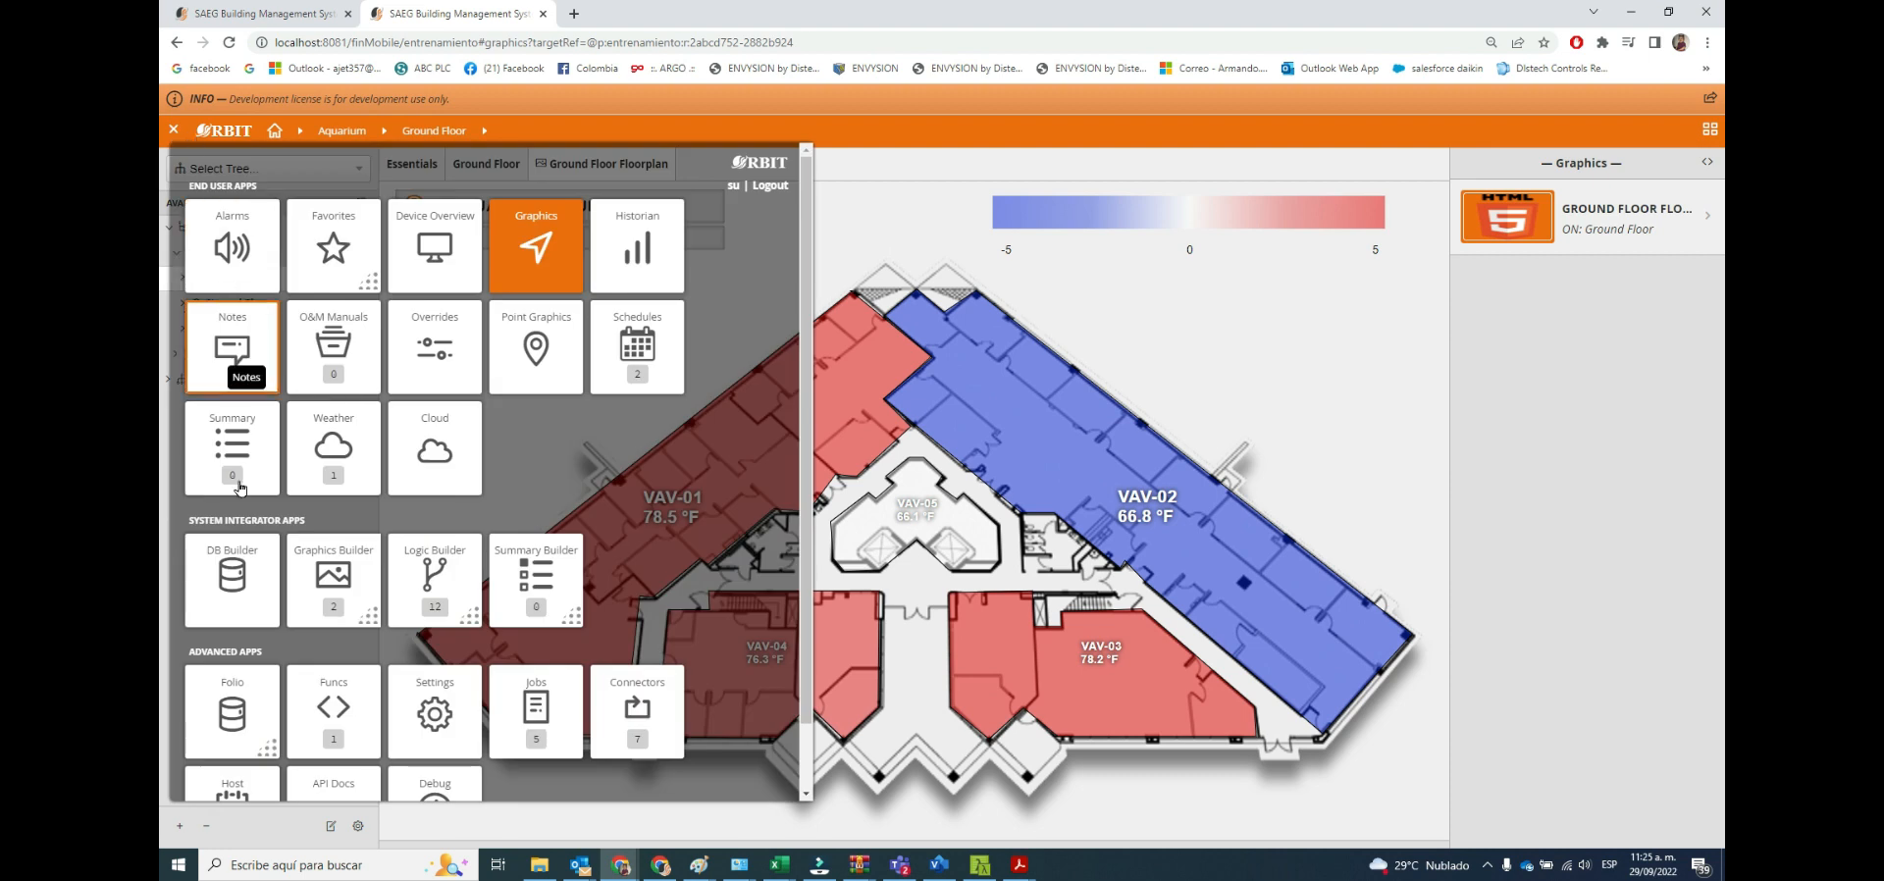
left_click(368, 616)
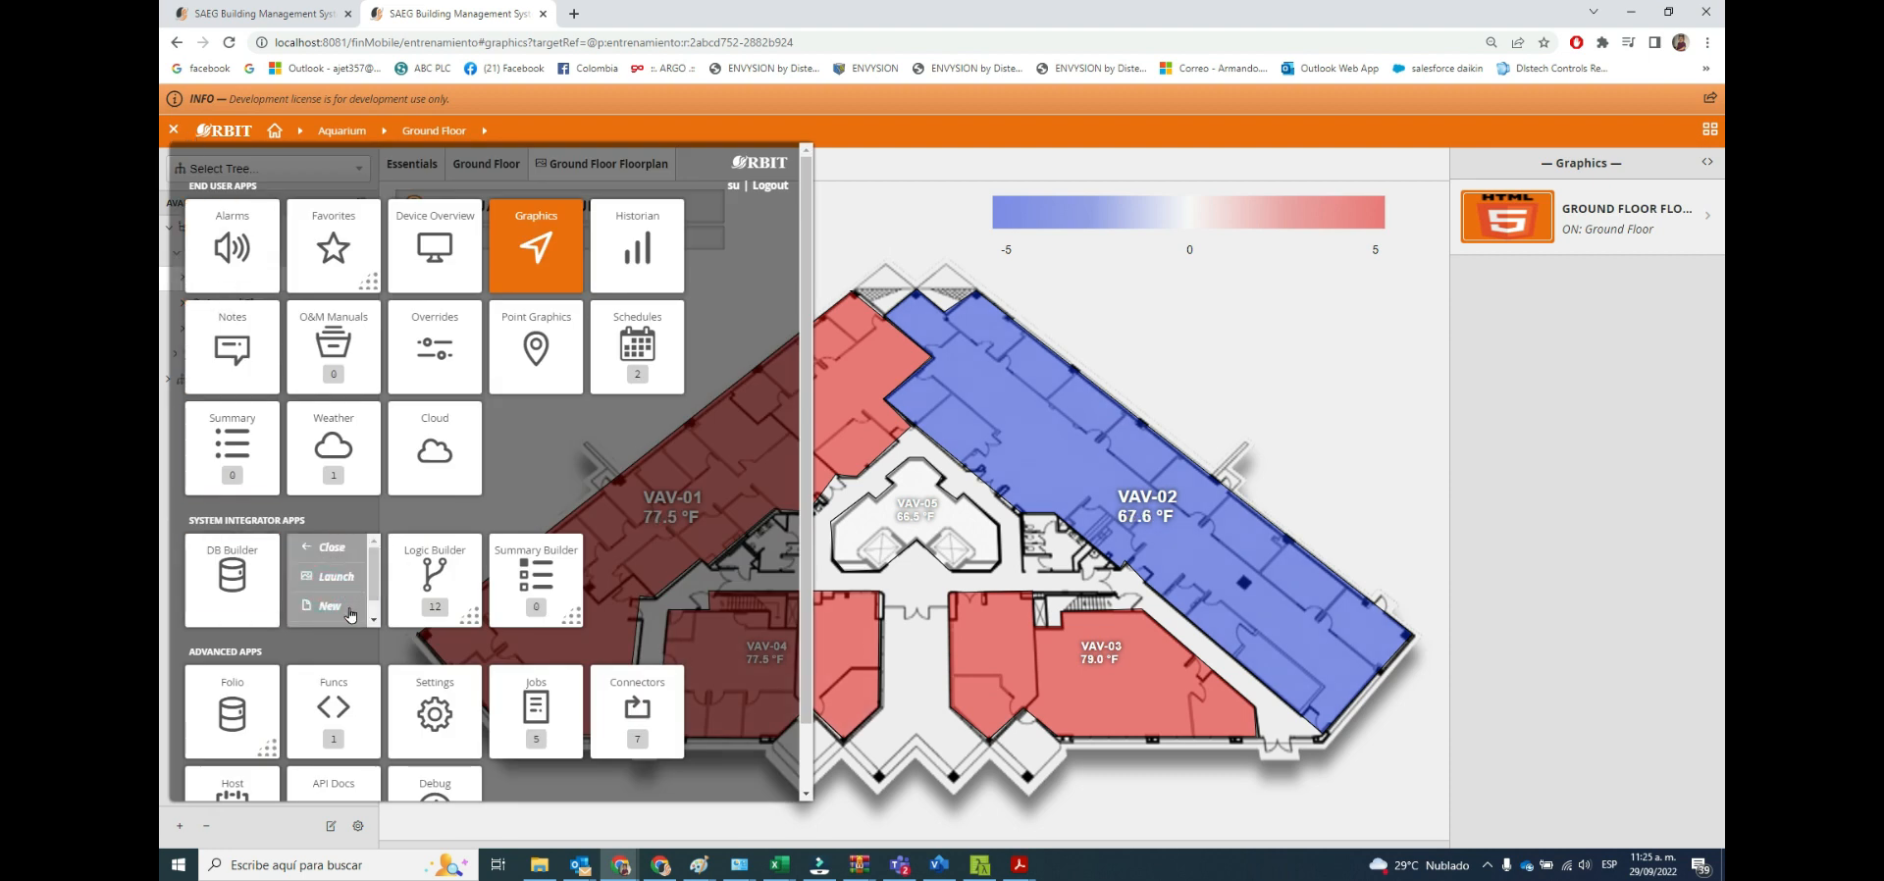
mouse_move(371, 587)
left_mouse_down()
mouse_move(371, 616)
mouse_move(373, 585)
left_mouse_up()
left_click(333, 580)
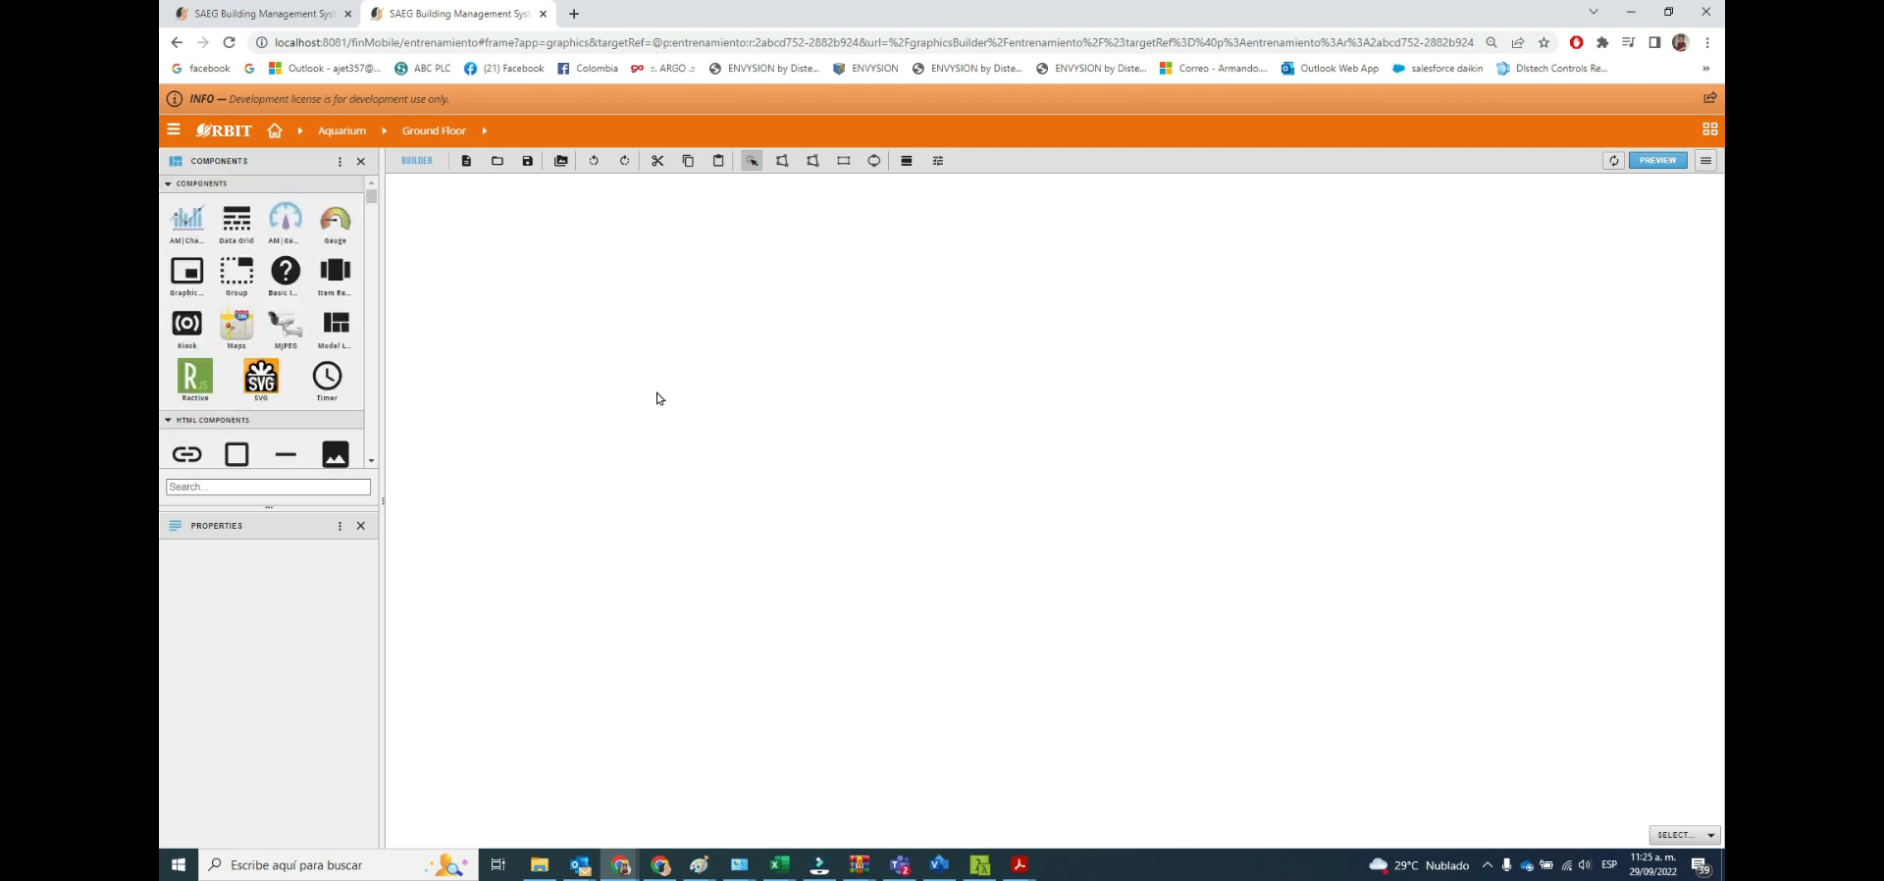
left_click(1712, 135)
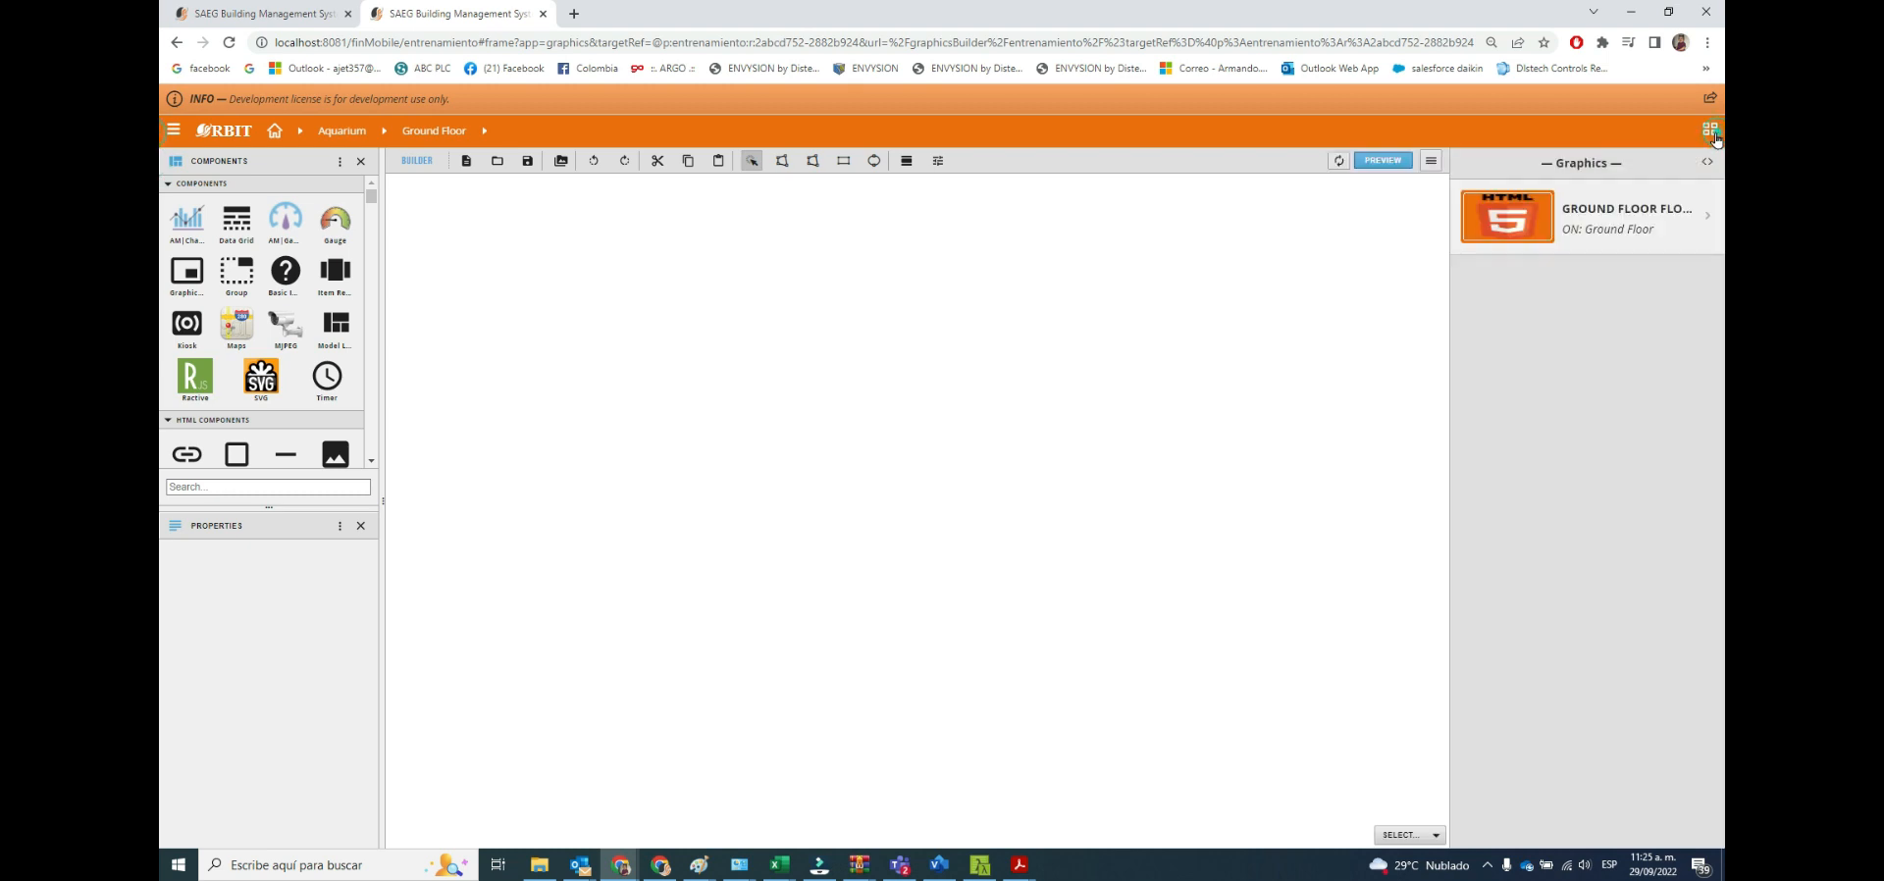
left_click(1617, 218)
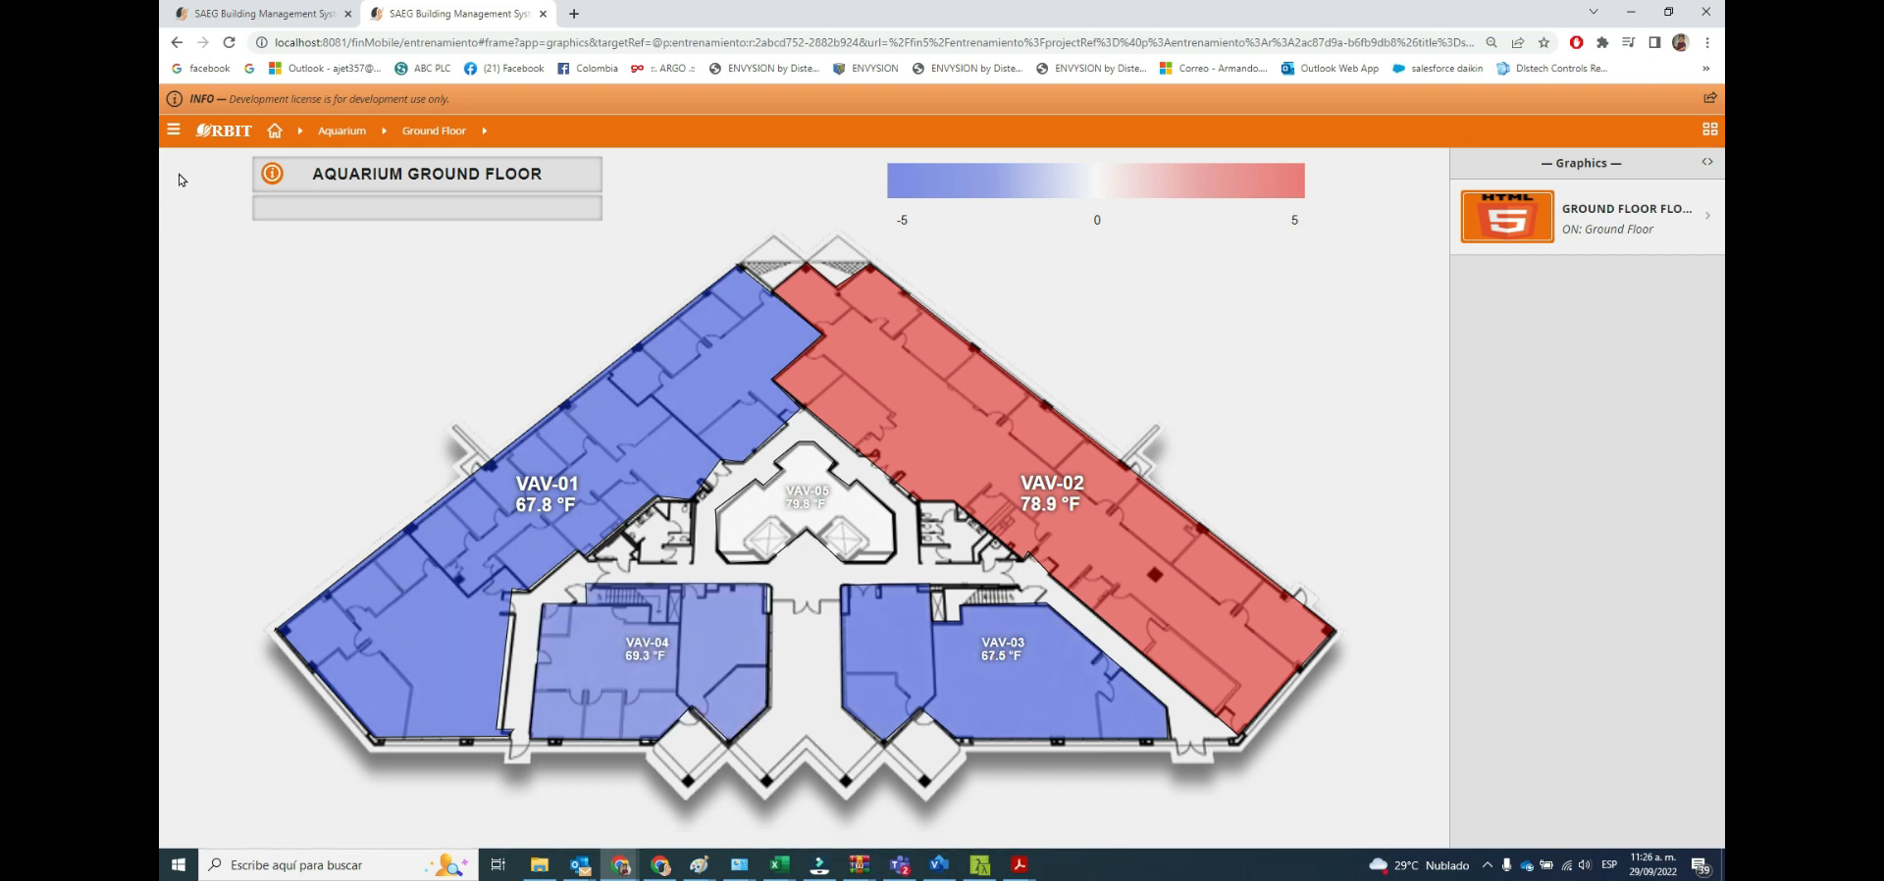
Open the Ground Floor Floorplan for editing from Graphics Builder's list of all graphics.
left_click(173, 129)
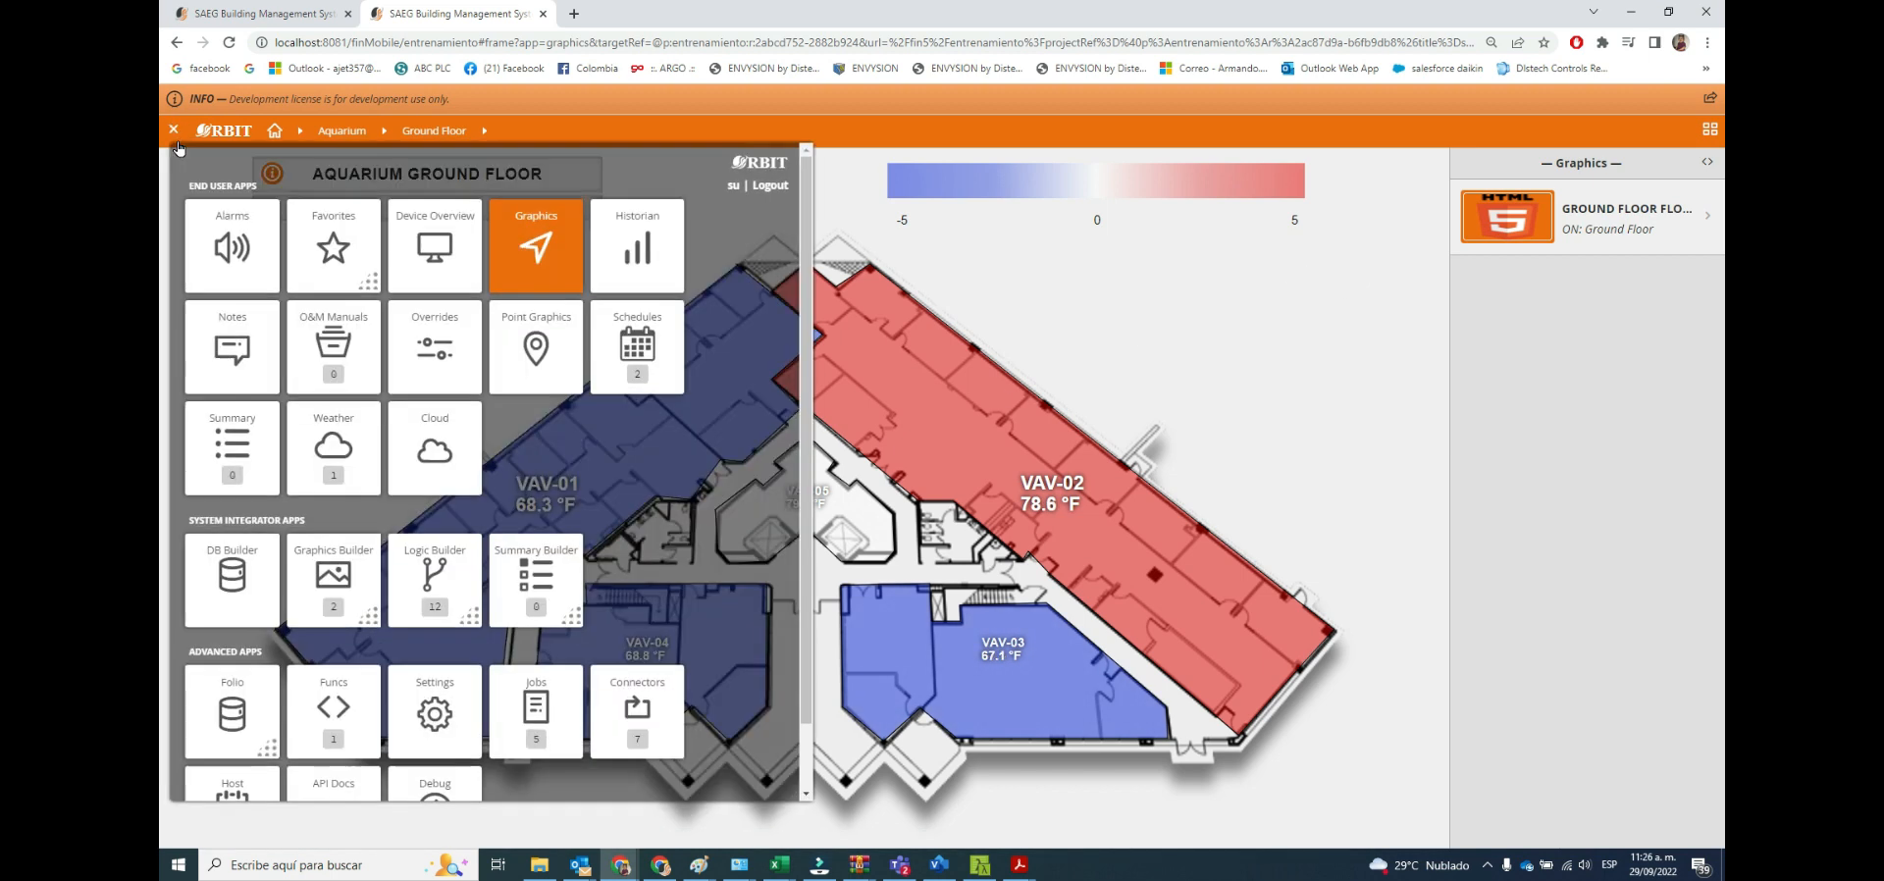
left_click(317, 605)
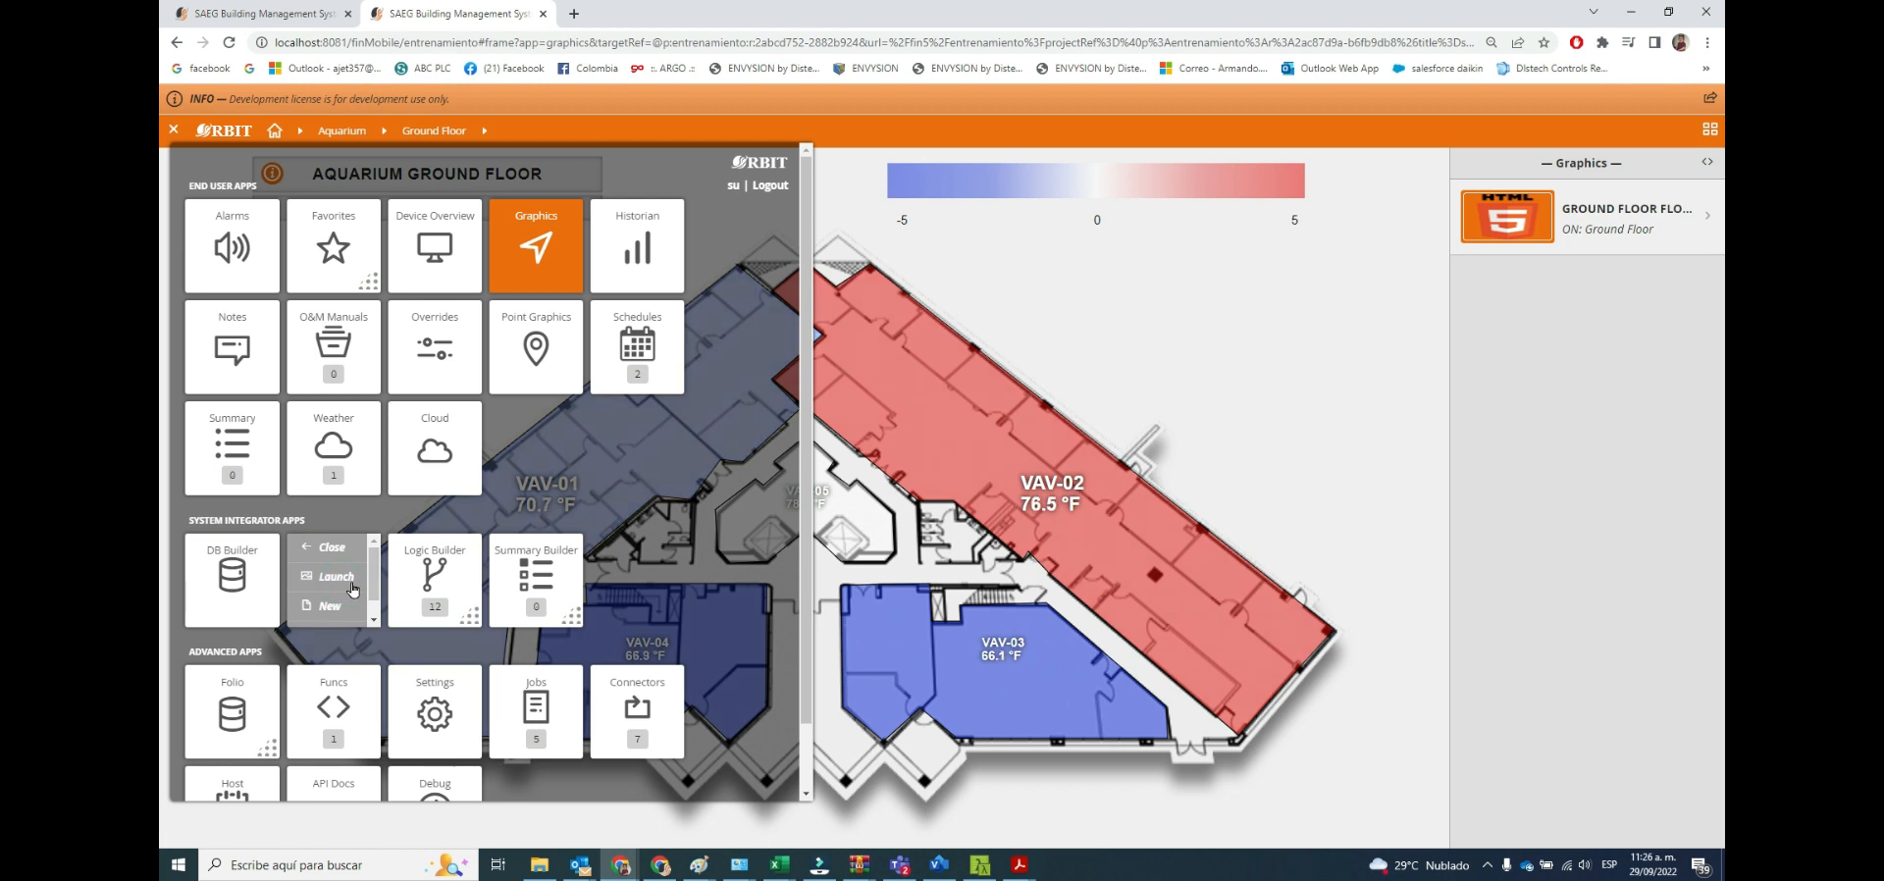
left_click_drag(374, 577, 376, 601)
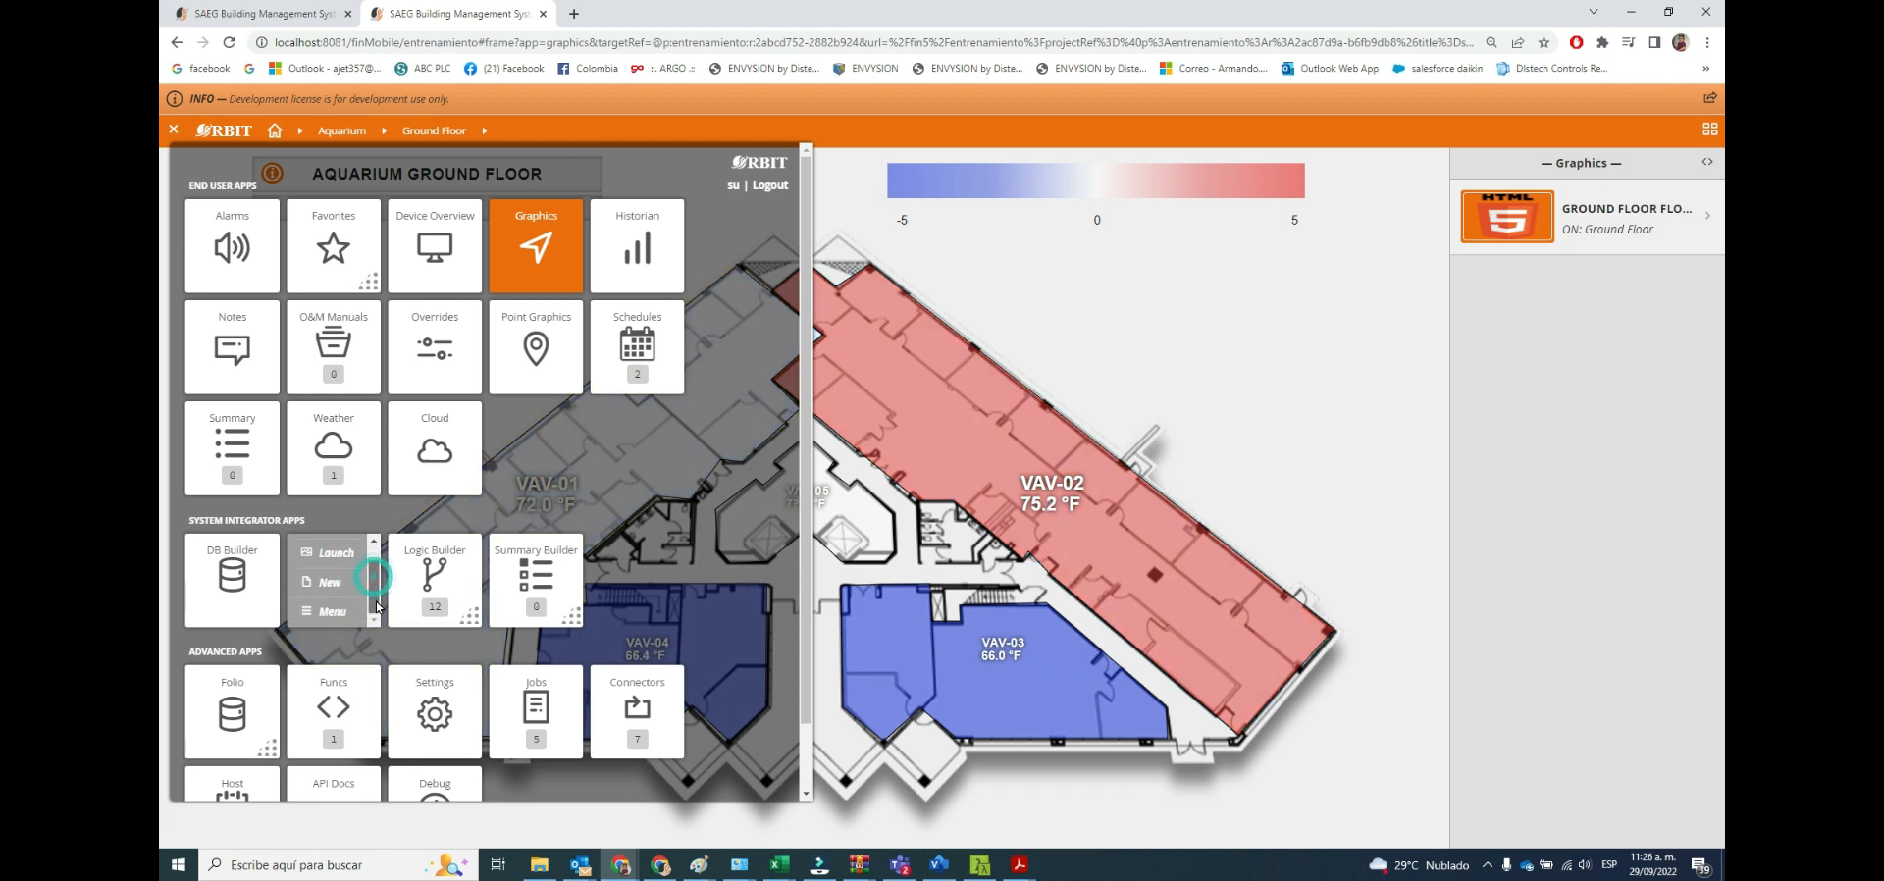
left_click(324, 616)
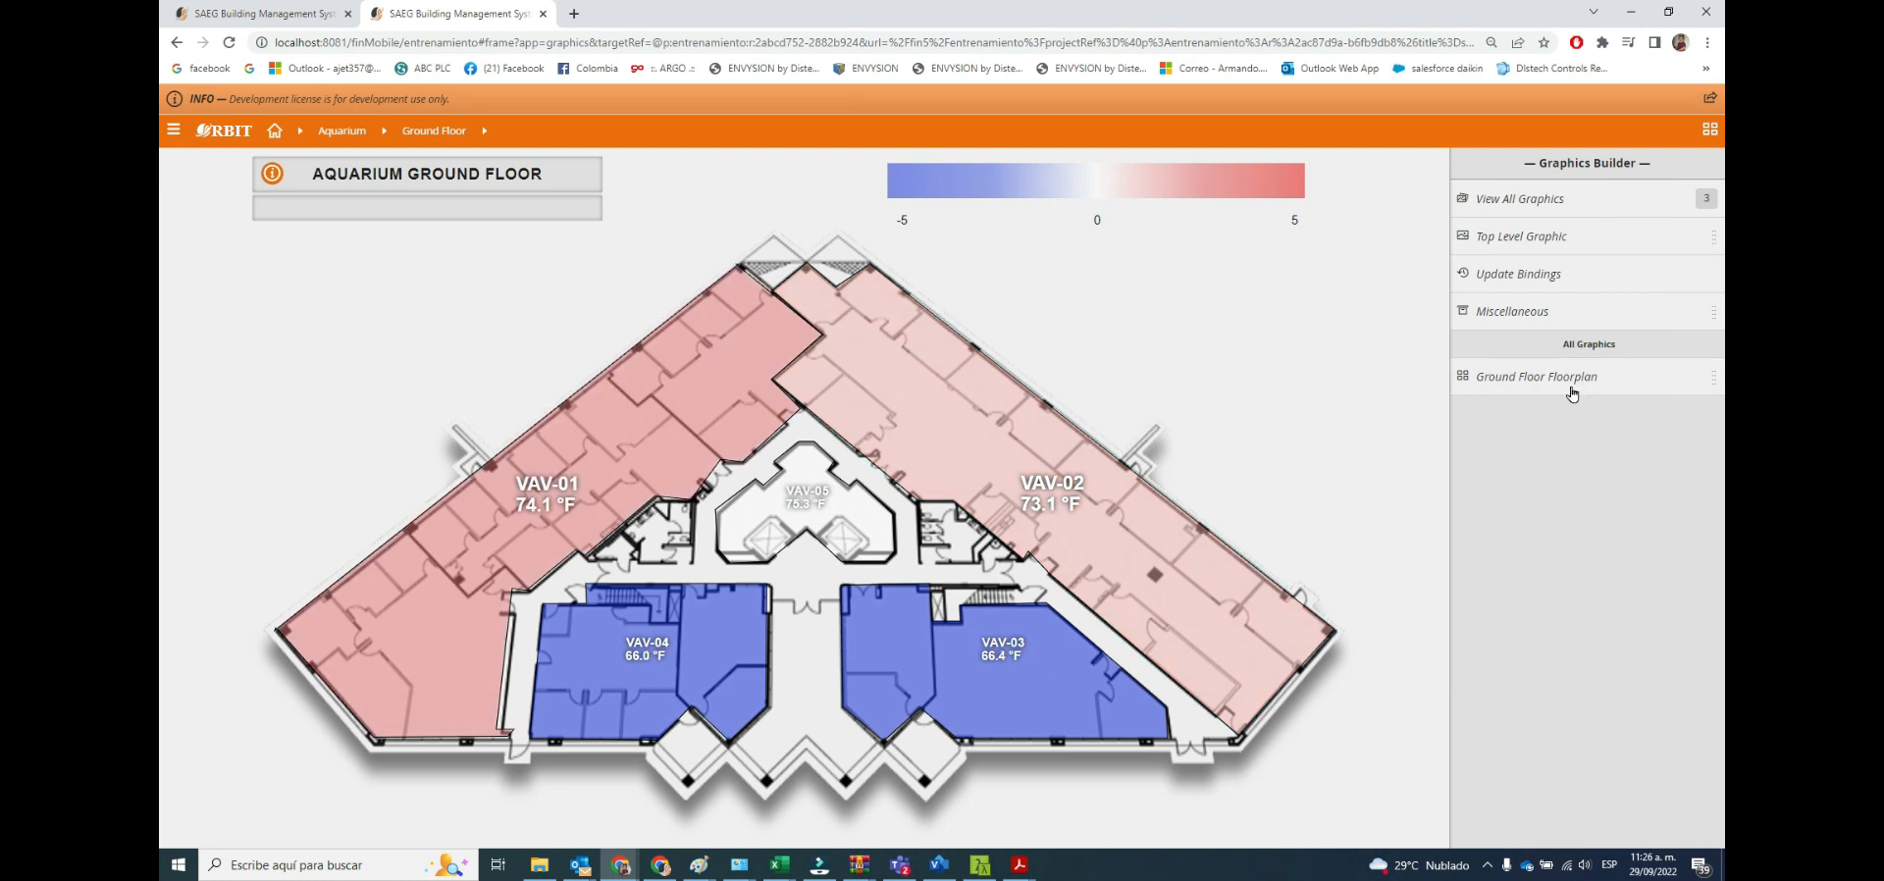
right_click(1622, 390)
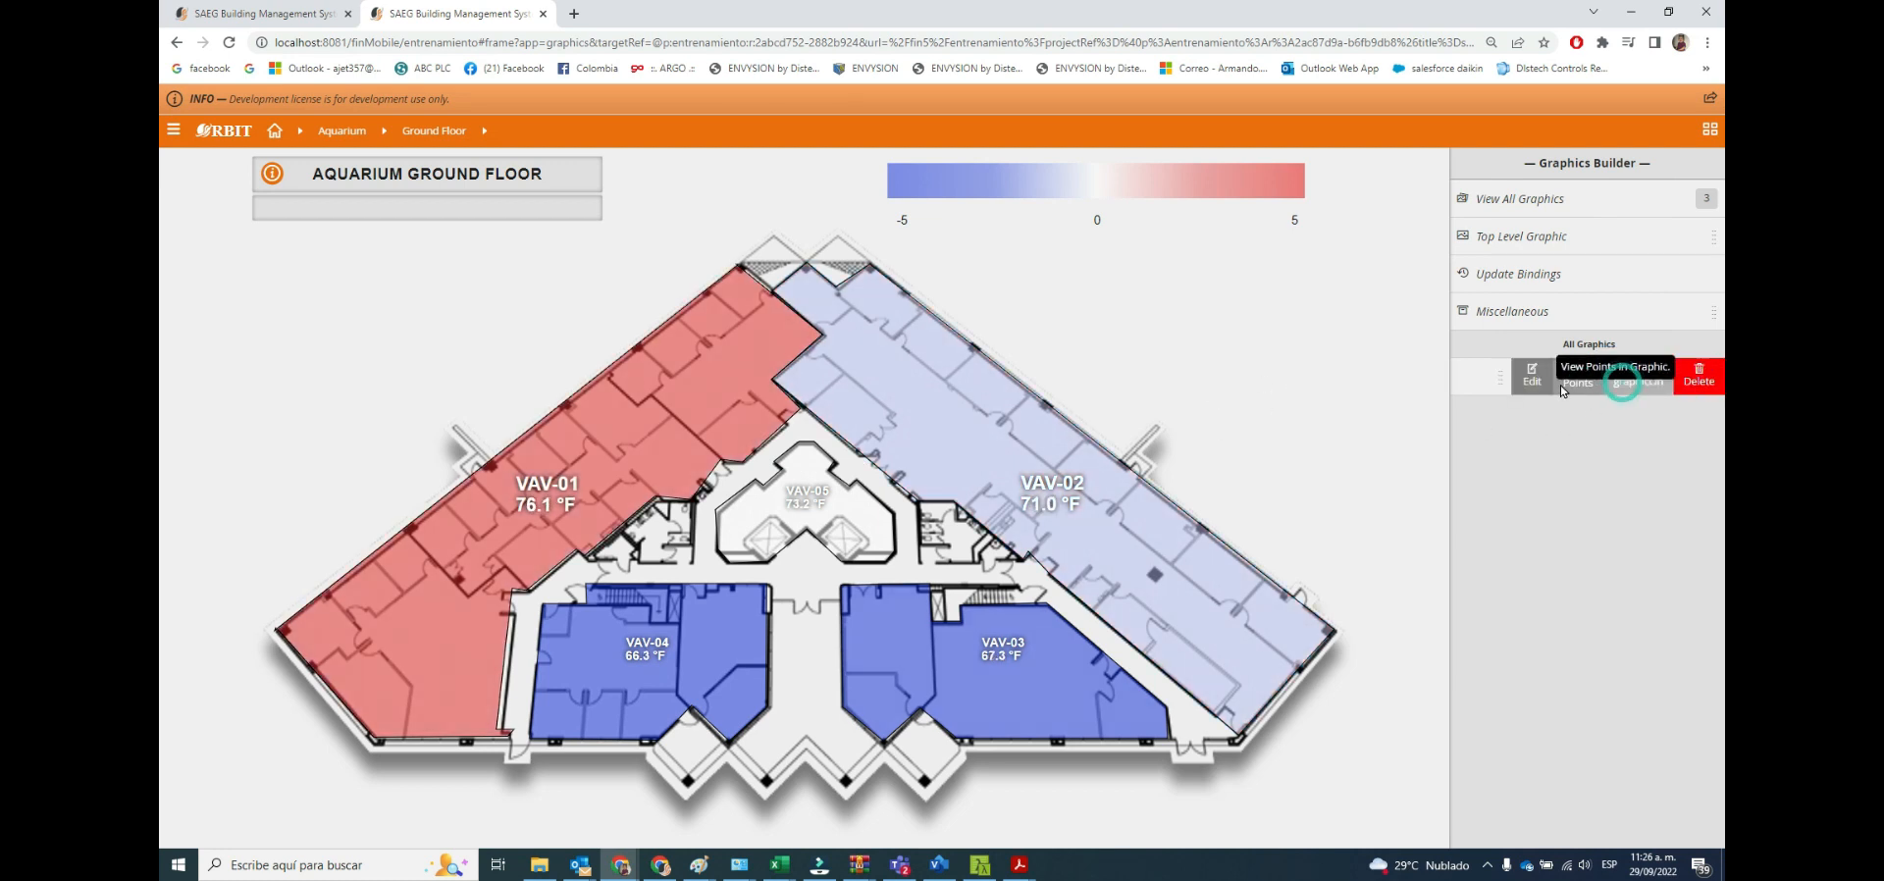
left_click(1524, 389)
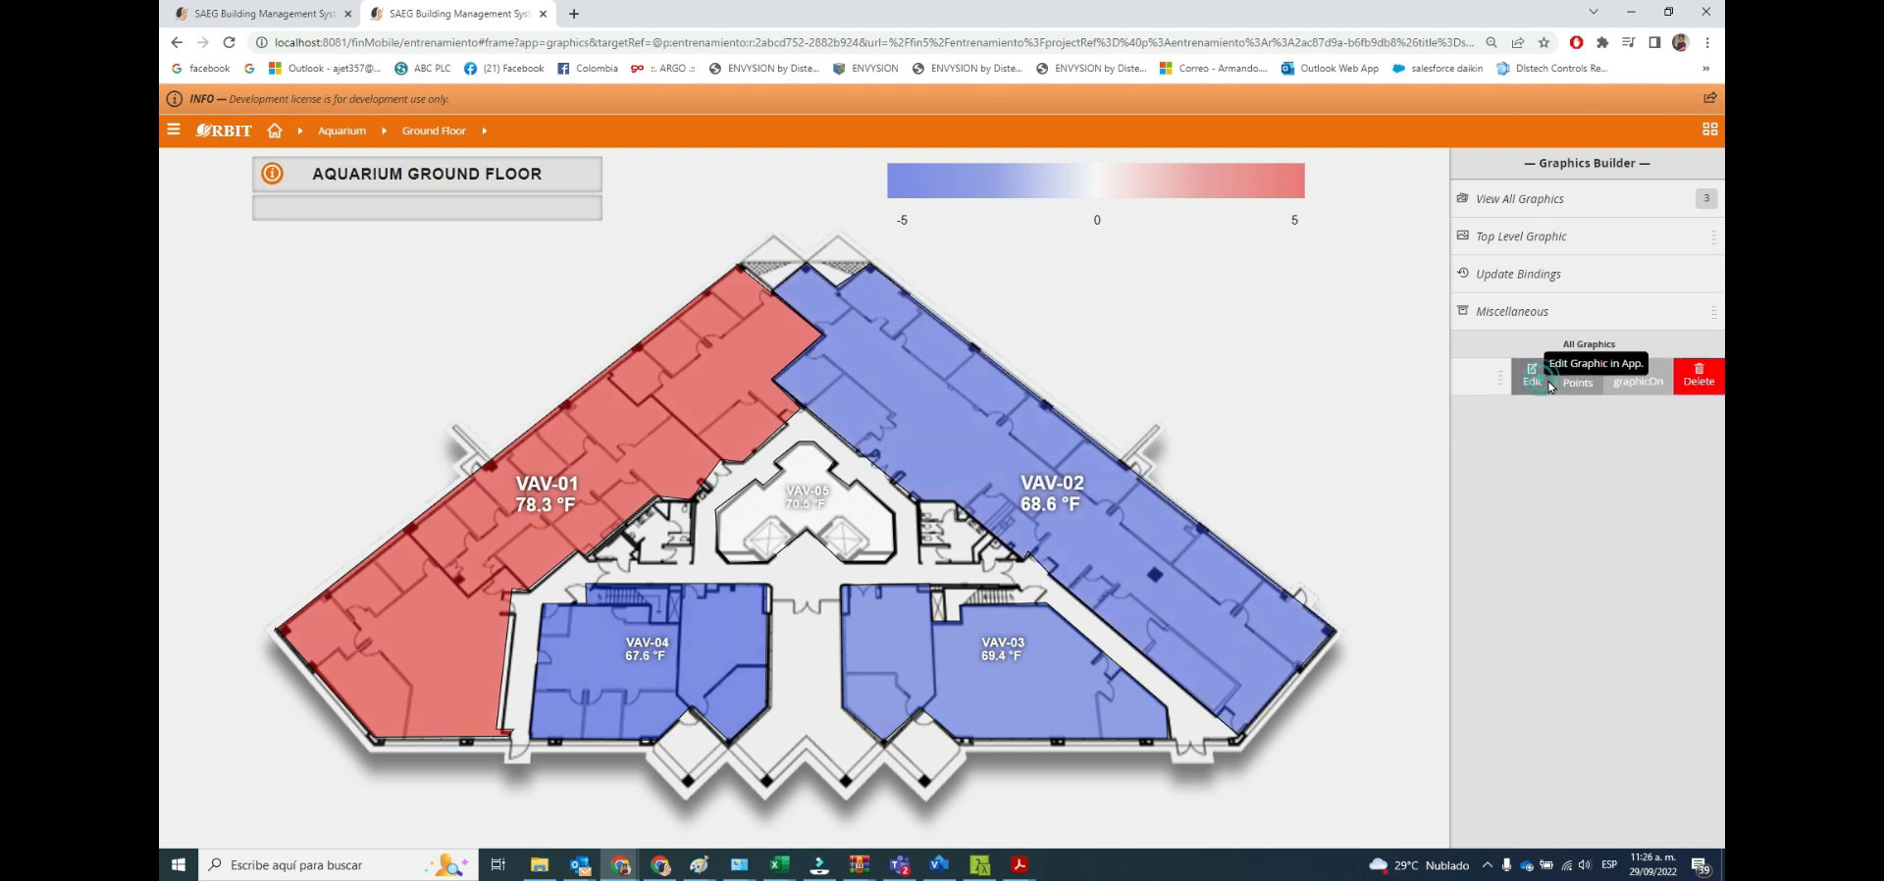
left_click(1538, 380)
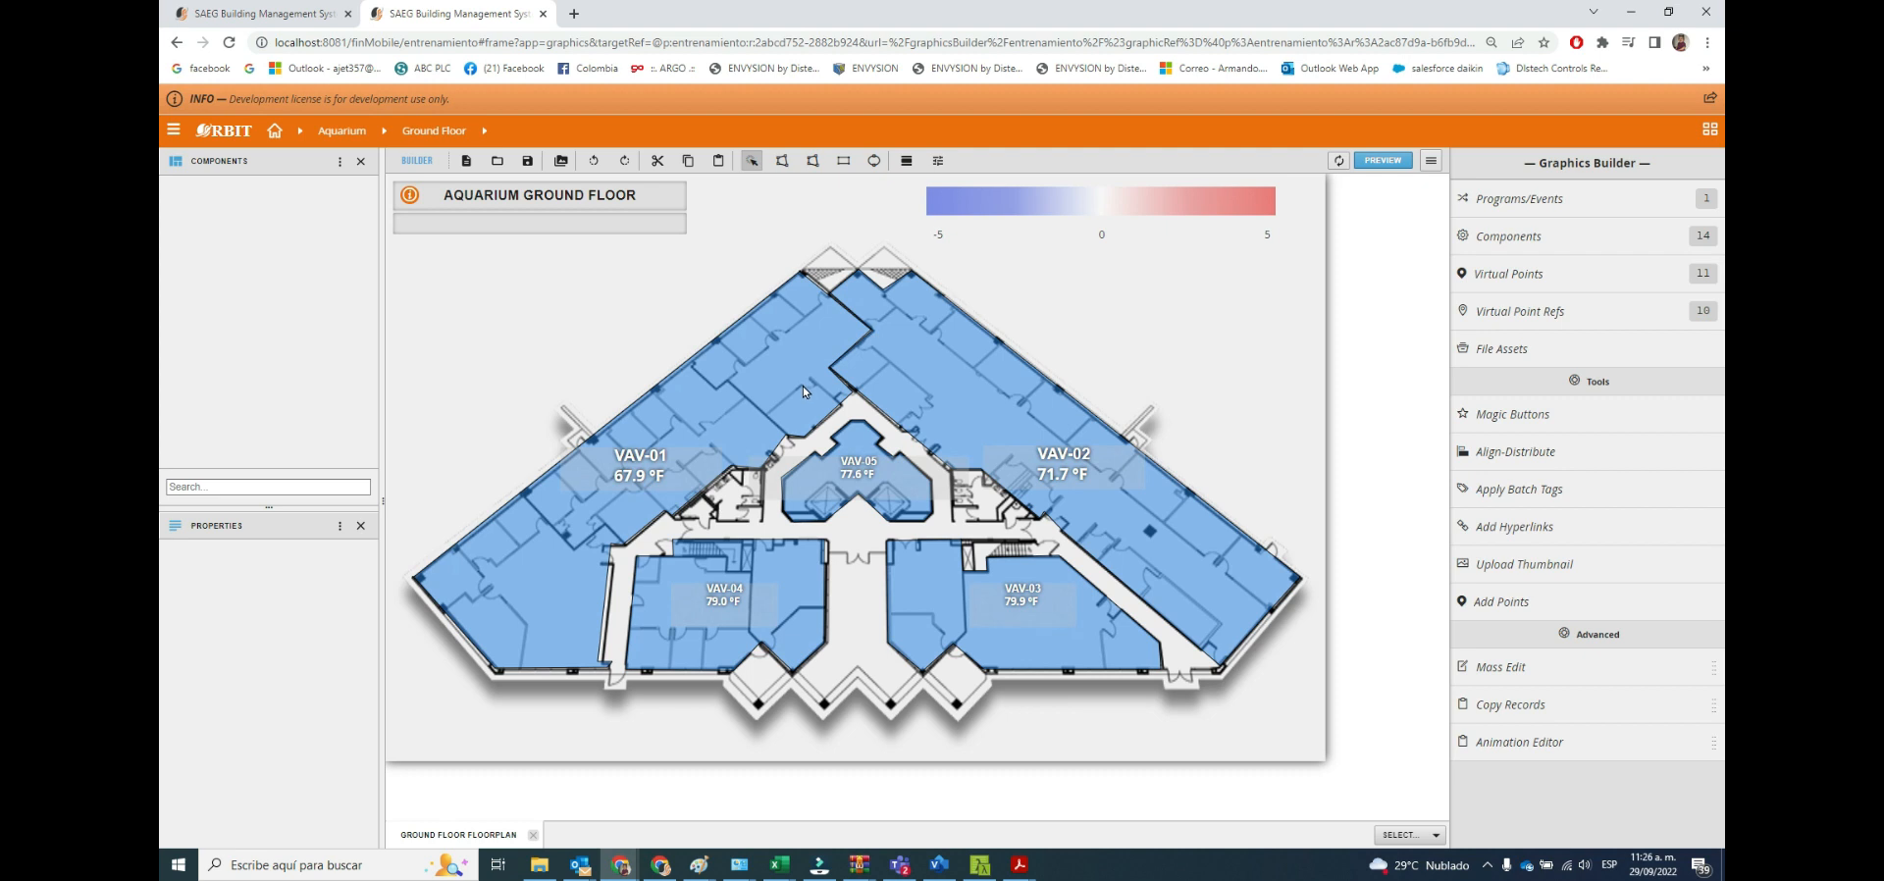
Upload the FloorPlan image from the Medihelp folder as the graphic's thumbnail.
left_click(1528, 577)
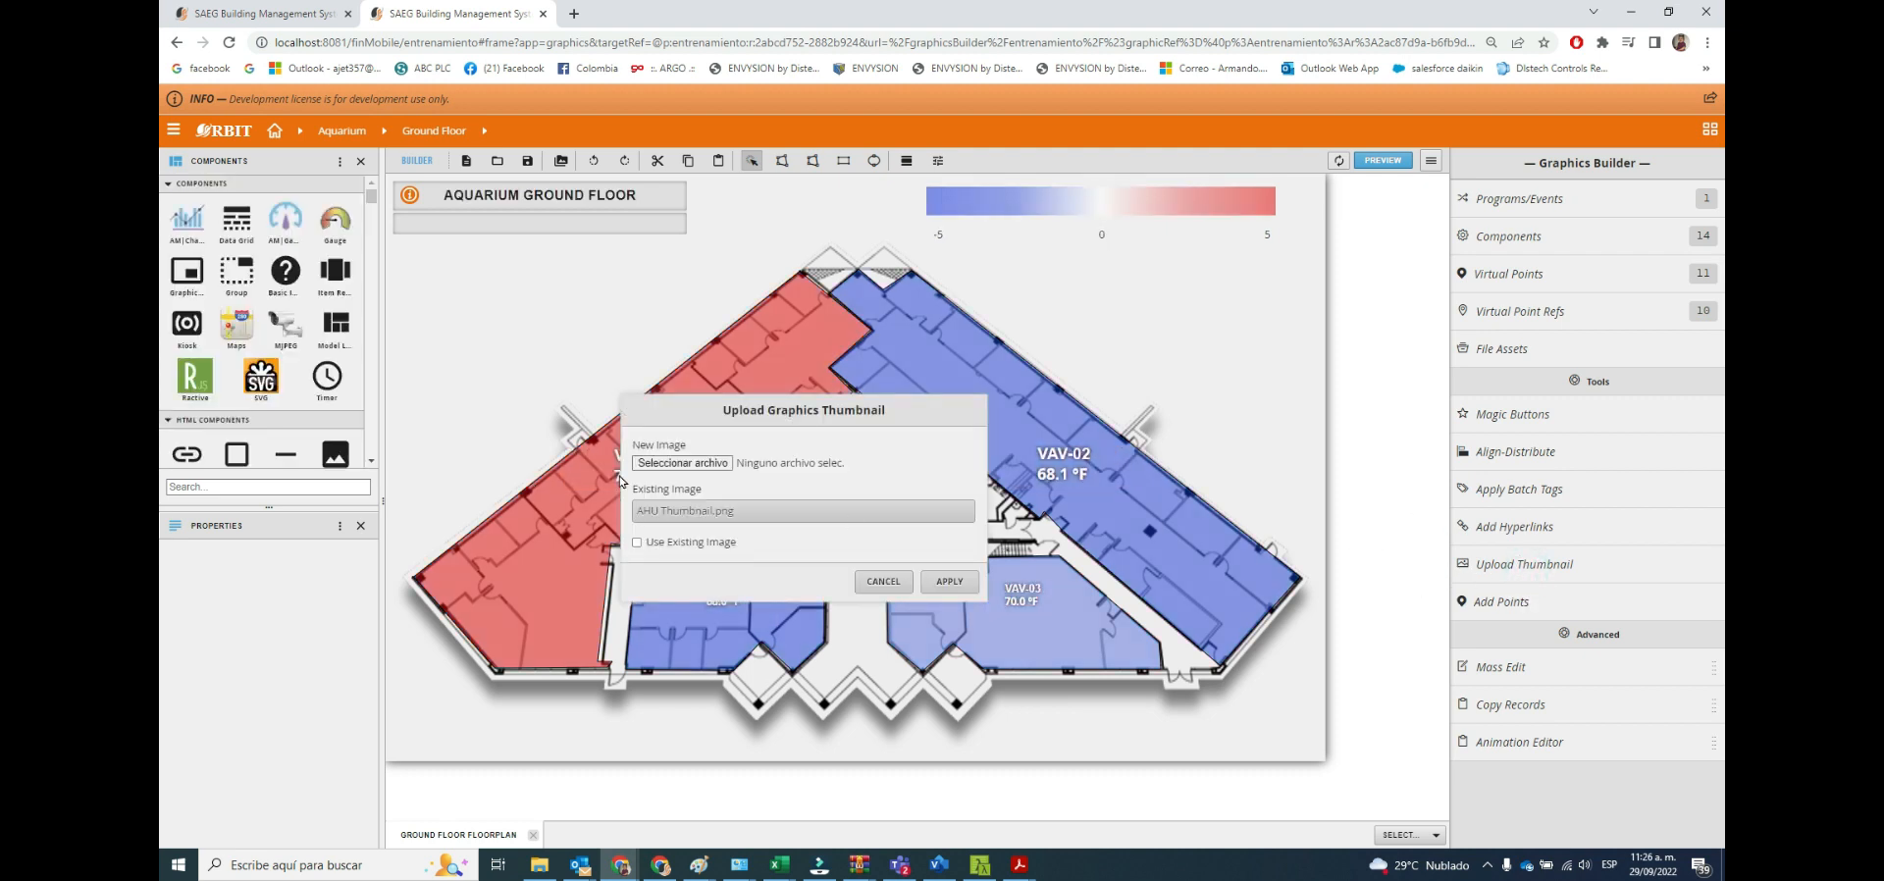
left_click(699, 467)
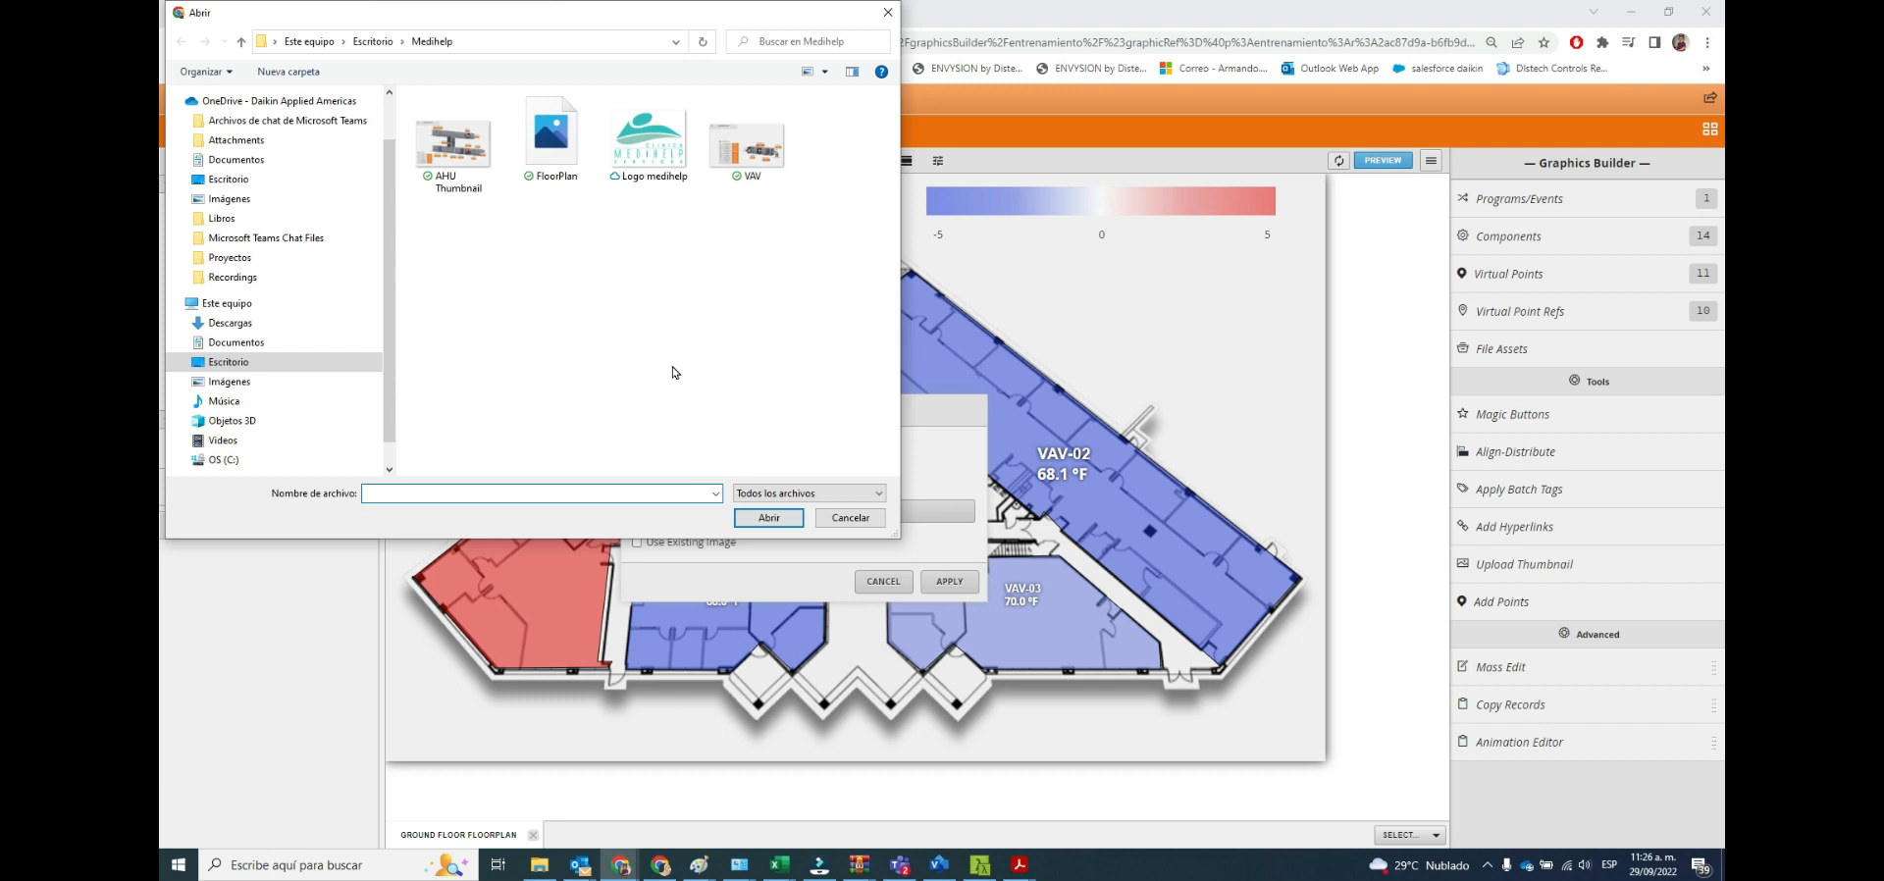
left_click(551, 148)
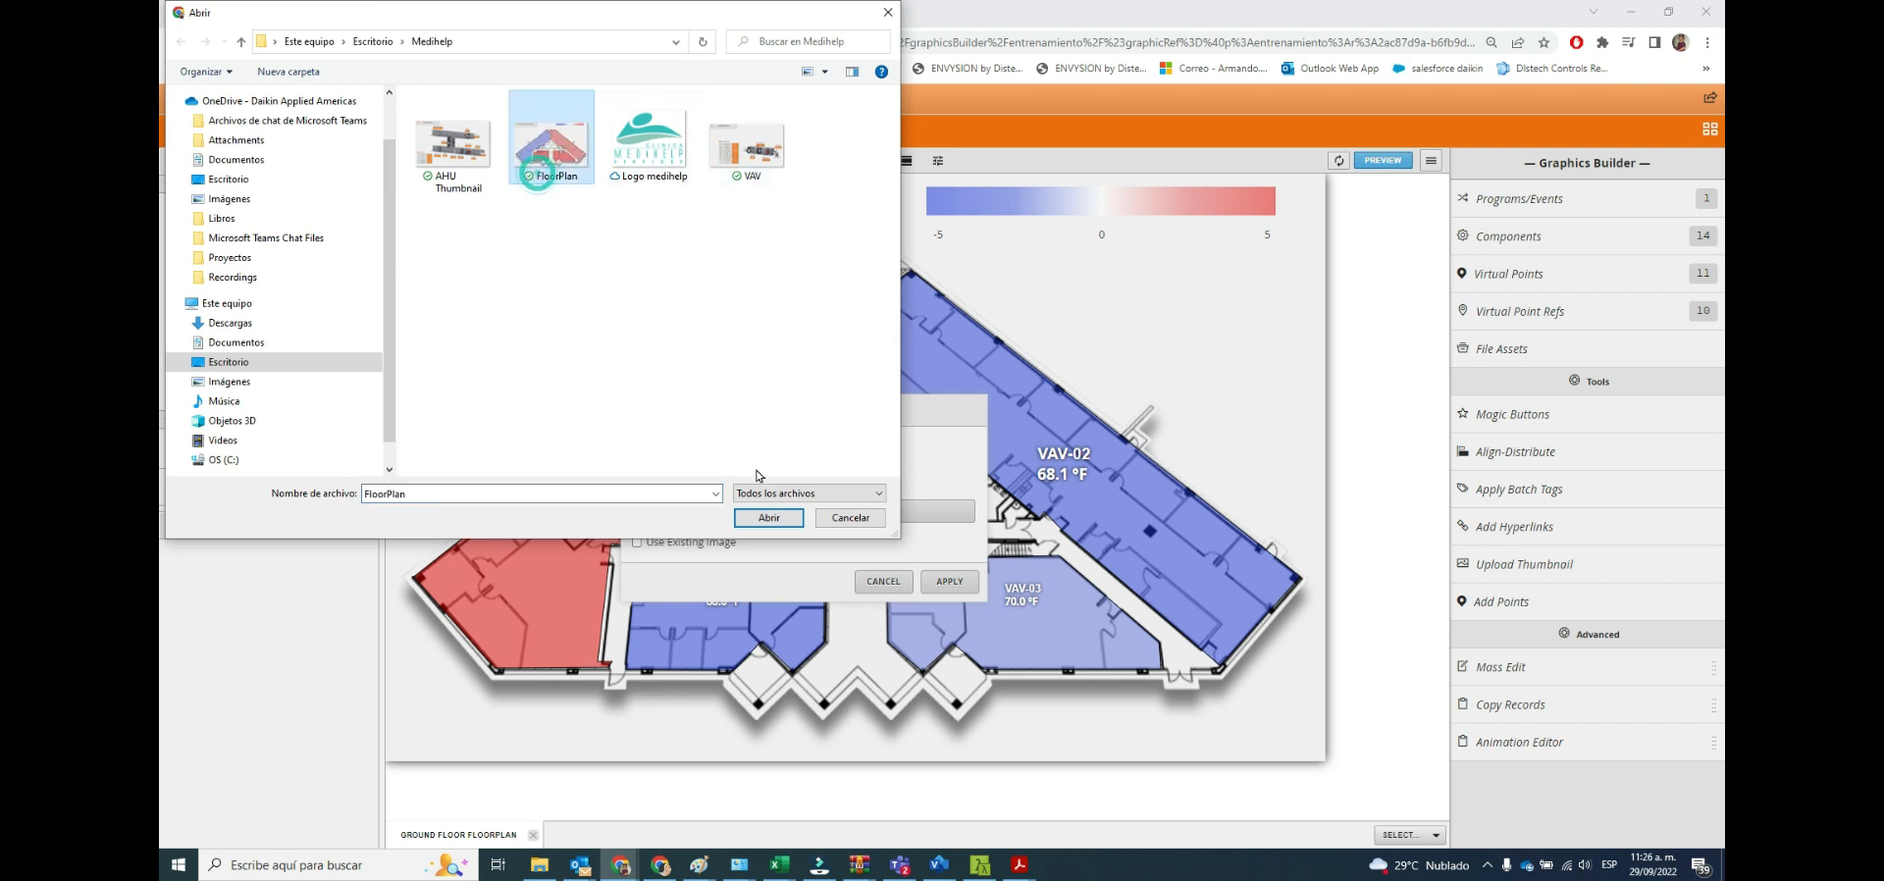
left_click(769, 519)
left_click(950, 583)
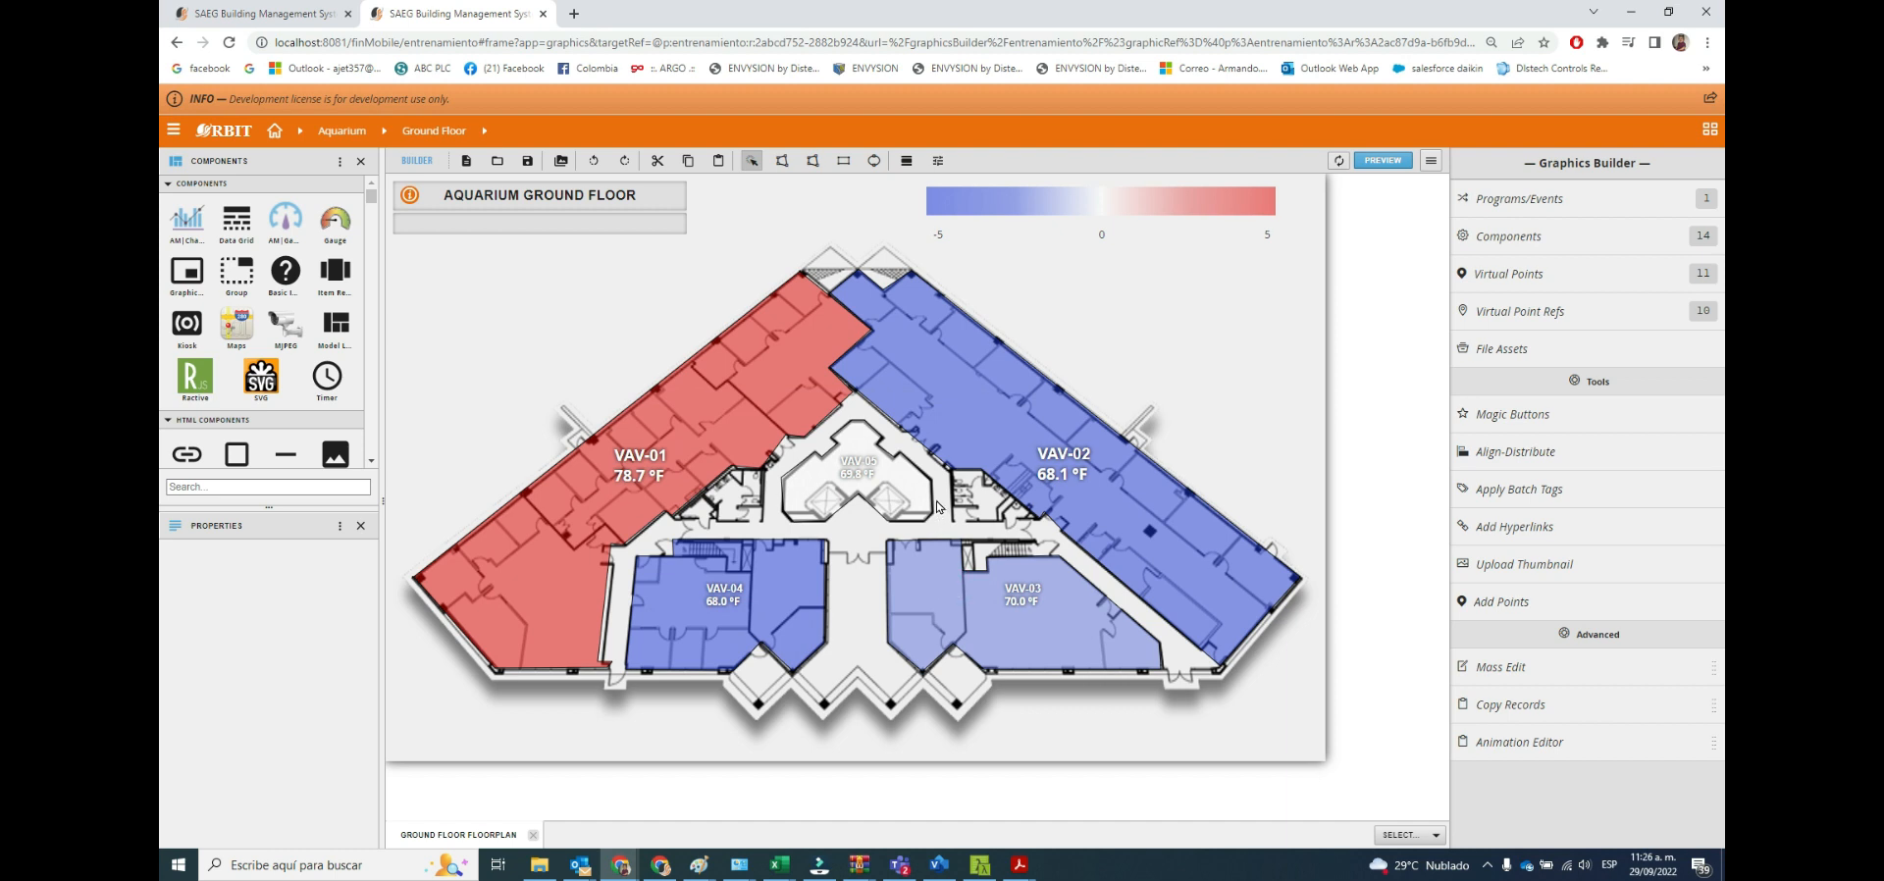
Save the Ground Floor Floorplan graphic and list the Ground Floor's graphics to check the thumbnail.
left_click(524, 163)
left_click(930, 728)
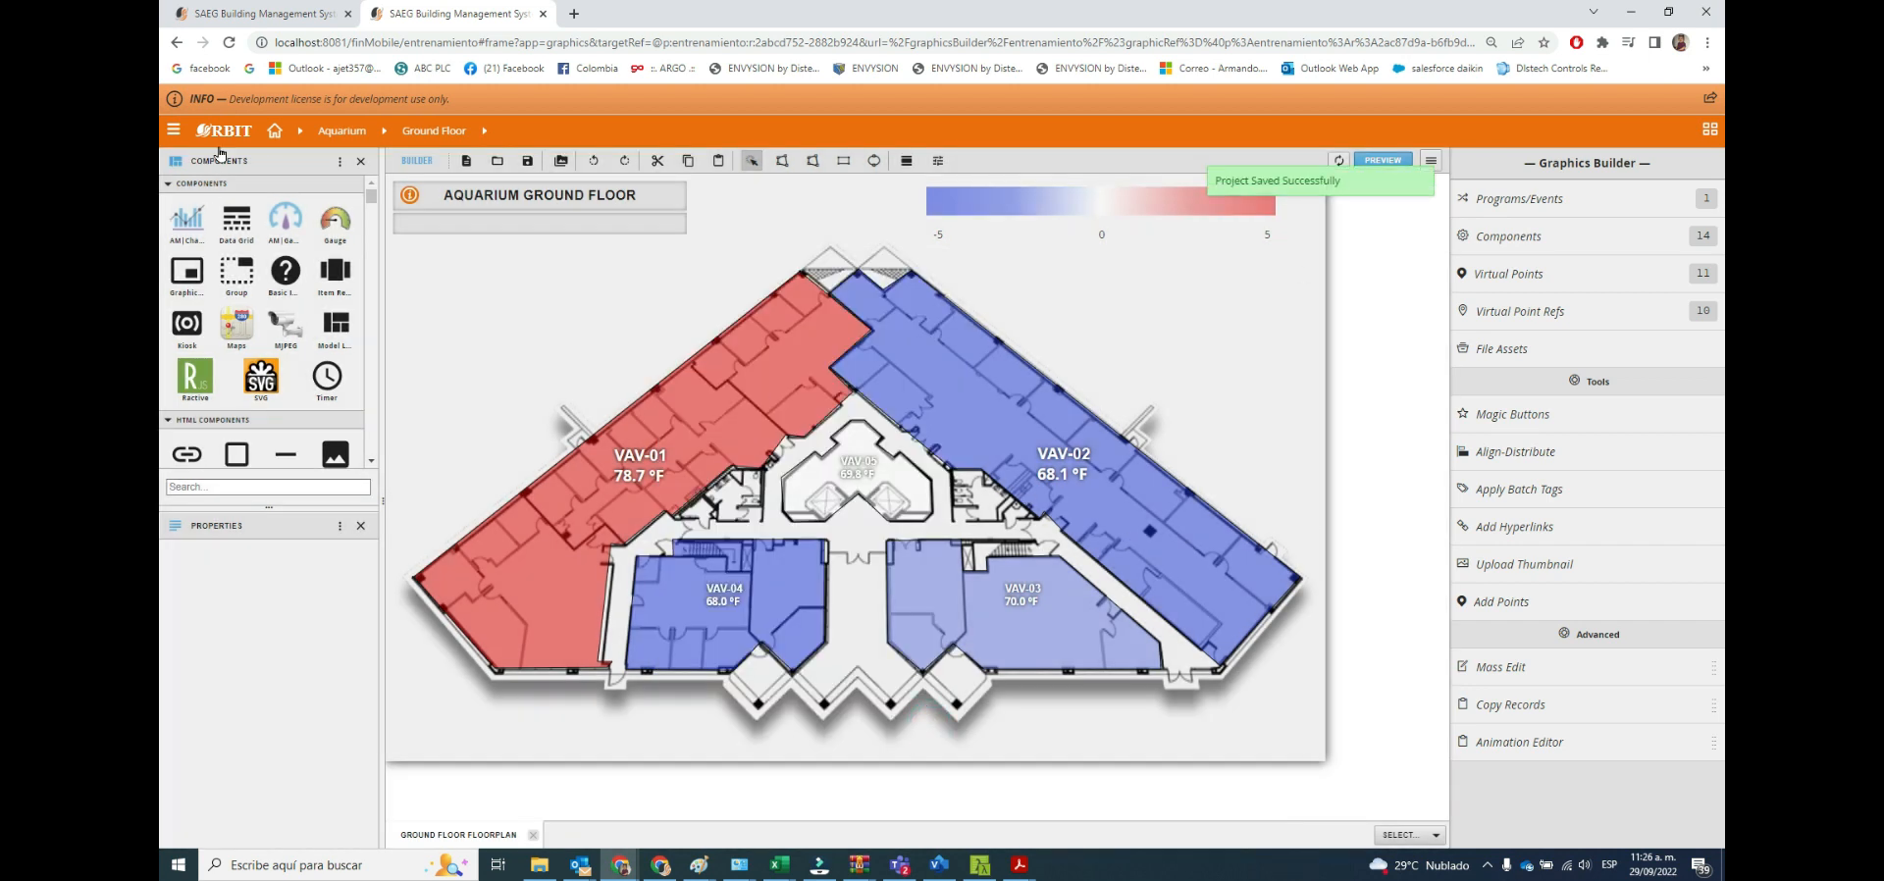
left_click(173, 129)
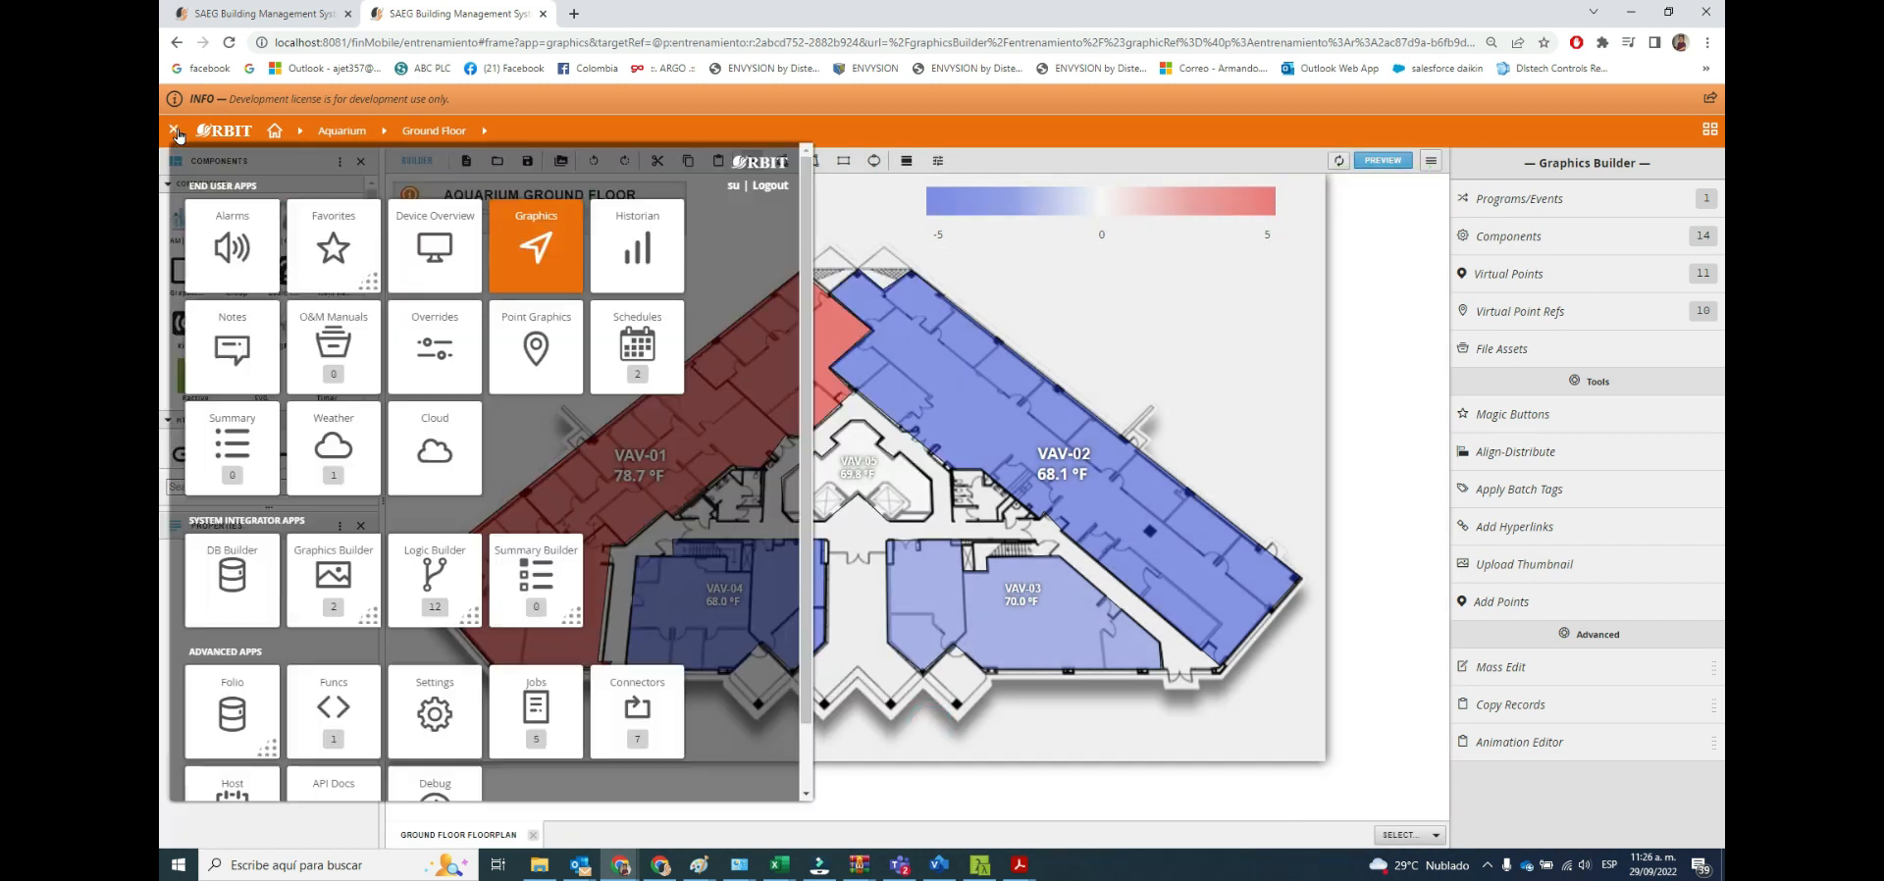
left_click(543, 265)
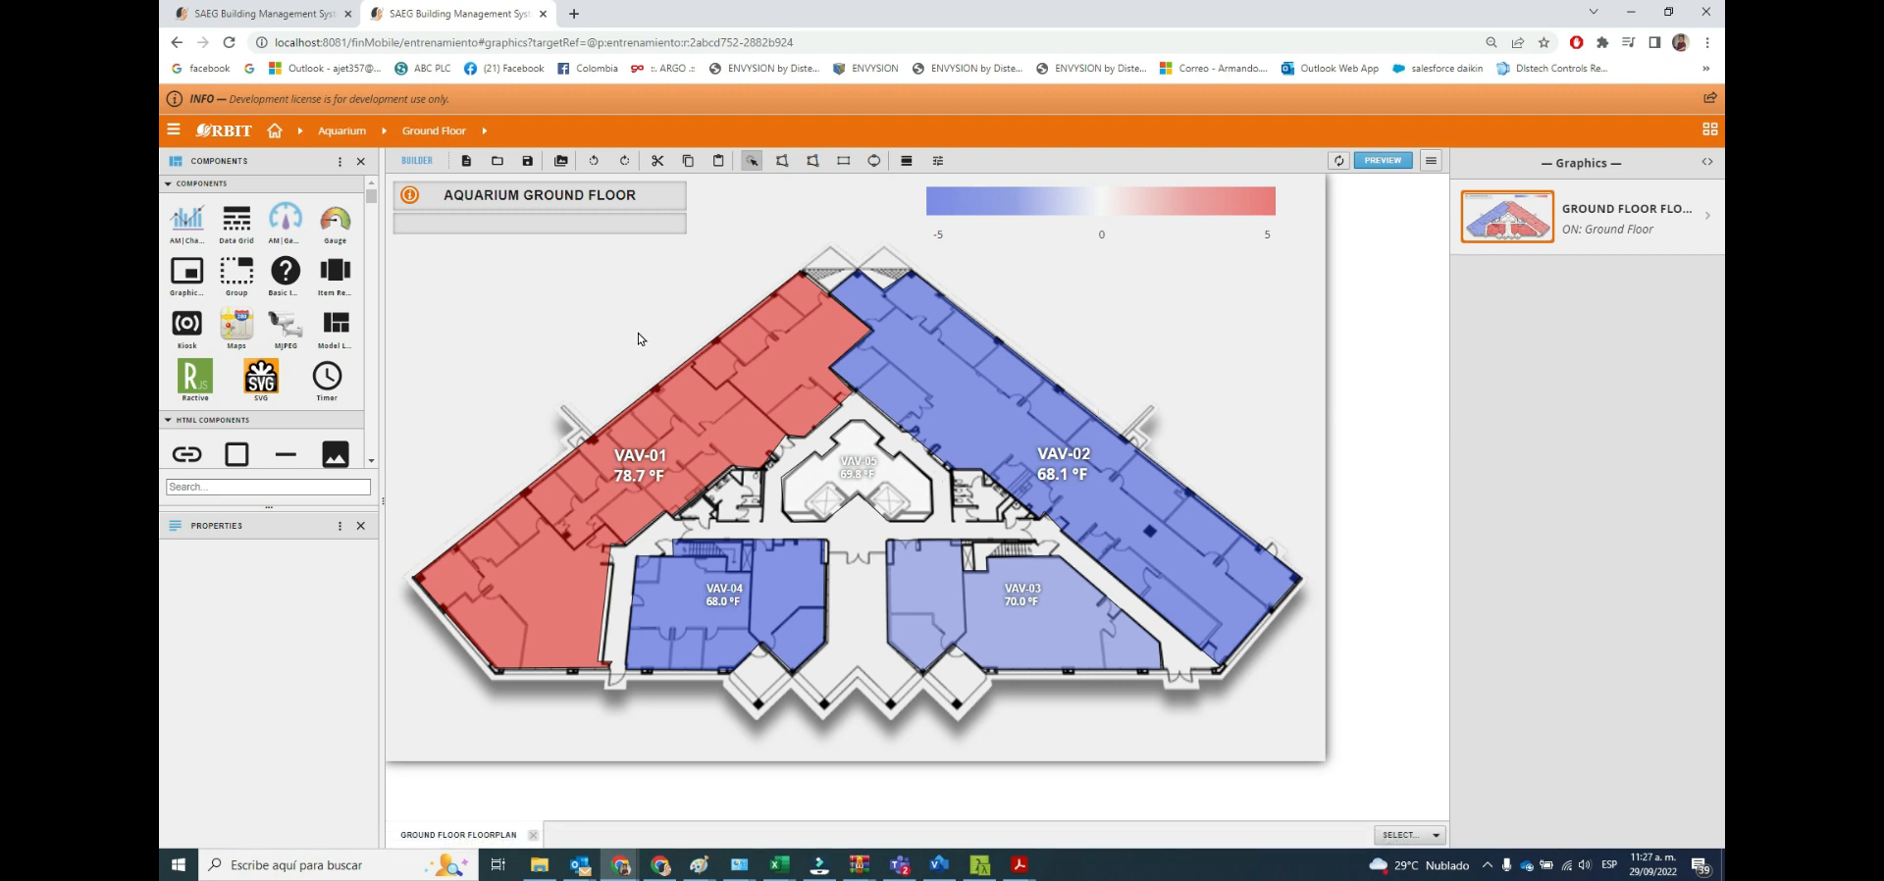
left_click(384, 131)
left_click(429, 175)
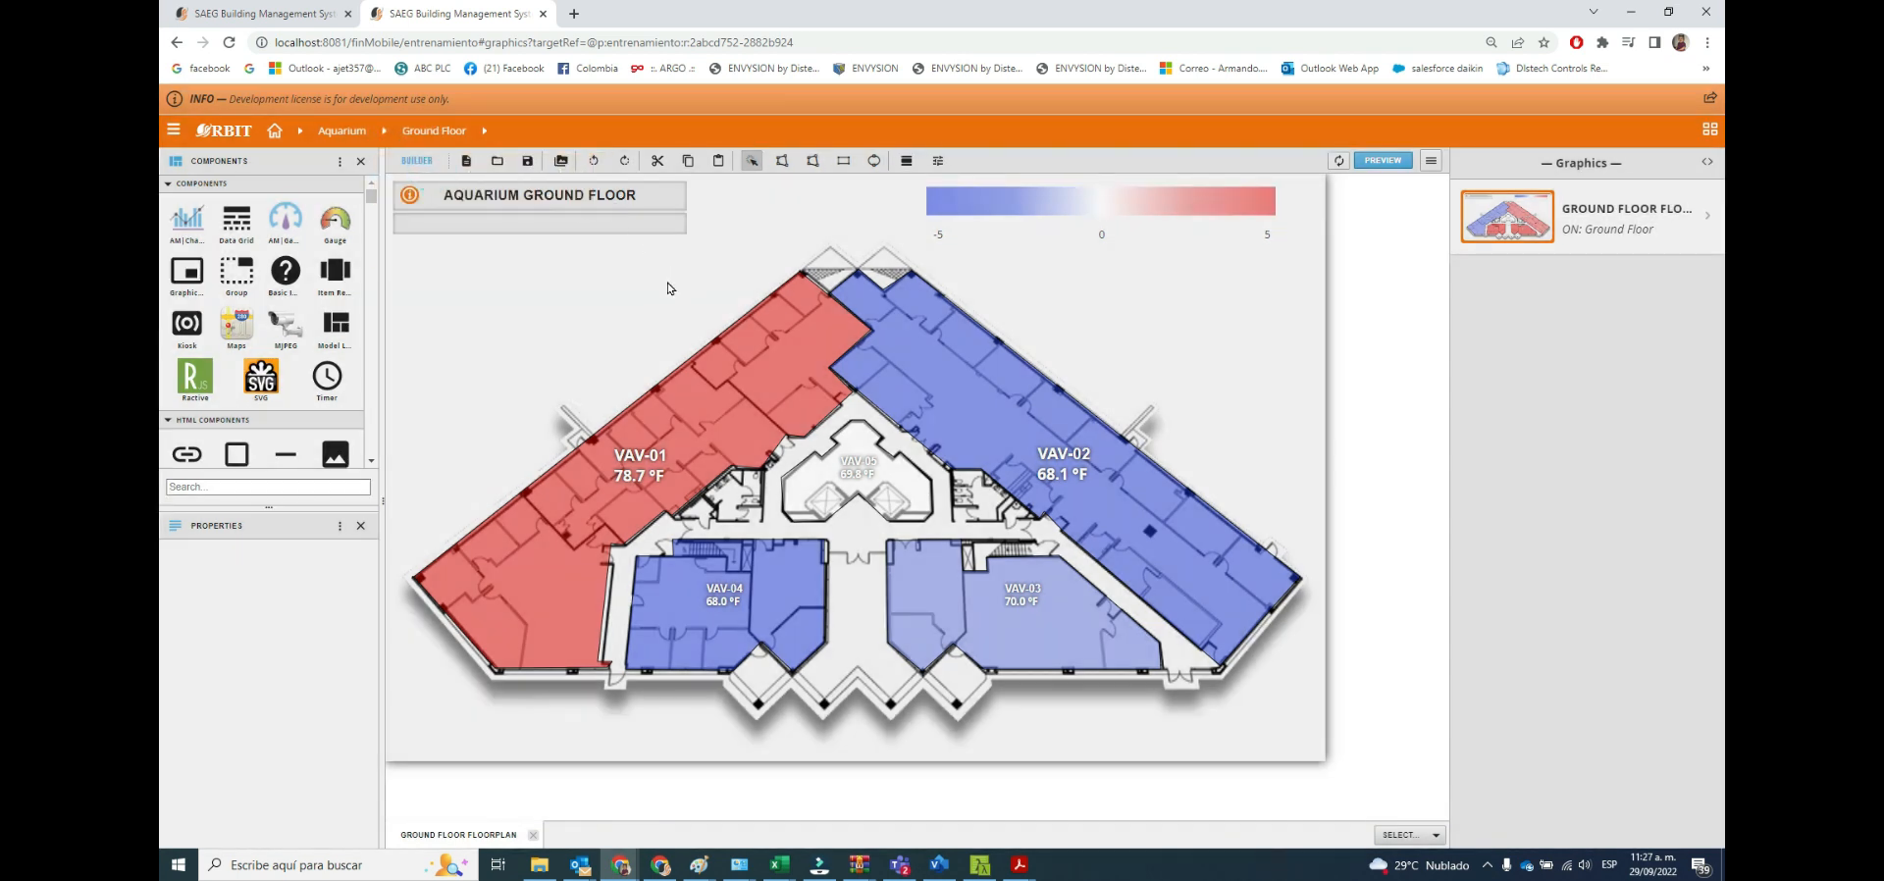